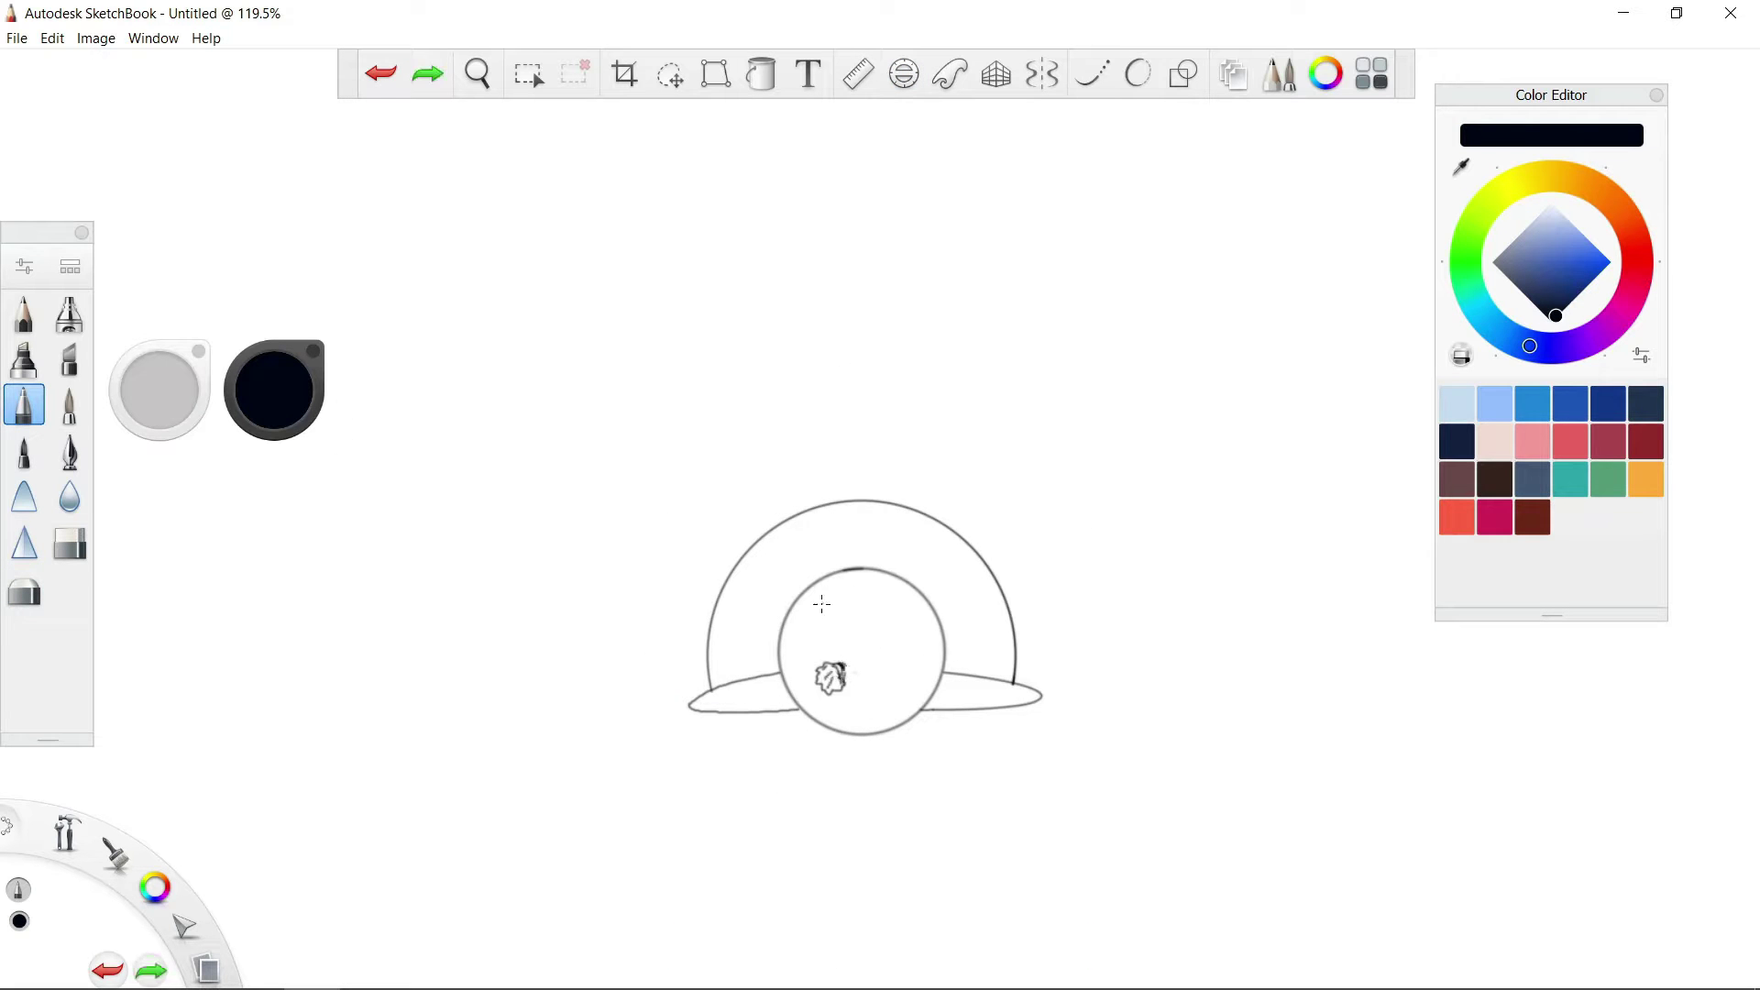
Draw two curved closed eyes and a short mouth on the circular head with vertical symmetry
key("ctrl+z")
scroll(882, 609, "up", 3)
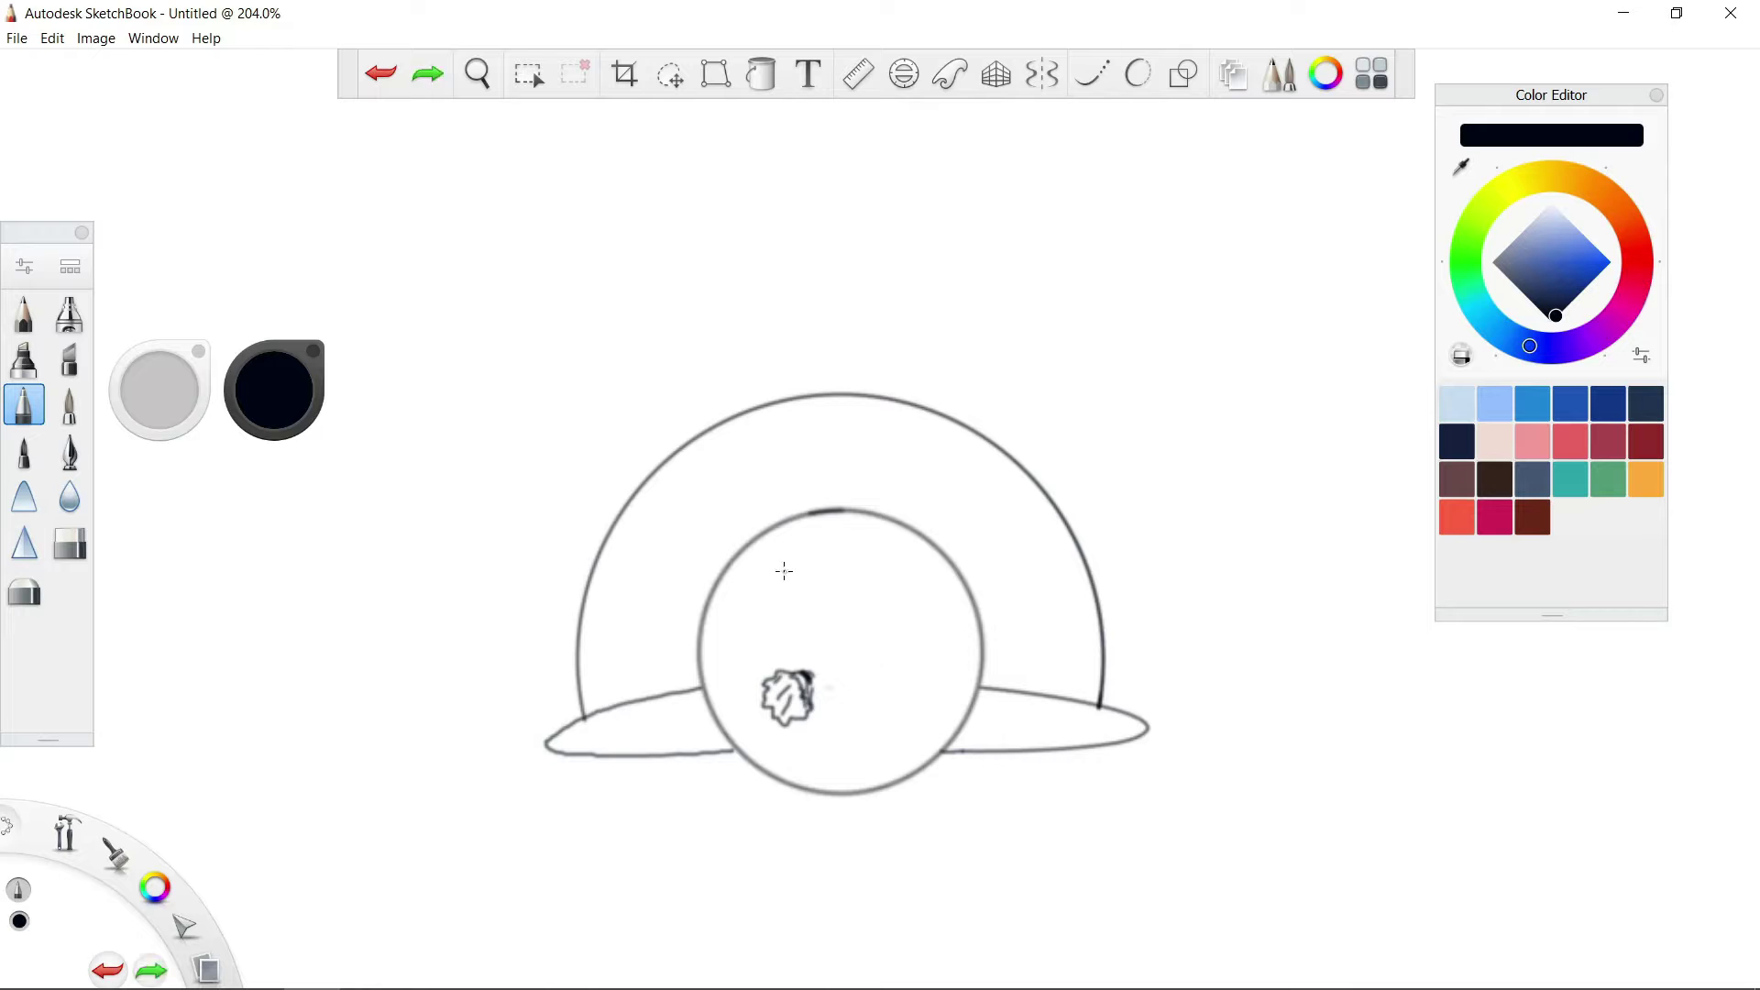
left_click(1041, 74)
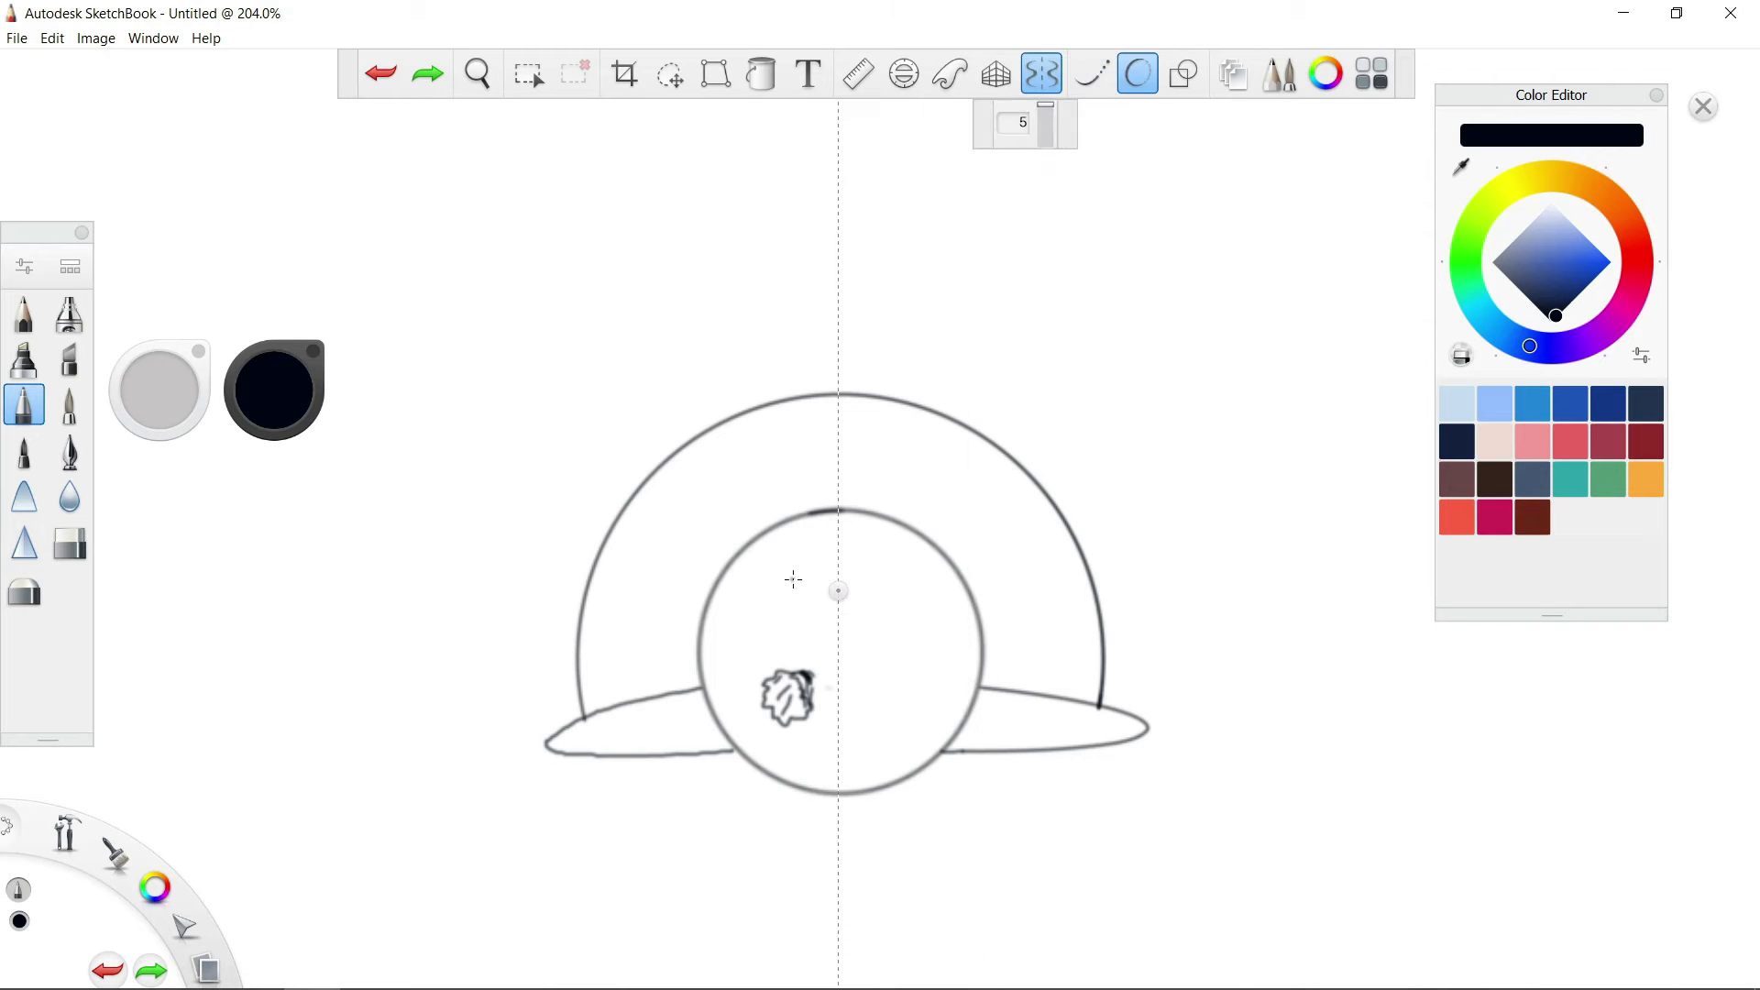
key("ctrl+z")
key("ctrl+z")
key("ctrl+y")
key("ctrl+y")
scroll(807, 459, "down", 2)
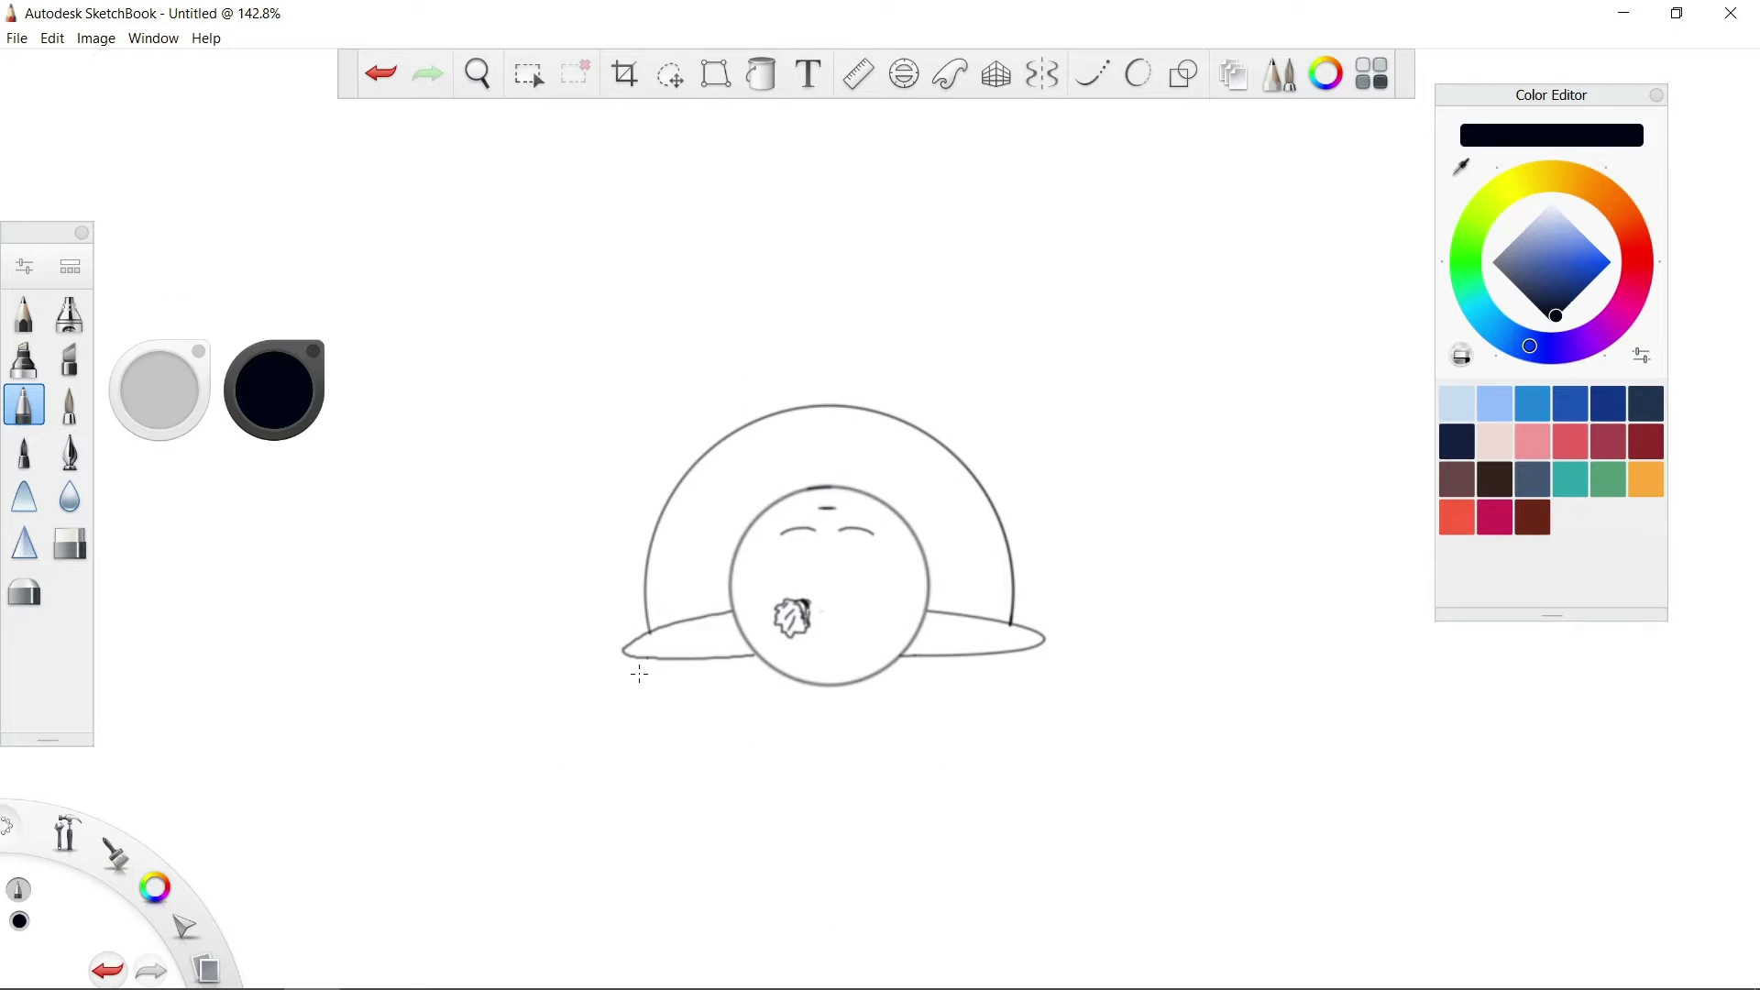
key("ctrl+z")
mouse_move(639, 724)
left_mouse_down()
mouse_move(972, 733)
mouse_move(1008, 761)
left_mouse_up()
key("ctrl+z")
key("ctrl+z")
key("ctrl+z")
key("o")
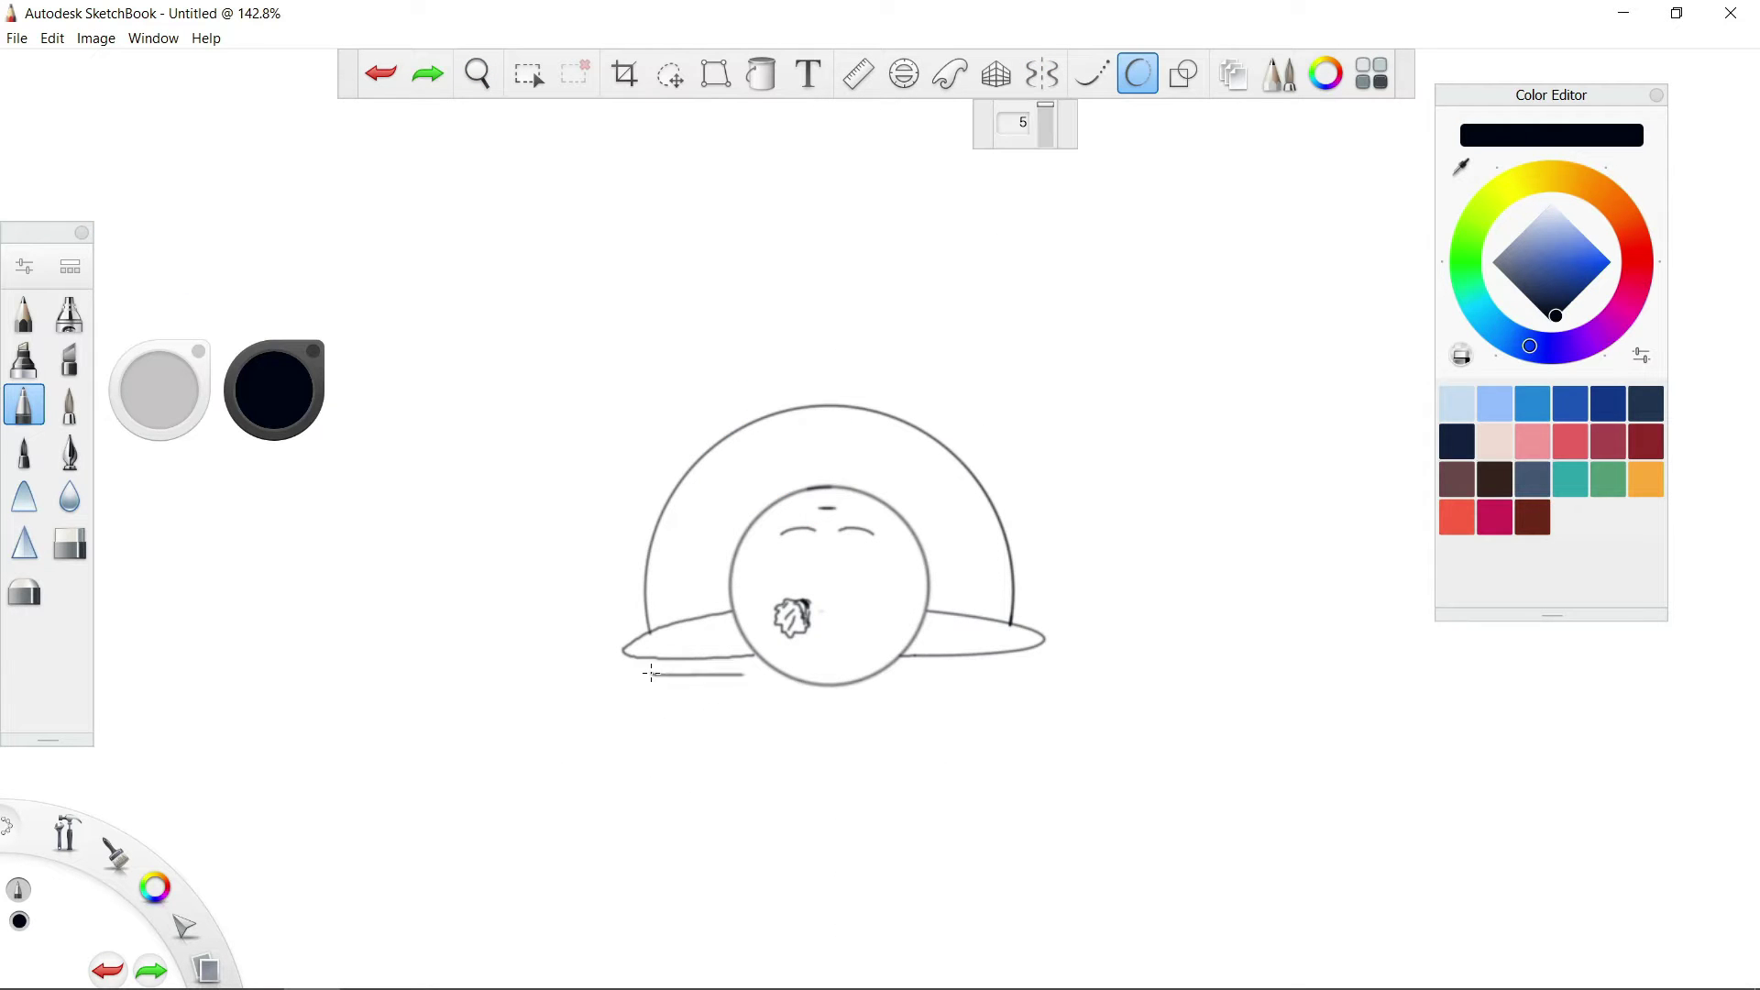
left_click_drag(889, 667, 1009, 667)
left_click_drag(991, 724, 589, 779)
key("ctrl+z")
mouse_move(597, 729)
left_mouse_down()
mouse_move(654, 675)
mouse_move(1017, 733)
left_mouse_up()
key("o")
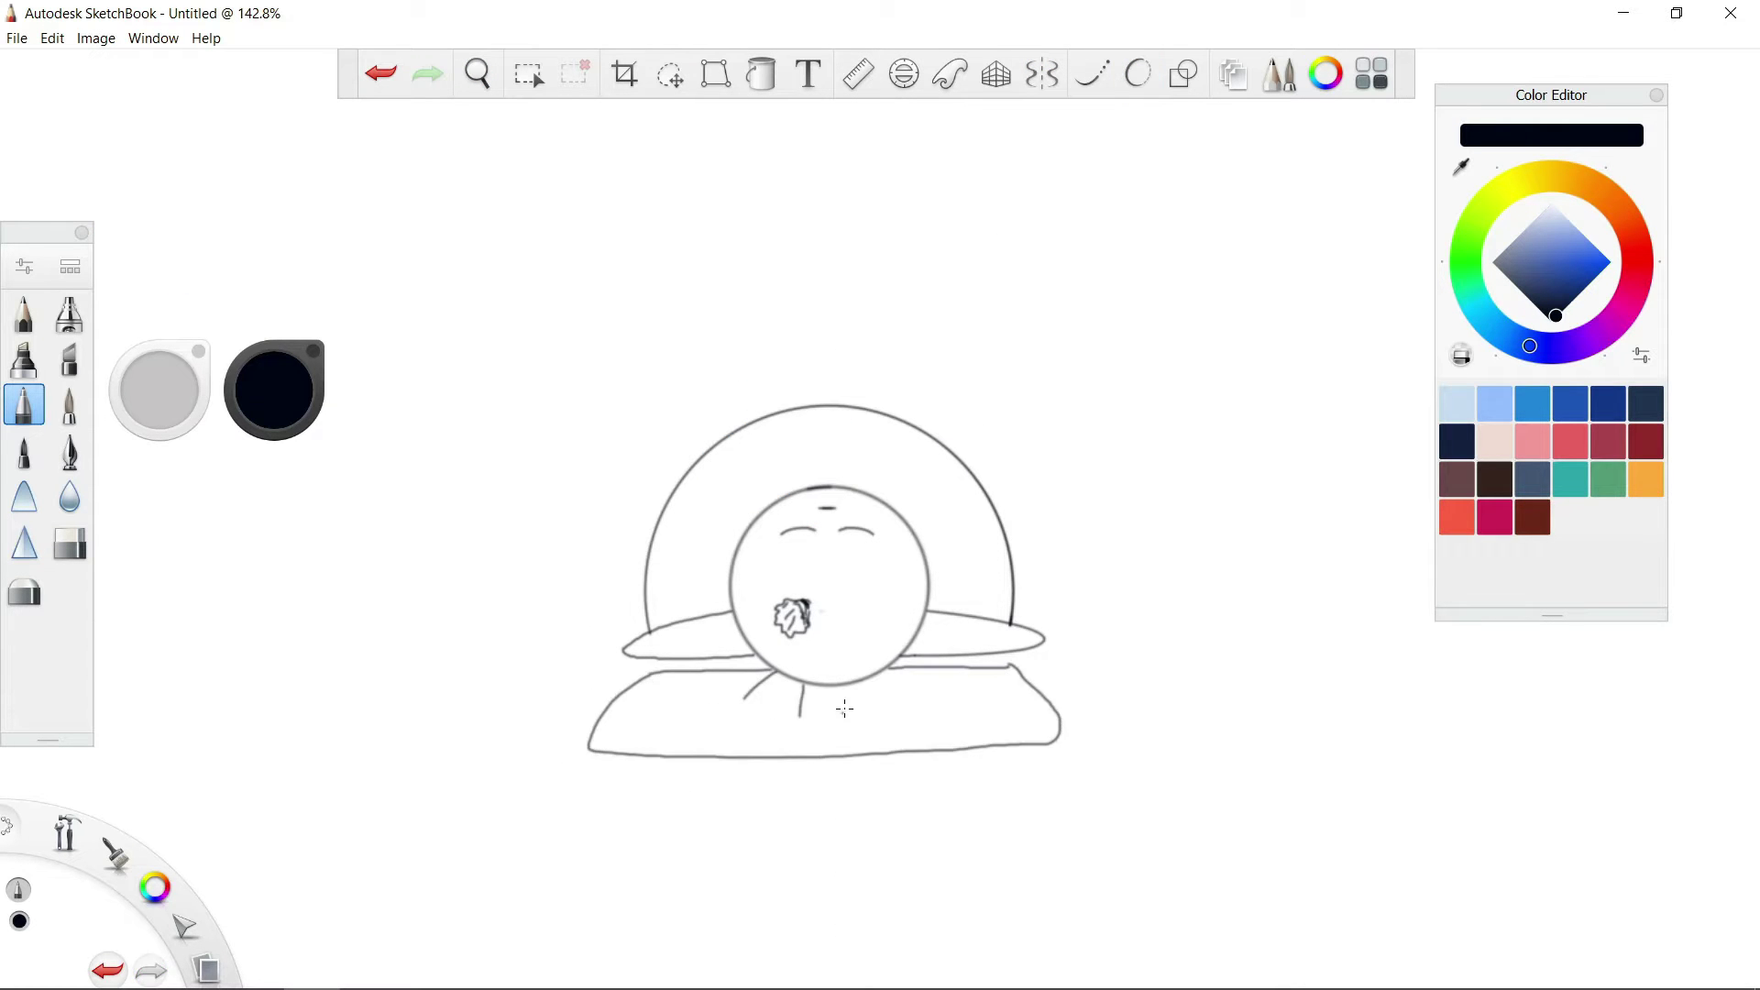
key("ctrl+z")
Draw a rounded cushion with a thick front edge beneath the head and add short fold lines under it
left_click_drag(697, 658, 1022, 729)
mouse_move(633, 738)
left_mouse_down()
mouse_move(788, 800)
mouse_move(1025, 733)
left_mouse_up()
left_click_drag(894, 665, 939, 679)
left_click_drag(818, 687, 813, 715)
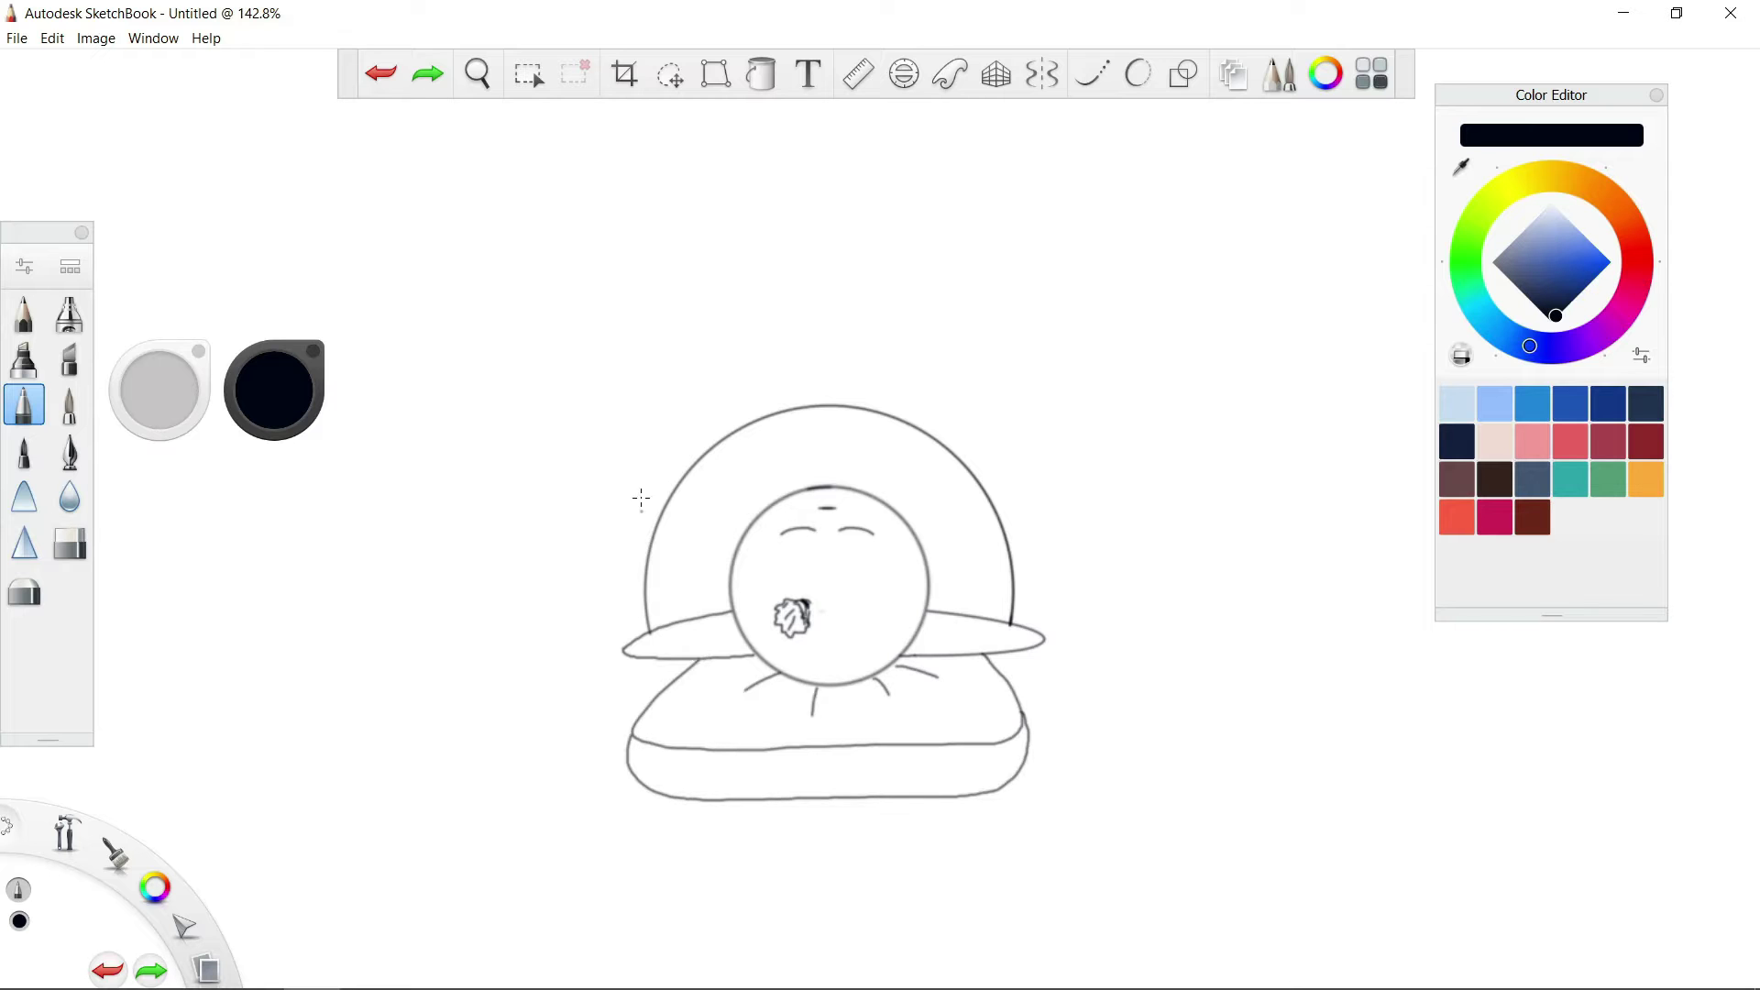
Draw a large perspective platform with a thick front face around the cushion, using vertical symmetry and steady strokes
key("y")
key("o")
left_click_drag(641, 498, 417, 660)
left_click_drag(641, 421, 342, 773)
left_click_drag(322, 833, 828, 834)
key("ctrl+z")
key("ctrl+z")
left_click_drag(630, 514, 408, 789)
key("ctrl+z")
mouse_move(642, 478)
left_mouse_down()
mouse_move(374, 853)
mouse_move(830, 853)
mouse_move(368, 845)
mouse_move(386, 909)
left_mouse_up()
key("ctrl+z")
key("ctrl+z")
left_click_drag(391, 927, 1265, 928)
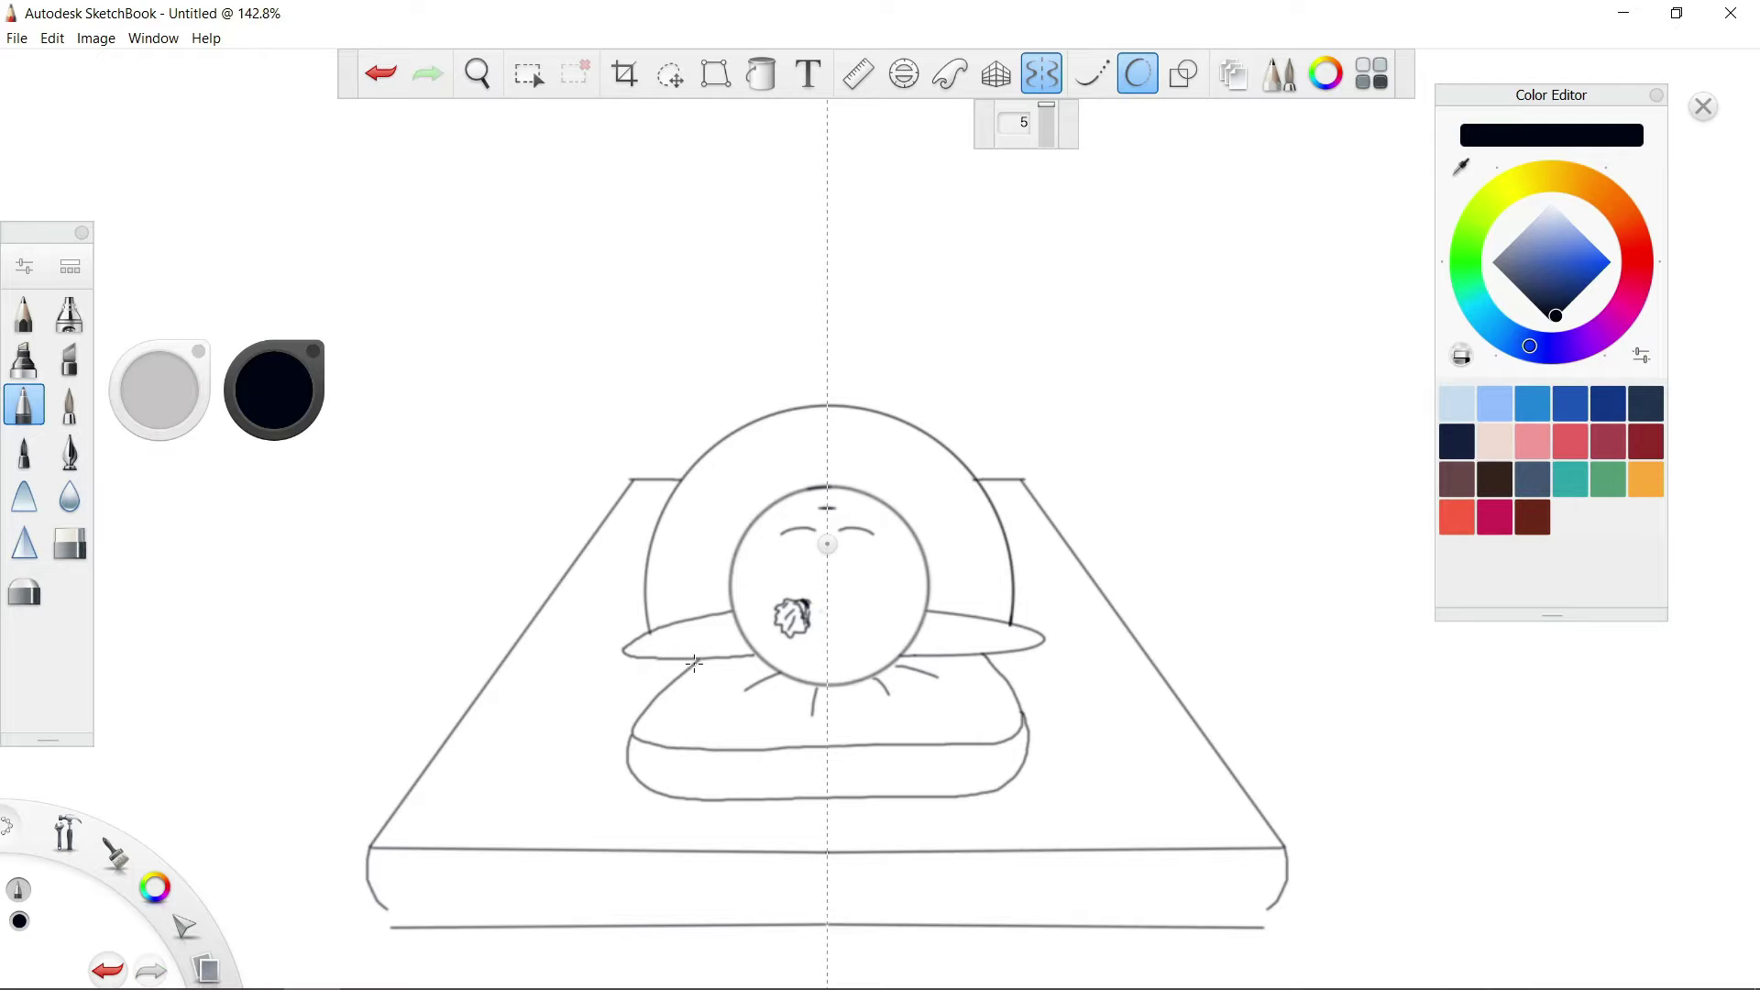
Erase and redraw the arms' lower lines and the cushion's right side to tidy the outline
key("e")
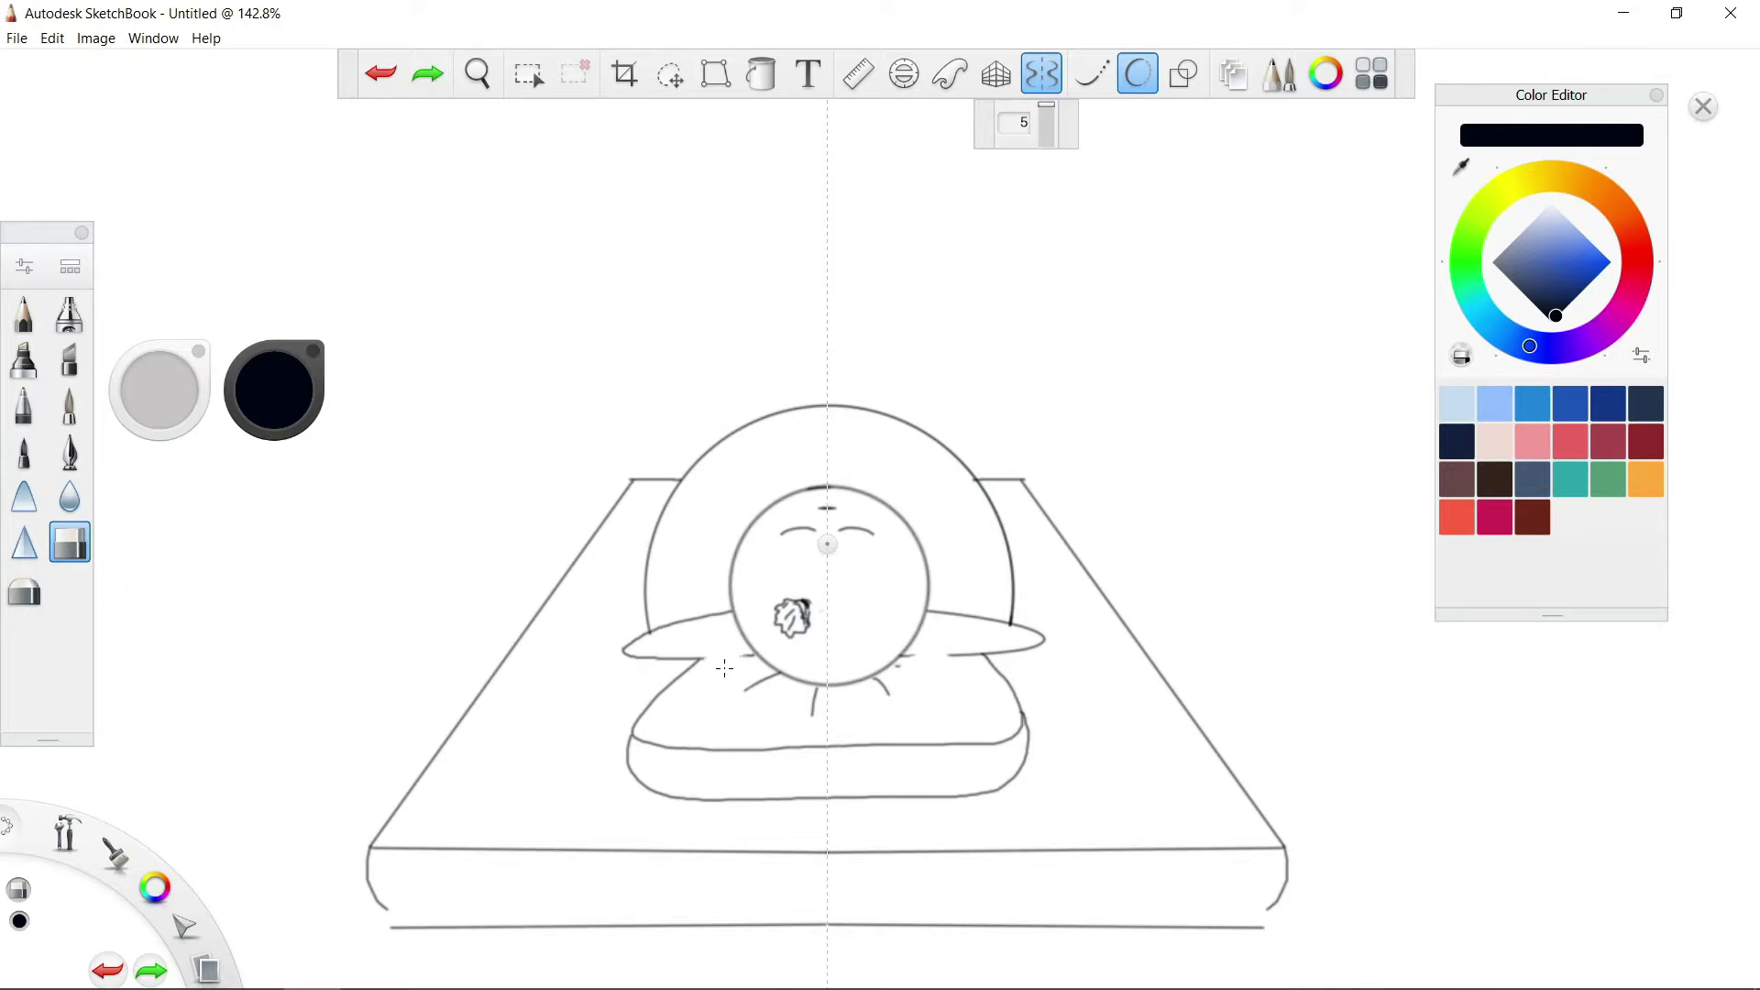
key("y")
key("e")
key("y")
mouse_move(899, 654)
left_mouse_down()
mouse_move(944, 655)
mouse_move(1008, 733)
left_mouse_up()
key("y")
key("e")
key("e")
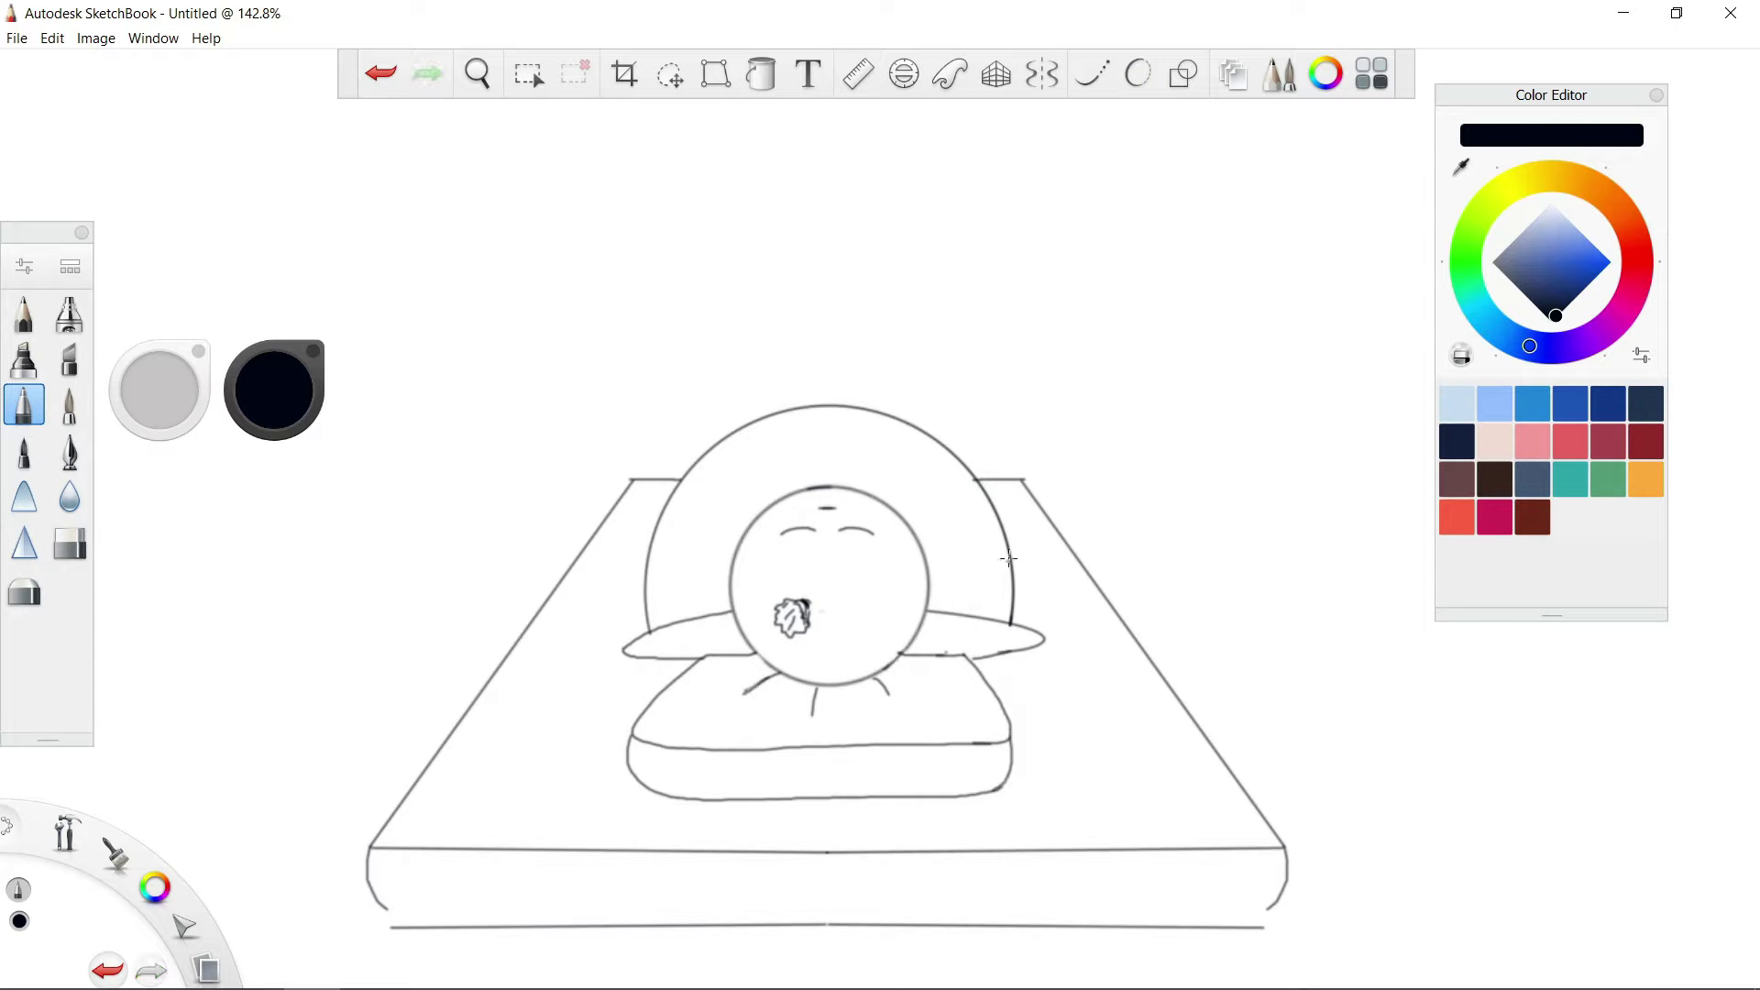
Color the round head pink with a pale center and blend the tones
left_click(1571, 441)
left_click(24, 359)
left_click(1533, 441)
mouse_move(761, 551)
left_mouse_down()
mouse_move(908, 642)
mouse_move(880, 513)
mouse_move(789, 524)
mouse_move(871, 642)
left_mouse_up()
left_click(1496, 441)
mouse_move(798, 550)
left_mouse_down()
mouse_move(848, 599)
mouse_move(892, 561)
mouse_move(770, 576)
mouse_move(779, 546)
mouse_move(810, 530)
left_mouse_up()
key("ctrl+z")
left_click(69, 496)
Redraw the closed eyes and mouth in dark brown with vertical symmetry
left_click(23, 405)
left_click(1043, 73)
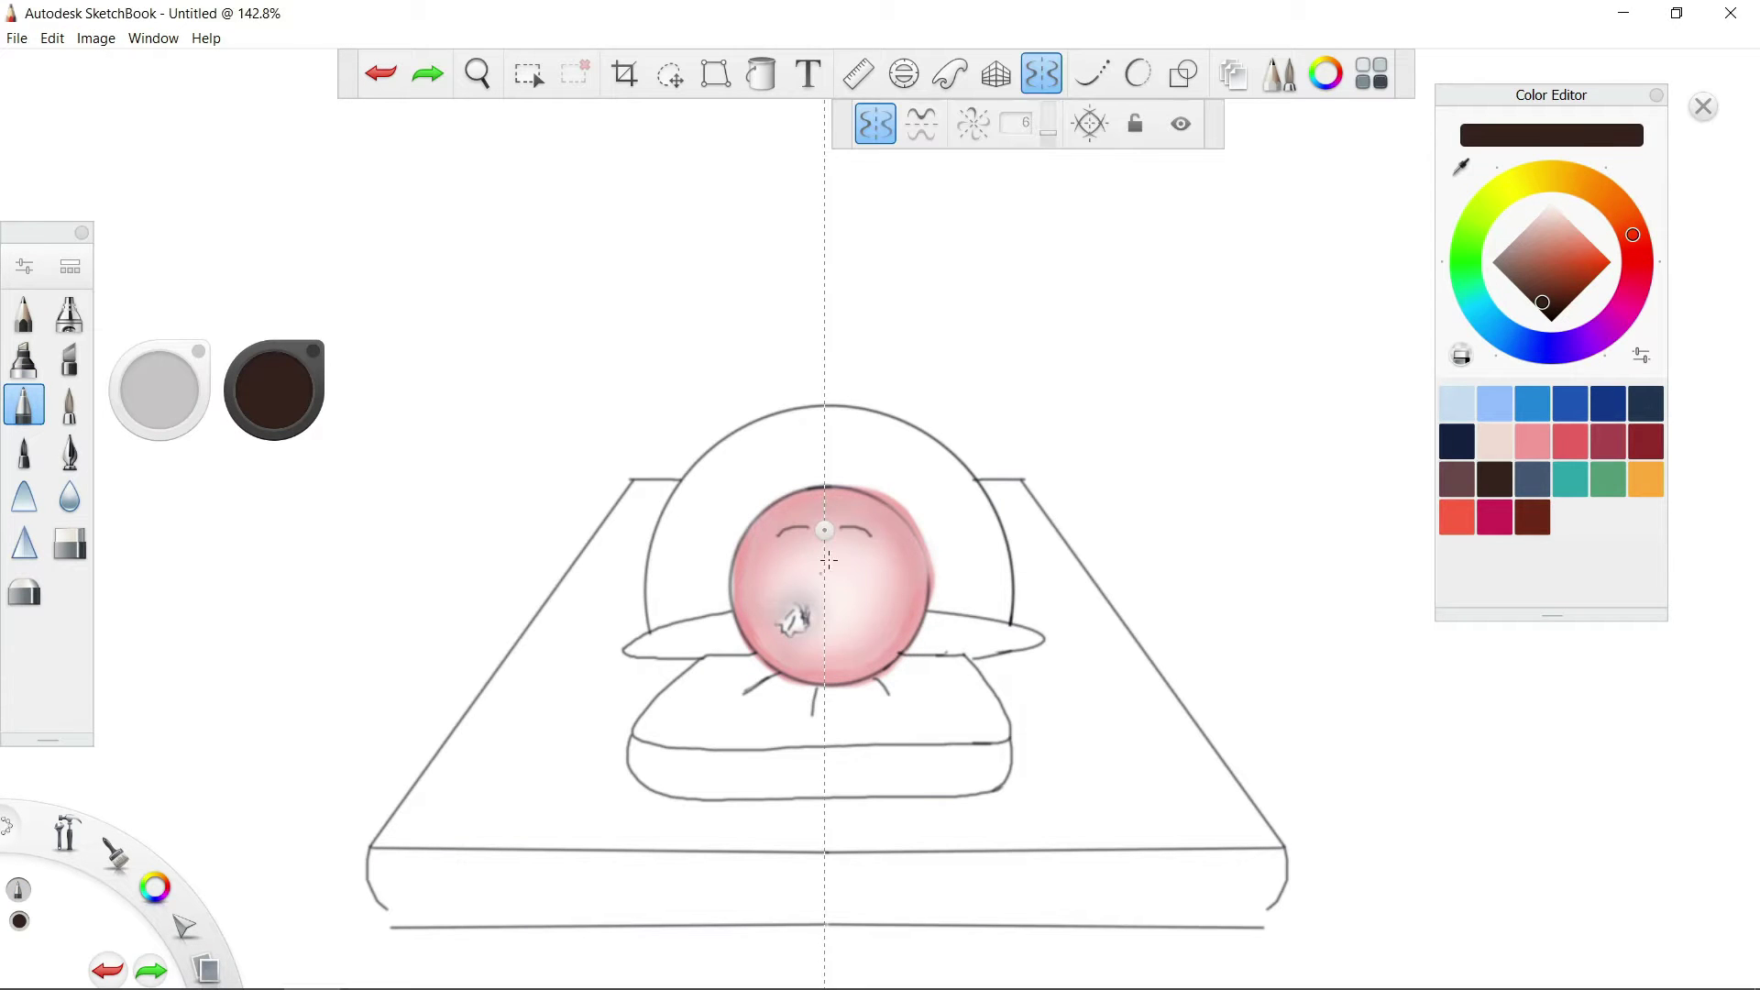
left_click(1042, 74)
Paint both arms pink and blend the color outward to their tips
left_click(24, 358)
left_click(1533, 442)
left_click_drag(912, 623, 978, 653)
left_click(70, 496)
left_click_drag(638, 649, 720, 633)
left_click_drag(1027, 642, 942, 636)
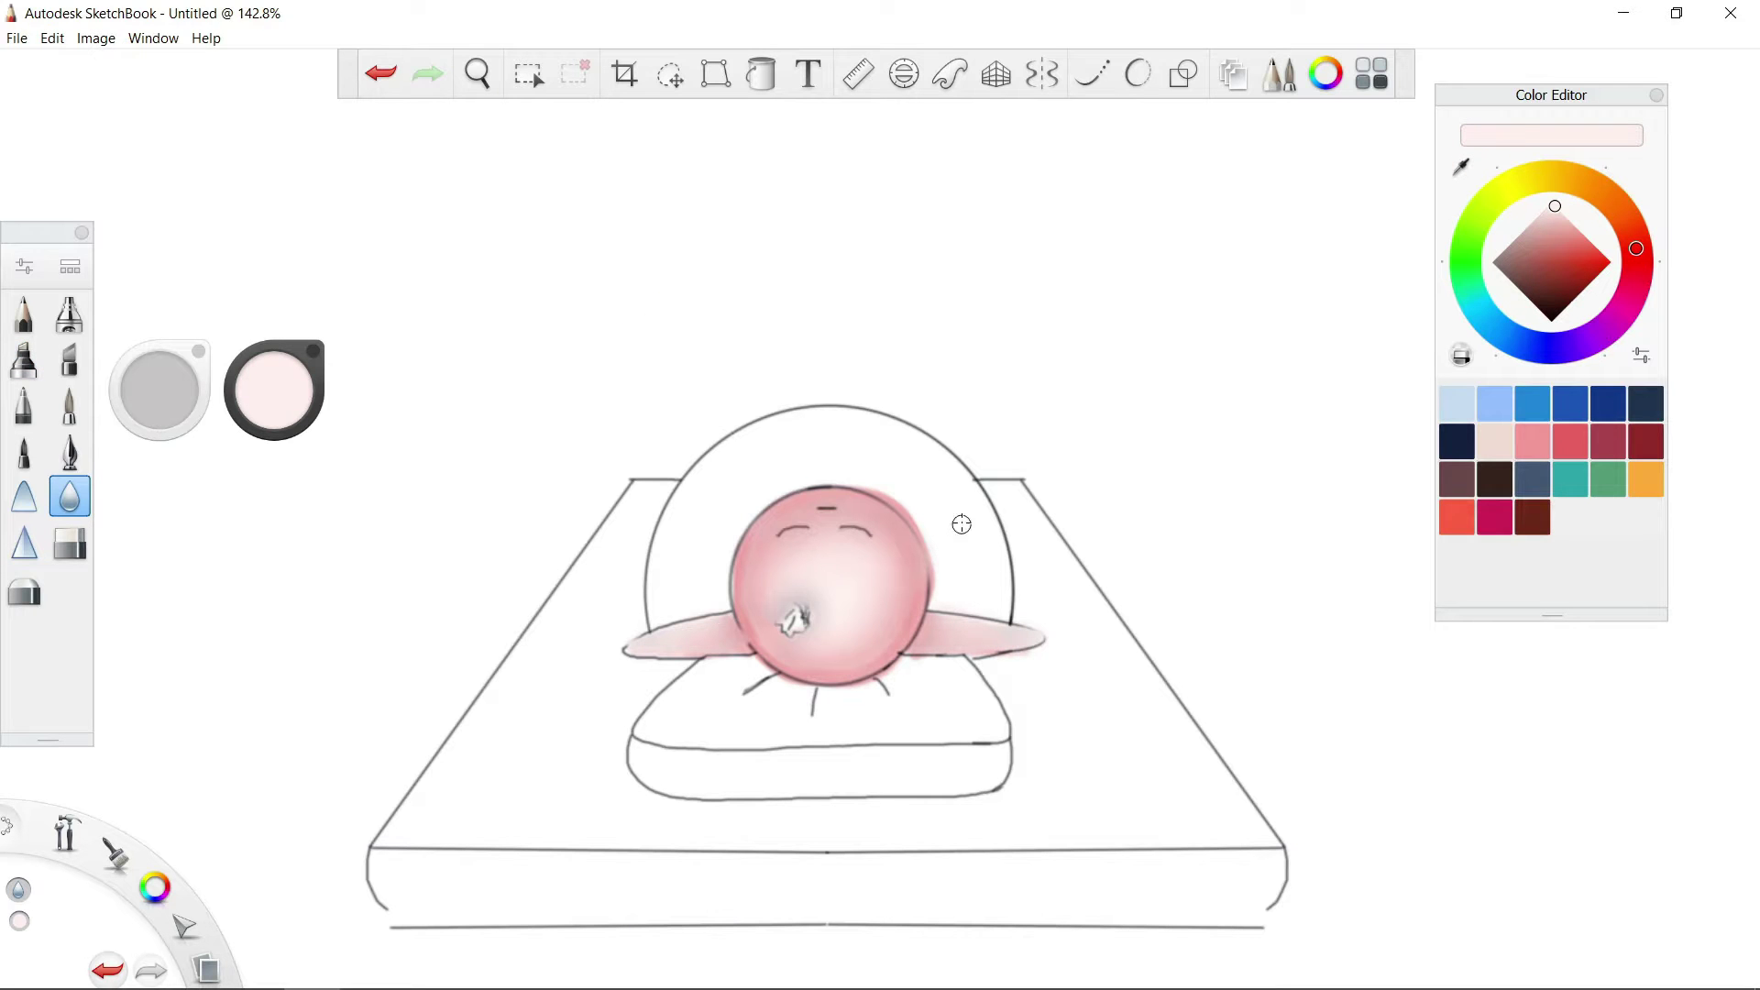
Fill the dome behind the head with bright yellow marker strokes
left_click(24, 358)
left_click(1505, 190)
left_click(1611, 263)
mouse_move(680, 578)
left_mouse_down()
mouse_move(926, 441)
mouse_move(995, 614)
left_mouse_up()
left_click_drag(669, 537, 954, 569)
mouse_move(684, 606)
left_mouse_down()
mouse_move(755, 504)
mouse_move(915, 518)
mouse_move(940, 557)
left_mouse_up()
Shade the dome orange around the head and blend it into the yellow
left_click(1595, 188)
left_click(1596, 249)
left_click(70, 496)
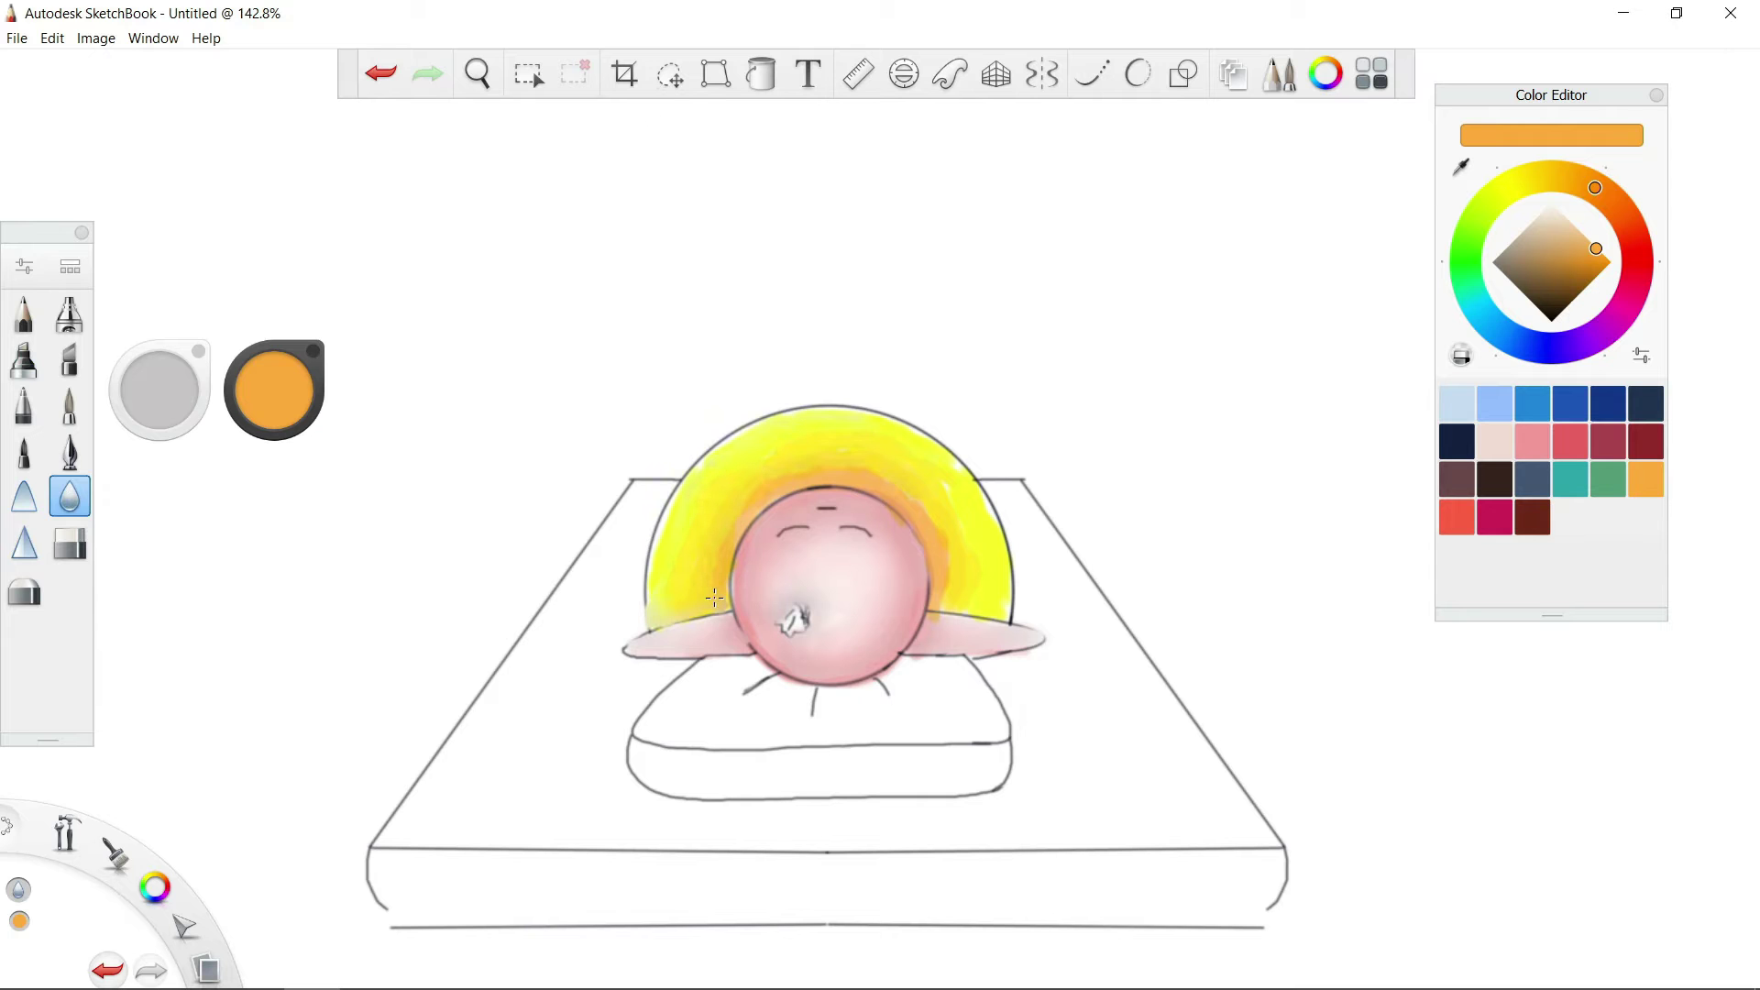
left_click_drag(993, 611, 880, 413)
Cover the dome's outer outline with pale yellow, blend it, and brighten the rim with yellow sampled from the dome
left_click(24, 358)
left_click(1503, 191)
left_click(1556, 214)
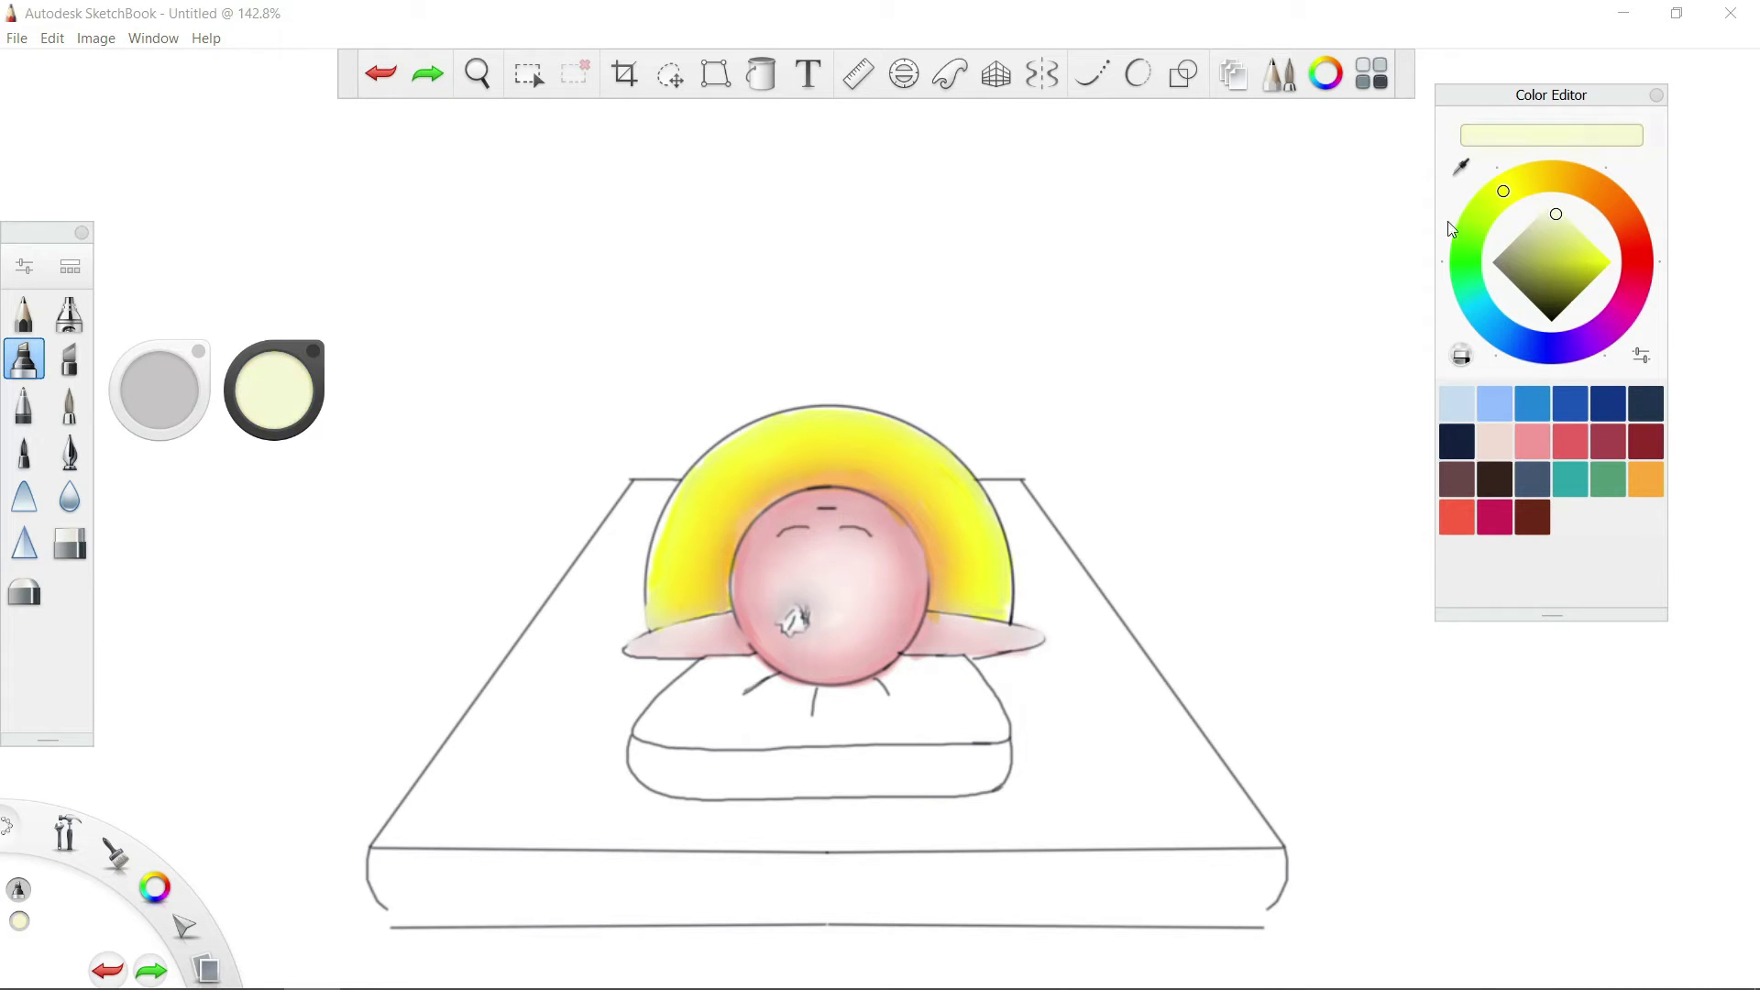
left_click(69, 404)
scroll(667, 517, "up", 5)
left_click(70, 496)
mouse_move(641, 724)
left_mouse_down()
mouse_move(896, 275)
mouse_move(1120, 201)
mouse_move(1339, 211)
mouse_move(865, 224)
mouse_move(1101, 367)
mouse_move(1228, 715)
mouse_move(1183, 830)
left_mouse_up()
left_click(24, 359)
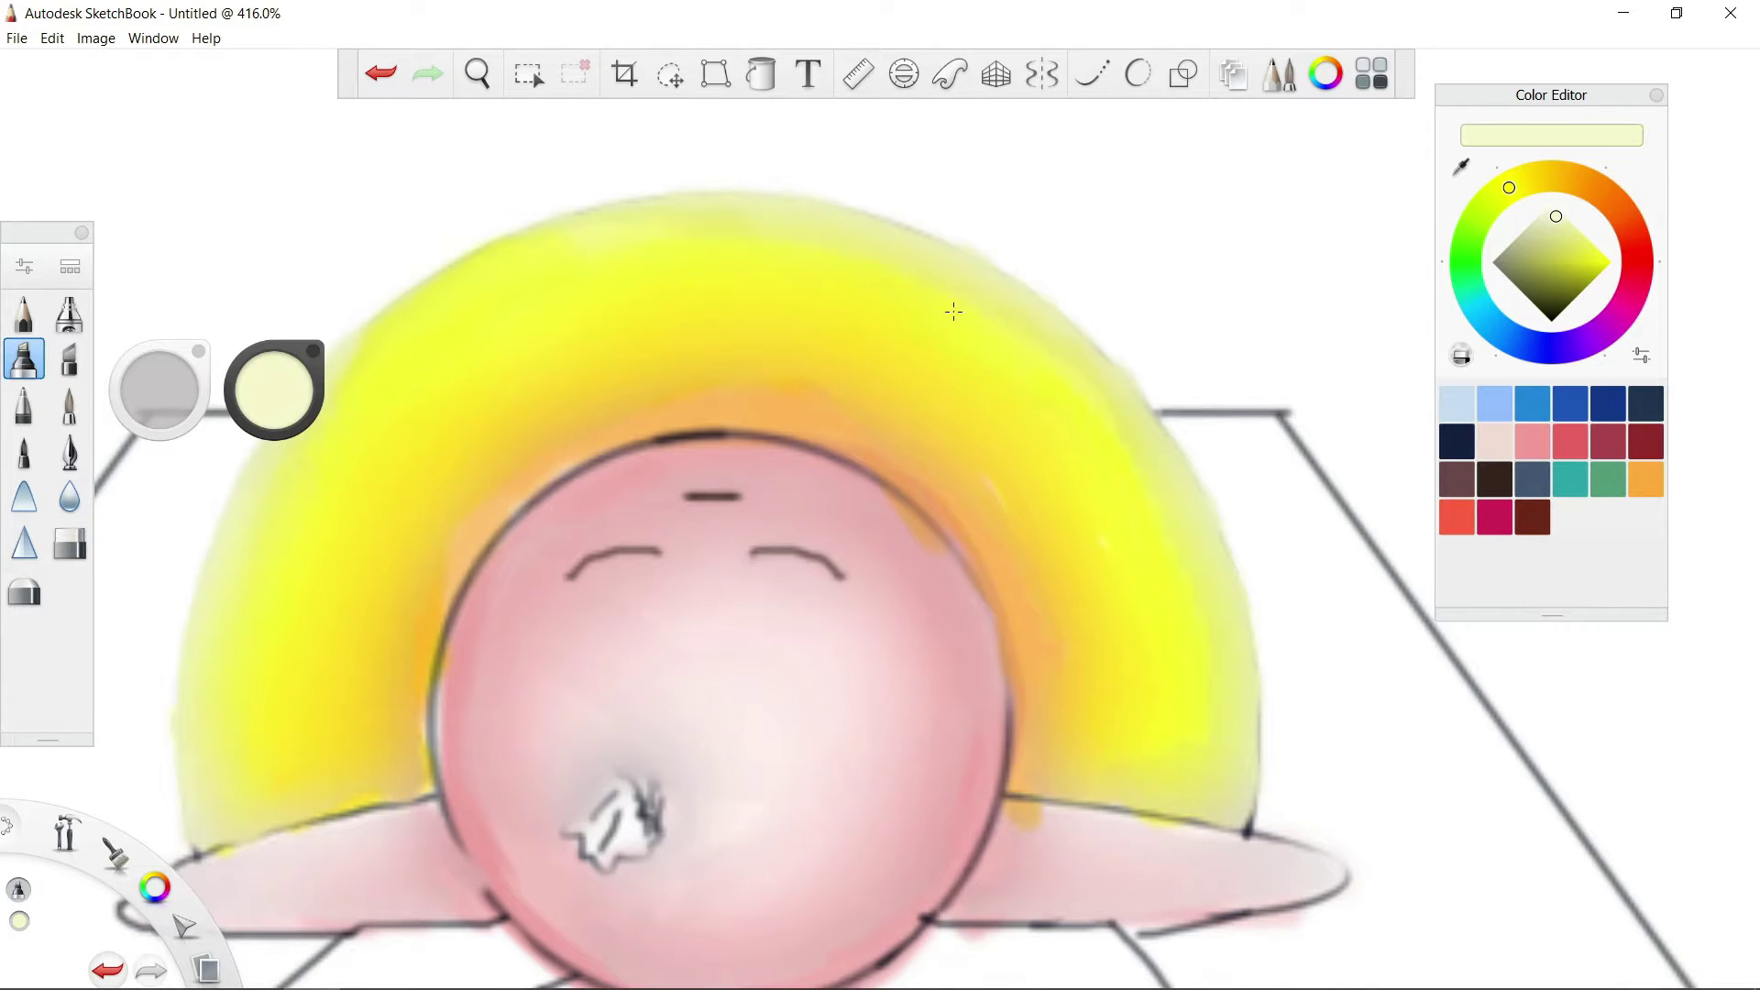
left_click(641, 232, "alt")
Touch up the right arm and paint over the head's black outline with sampled pinks
left_click(1022, 822, "alt")
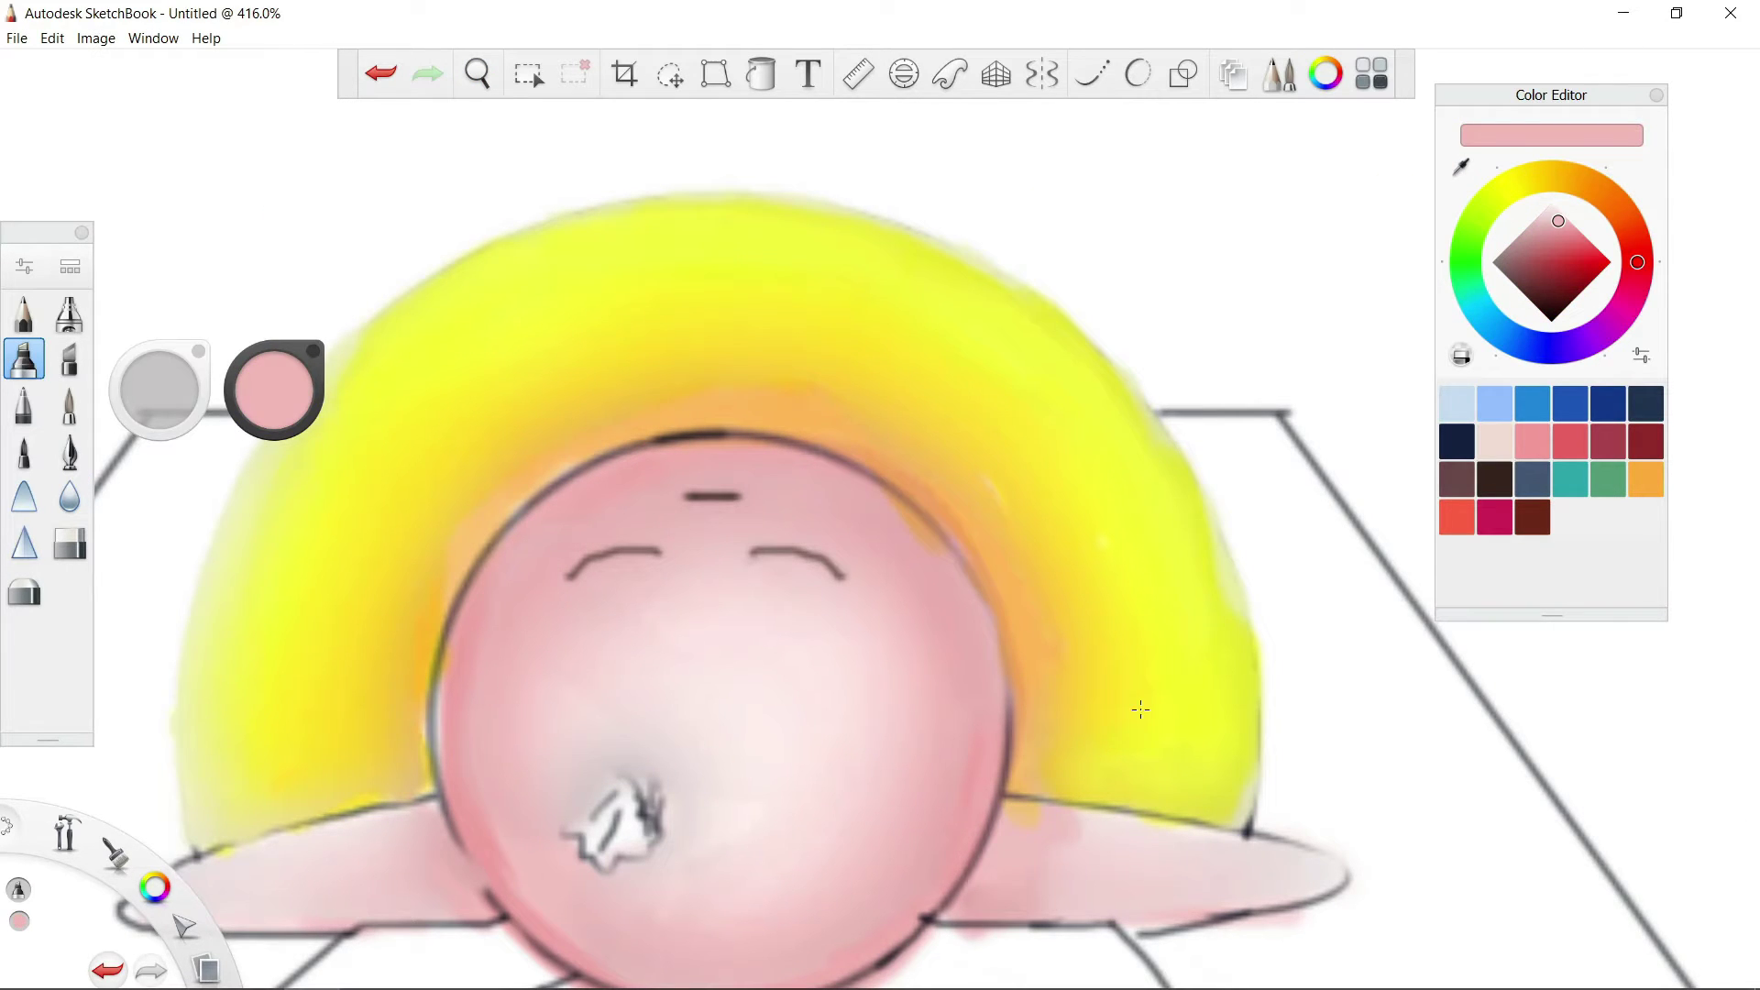
left_click(24, 405)
left_click(447, 676, "alt")
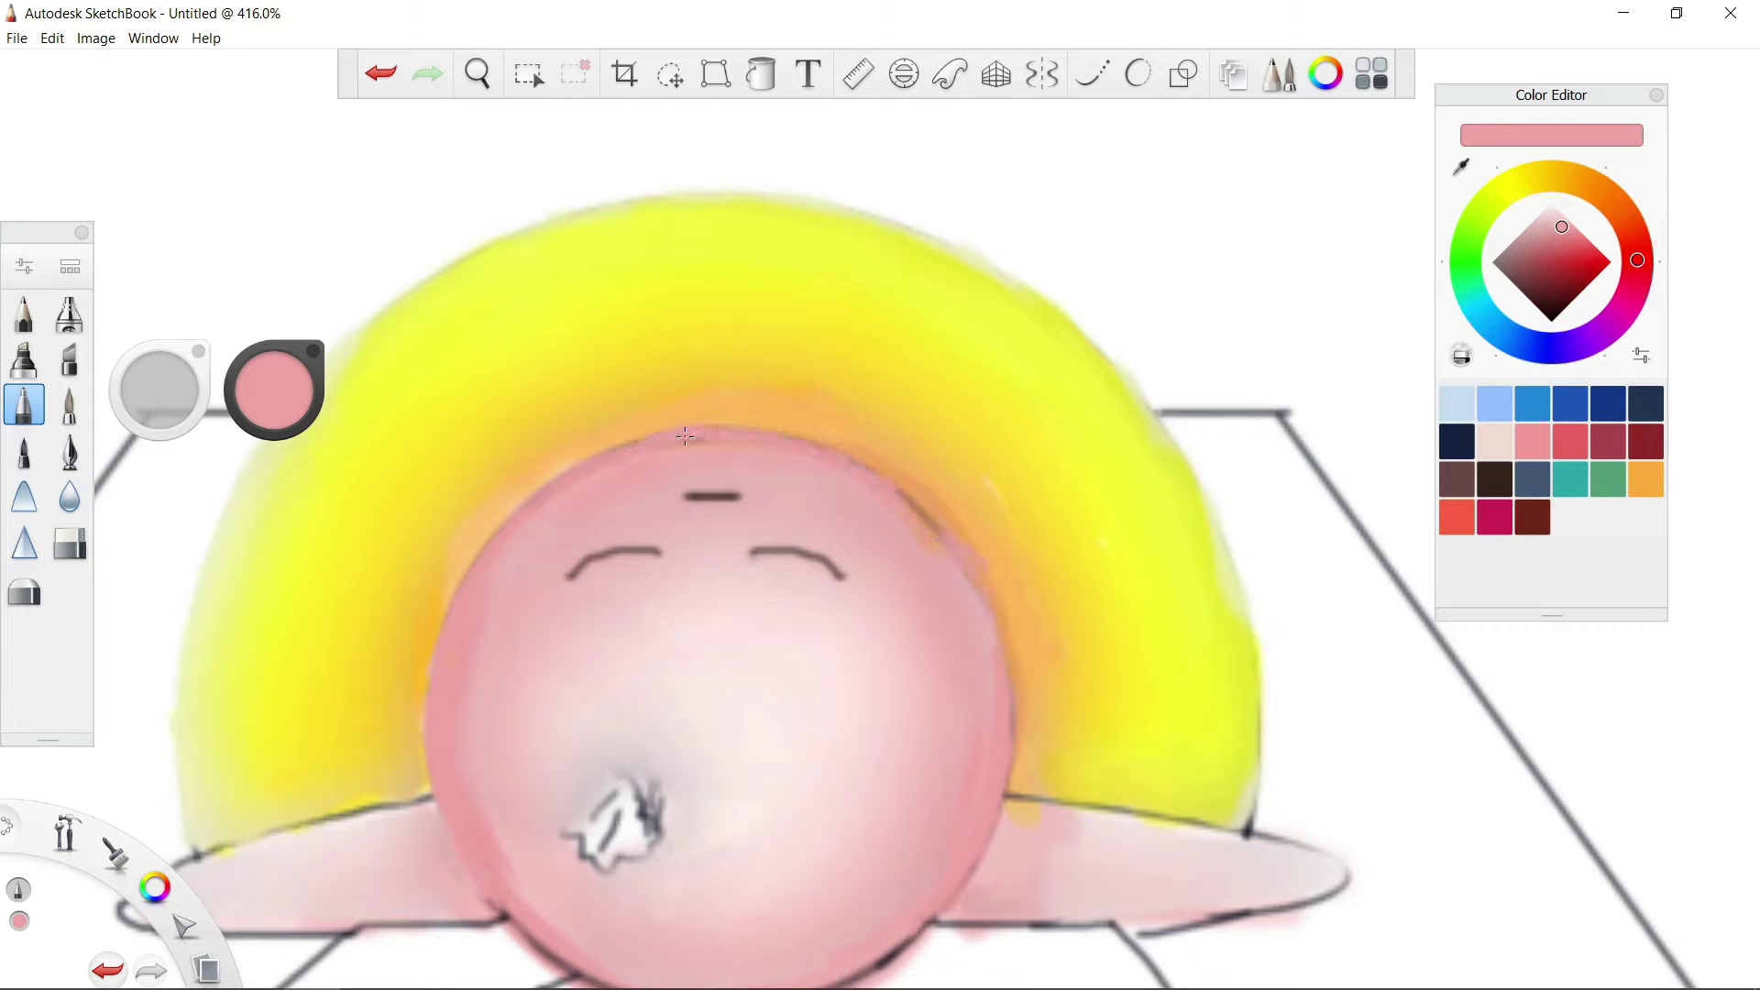
Blend the head's pink edge into its shading and soften the arms' outlines
left_click(70, 496)
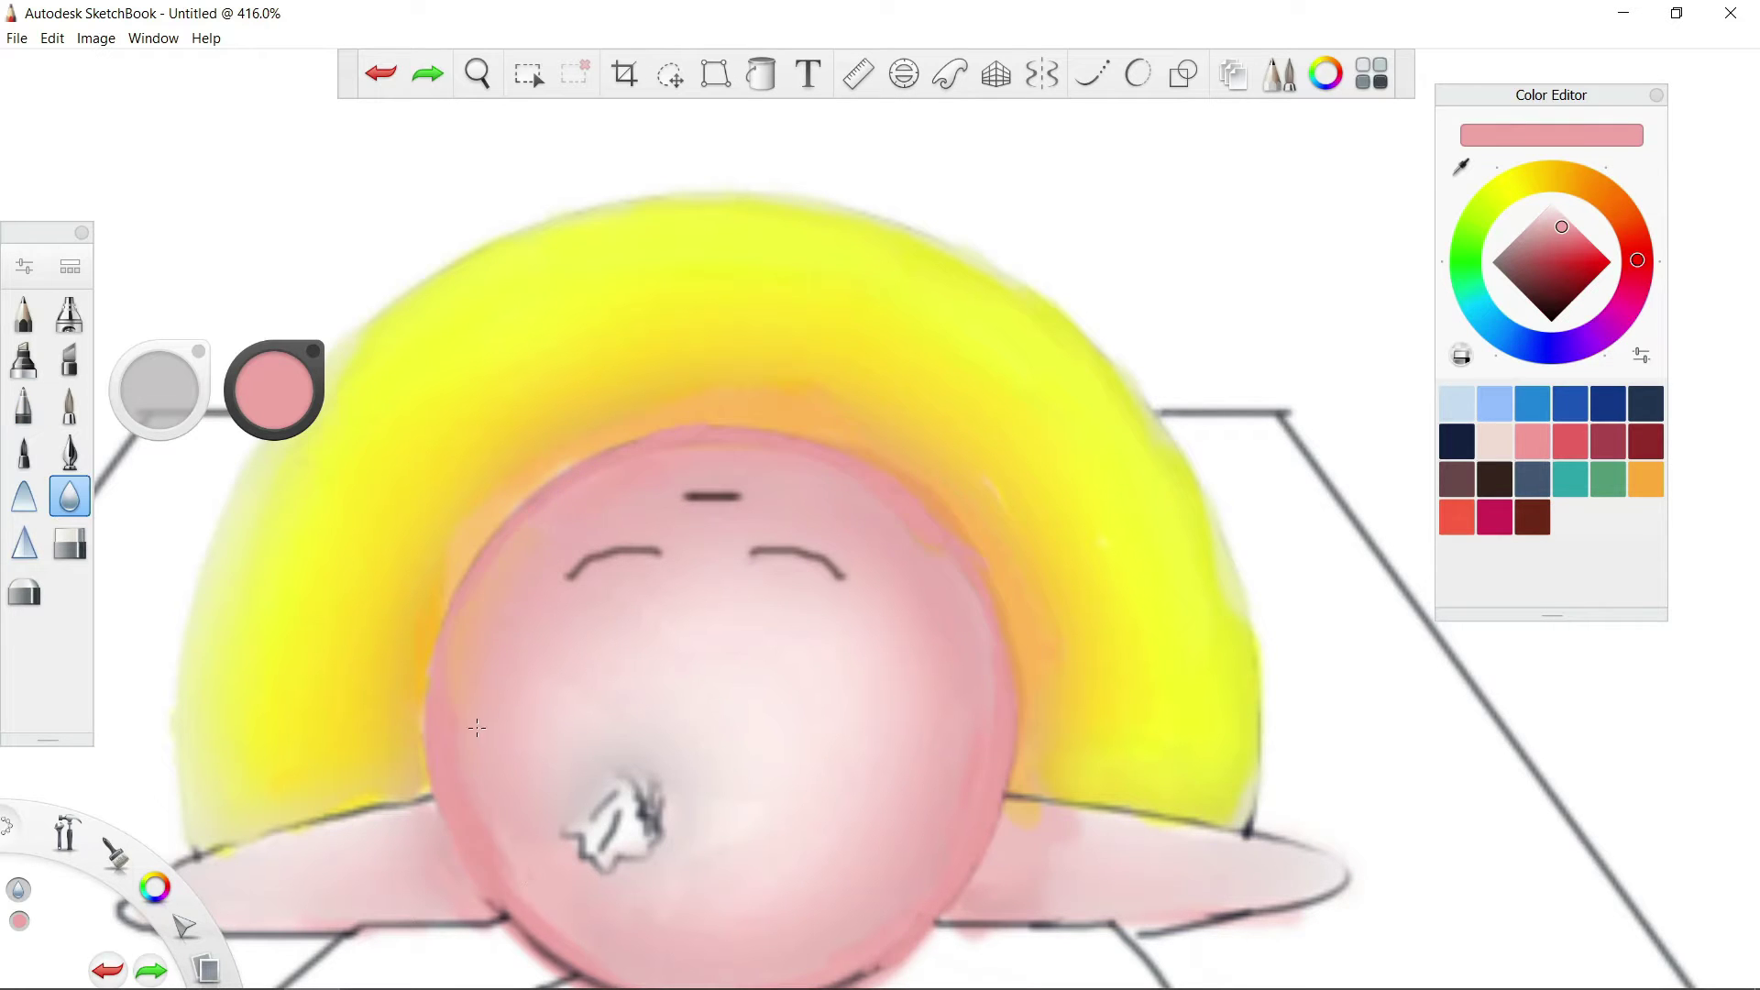
scroll(733, 587, "down", 3)
scroll(867, 592, "up", 5)
scroll(867, 592, "down", 5)
scroll(872, 609, "up", 3)
left_click_drag(917, 679, 1199, 577)
scroll(1198, 578, "down", 1)
key("ctrl+z")
scroll(557, 208, "down", 2)
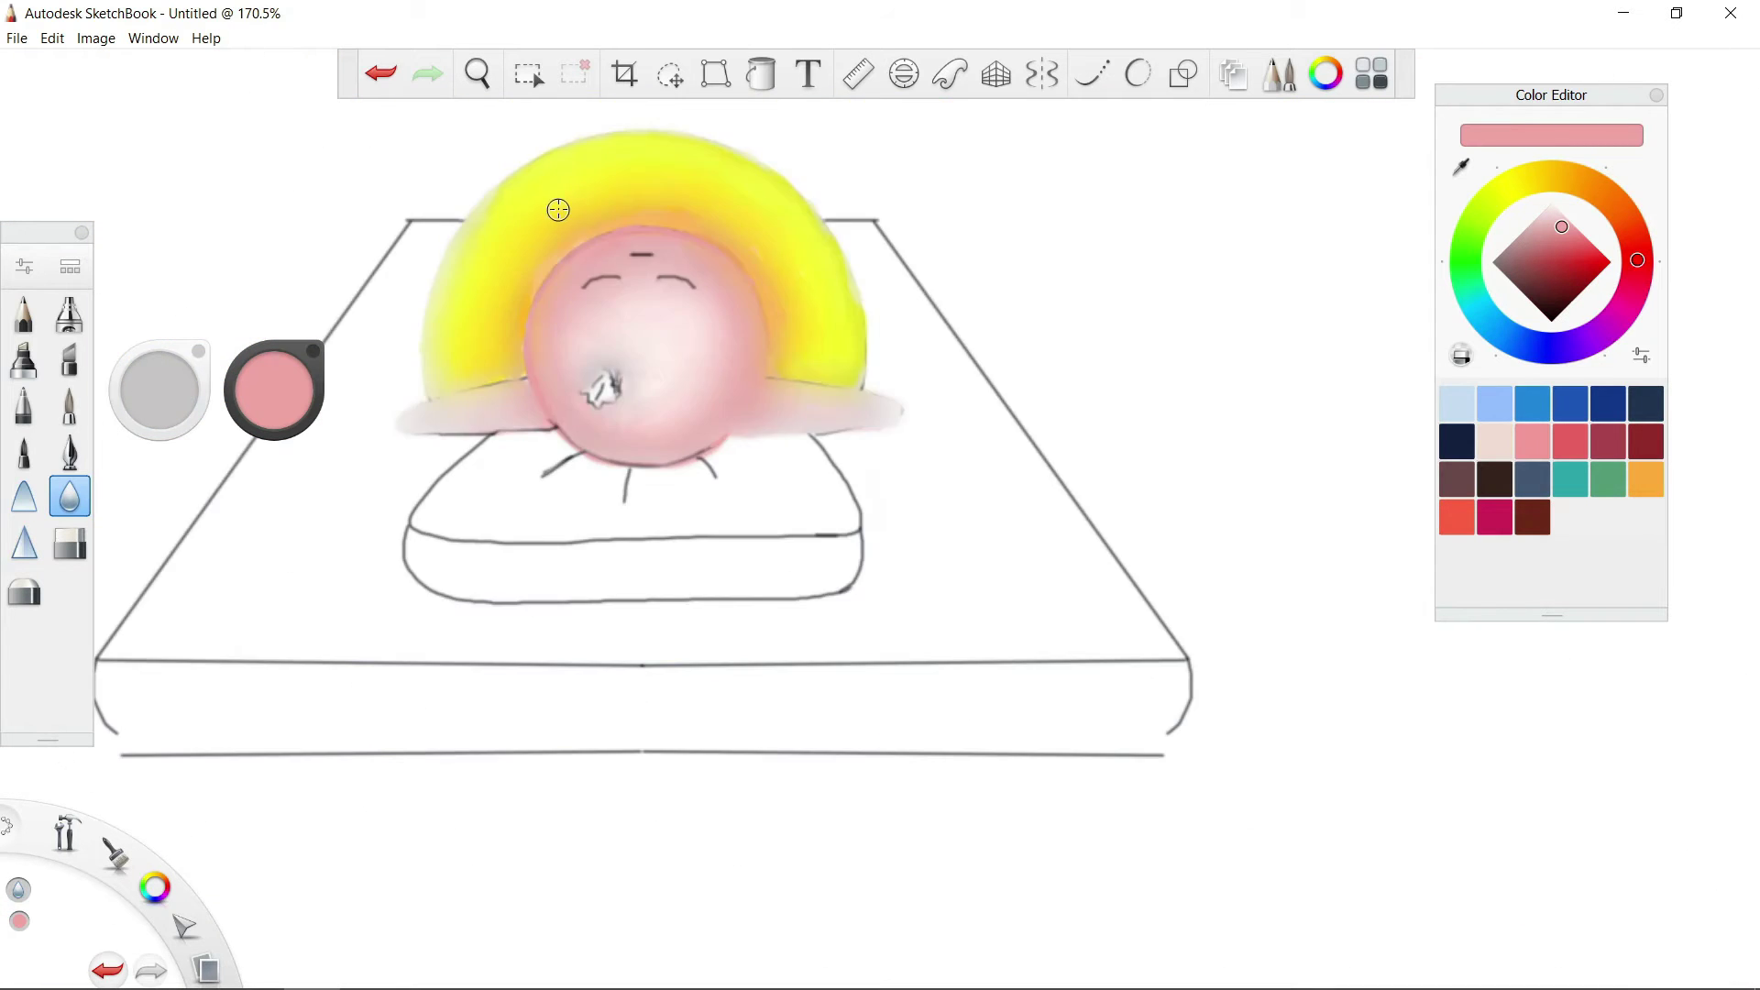
Airbrush pale pink tones sampled from the drawing over the head and arms to even out the shading
scroll(756, 378, "up", 2)
left_click(756, 377, "alt")
left_click_drag(757, 378, 917, 476)
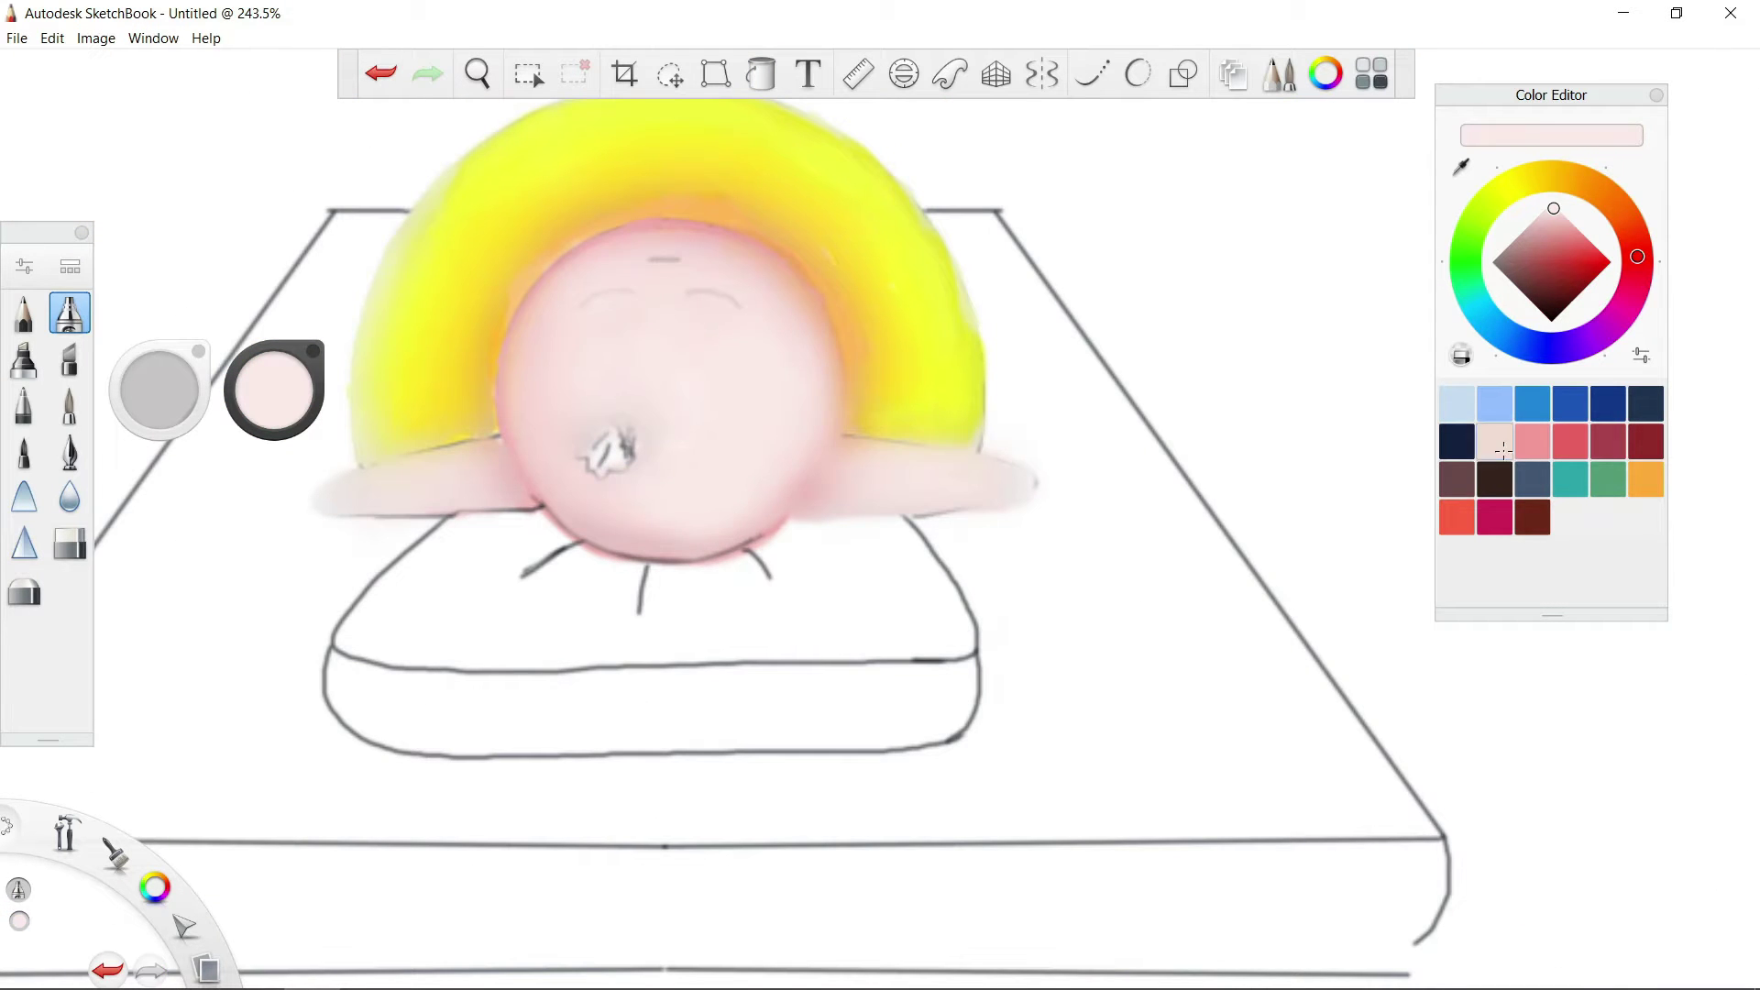
left_click(660, 531, "alt")
left_click_drag(660, 531, 813, 362)
Repaint the dome's inner edge beside the head with sampled orange and yellow
left_click(839, 319, "alt")
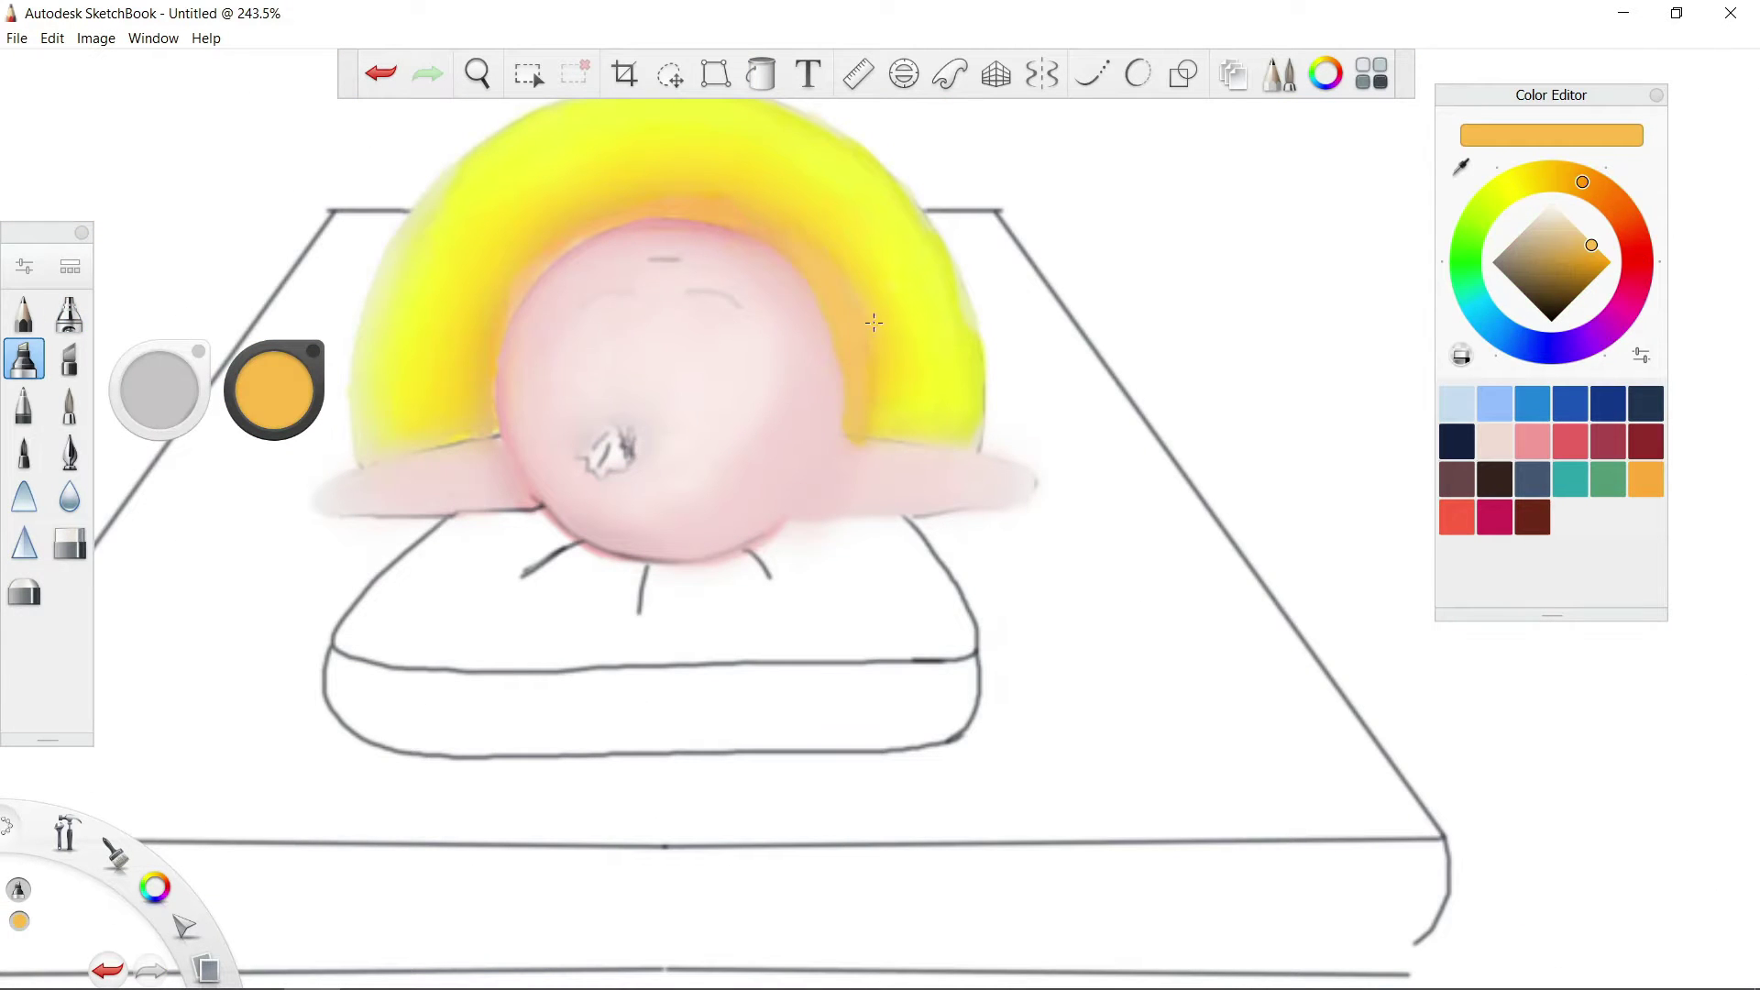
scroll(977, 317, "up", 5)
left_click(657, 234, "alt")
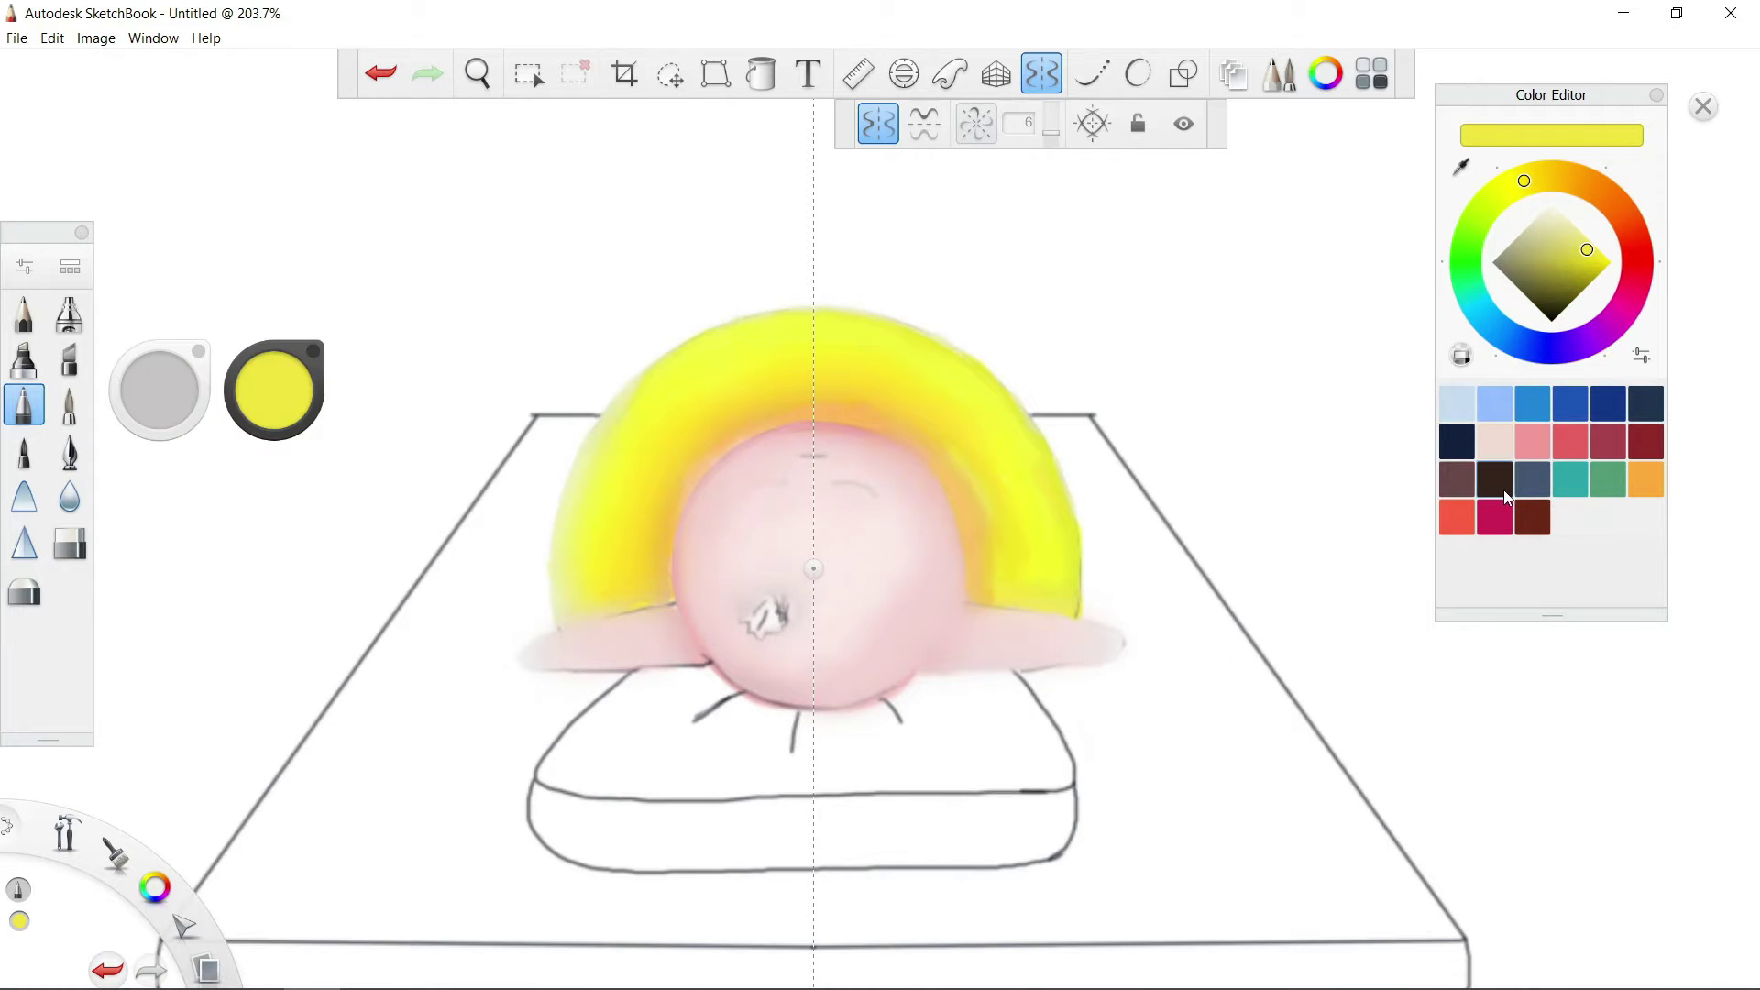
Redraw the faded closed eyes and mouth in dark brown with mirrored strokes
left_click(1496, 480)
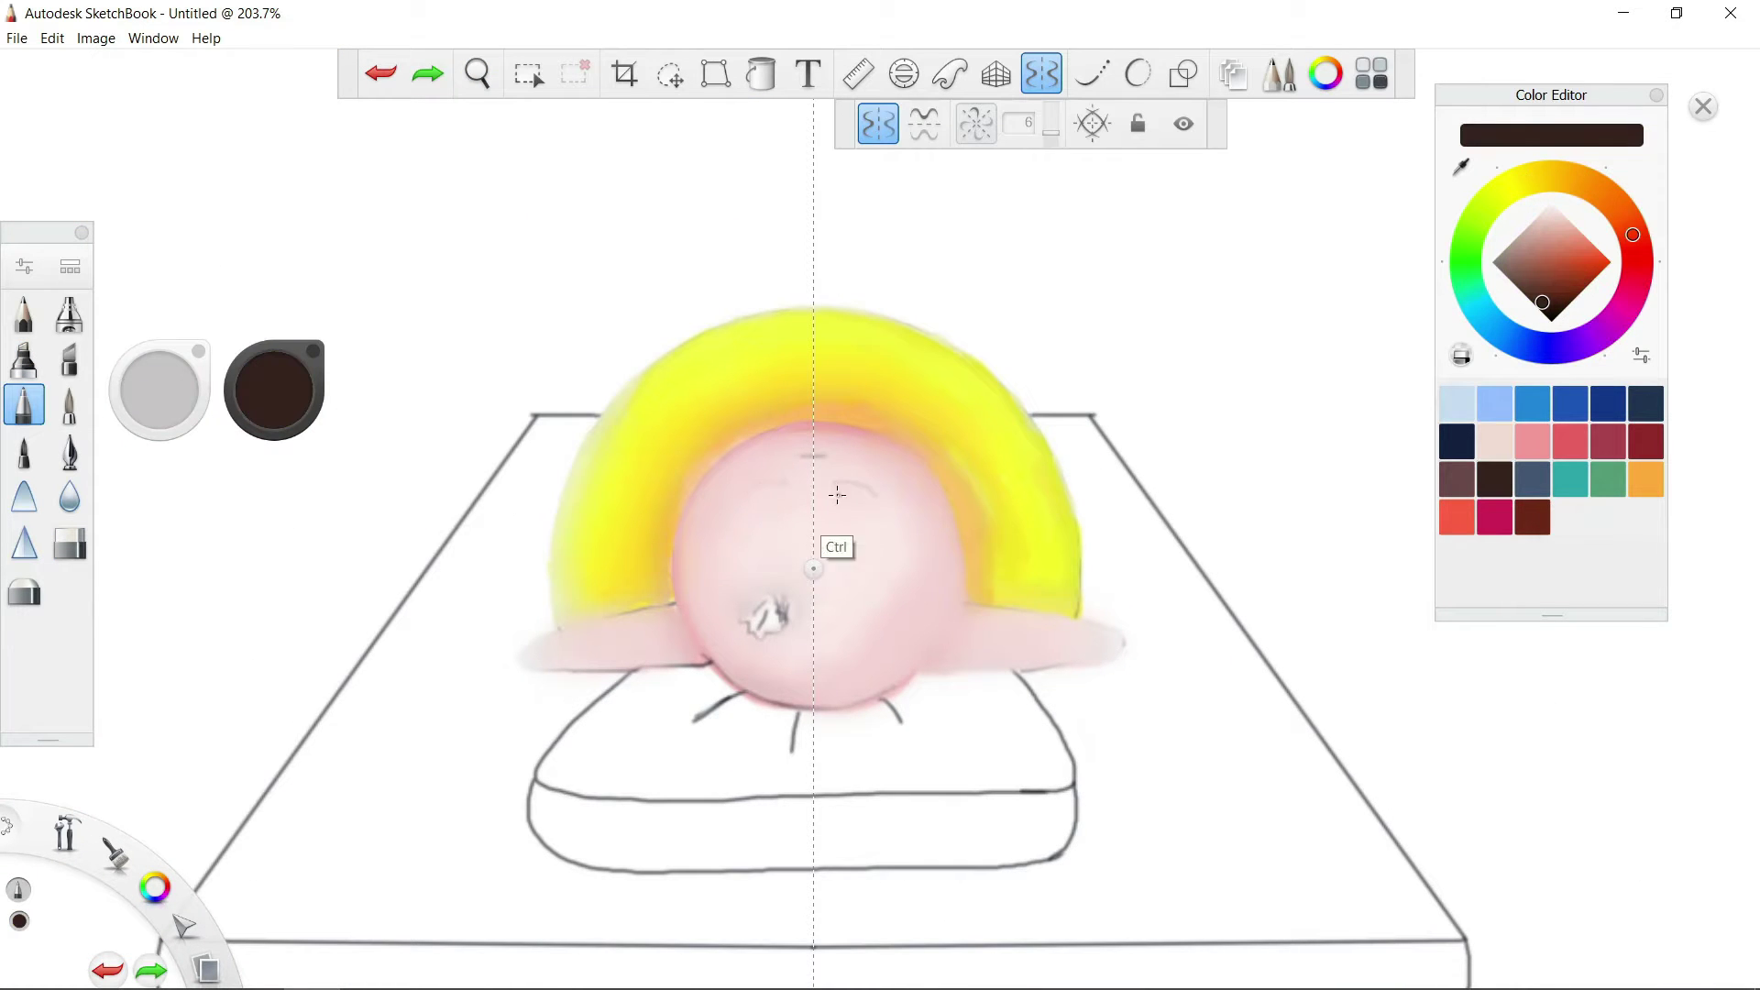
left_click(1042, 73)
double_click(70, 313)
left_click(1533, 442)
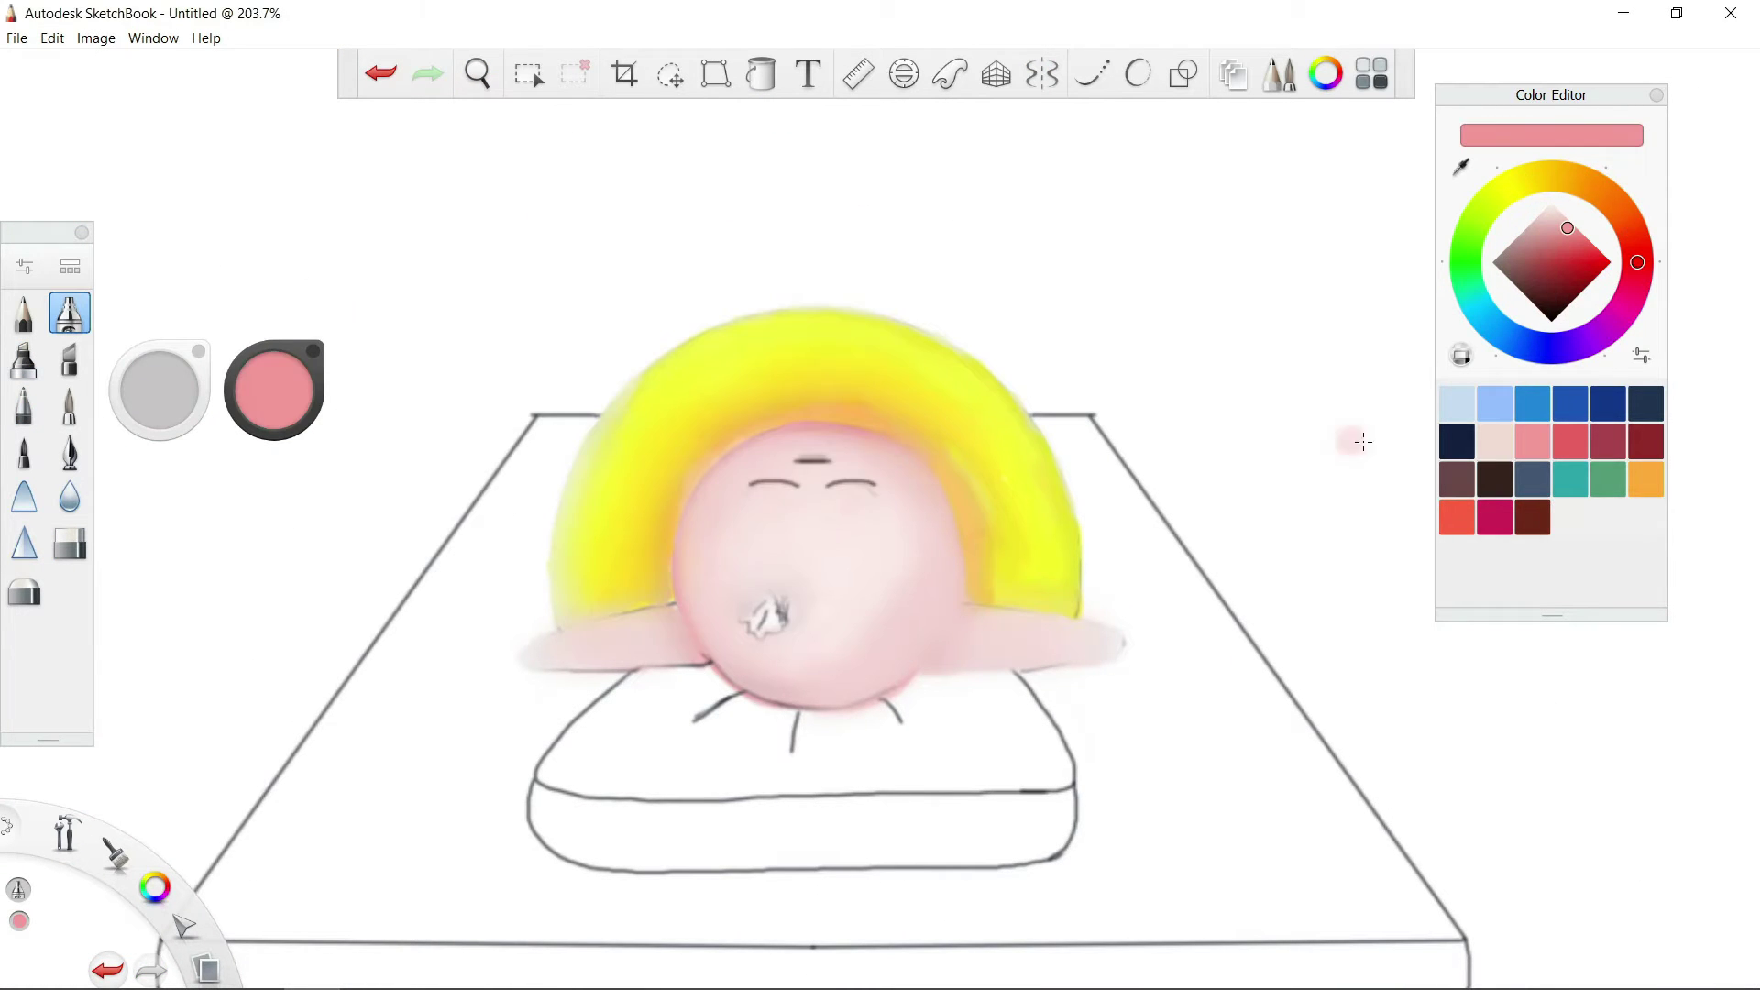
left_click(1571, 442)
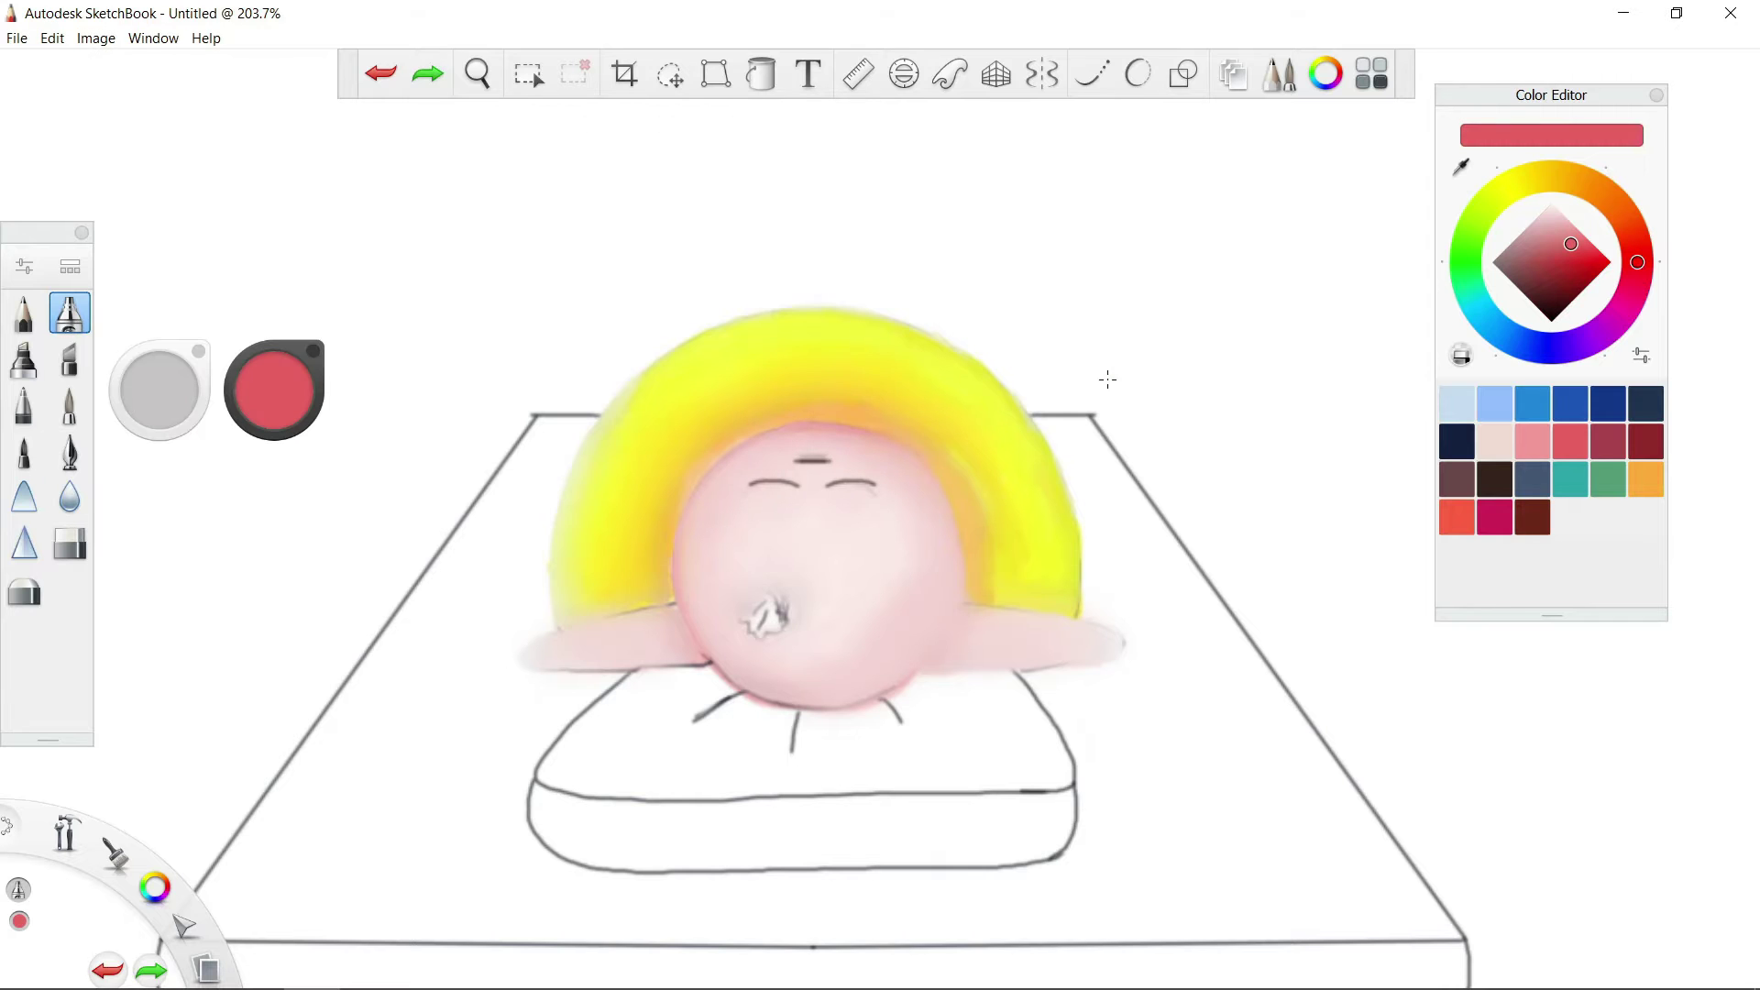
Blend the orange along the dome's right inner edge into the yellow
left_click(70, 496)
key("ctrl+z")
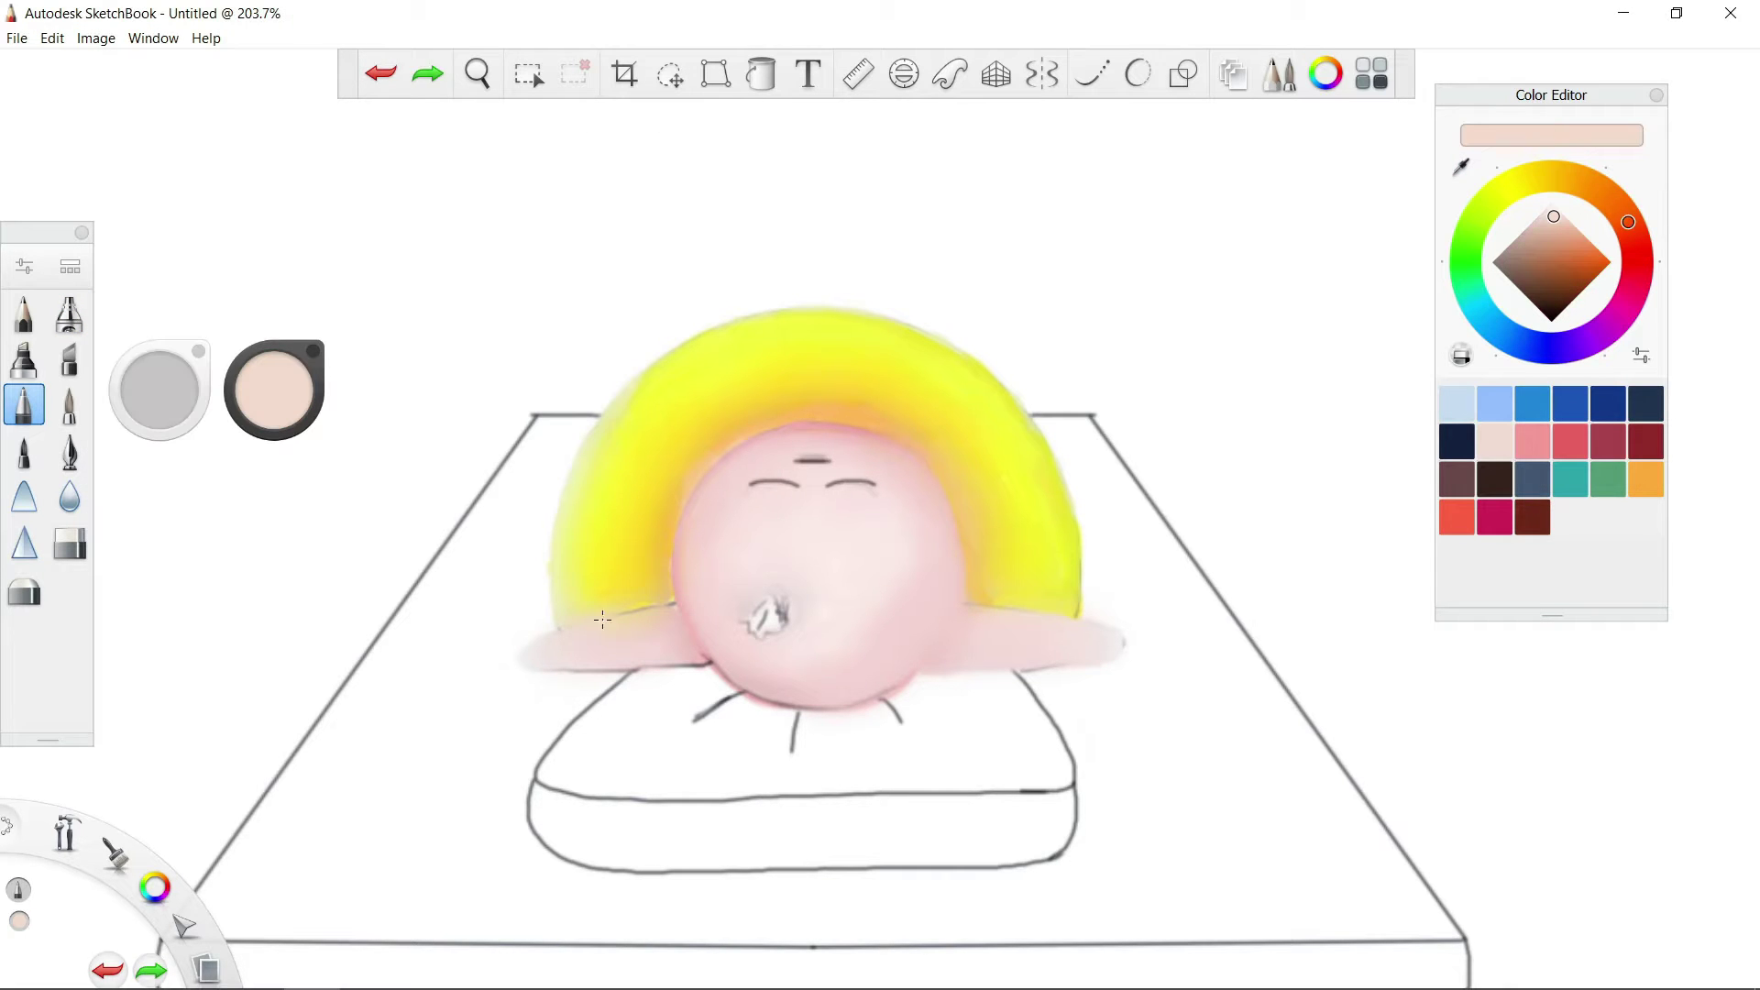
left_click(1457, 403)
left_click(762, 73)
left_click(762, 727)
left_click(901, 124)
key("ctrl+z")
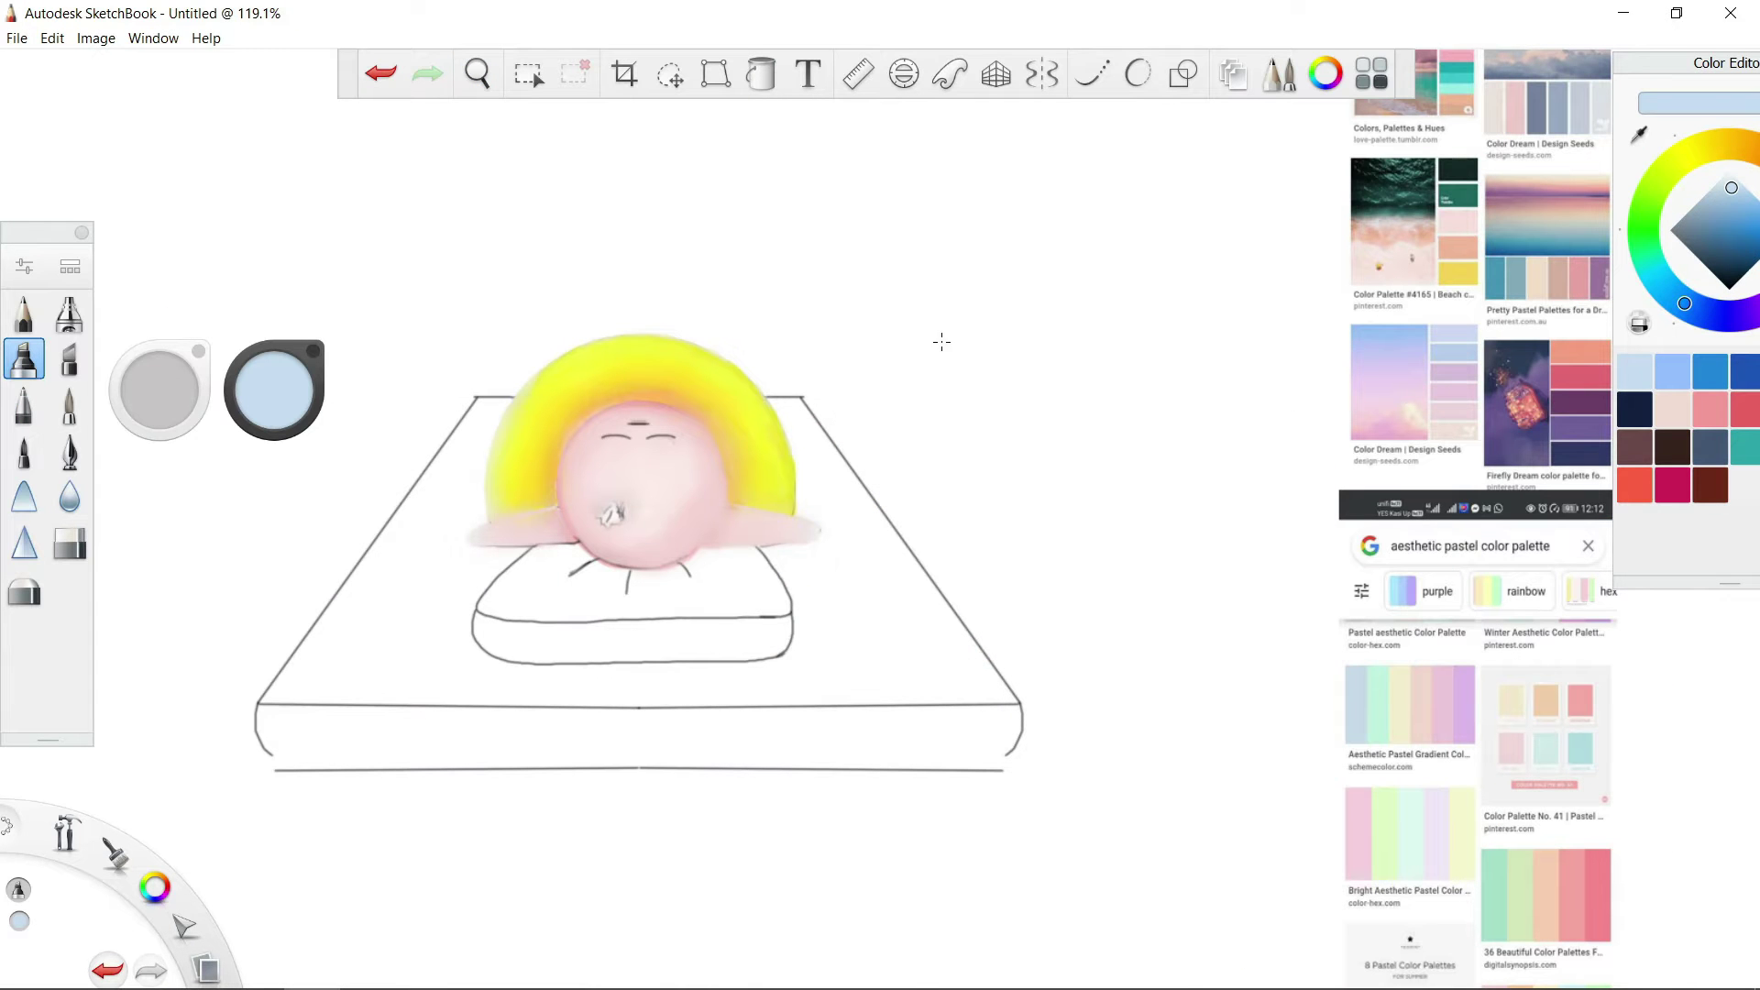
left_click(1640, 134)
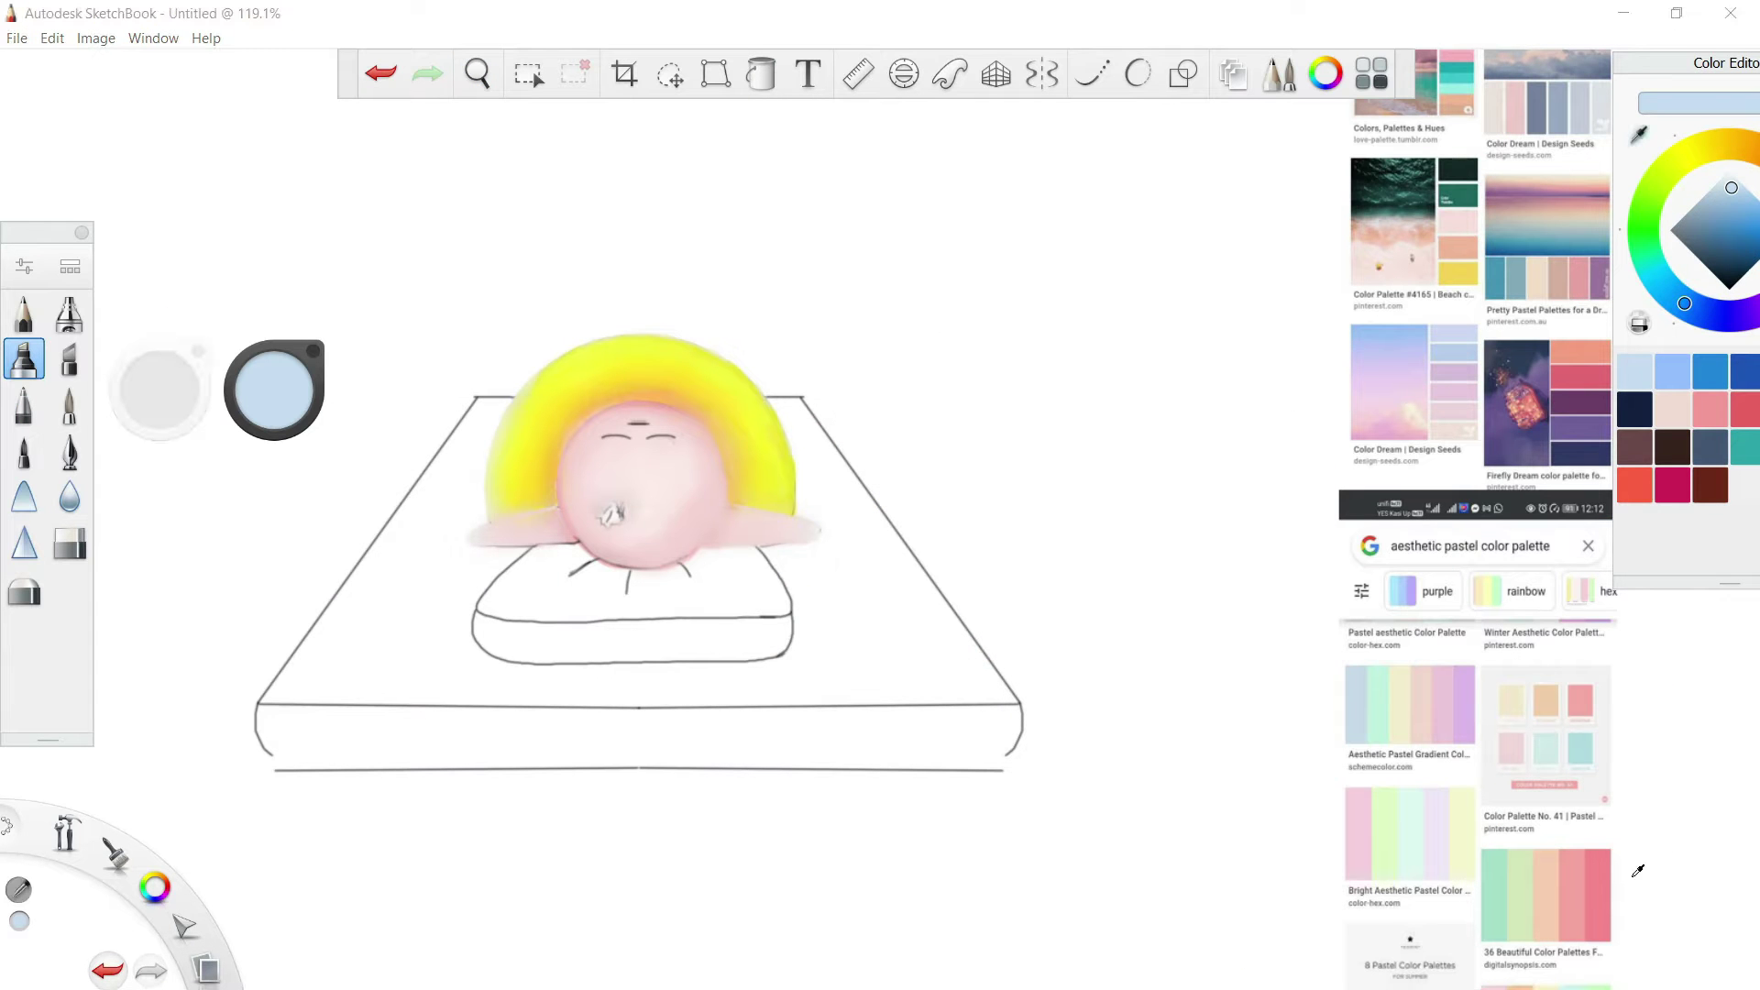
left_click(1505, 278)
left_click_drag(255, 715, 1014, 714)
key("ctrl+z")
left_click(1504, 871, "alt")
mouse_move(253, 717)
left_mouse_down()
mouse_move(982, 717)
mouse_move(858, 738)
mouse_move(1018, 734)
left_mouse_up()
left_click(1530, 880, "alt")
key("ctrl+z")
key("ctrl+z")
Paint the platform's front face with green sampled from the reference palette and erase color from its middle
left_click(1503, 871, "alt")
left_click_drag(266, 758, 1015, 743)
left_click(1529, 880, "alt")
left_click(70, 543)
mouse_move(563, 719)
left_mouse_down()
mouse_move(271, 722)
mouse_move(974, 739)
left_mouse_up()
Fill the middle of the platform's front face with a paler green and blend it with the edges
key("e")
left_click_drag(1727, 191, 1732, 177)
left_click_drag(266, 724, 1022, 715)
key("b")
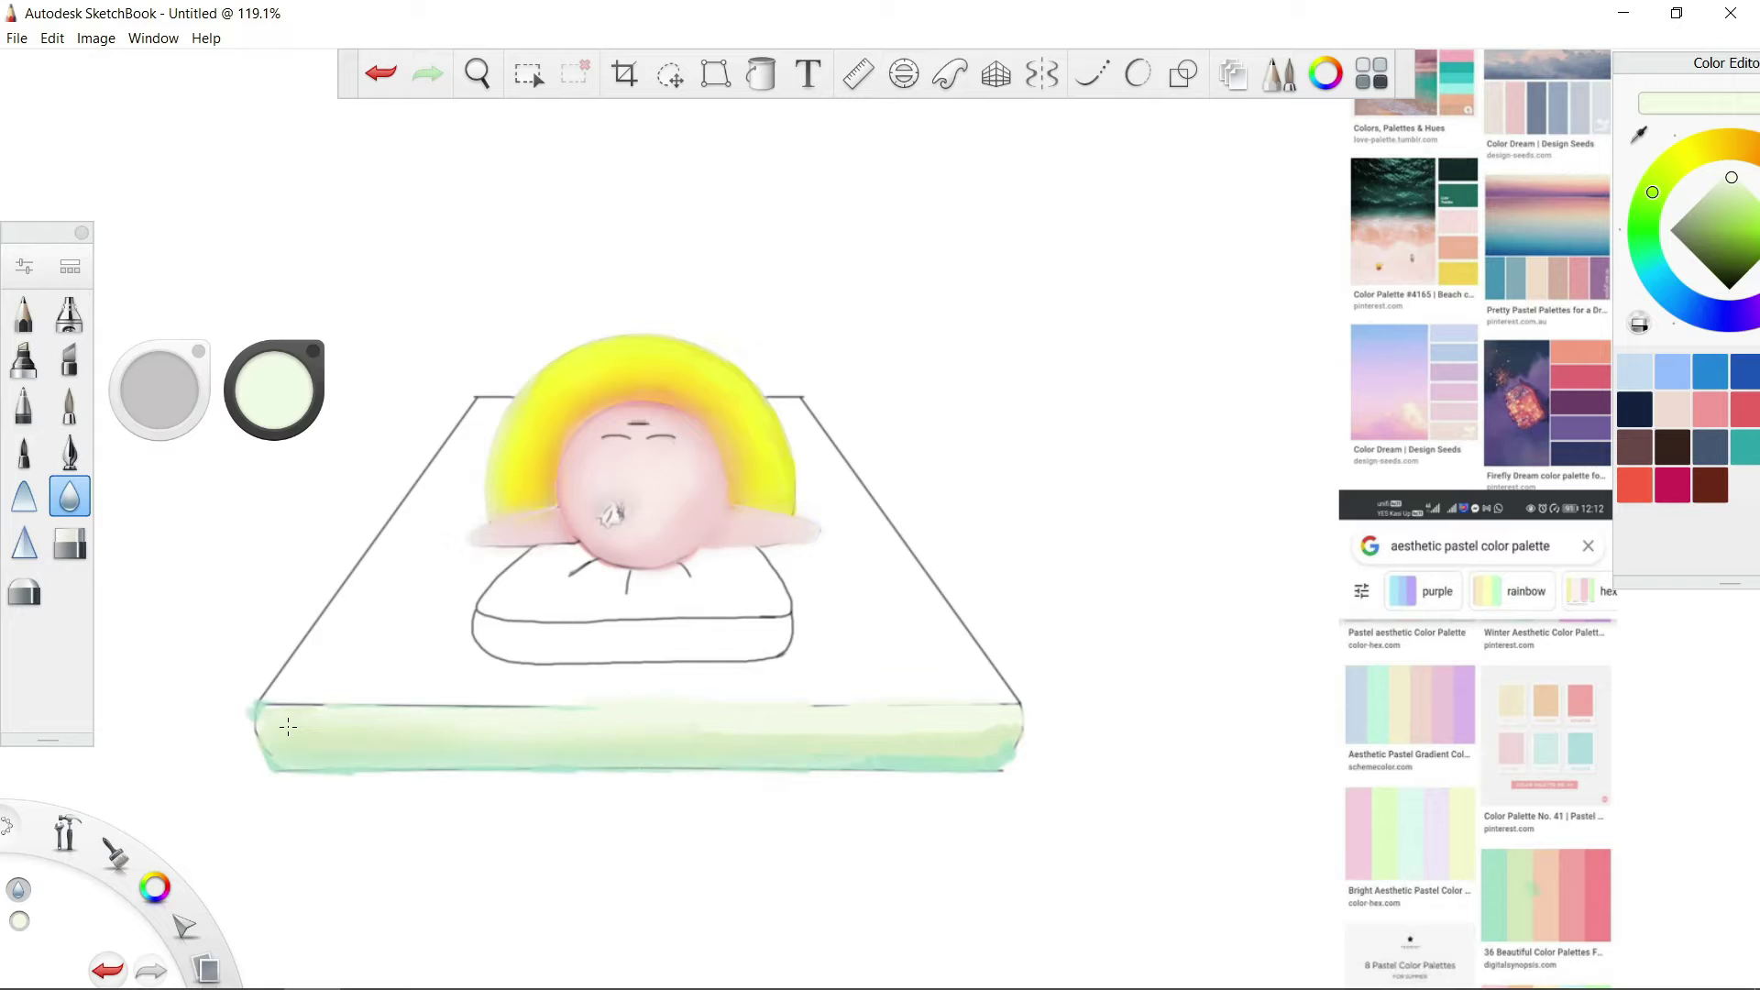
Paint a deep pinkish-red band around the cushion on the platform's top surface
key("b")
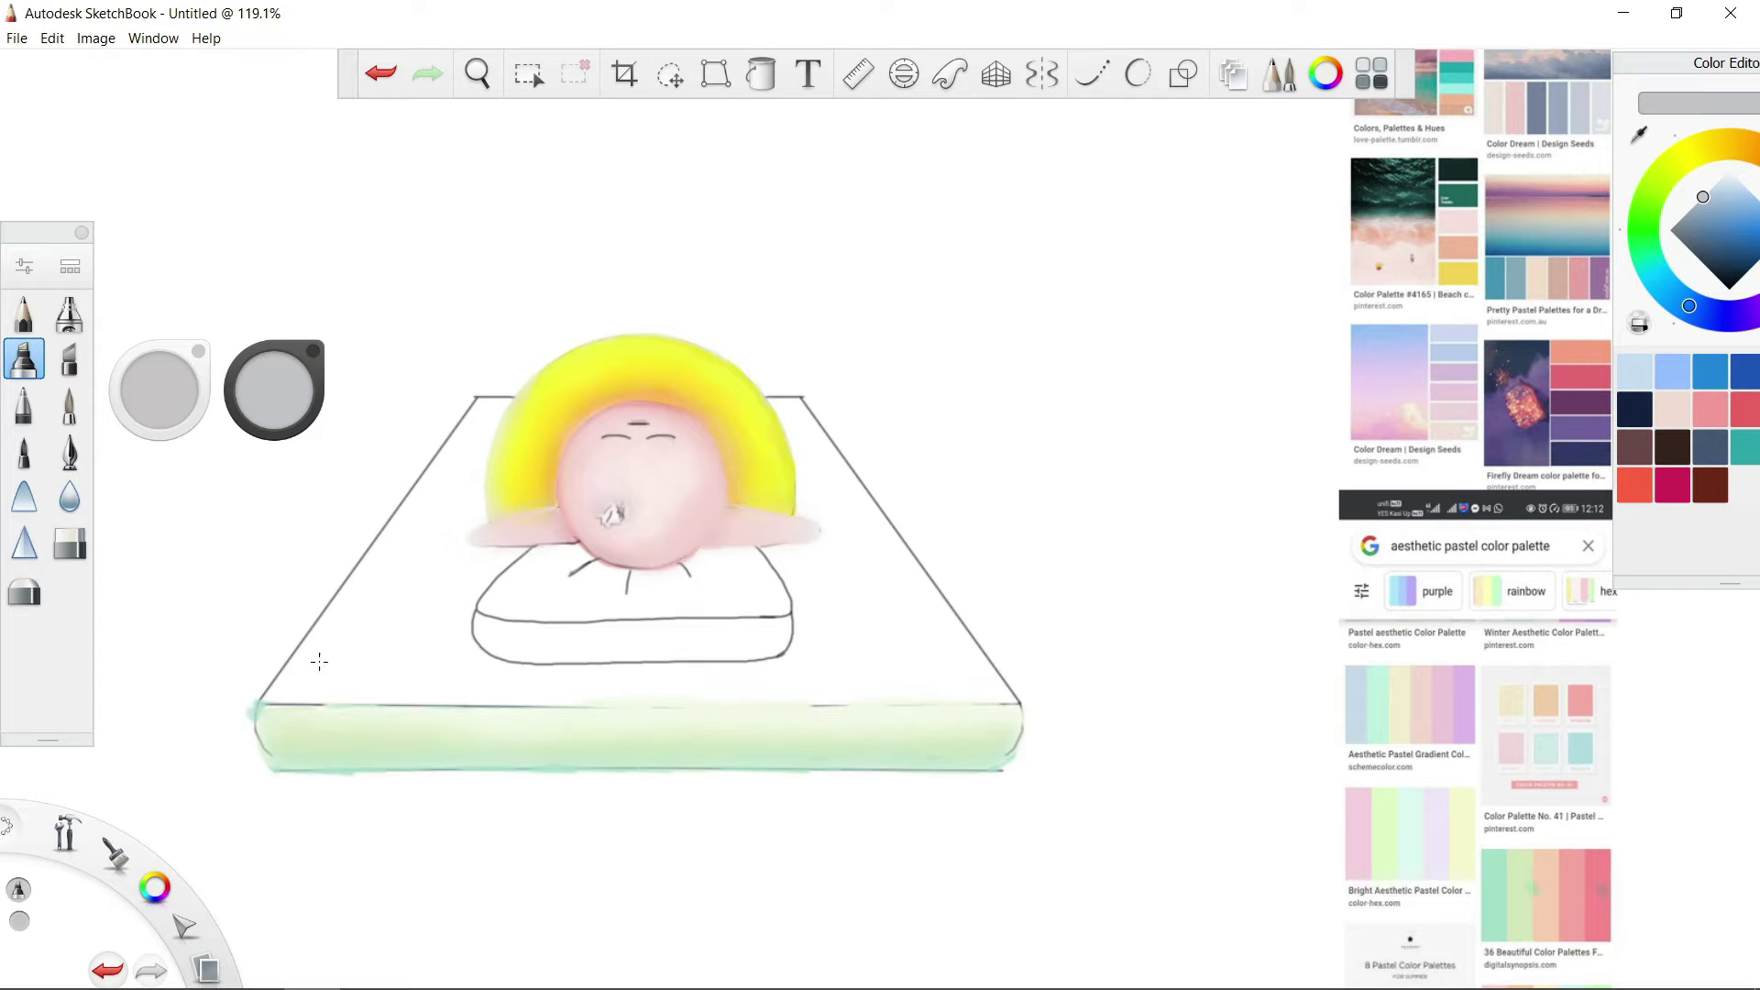
key("ctrl+z")
left_click_drag(461, 601, 487, 574)
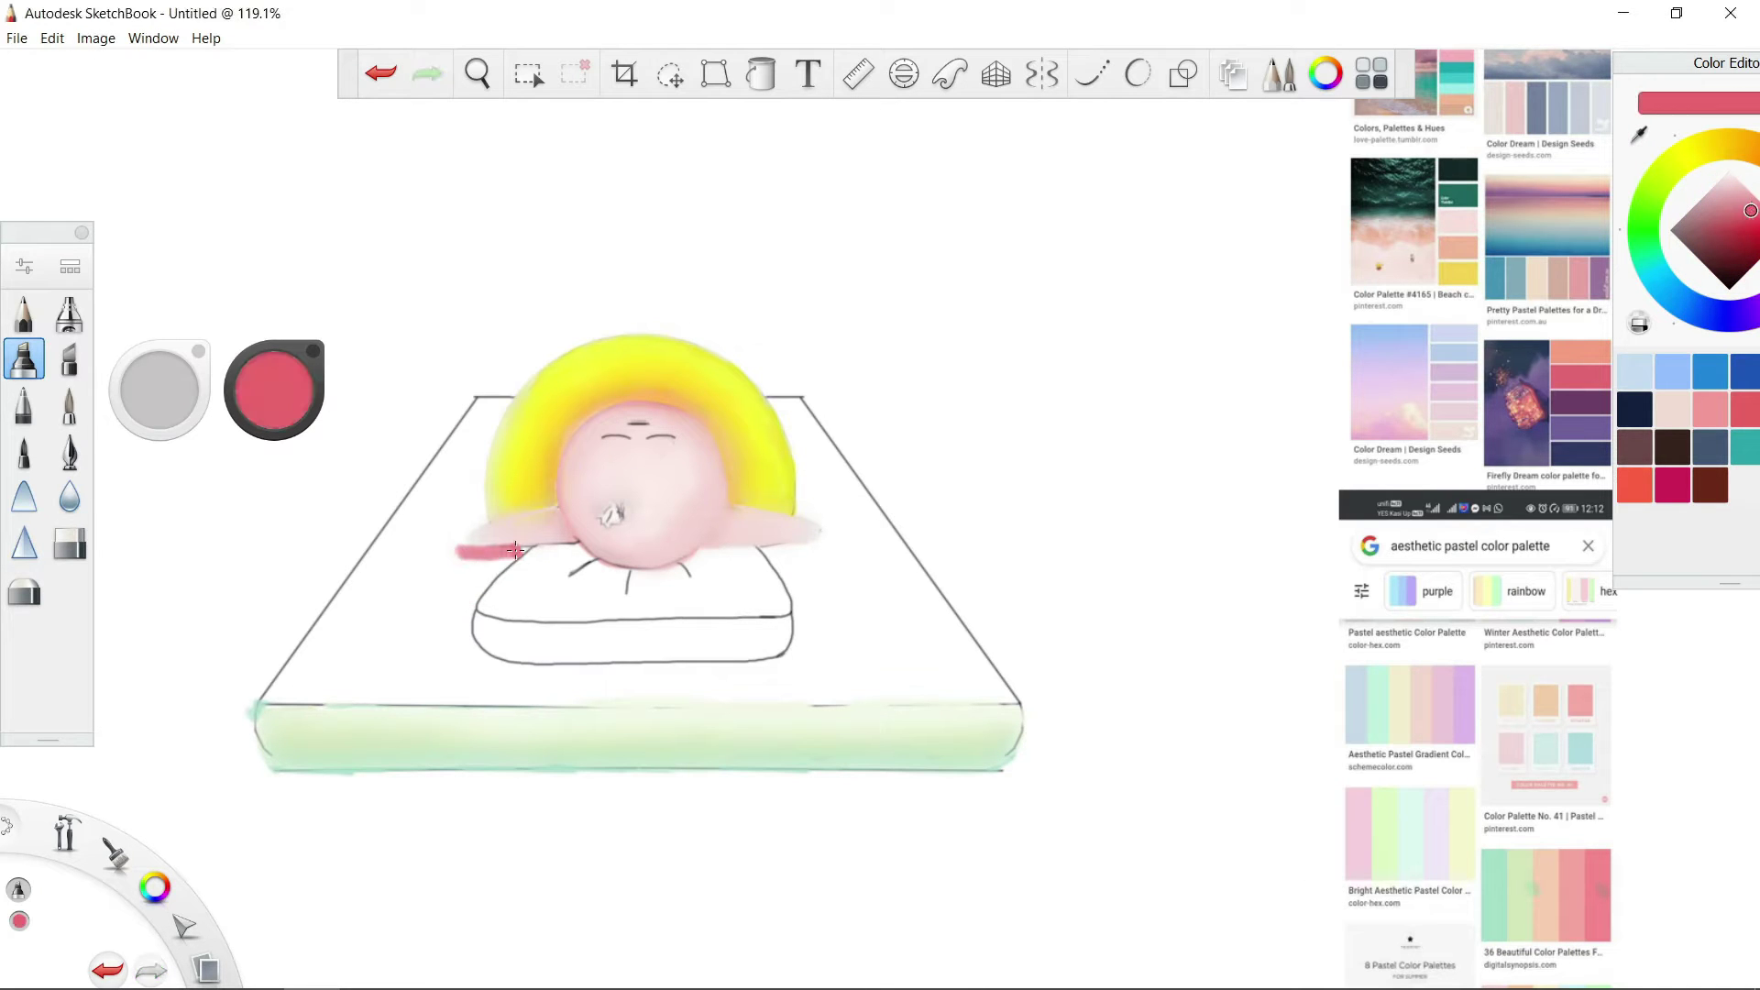
left_click_drag(488, 672, 763, 548)
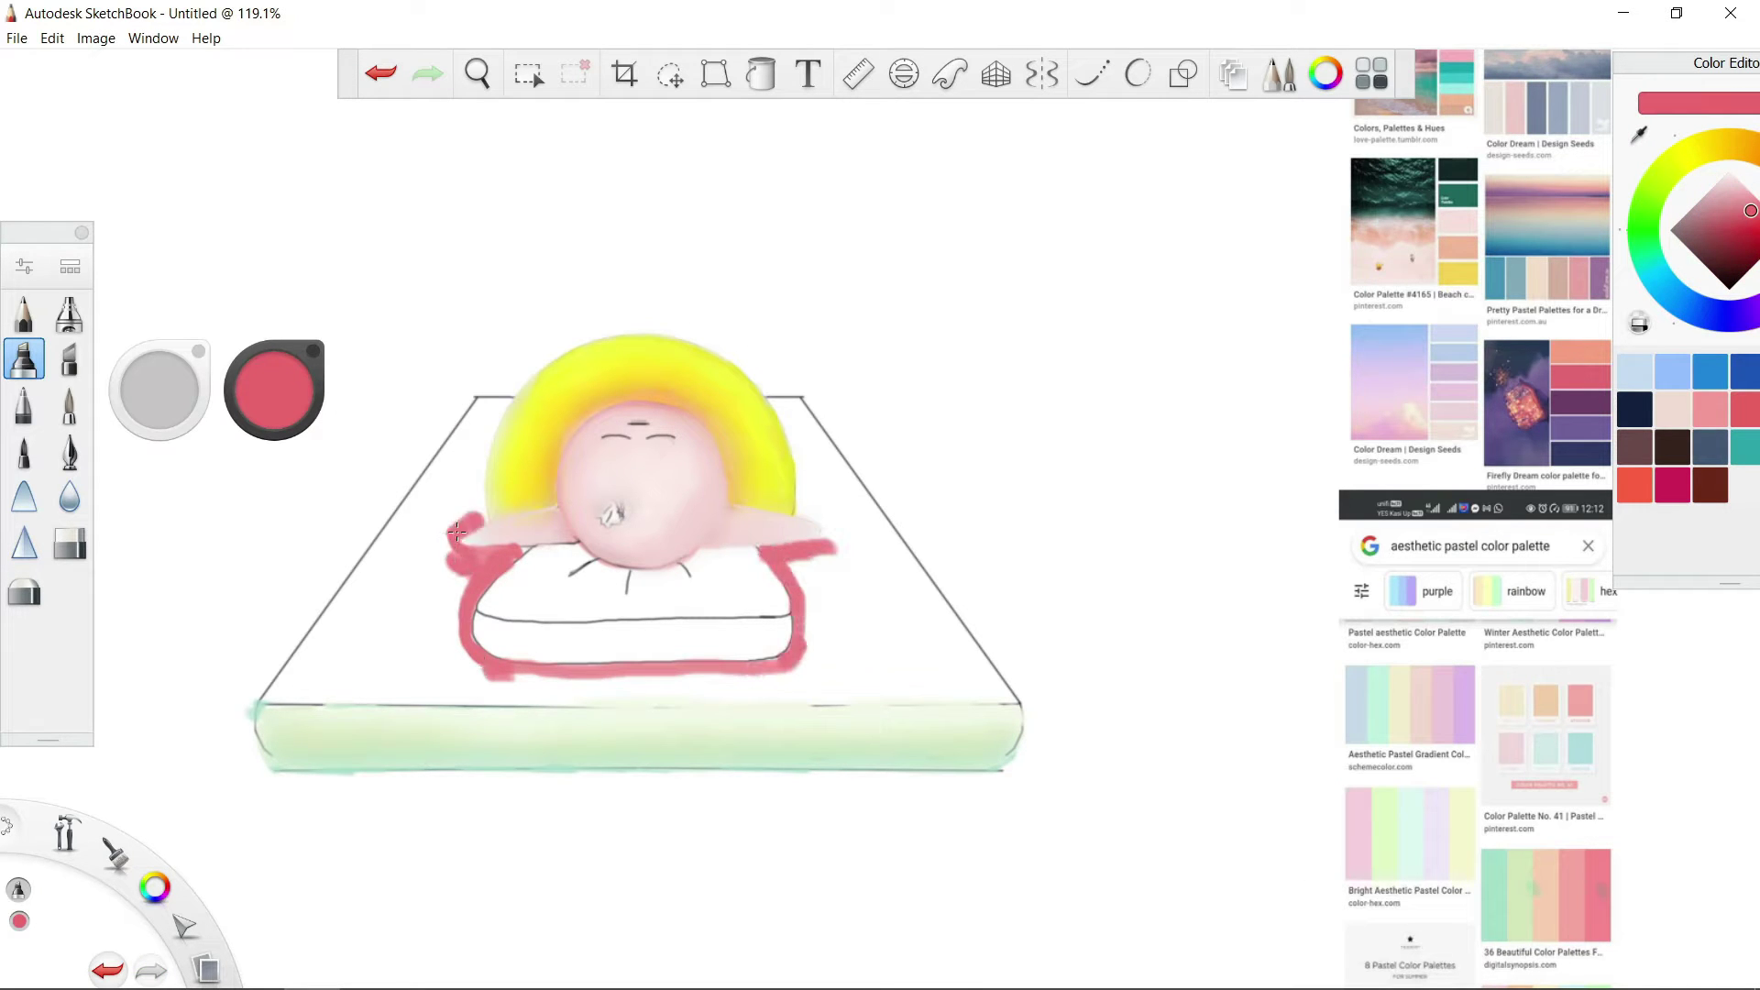
mouse_move(450, 570)
left_mouse_down()
mouse_move(587, 683)
mouse_move(820, 592)
left_mouse_up()
Fill the rest of the platform's top with progressively lighter pinks toward its outer edges
mouse_move(834, 660)
left_mouse_down()
mouse_move(846, 521)
mouse_move(788, 428)
mouse_move(839, 664)
mouse_move(453, 494)
mouse_move(484, 433)
left_mouse_up()
key("ctrl+z")
mouse_move(874, 623)
left_mouse_down()
mouse_move(830, 465)
mouse_move(780, 407)
left_mouse_up()
mouse_move(551, 700)
left_mouse_down()
mouse_move(958, 686)
mouse_move(486, 422)
mouse_move(341, 635)
left_mouse_up()
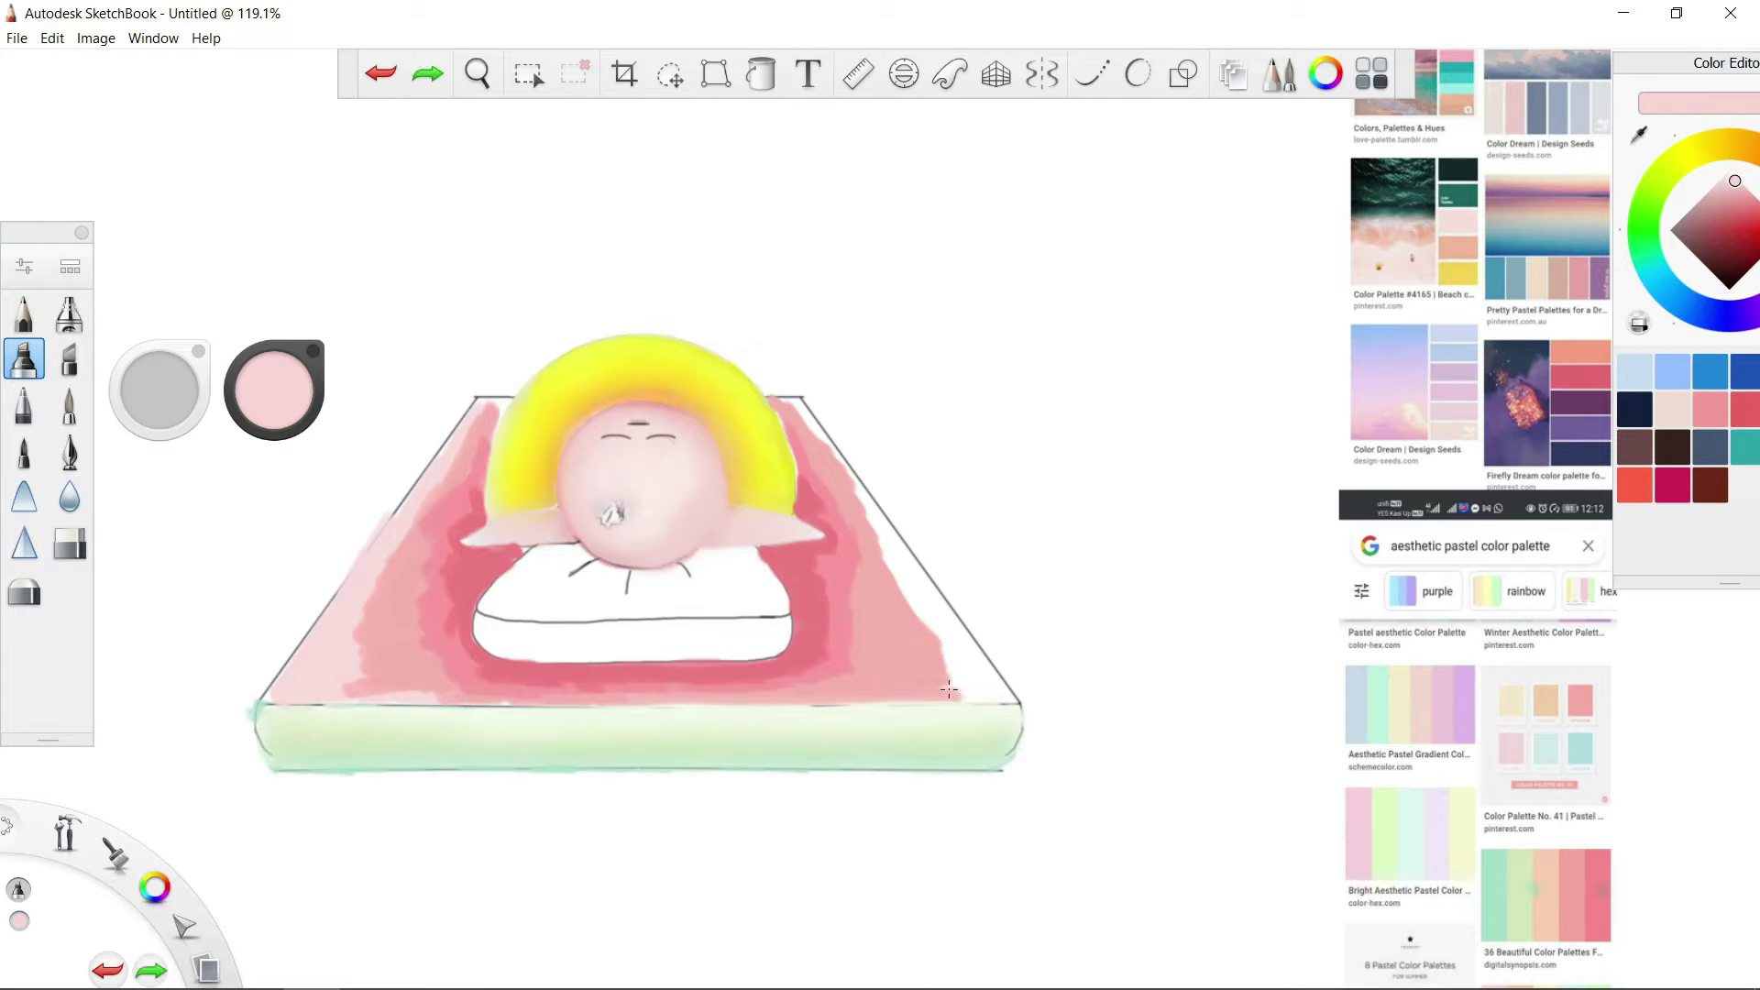
left_click_drag(978, 688, 905, 575)
Blend the pink bands on the platform's top and deepen the green along the front face's lower edge
left_click(69, 496)
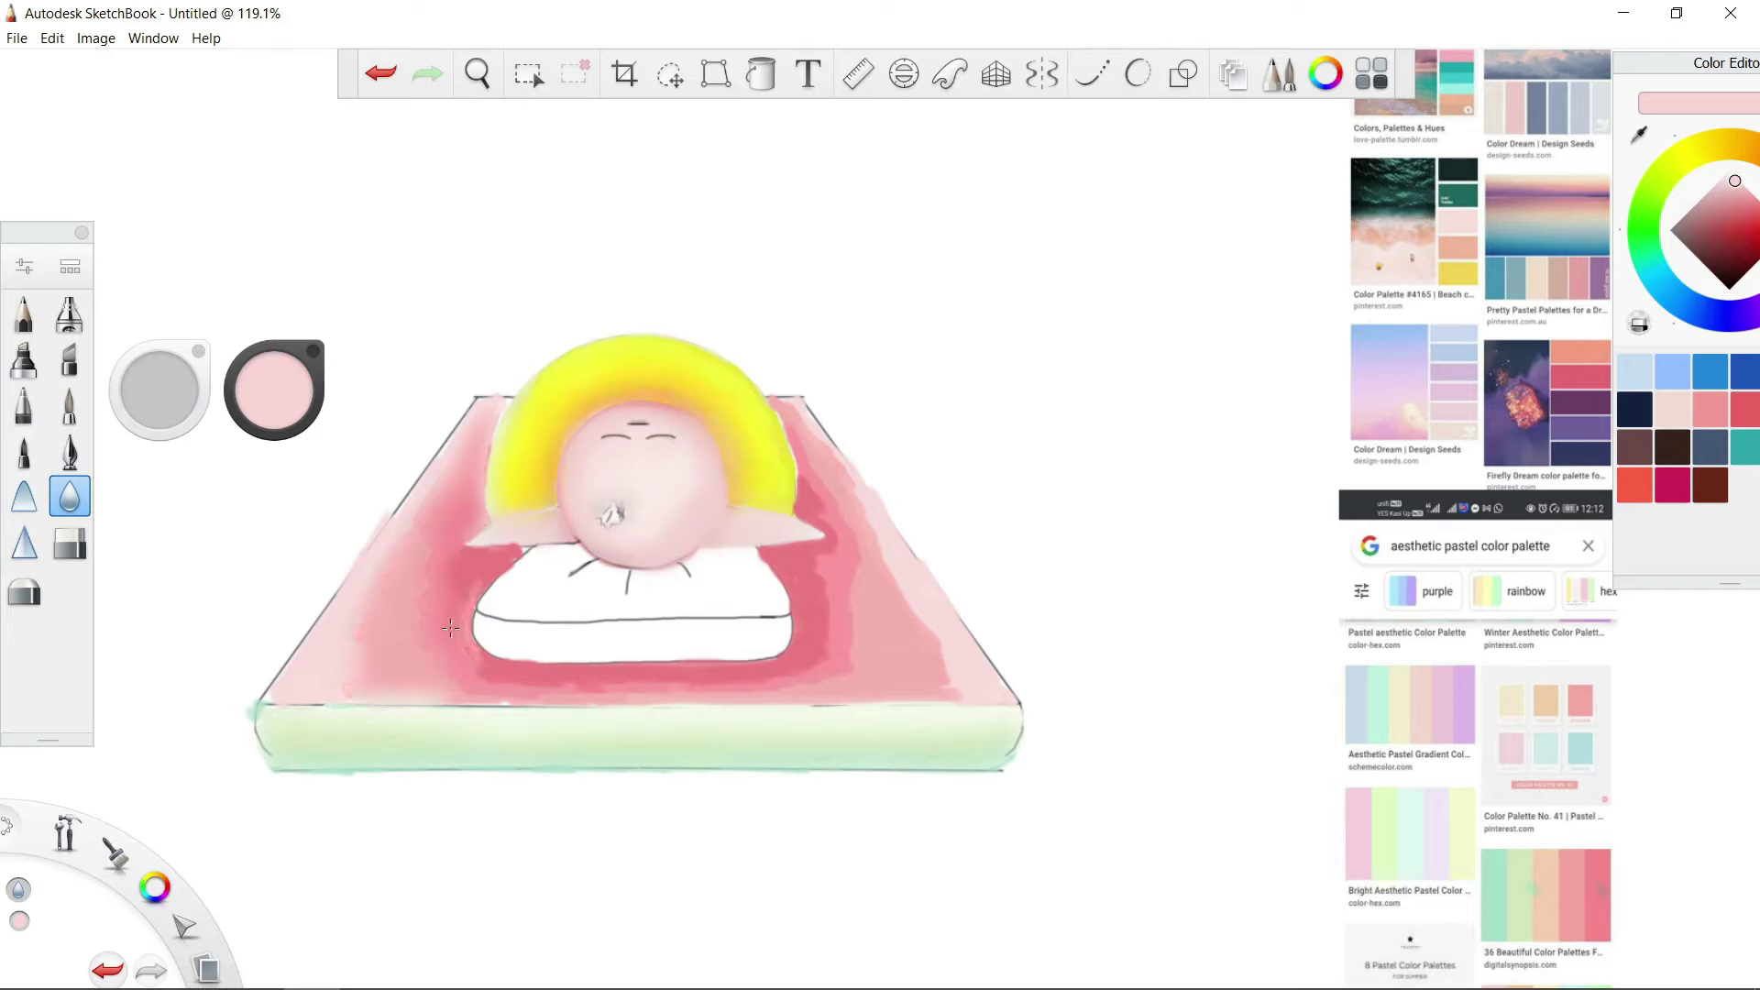
left_click_drag(446, 675, 560, 683)
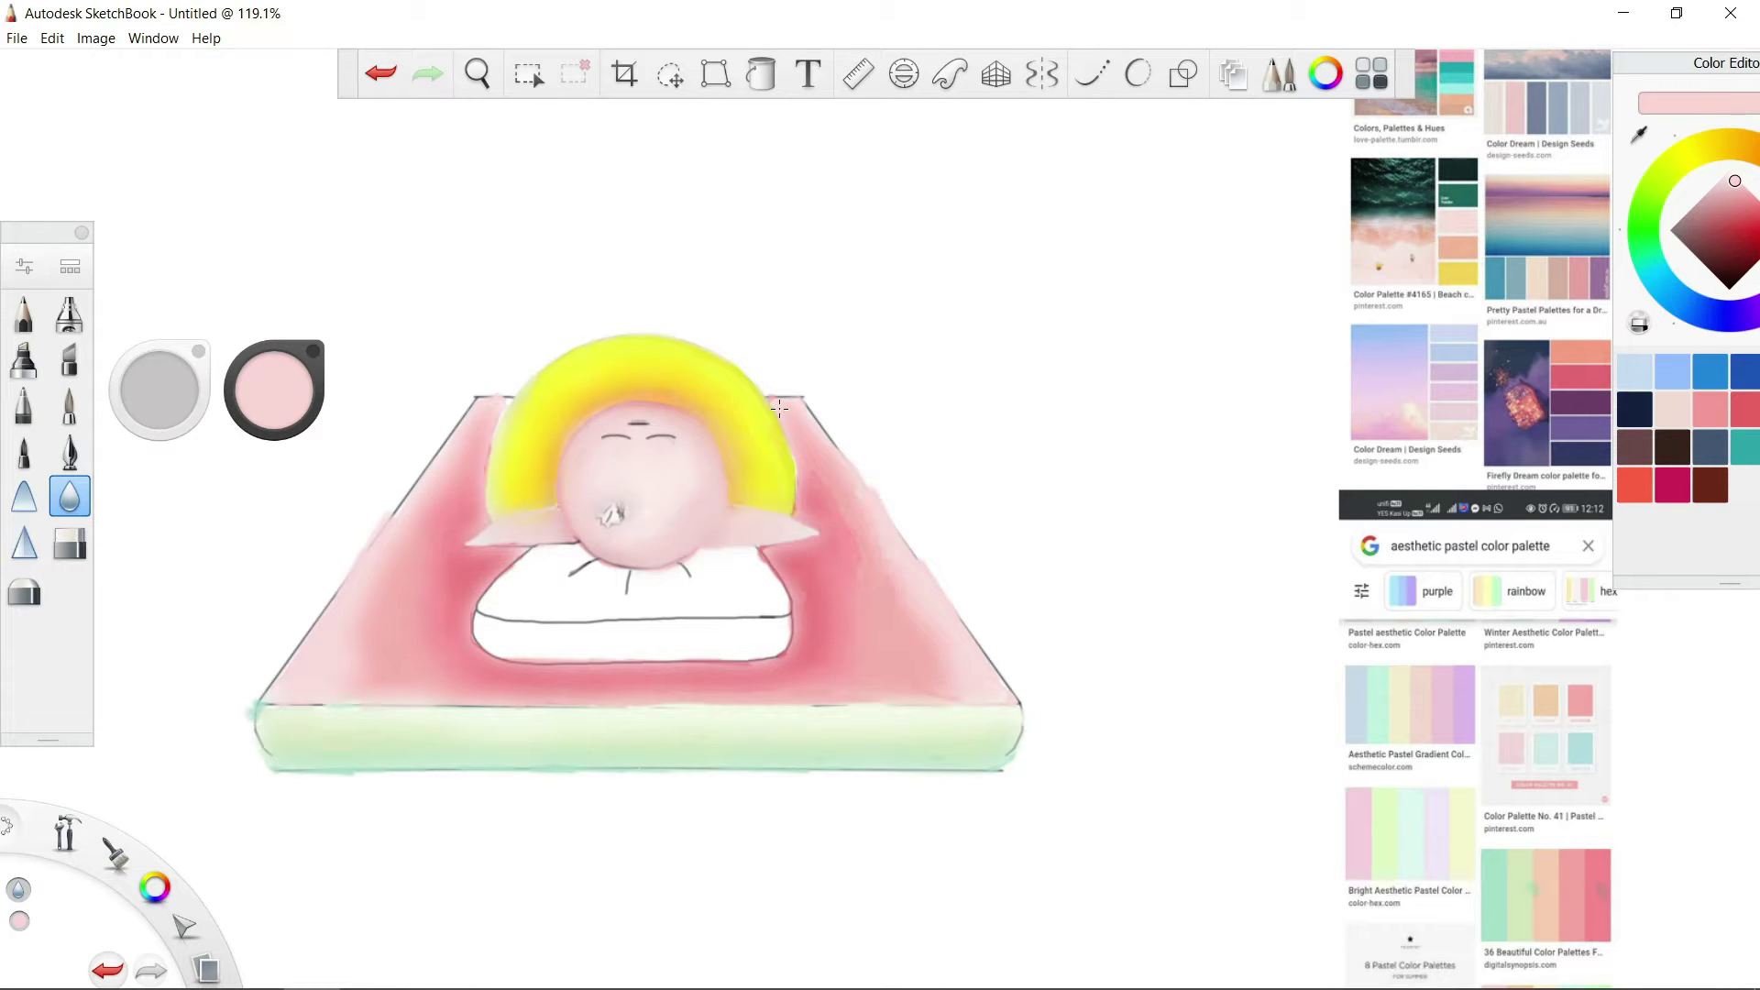
left_click(1643, 240)
left_click_drag(262, 759, 1008, 759)
Airbrush a deeper pinkish-red around the cushion on the platform's top surface
left_click(69, 313)
mouse_move(804, 570)
left_mouse_down()
mouse_move(798, 458)
mouse_move(834, 588)
mouse_move(876, 633)
left_mouse_up()
left_click_drag(440, 642, 477, 413)
left_click_drag(413, 550, 780, 670)
left_click_drag(844, 513, 907, 679)
Airbrush medium and pale pinks outward from the cushion on the platform's top and blend them into a soft gradient
left_click(423, 620, "alt")
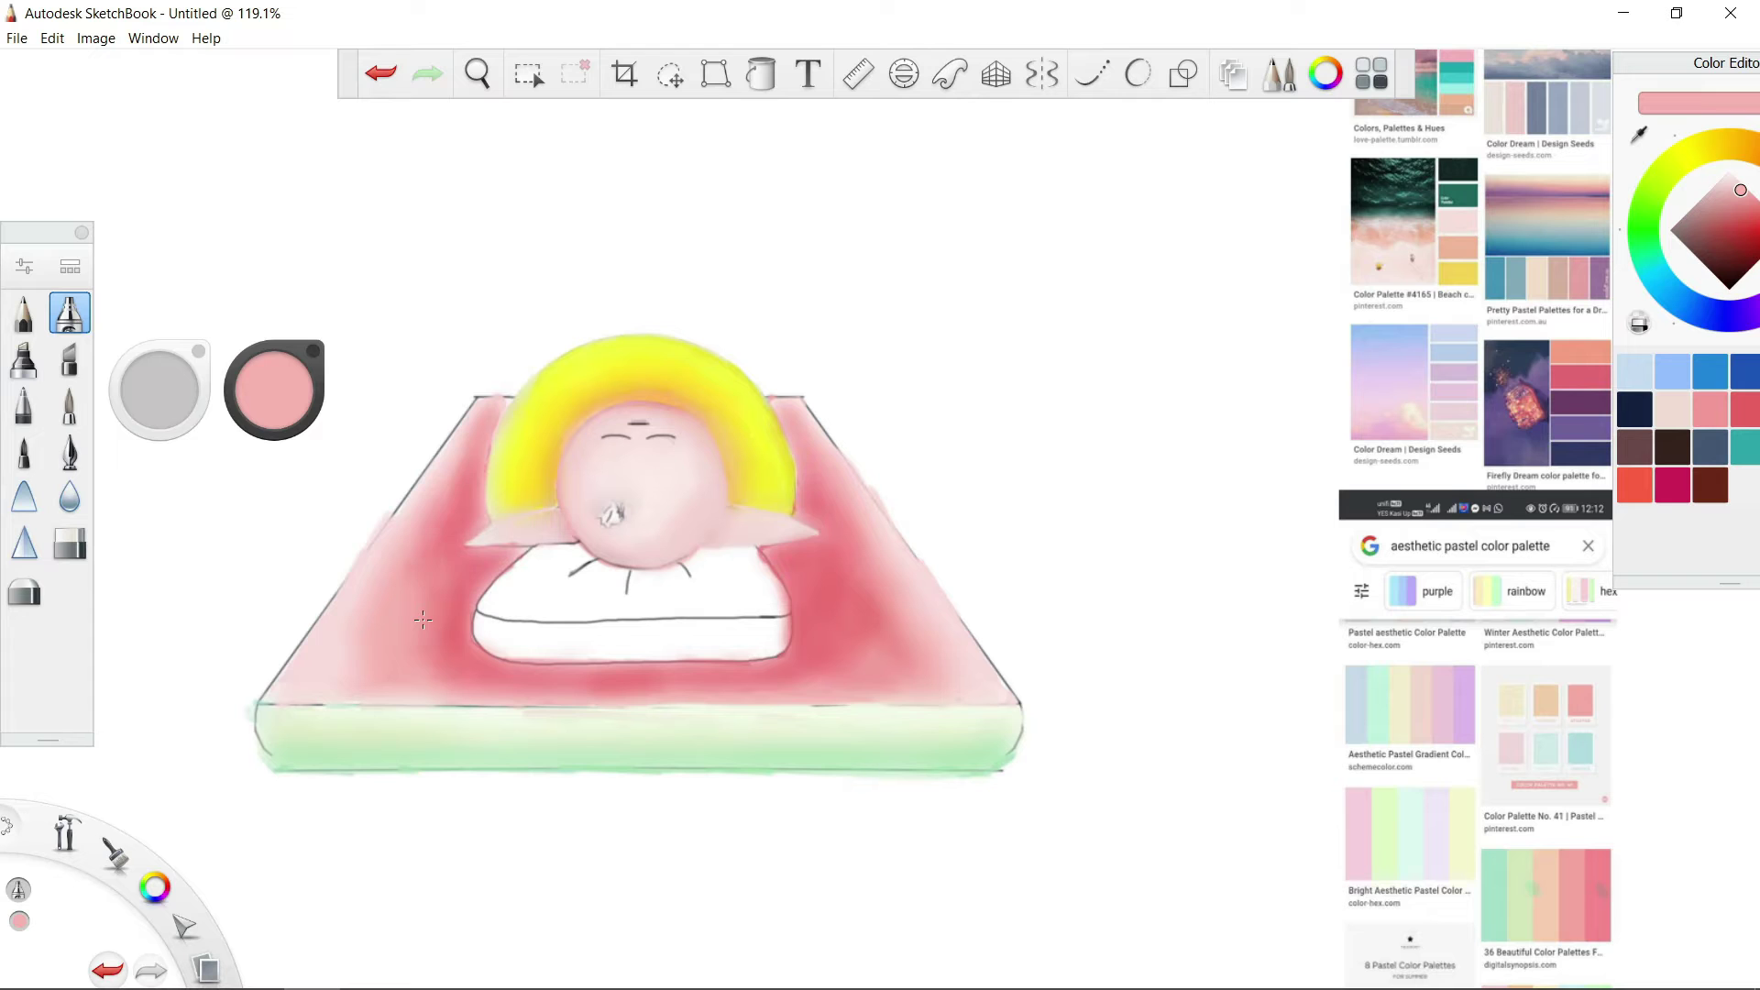
left_click_drag(853, 550, 917, 660)
left_click_drag(477, 684, 660, 685)
mouse_move(459, 486)
left_mouse_down()
mouse_move(459, 539)
mouse_move(367, 623)
left_mouse_up()
left_click(858, 482, "alt")
left_click_drag(916, 468, 843, 642)
left_click(24, 496)
left_click(24, 543)
left_click(70, 496)
left_click_drag(815, 569, 807, 555)
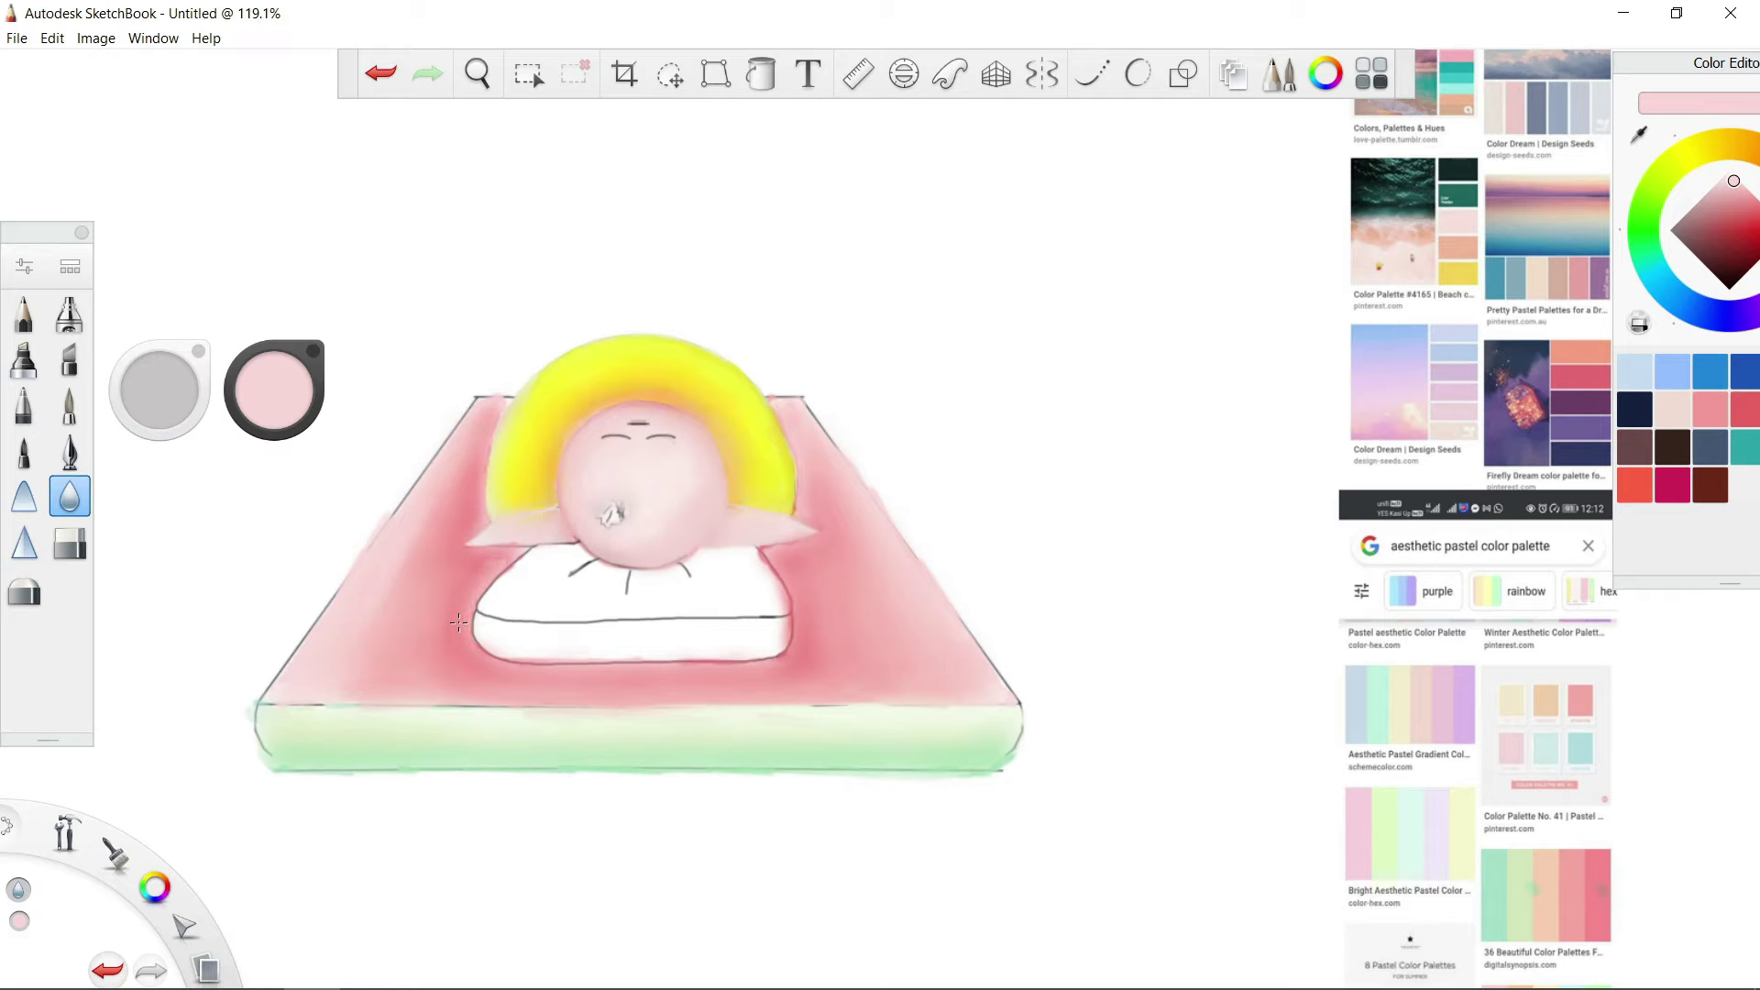
Paint a white band along the upper edge of the platform's green front face
left_click(385, 440, "alt")
left_click(23, 358)
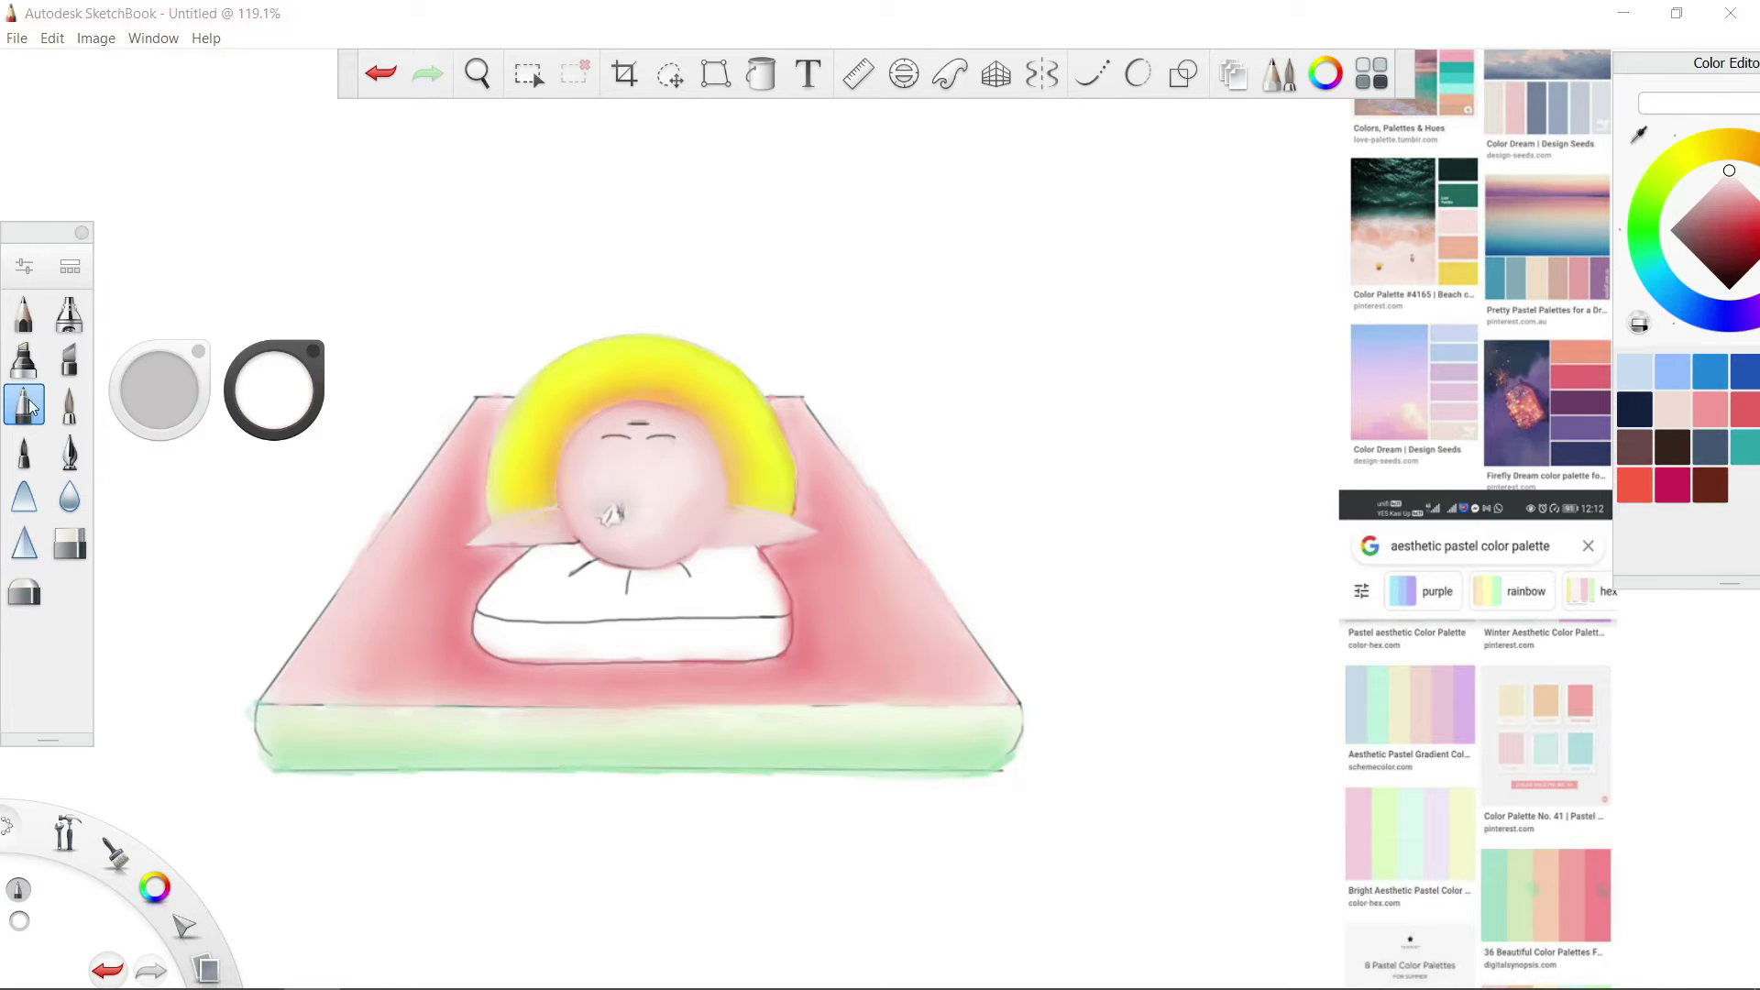
left_click_drag(641, 712, 264, 722)
key("Return")
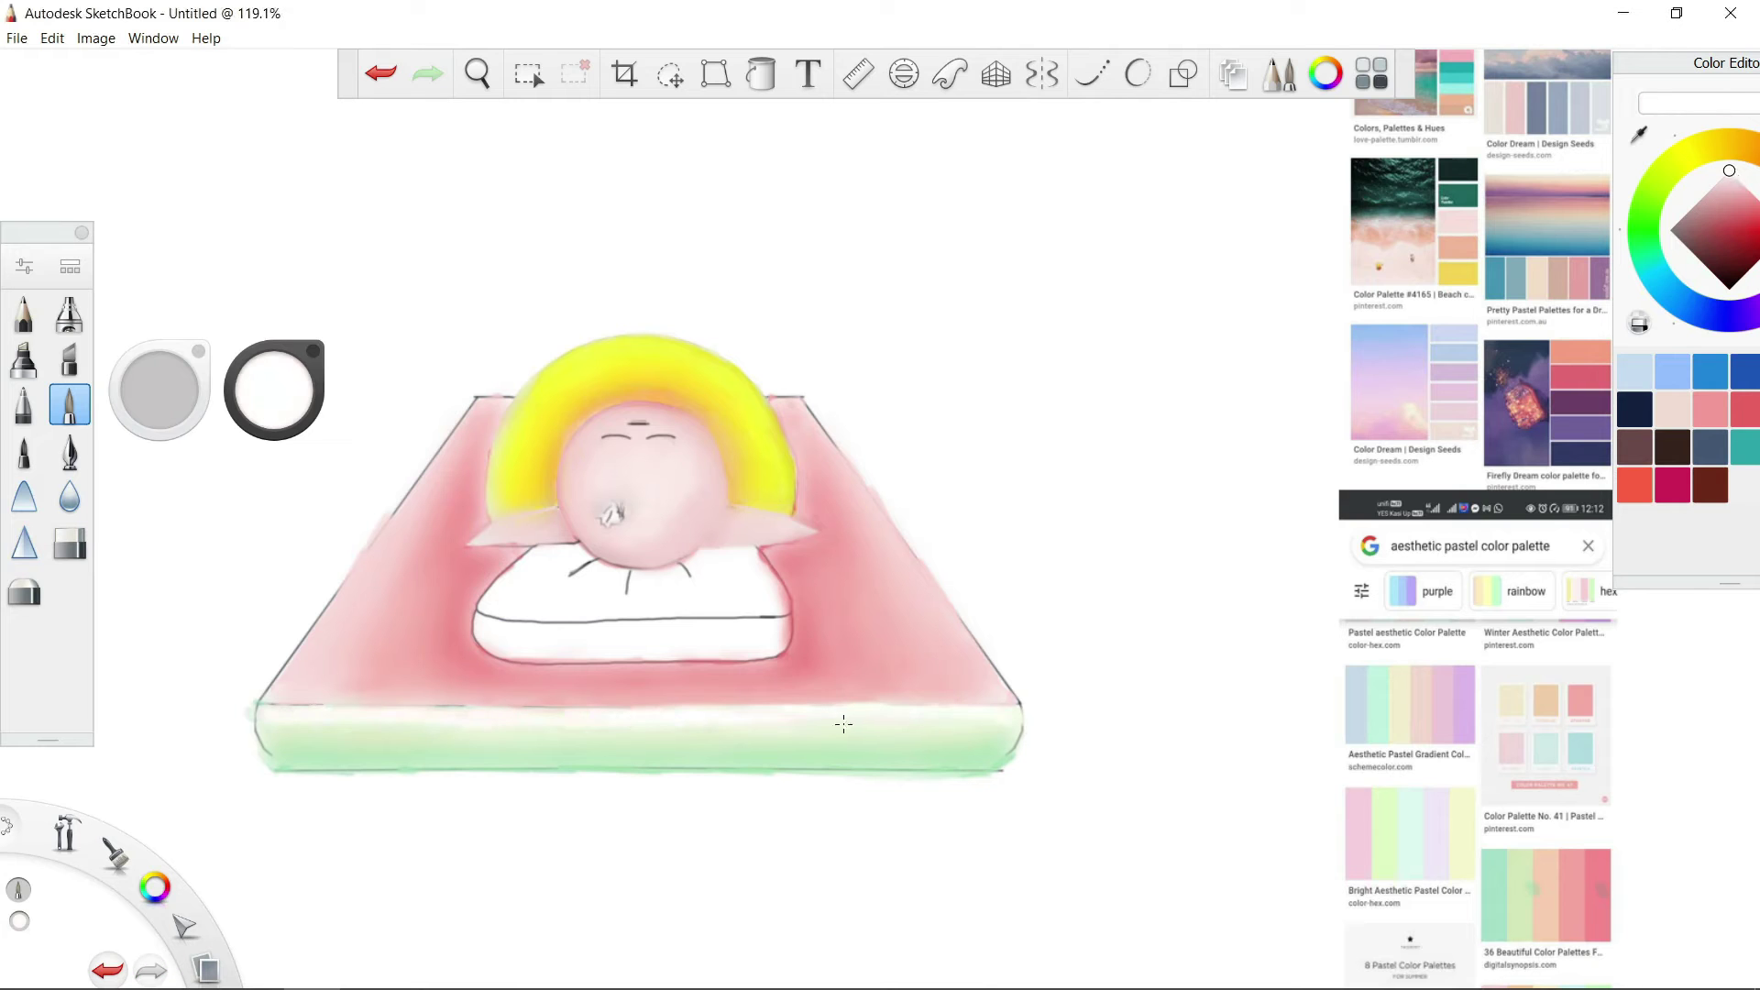
Cover the dark outlines along the platform's slanted sides with pale pink using the ruler, and clean and soften those edges
left_click(440, 477, "alt")
key("ctrl+z")
key("e")
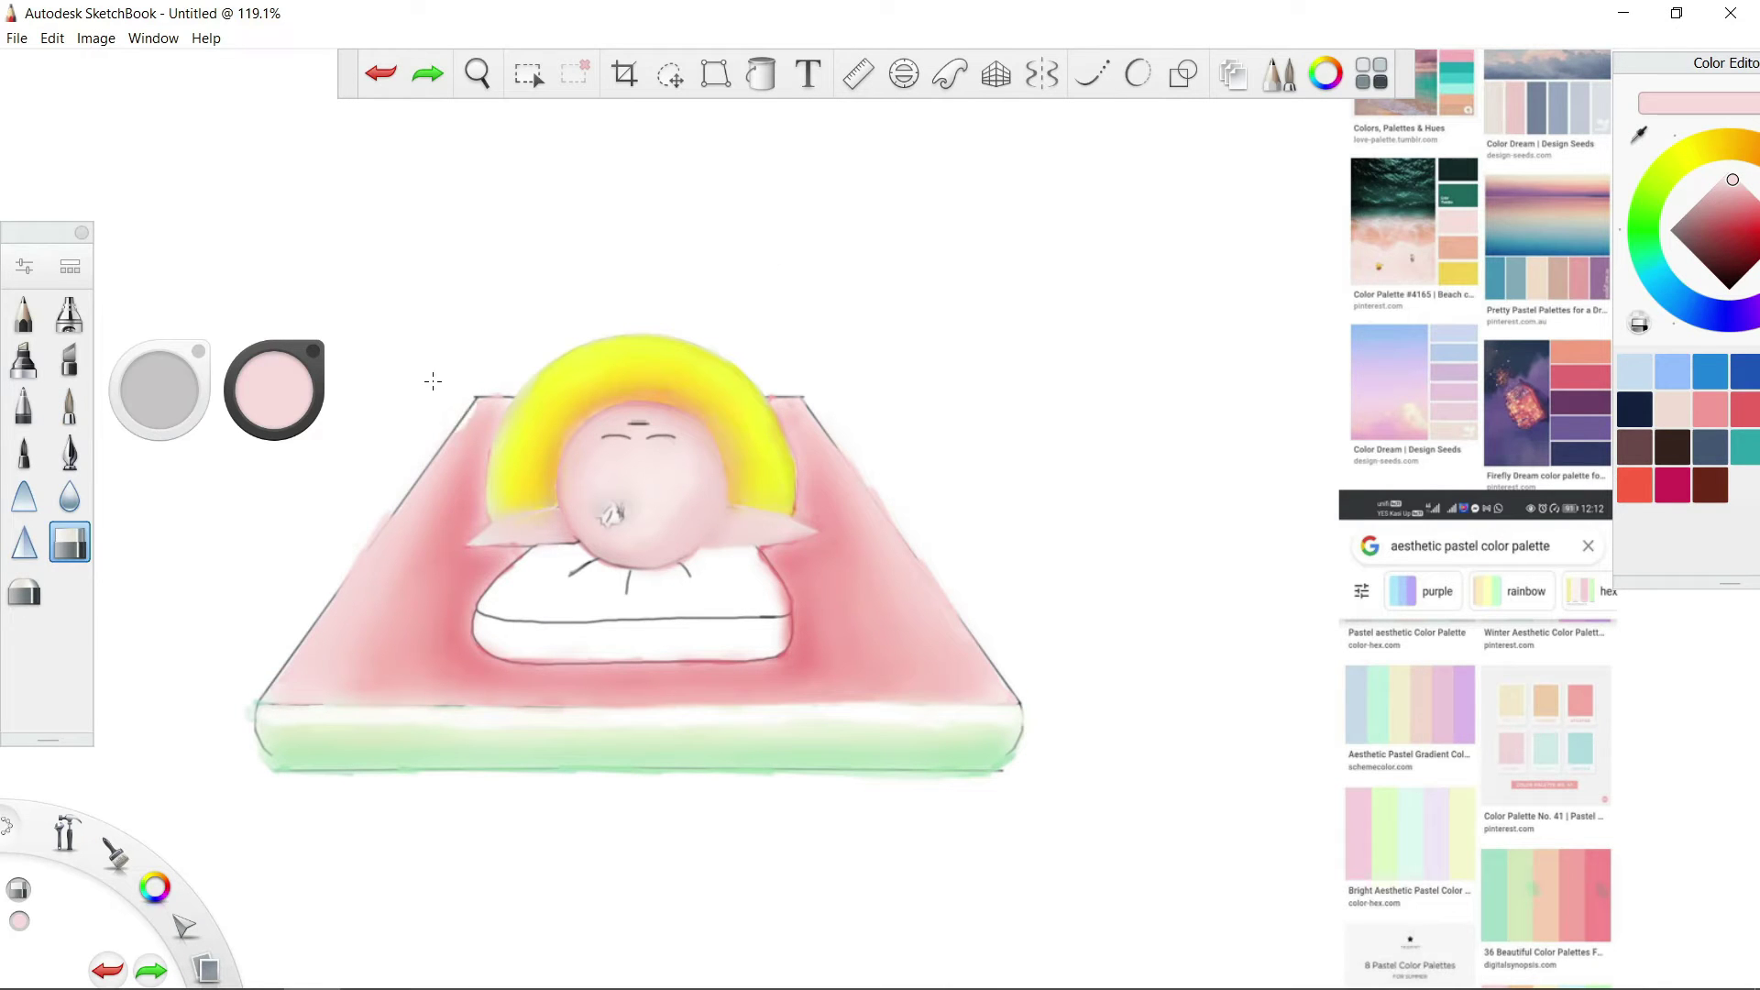
key("ctrl+y")
key("e")
key("r")
key("ctrl+z")
left_click_drag(393, 510, 676, 496)
mouse_move(679, 372)
left_mouse_down()
mouse_move(679, 438)
mouse_move(766, 393)
left_mouse_up()
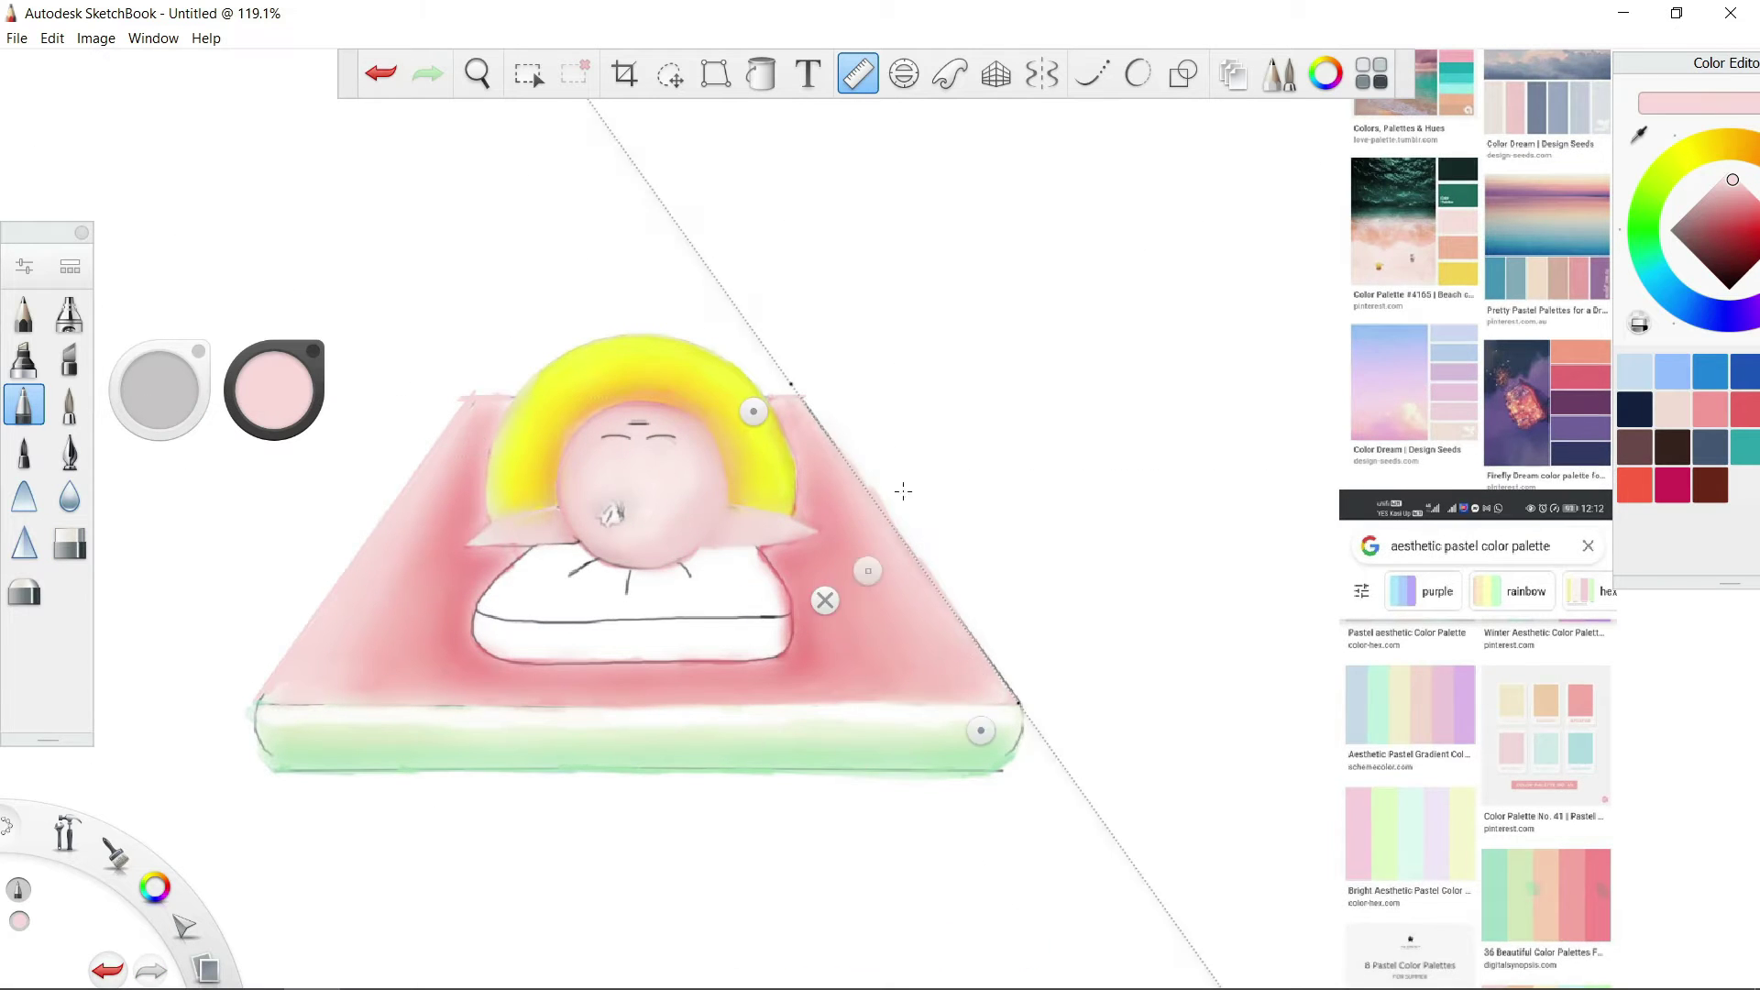
key("r")
key("e")
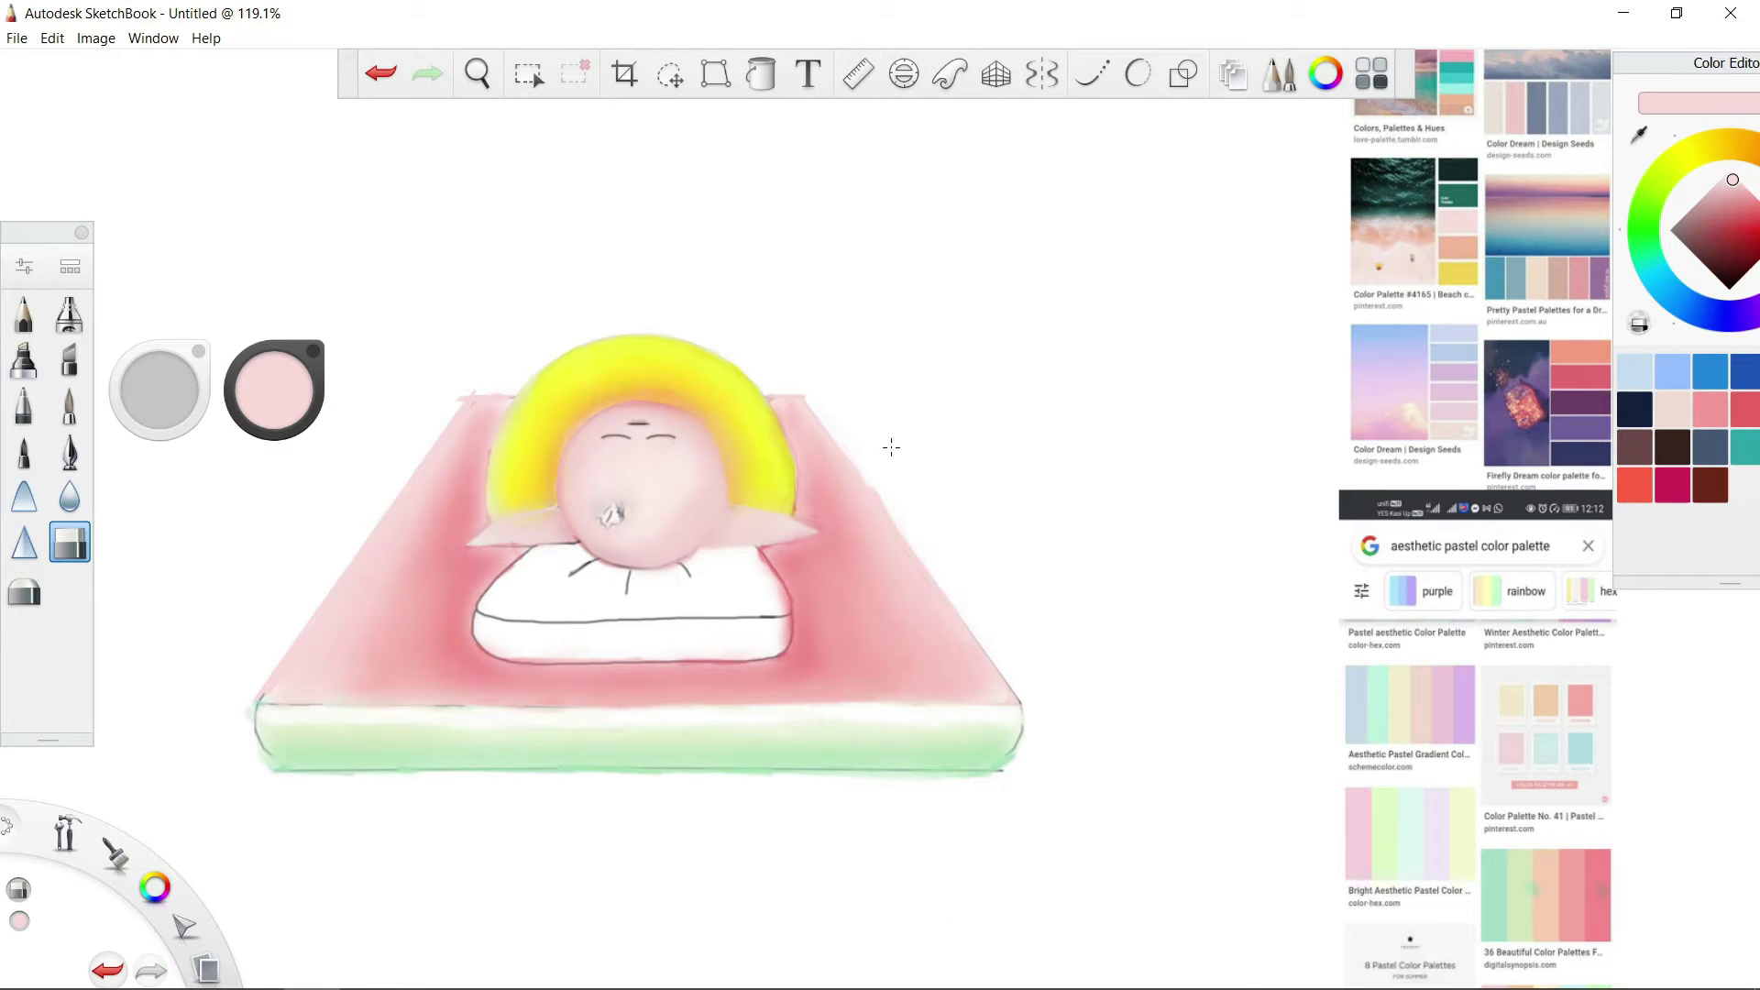
key("s")
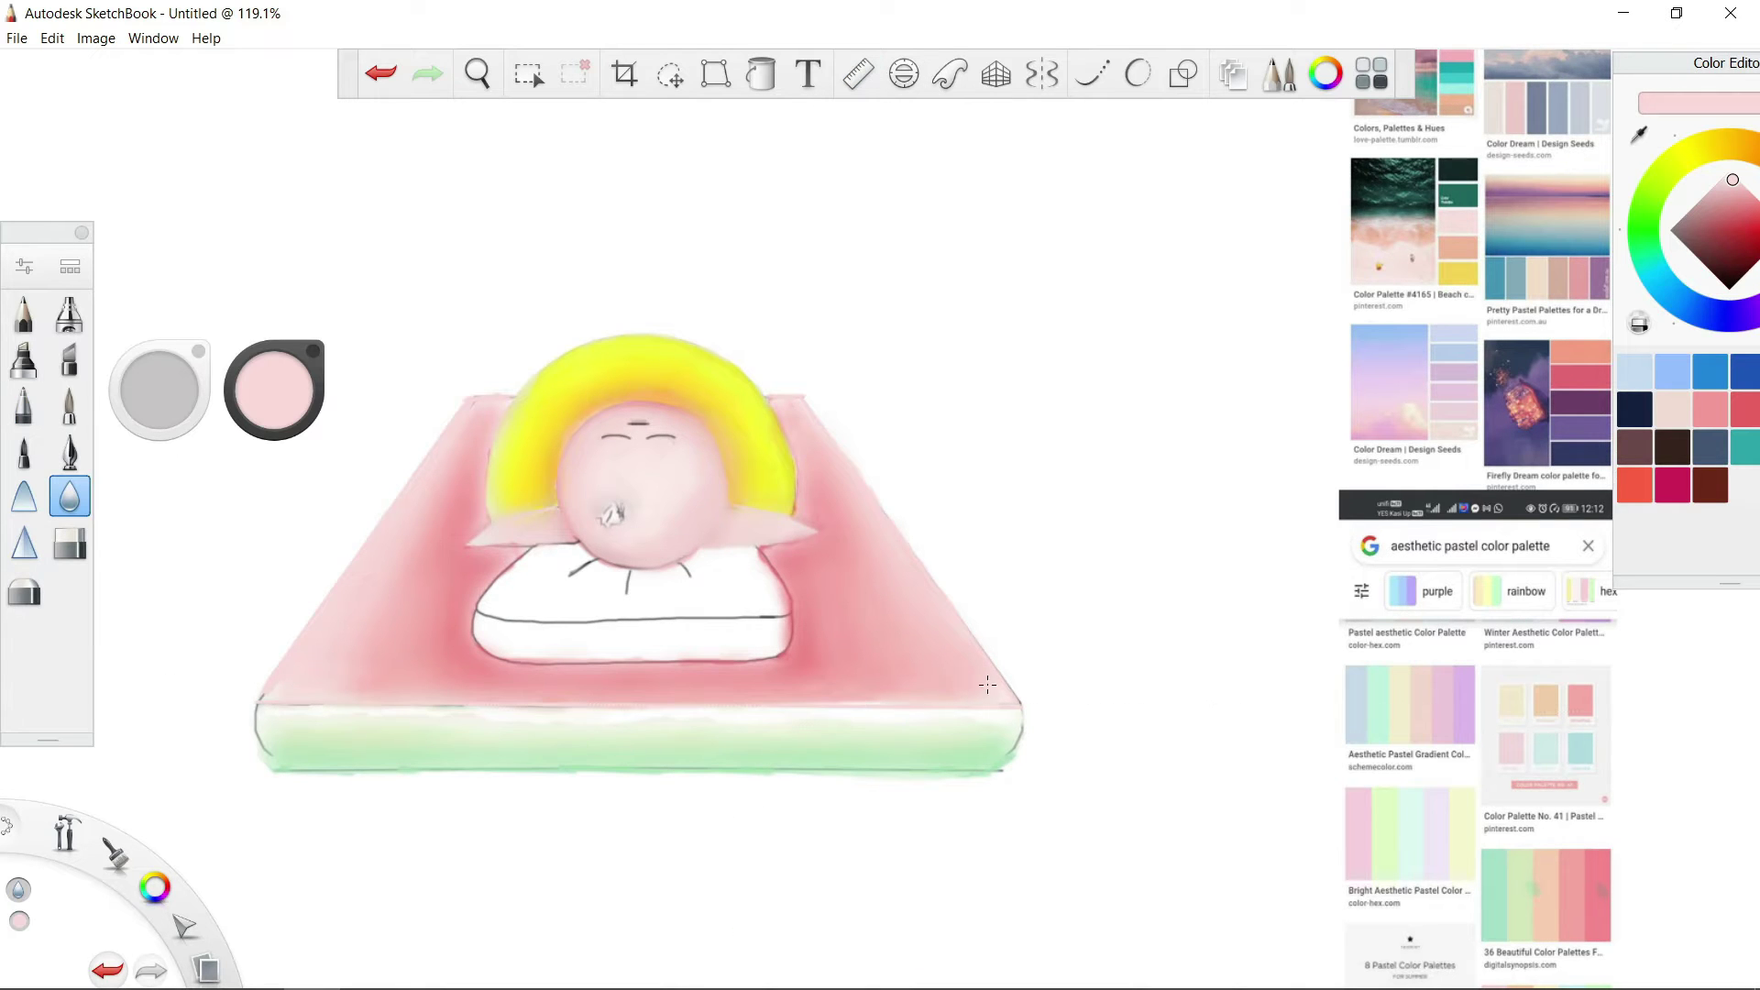
key("ctrl+z")
Paint deep pinkish-red tightly around the yellow dome, arms and cushion, and airbrush it into the platform's surrounding pink
left_click(69, 404)
left_click(807, 489, "alt")
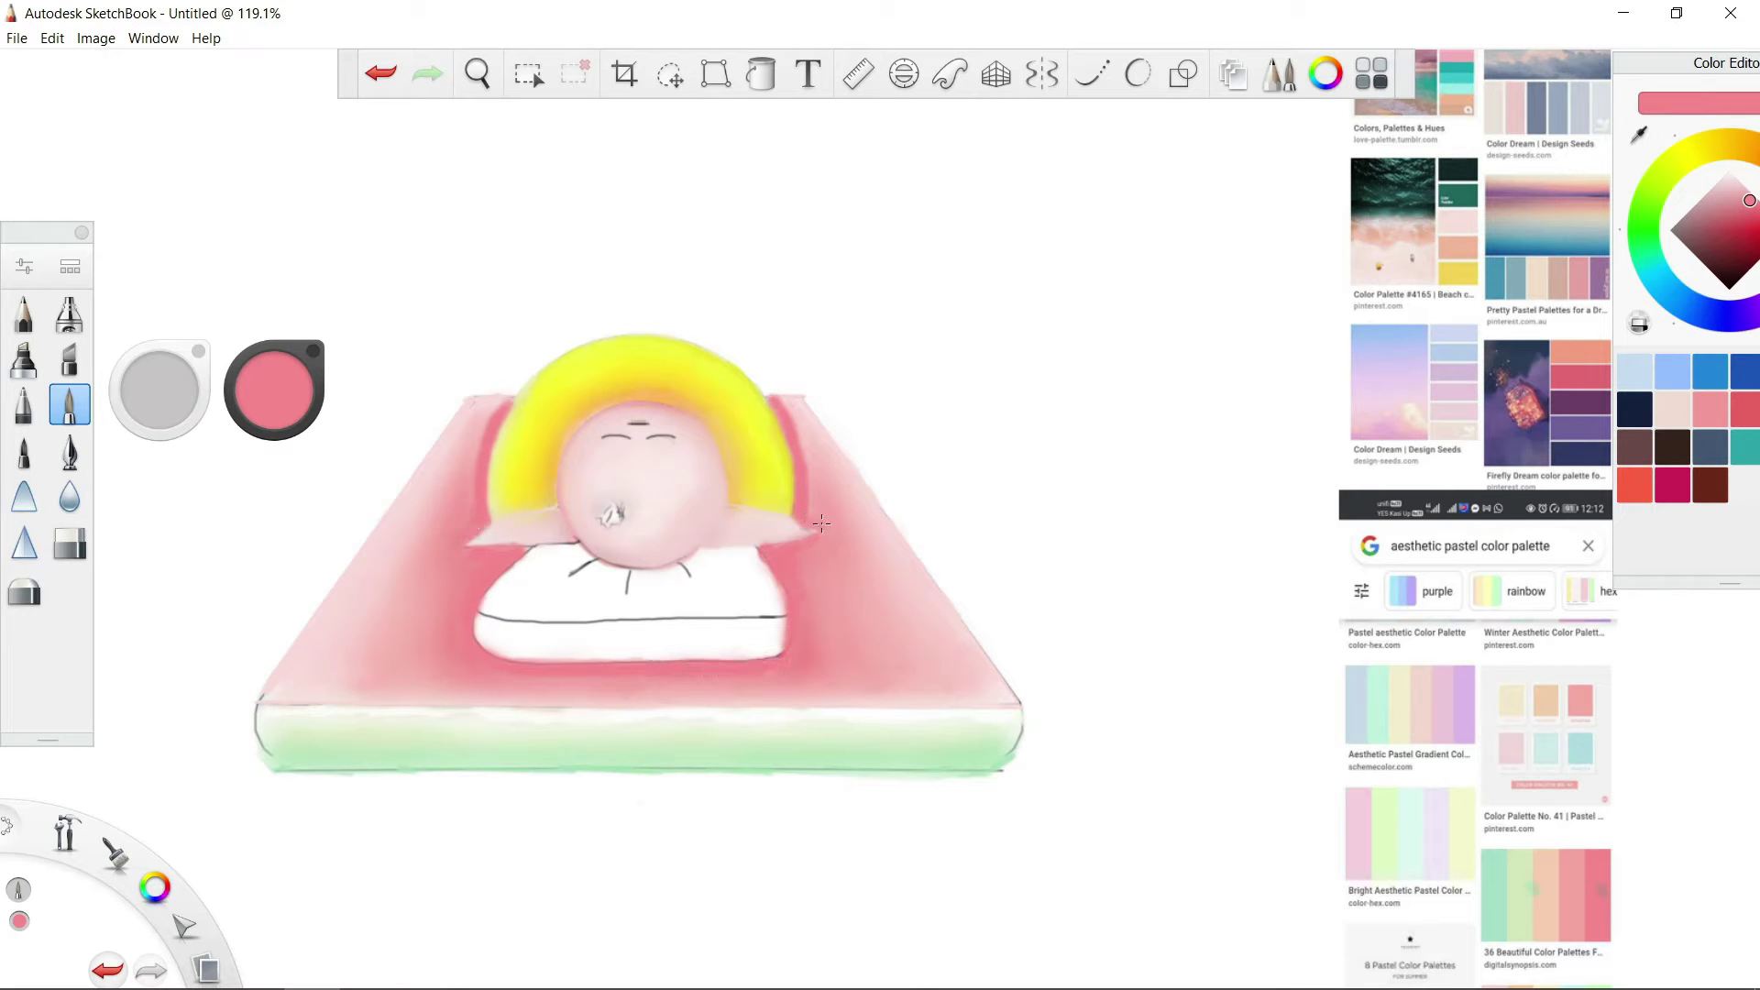
key("a")
left_click_drag(812, 477, 800, 425)
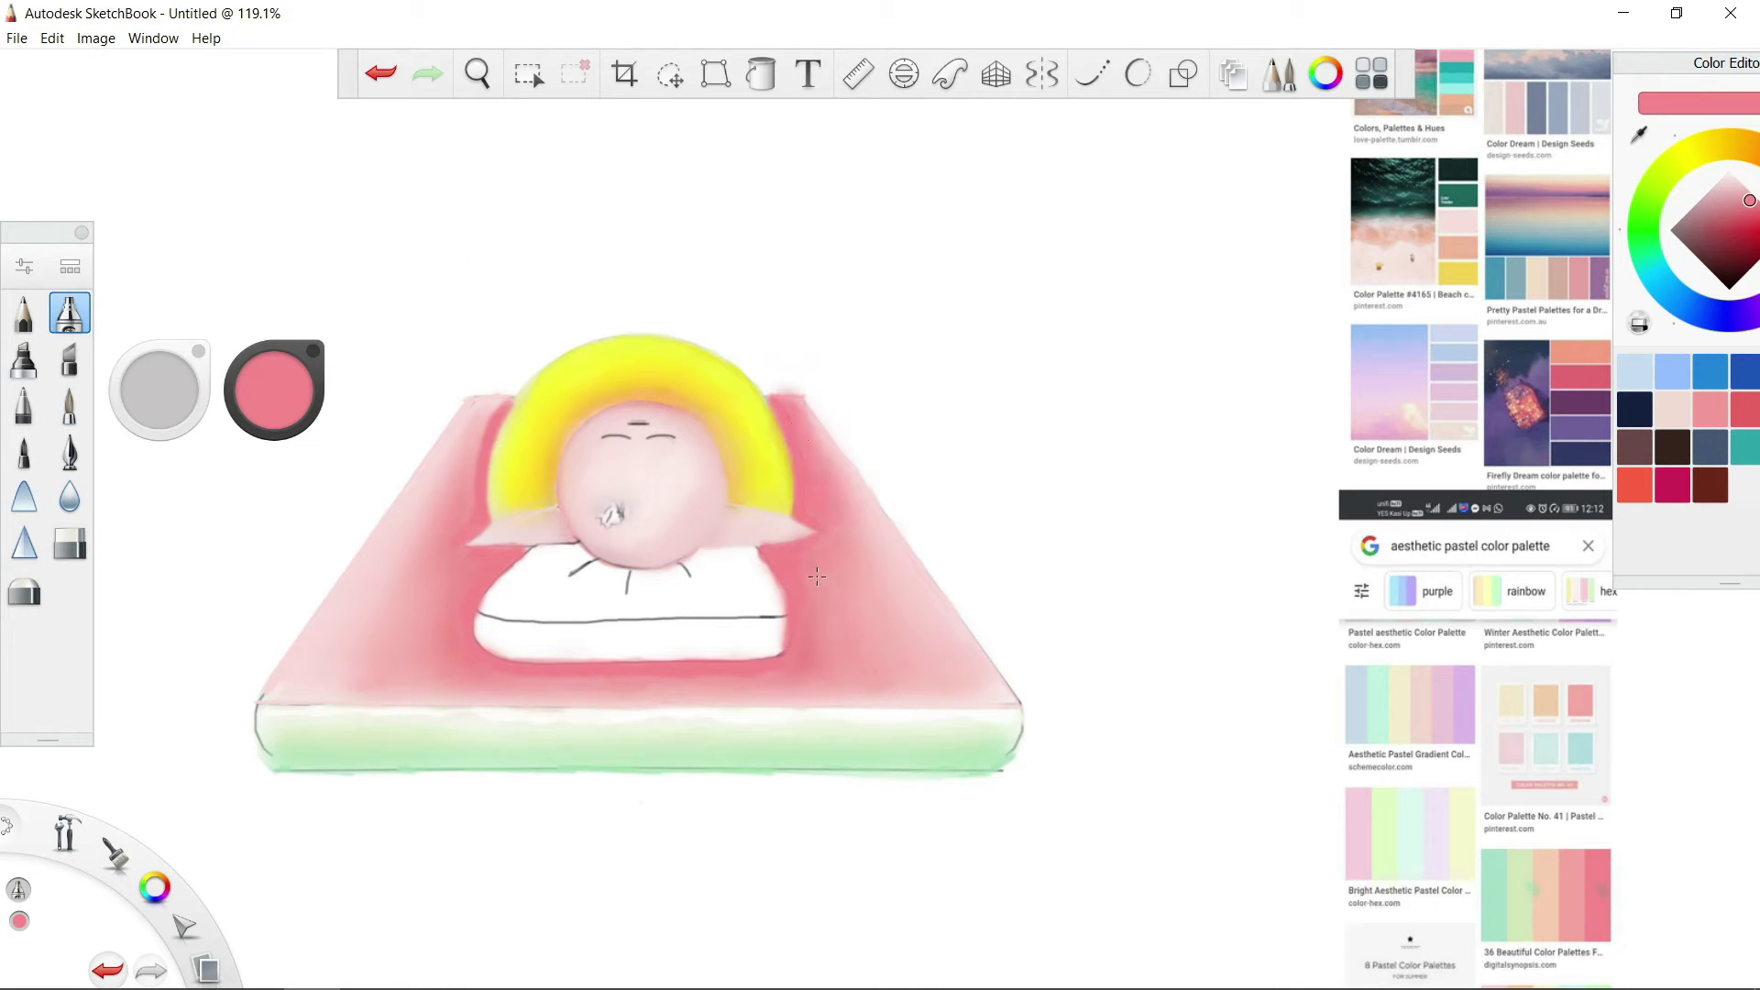
left_click_drag(479, 396, 457, 515)
key("ctrl+y")
left_click_drag(878, 629, 880, 560)
Paint four small dark brown watermelon seeds on the platform's right side, rotating the canvas as needed
left_click(24, 358)
left_click(1710, 484)
left_click(69, 404)
left_click(68, 452)
left_click(70, 266)
left_click_drag(880, 510, 177, 346)
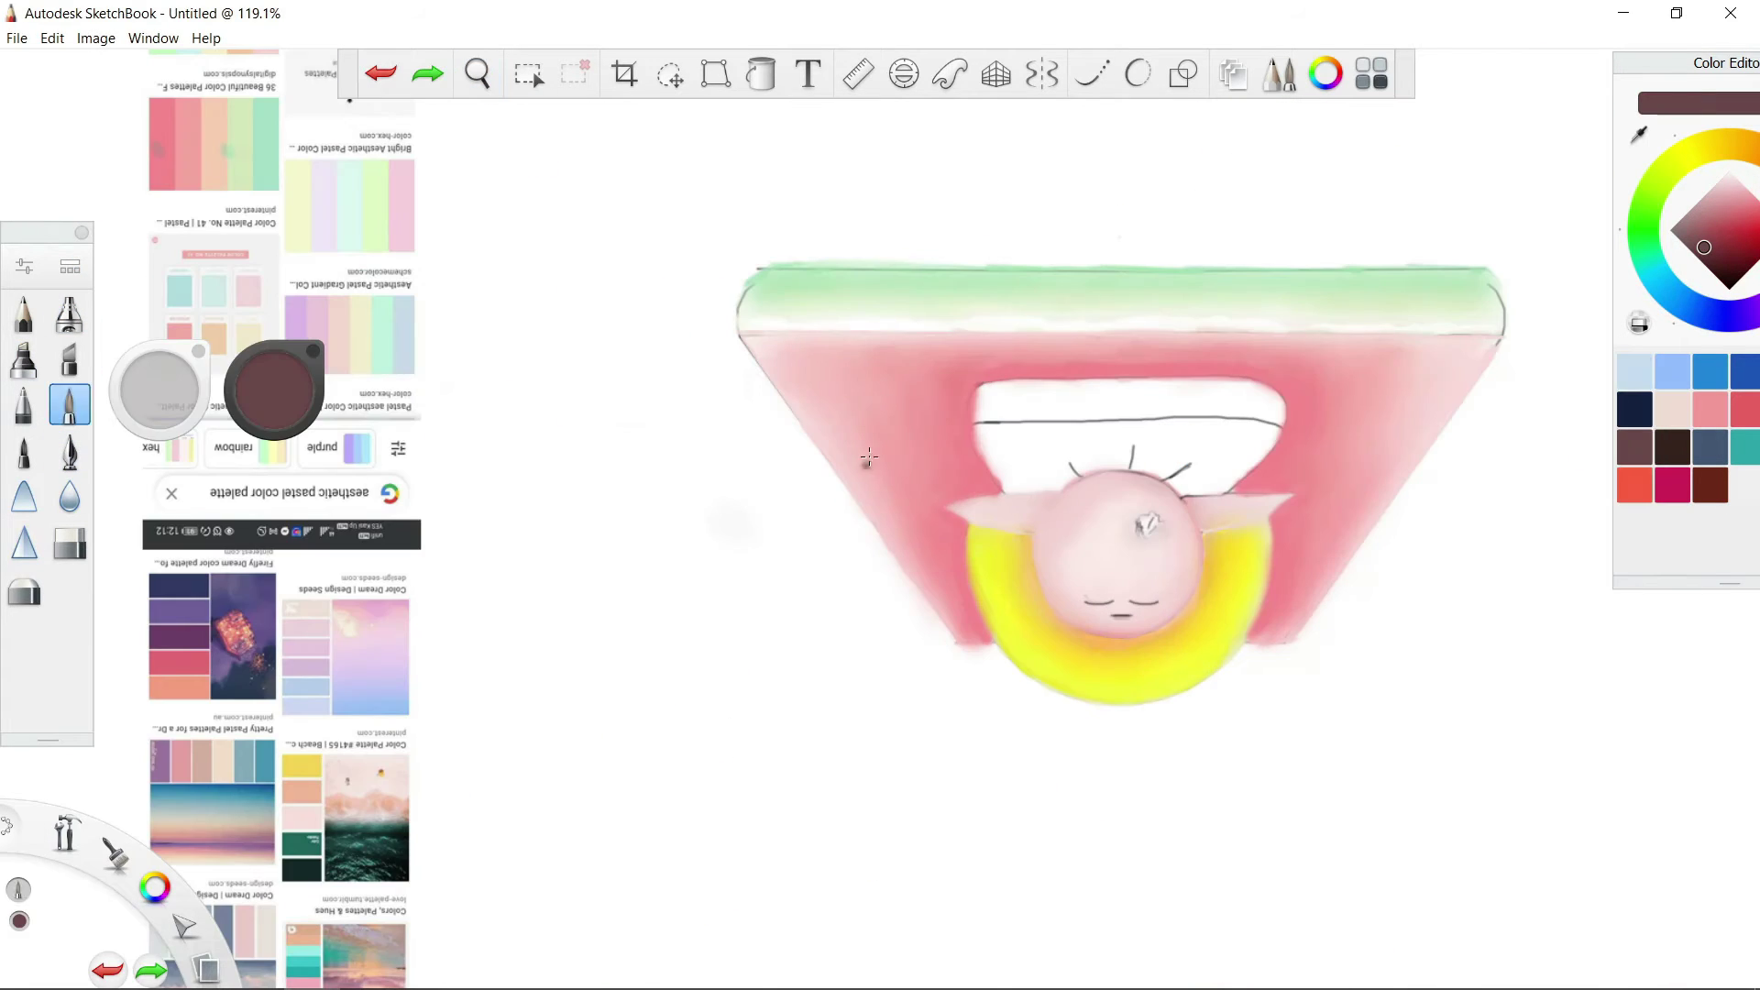
mouse_move(959, 490)
left_mouse_down()
mouse_move(642, 527)
mouse_move(624, 523)
mouse_move(711, 452)
mouse_move(393, 403)
left_mouse_up()
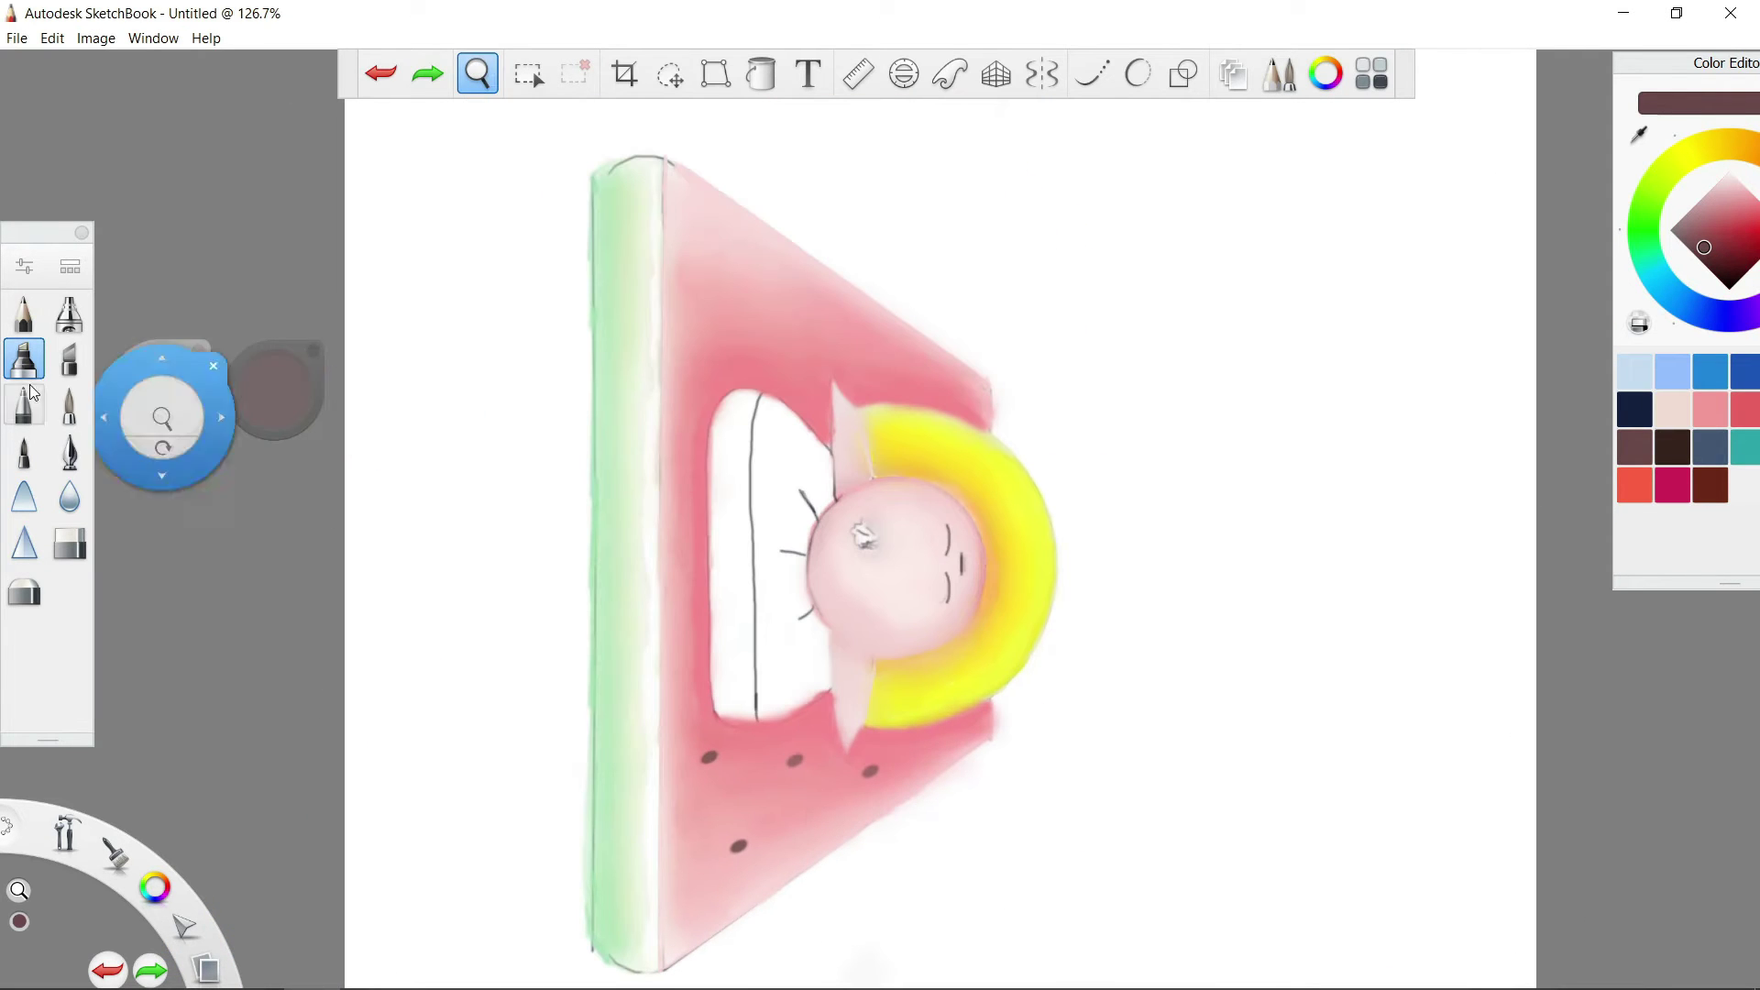
Try to paint a seed on the platform's left side with the Fineline Pen and Paint Tapered brushes
left_click(892, 322)
left_click(70, 266)
left_click(1433, 689)
mouse_move(687, 472)
left_mouse_down()
mouse_move(641, 642)
mouse_move(1050, 882)
left_mouse_up()
key("ctrl+z")
key("ctrl+z")
key("ctrl+z")
key("ctrl+z")
key("ctrl+z")
key("ctrl+z")
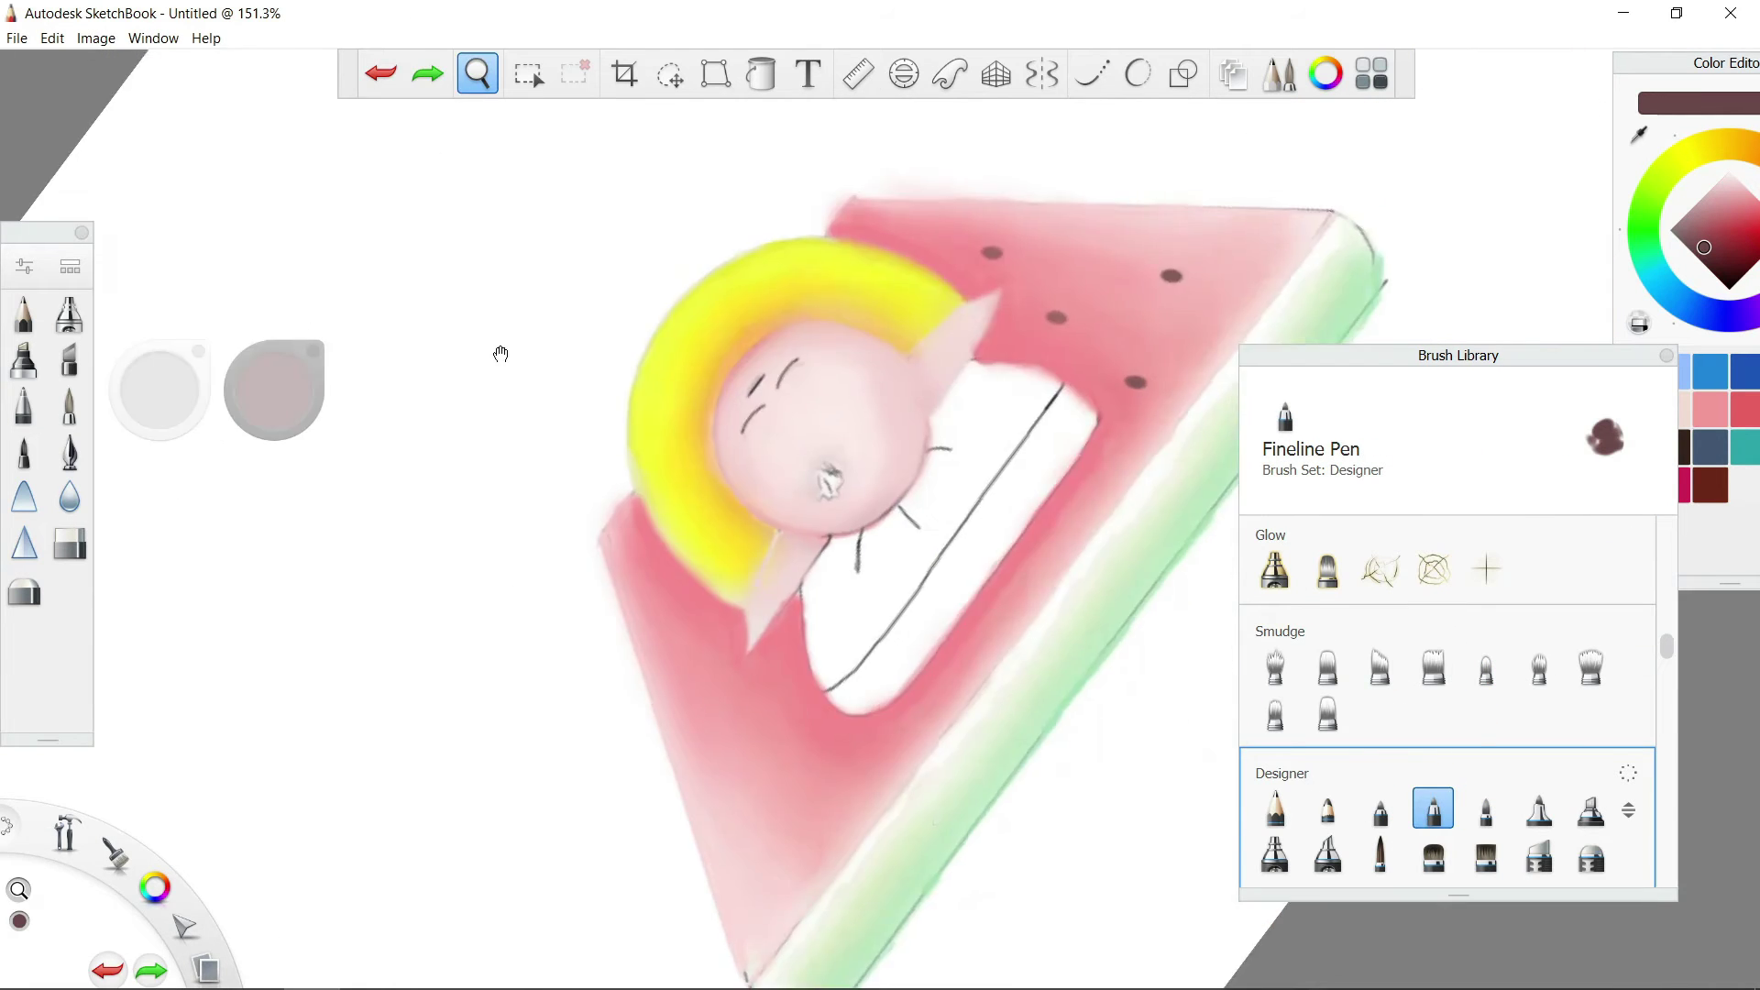
left_click_drag(500, 354, 833, 416)
left_click(834, 415)
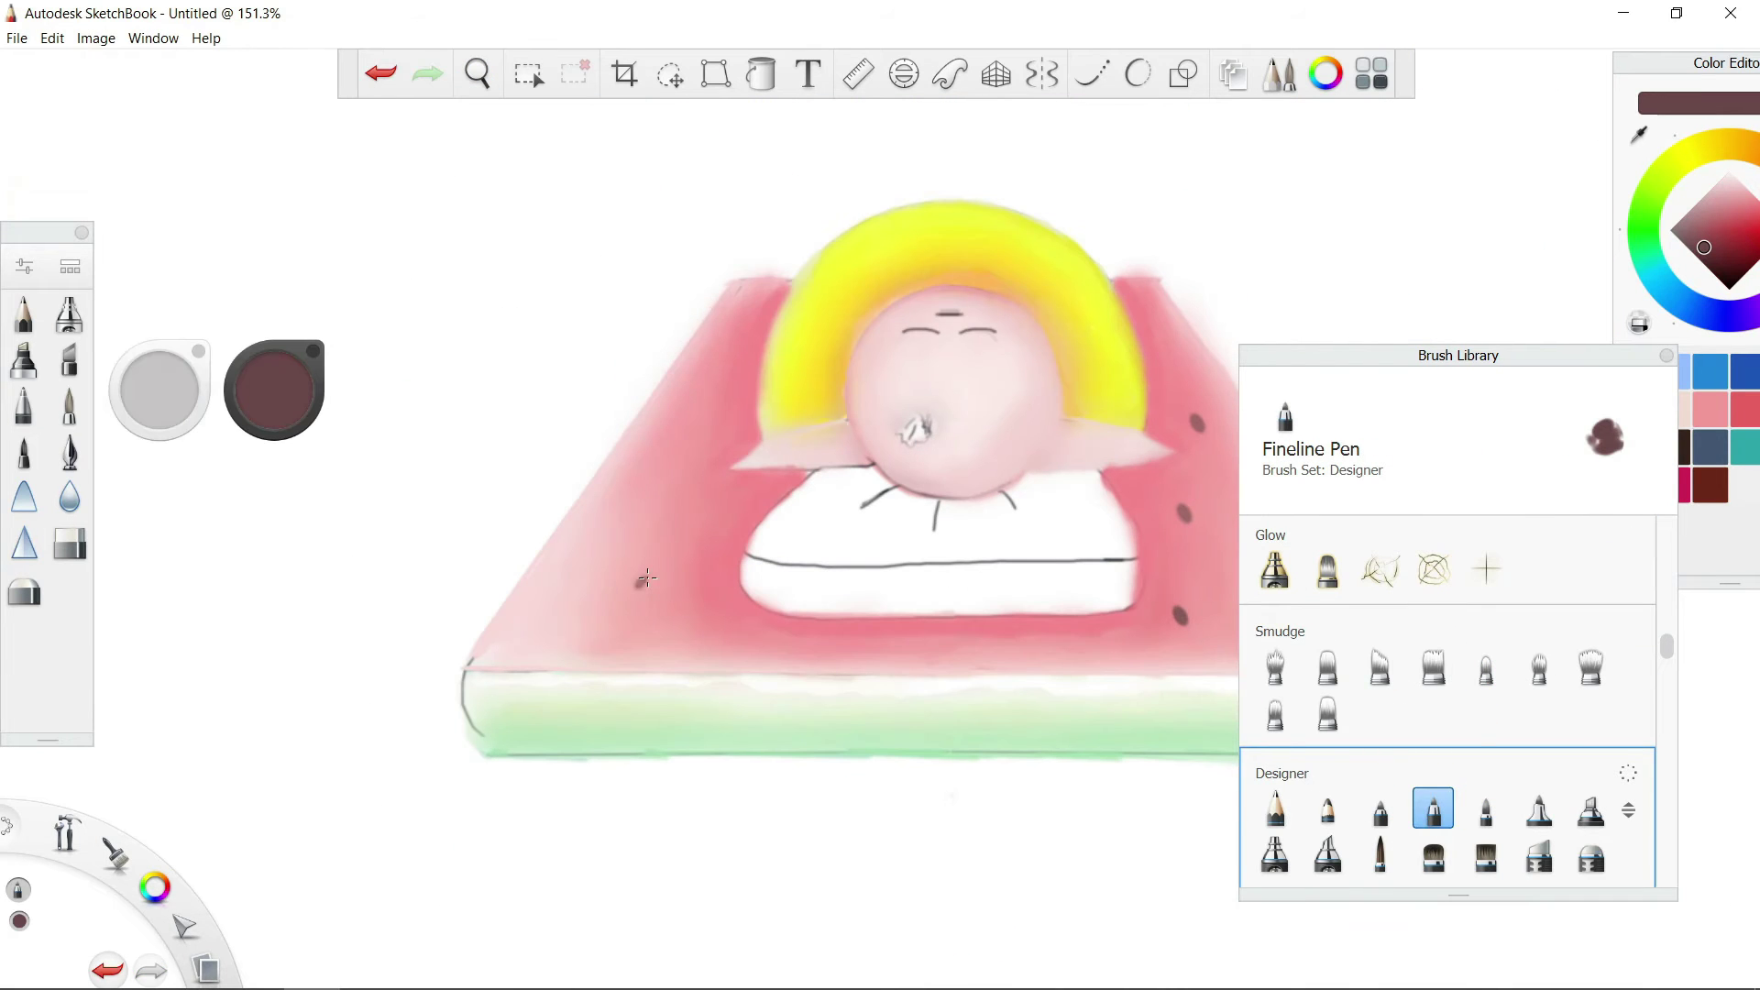
key("ctrl+z")
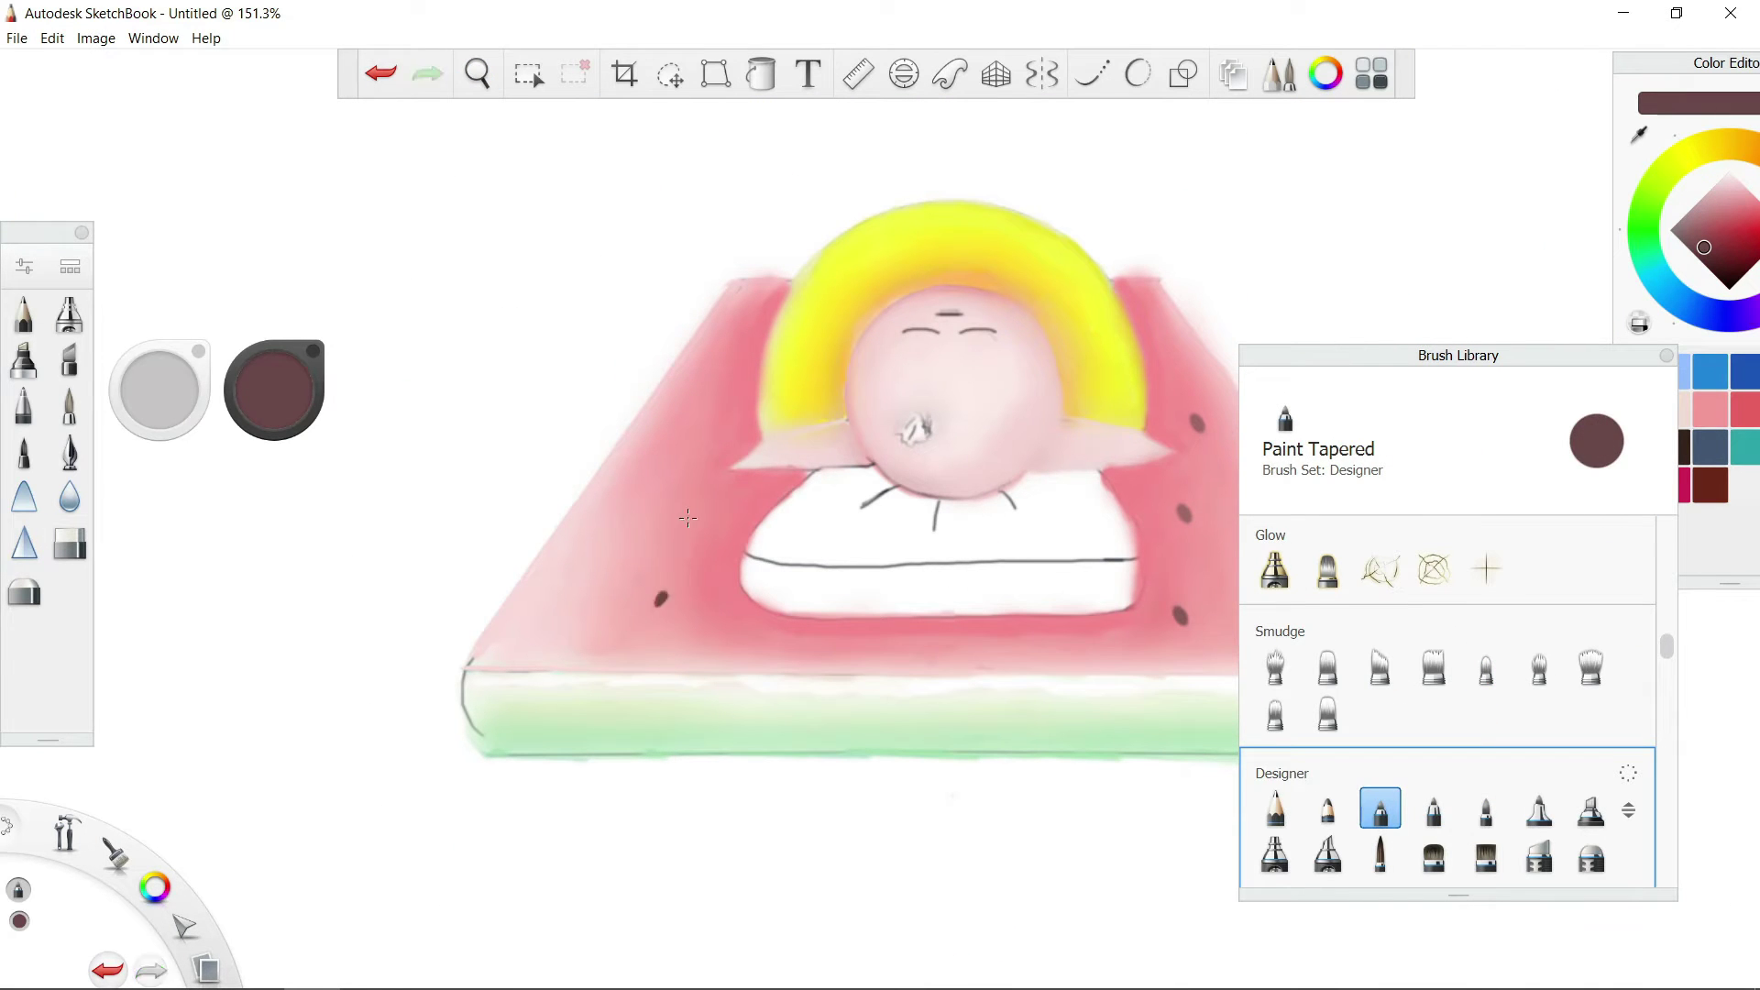
key("ctrl+z")
key("ctrl+z")
key("ctrl+z")
key("ctrl+z")
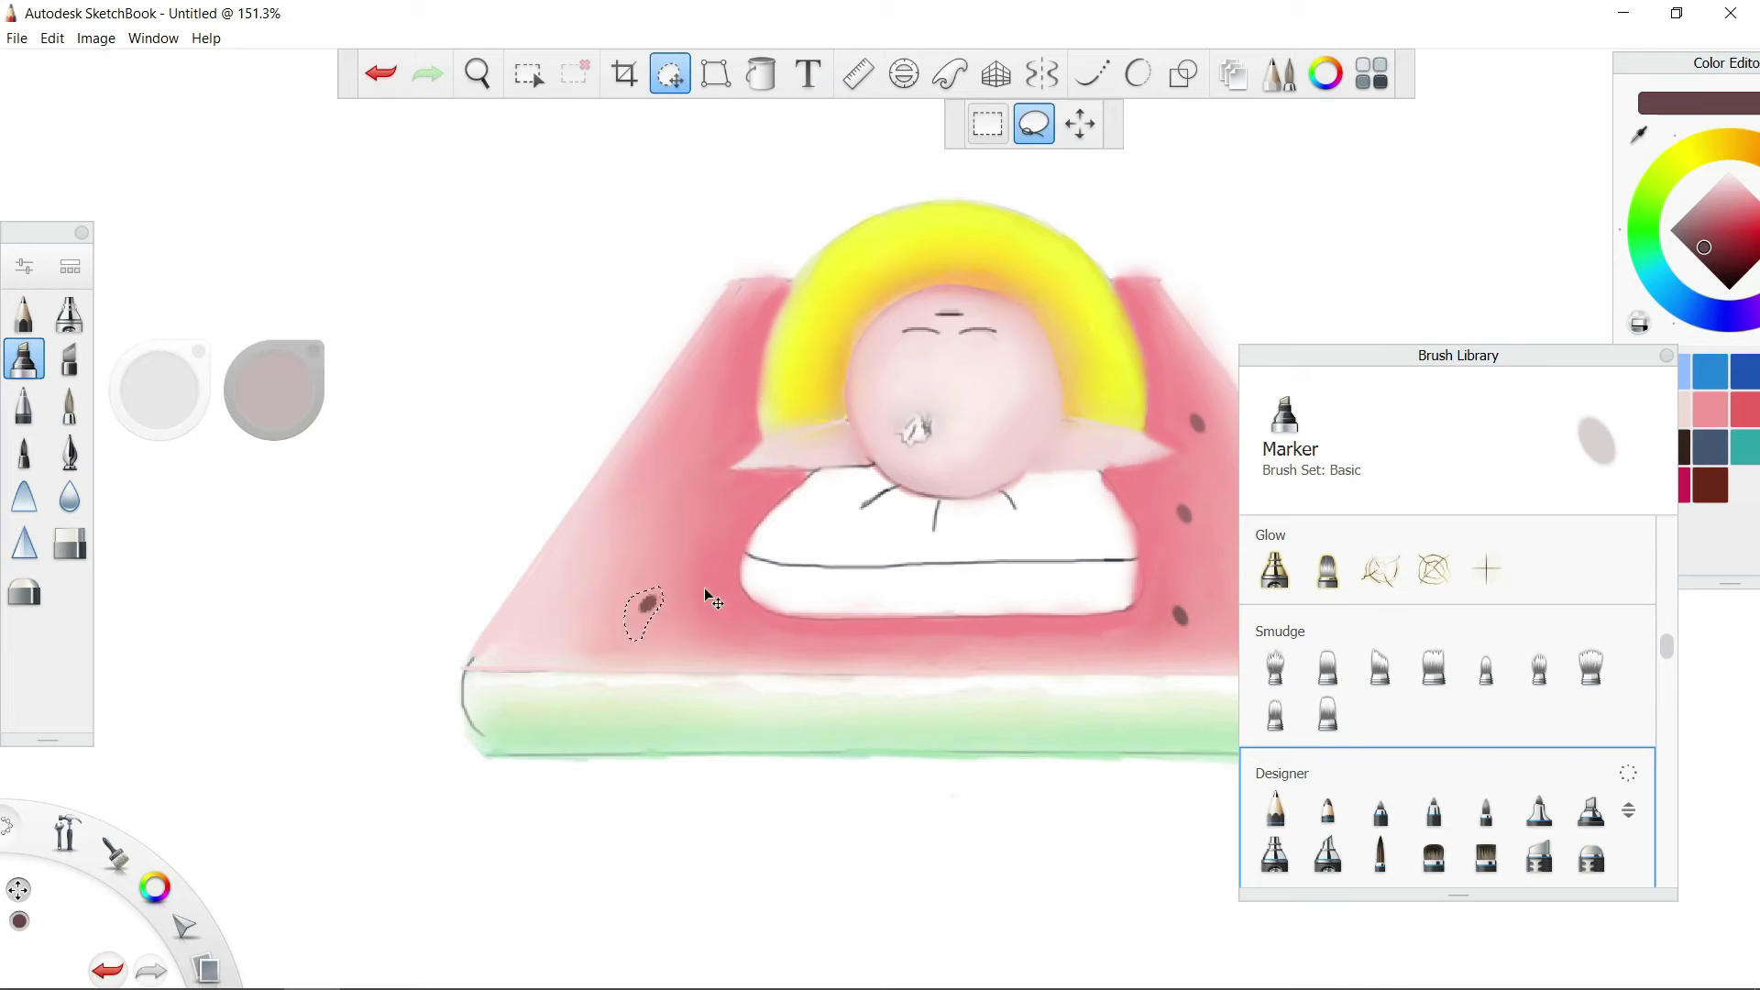
Add four dark brown Marker seeds to the platform's left side, positioning them with lasso selections
key("ctrl+z")
key("ctrl+z")
key("ctrl+z")
key("ctrl+z")
key("ctrl+z")
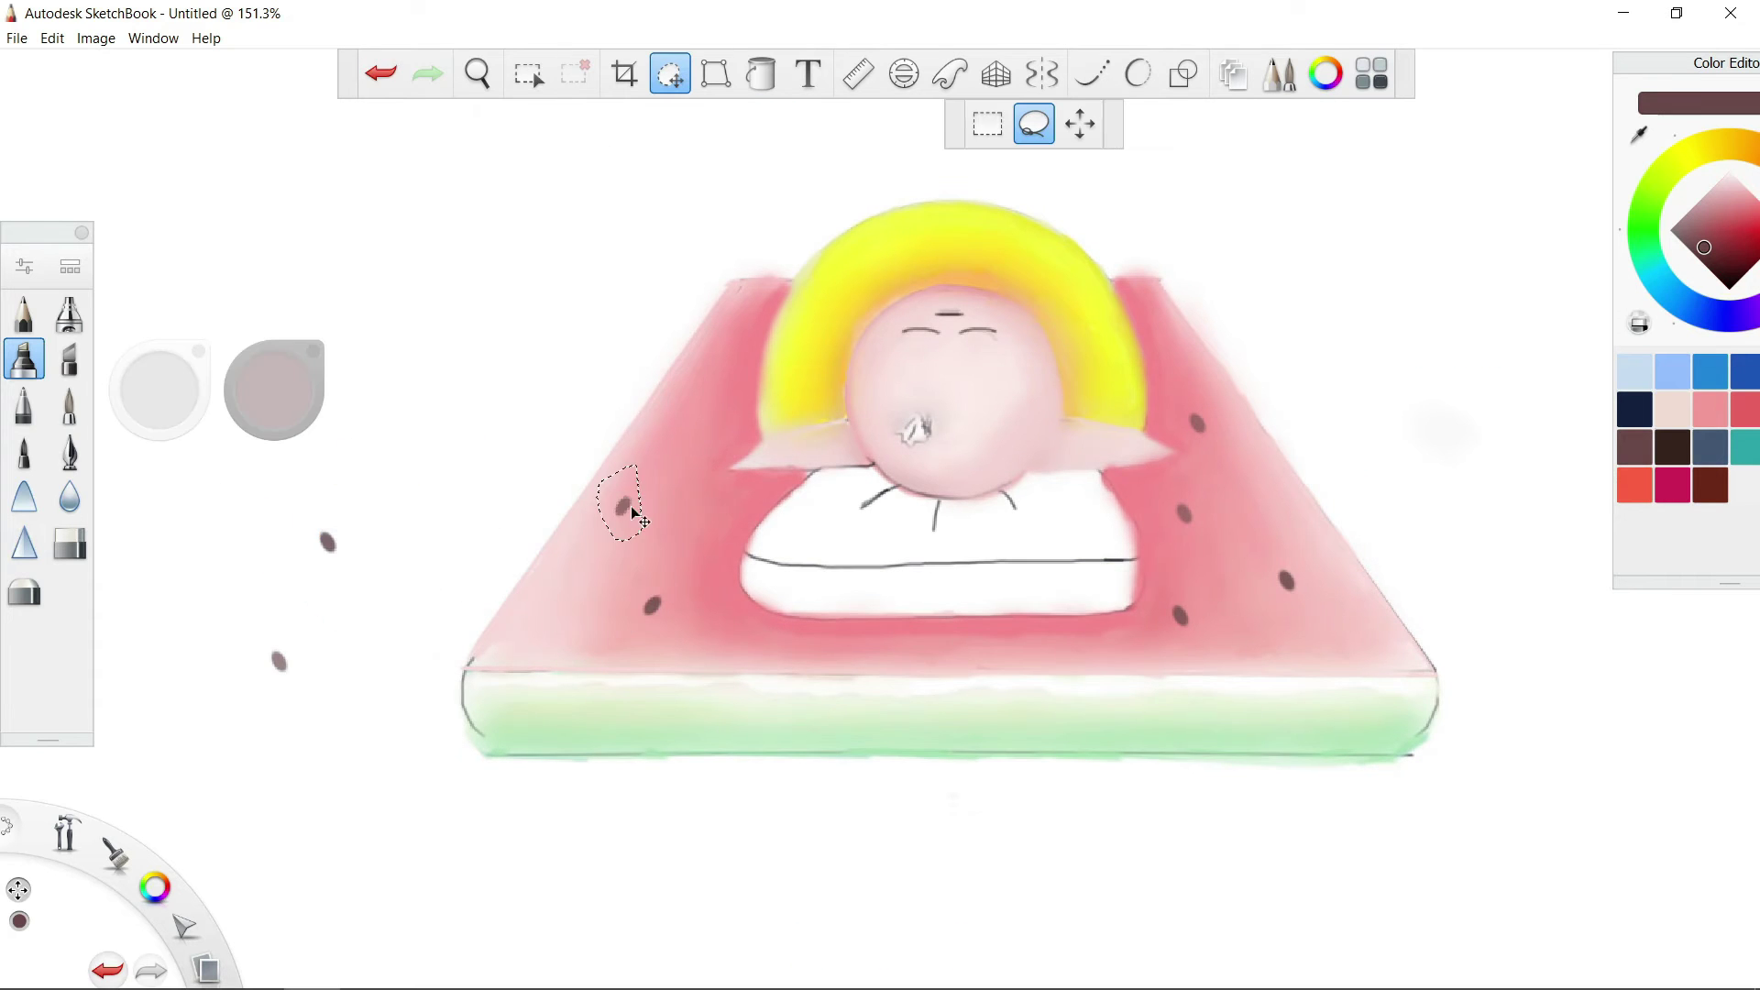
key("ctrl+z")
key("ctrl+z")
key("ctrl+z")
key("ctrl+z")
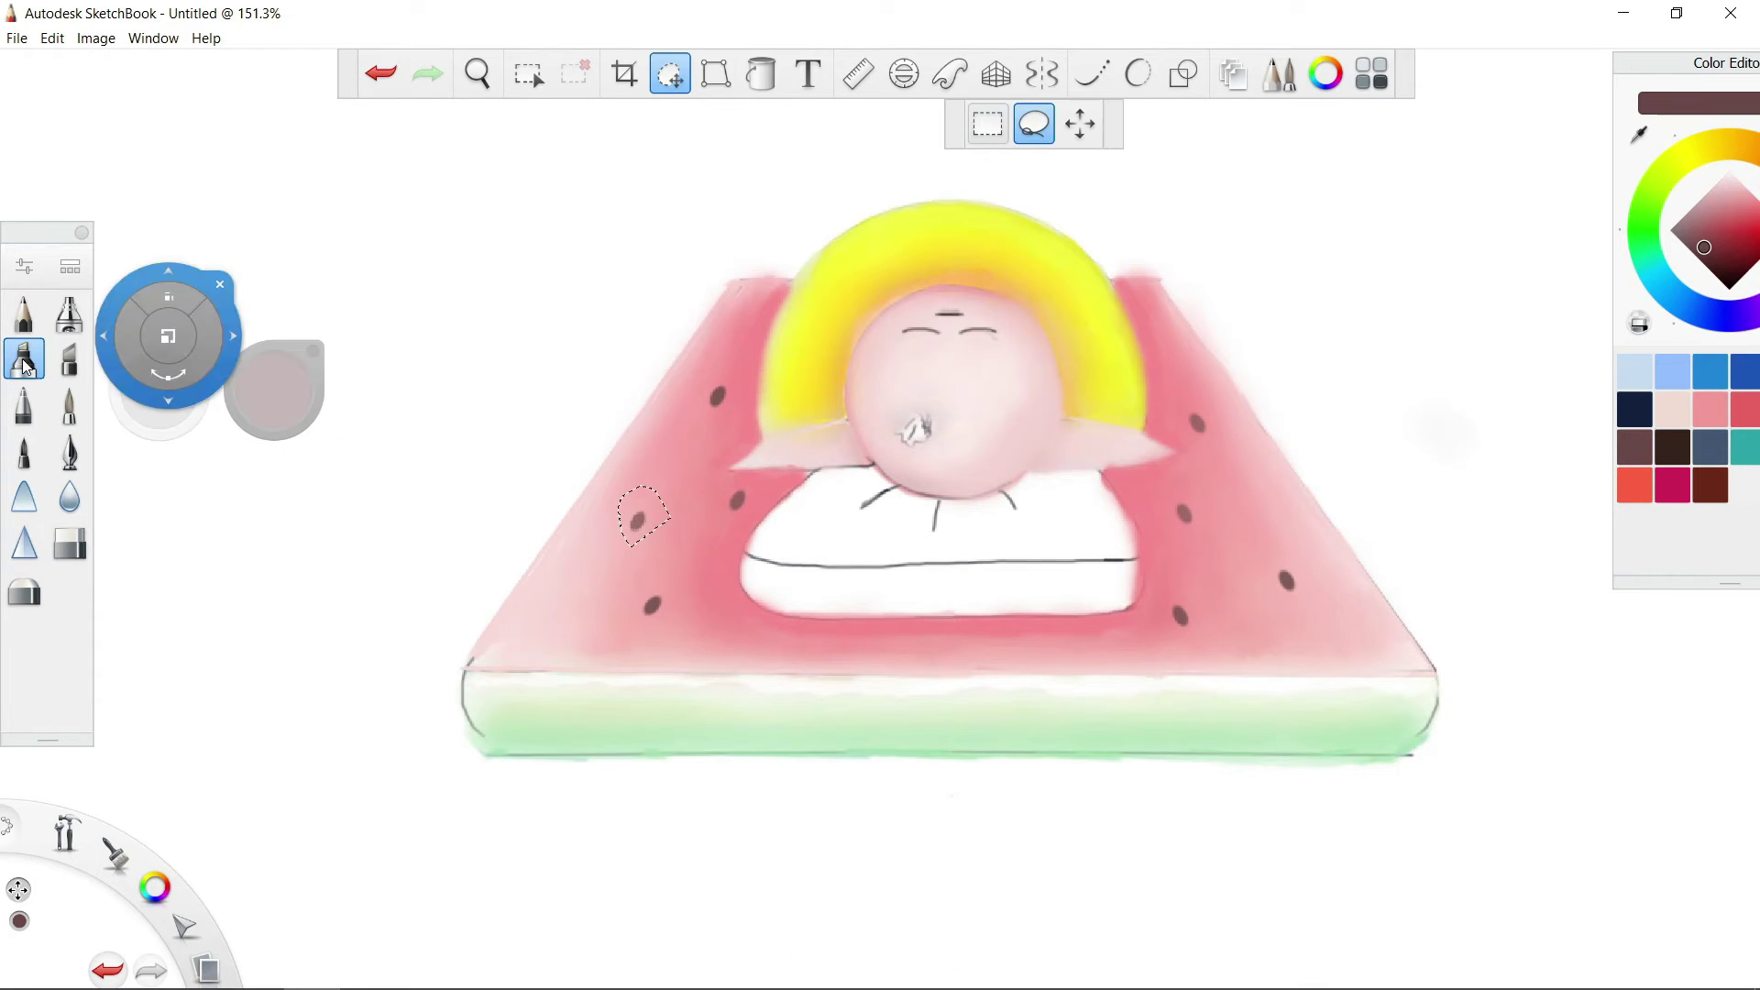
Touch up the edge of the character's left arm beside the cushion with the arm's pale pink
left_click(844, 438, "alt")
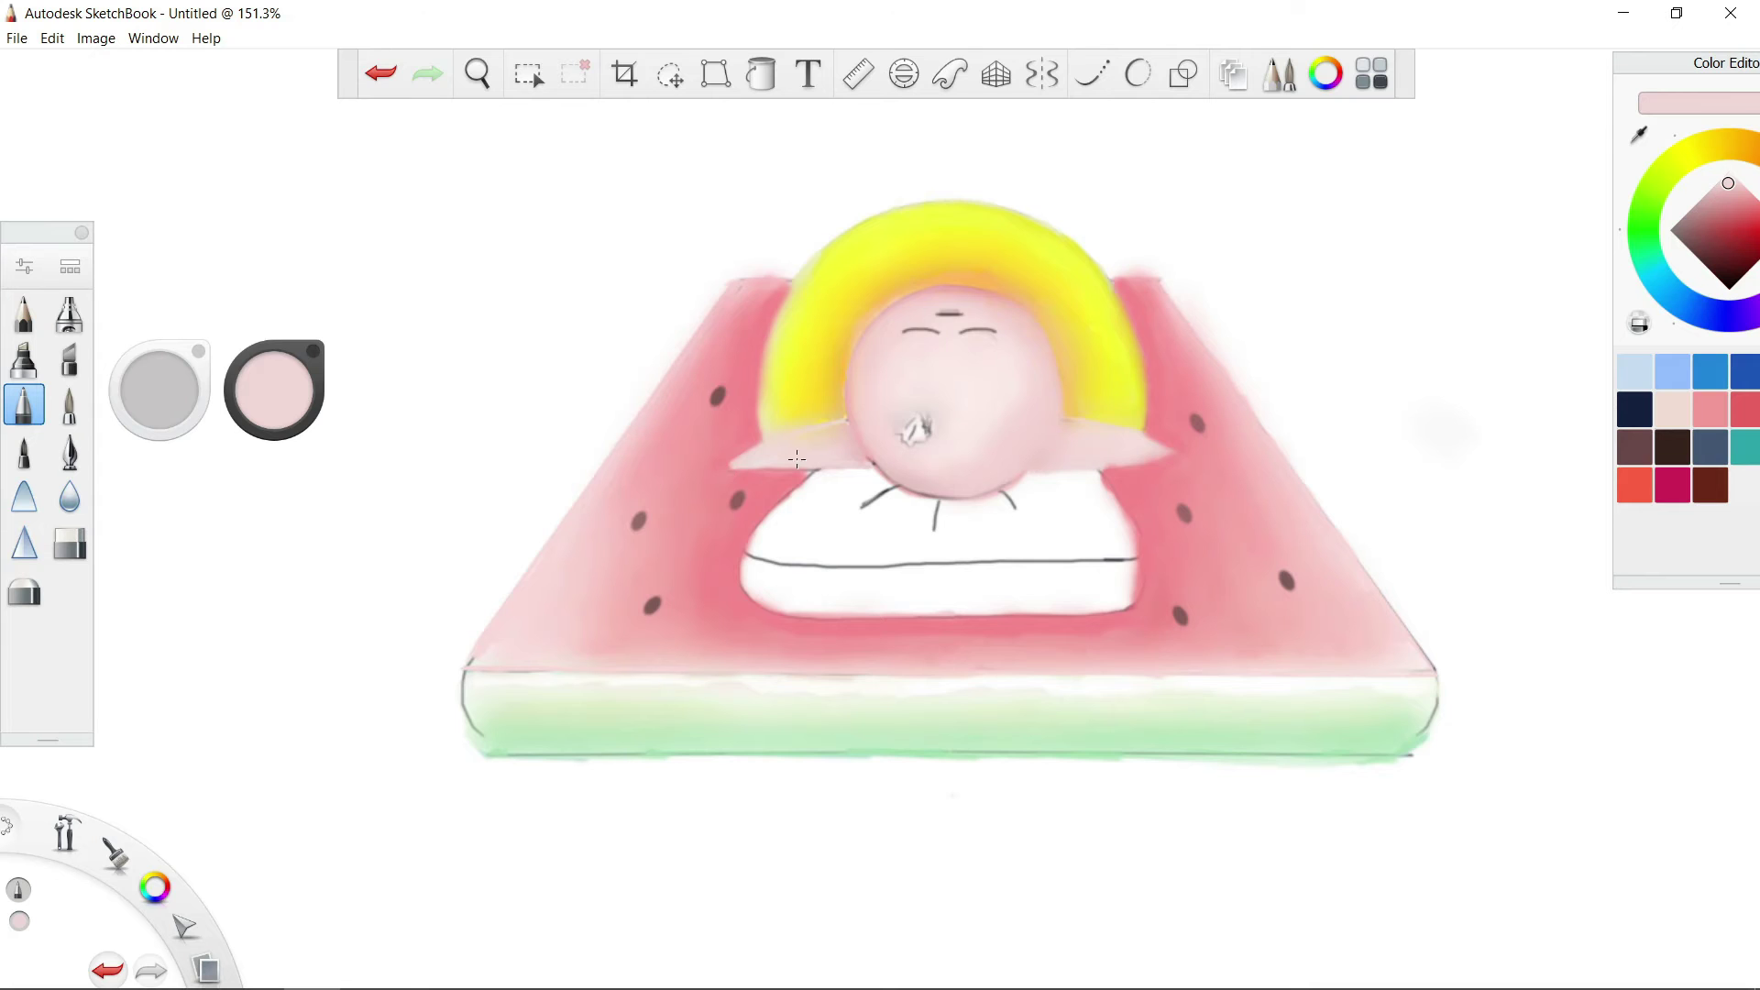
scroll(848, 784, "down", 3)
left_click_drag(1260, 470, 1260, 225)
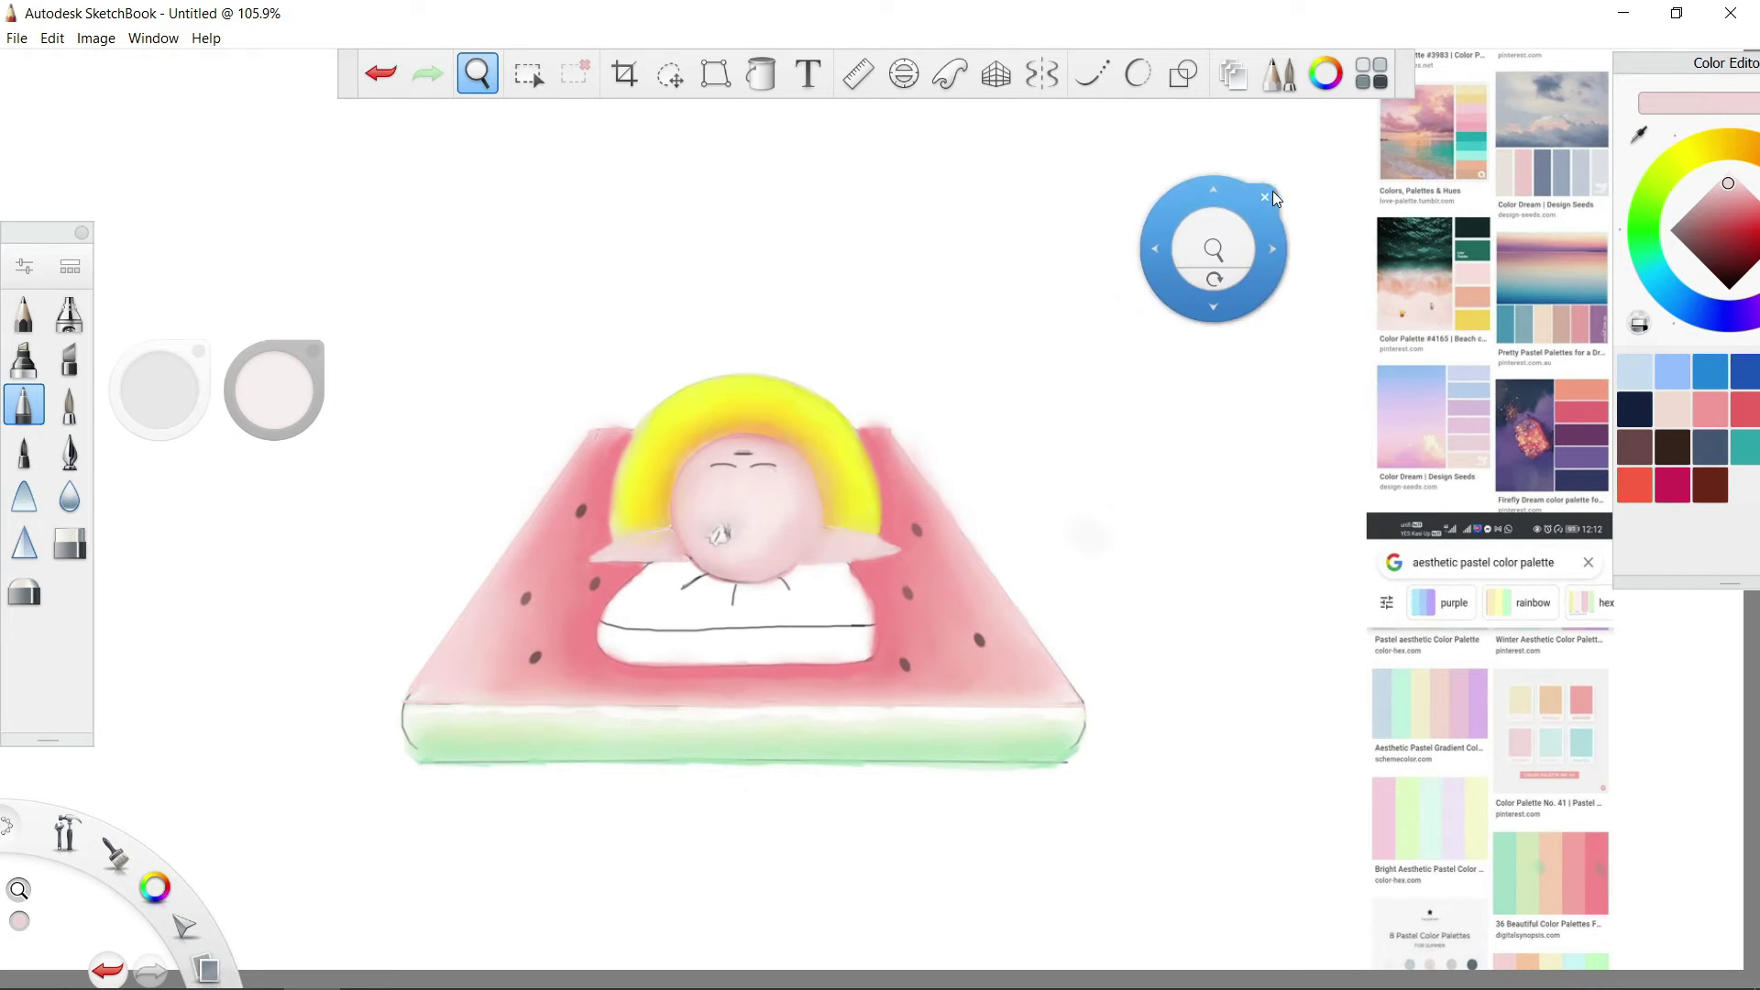
Erase the dark seam line across the cushion
key("e")
key("ctrl+l")
left_click_drag(597, 628, 875, 628)
left_click(1505, 686)
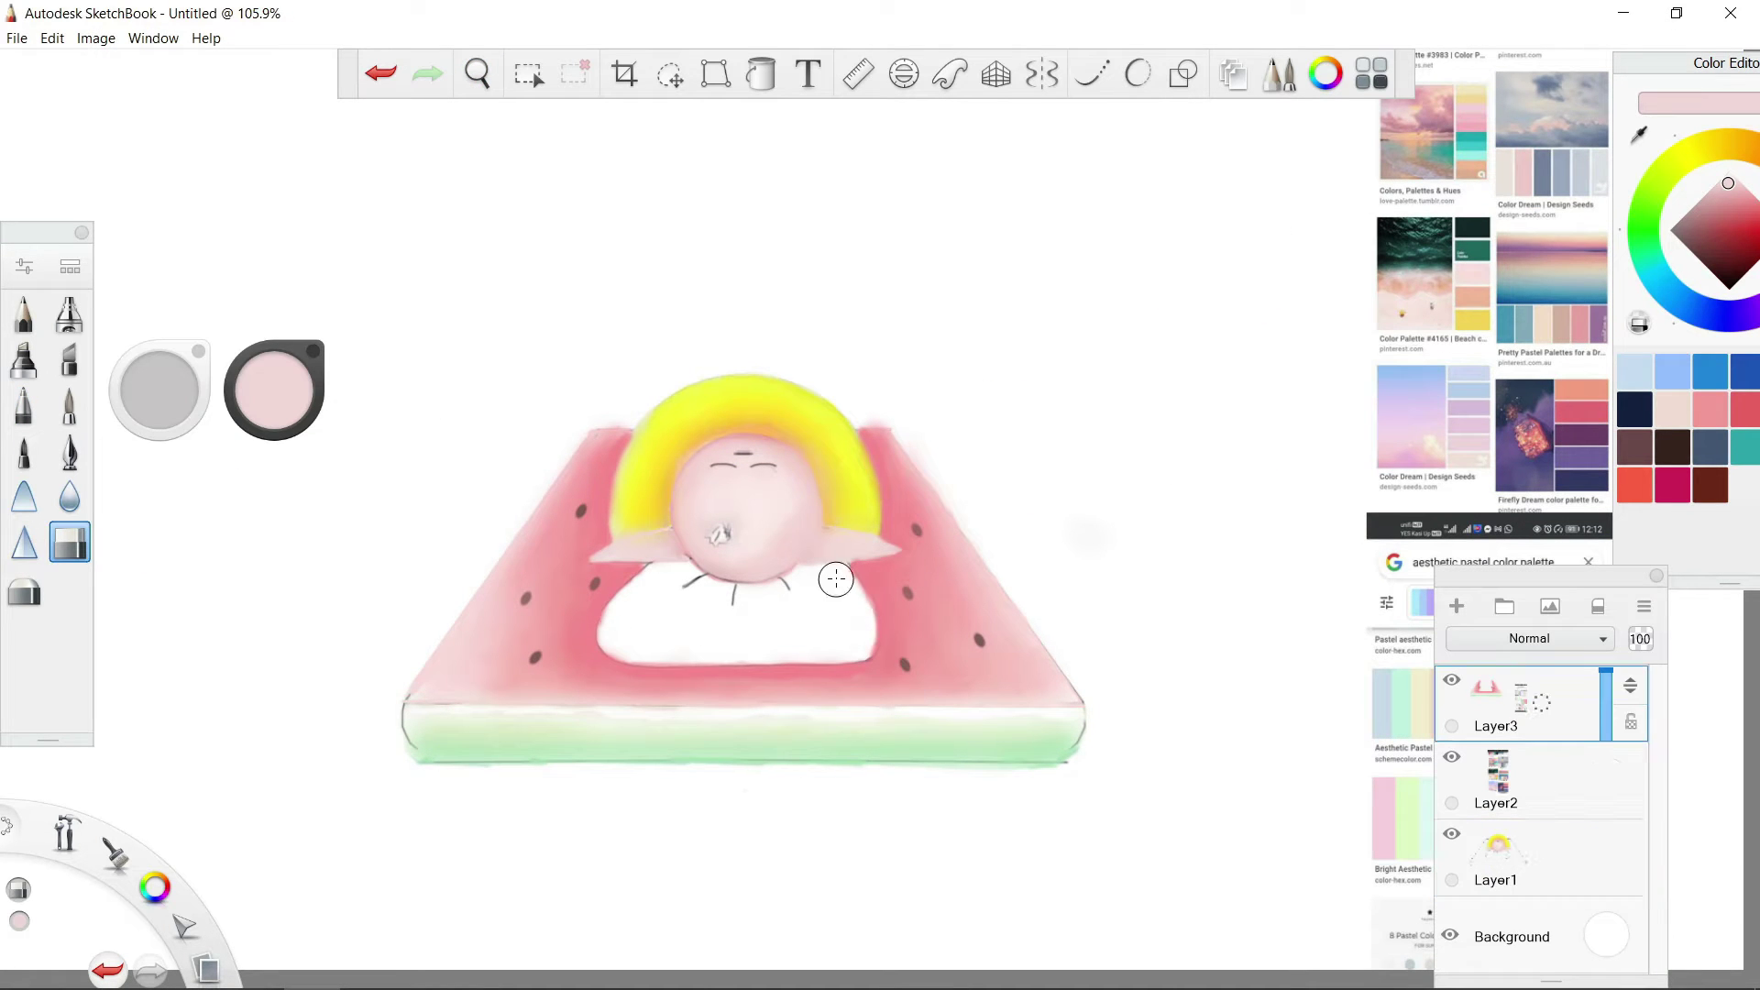
Fill the cushion's front side with pale green on Layer1, using the Marker
key("ctrl+l")
left_click(24, 358)
left_click(641, 734, "alt")
left_click_drag(624, 633, 607, 624)
key("ctrl+l")
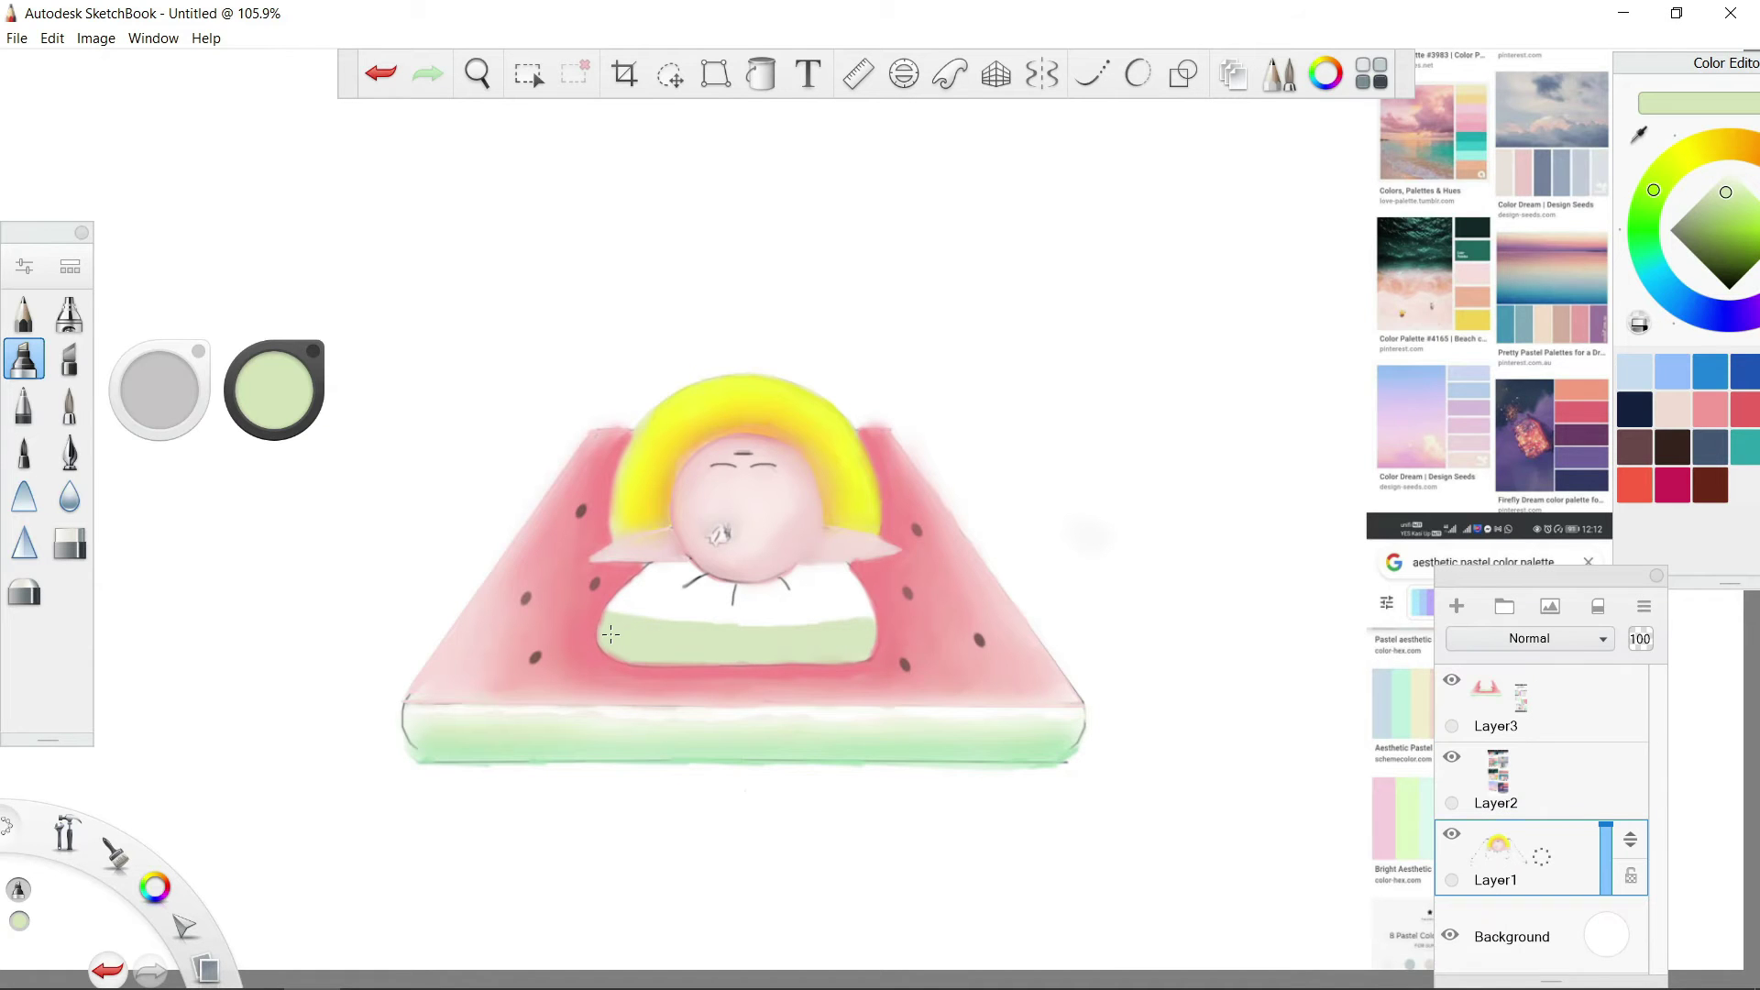
Fill the cushion's top with light yellowish-green and shade the lower edge of its front side with mint
left_click_drag(1550, 576, 1485, 134)
left_click_drag(624, 596, 788, 605)
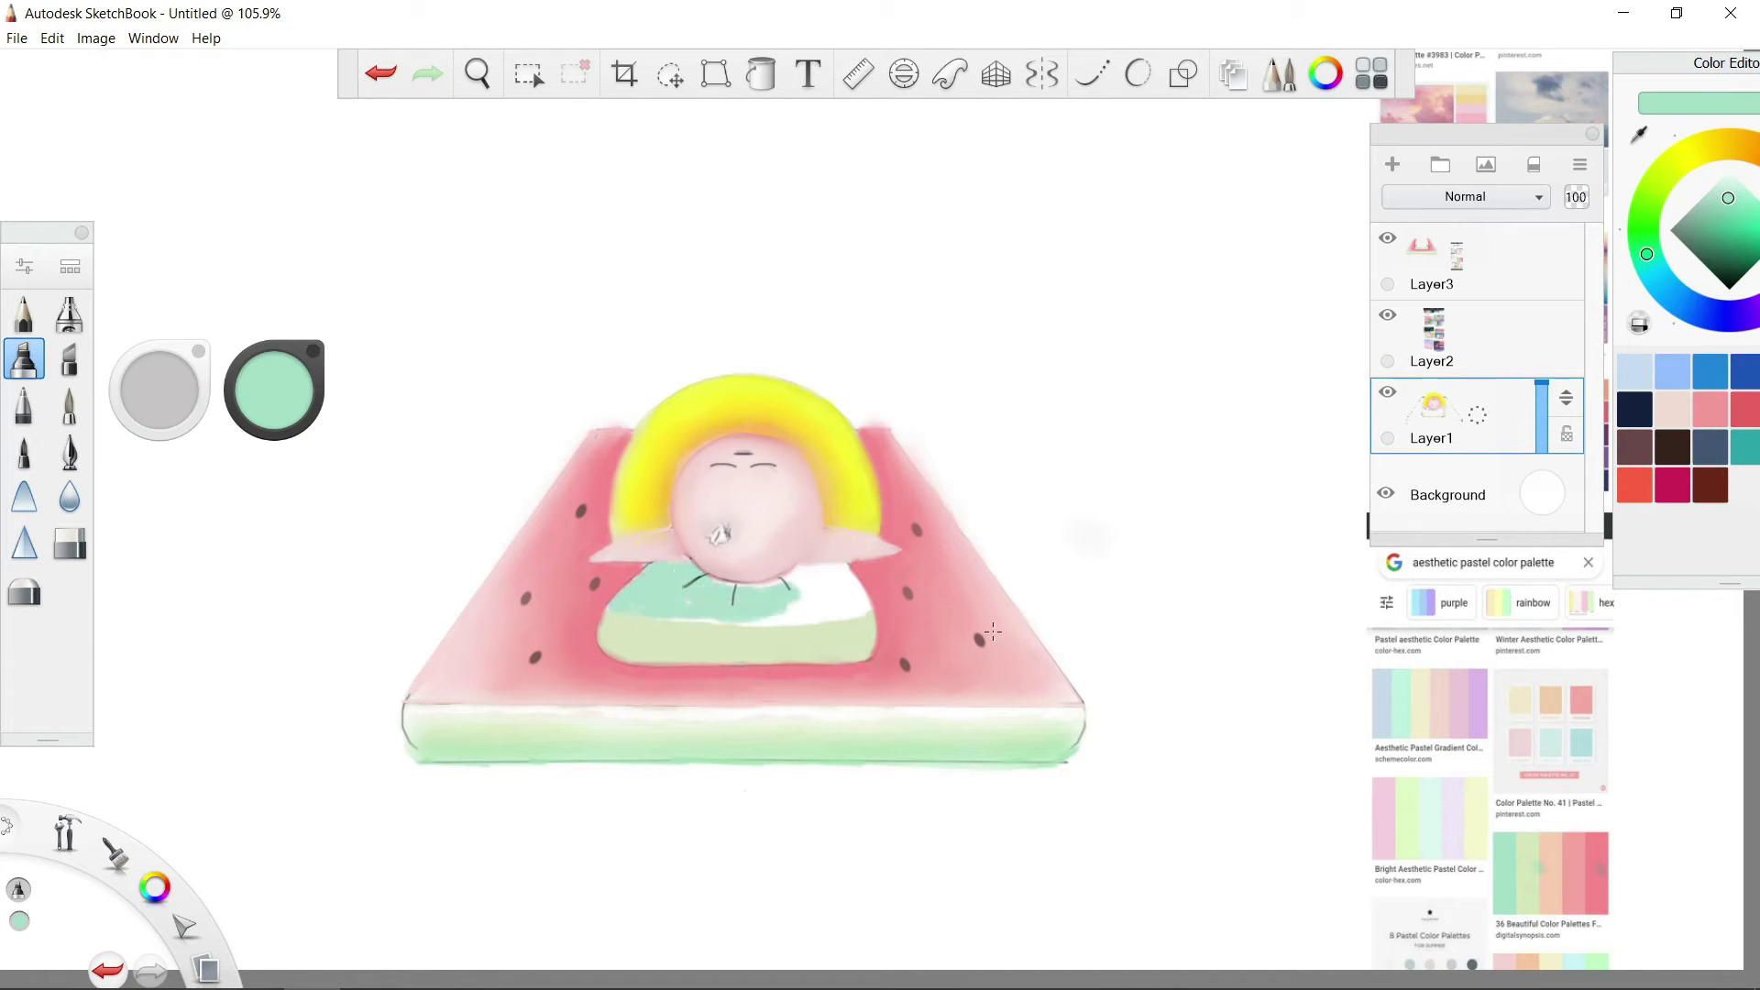
key("ctrl+z")
left_click(1732, 212)
left_click_drag(1732, 212, 1738, 185)
mouse_move(633, 587)
left_mouse_down()
mouse_move(862, 591)
mouse_move(678, 581)
left_mouse_up()
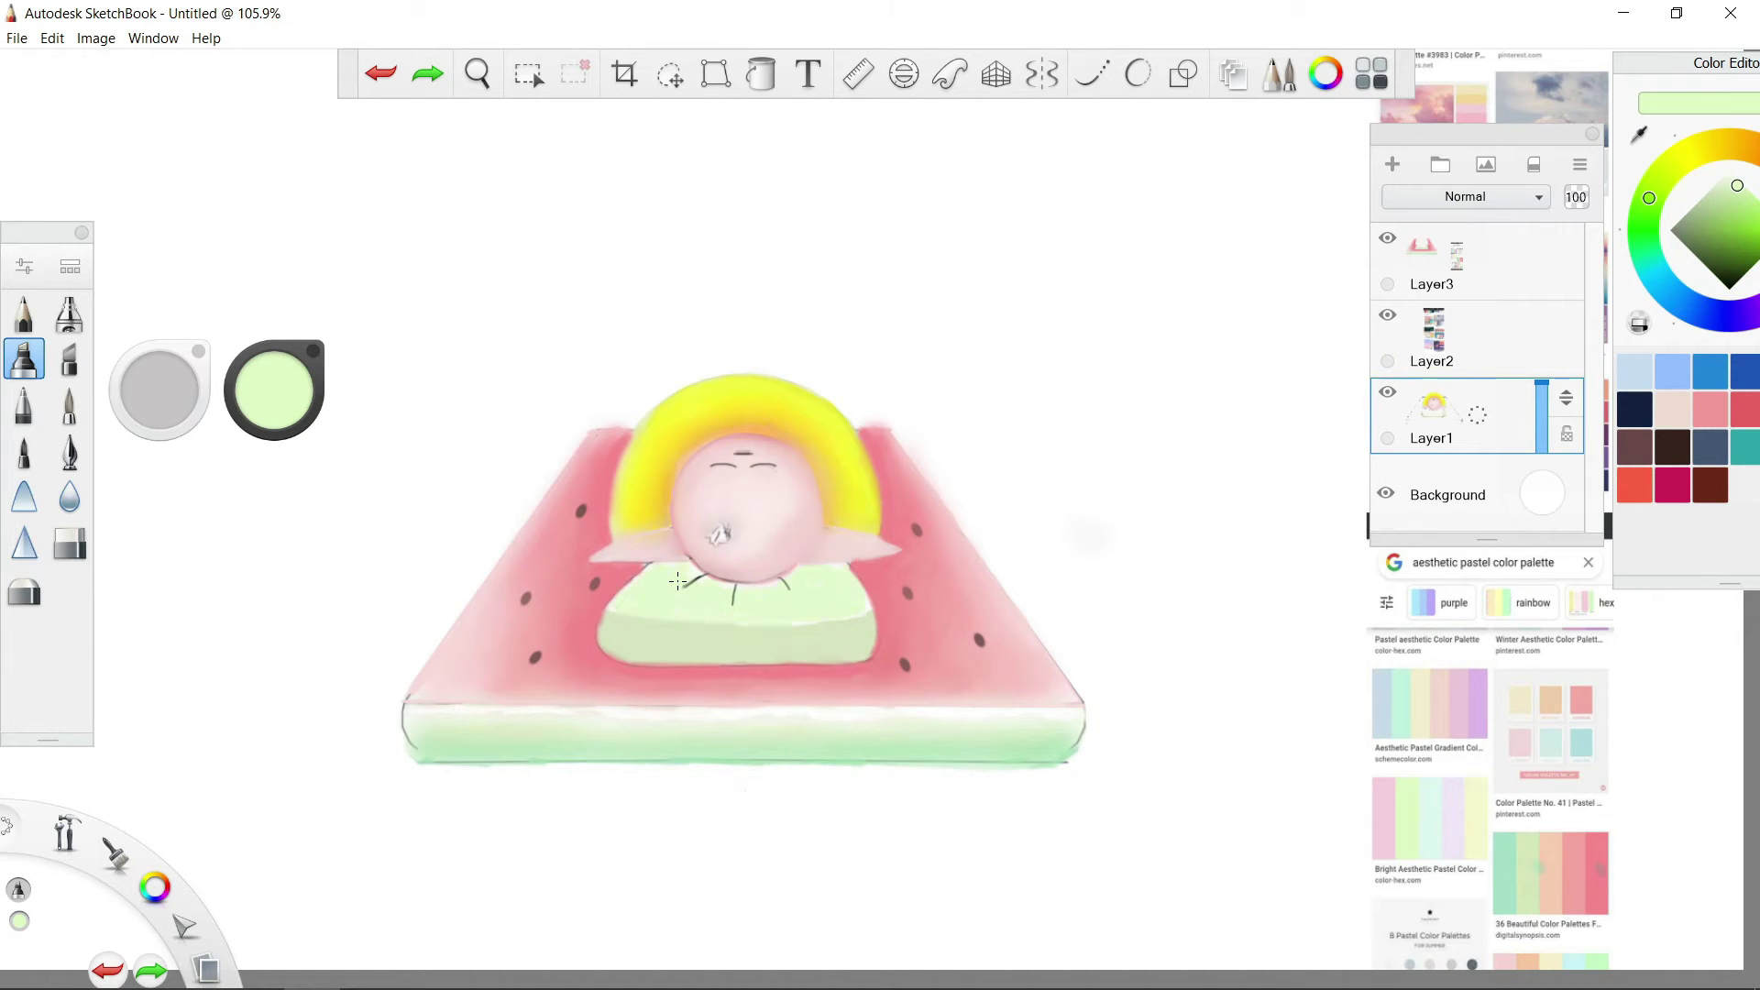
key("b")
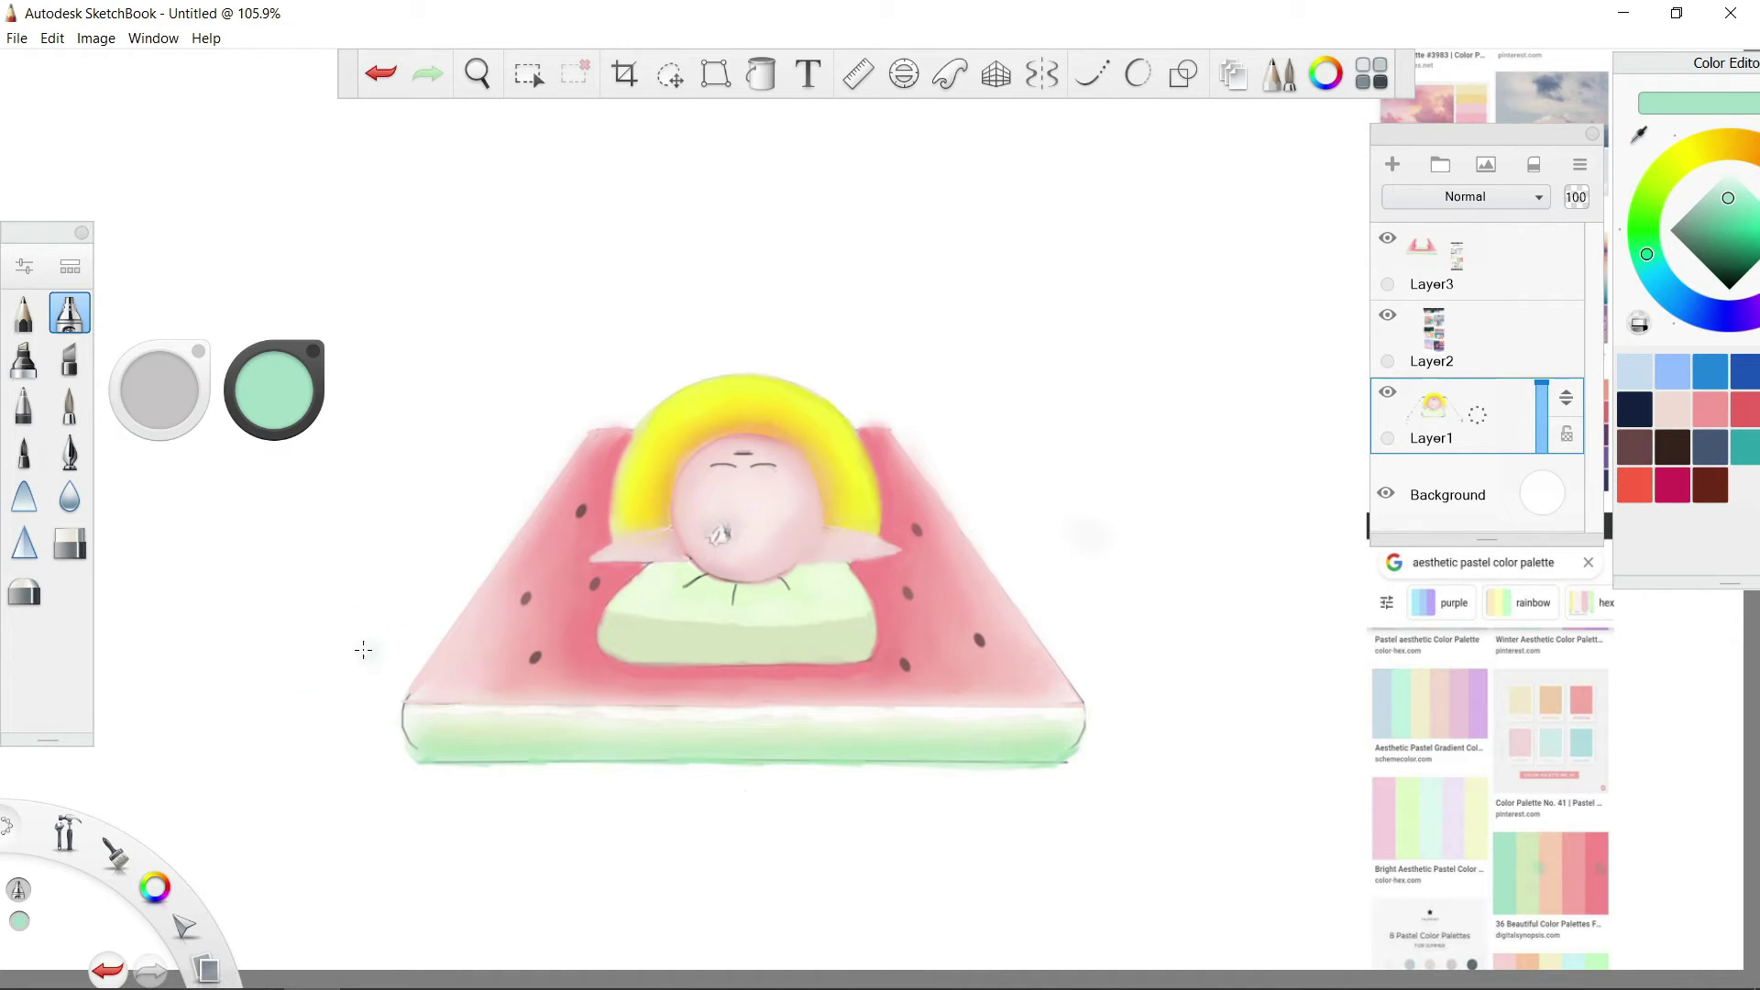
key("ctrl+z")
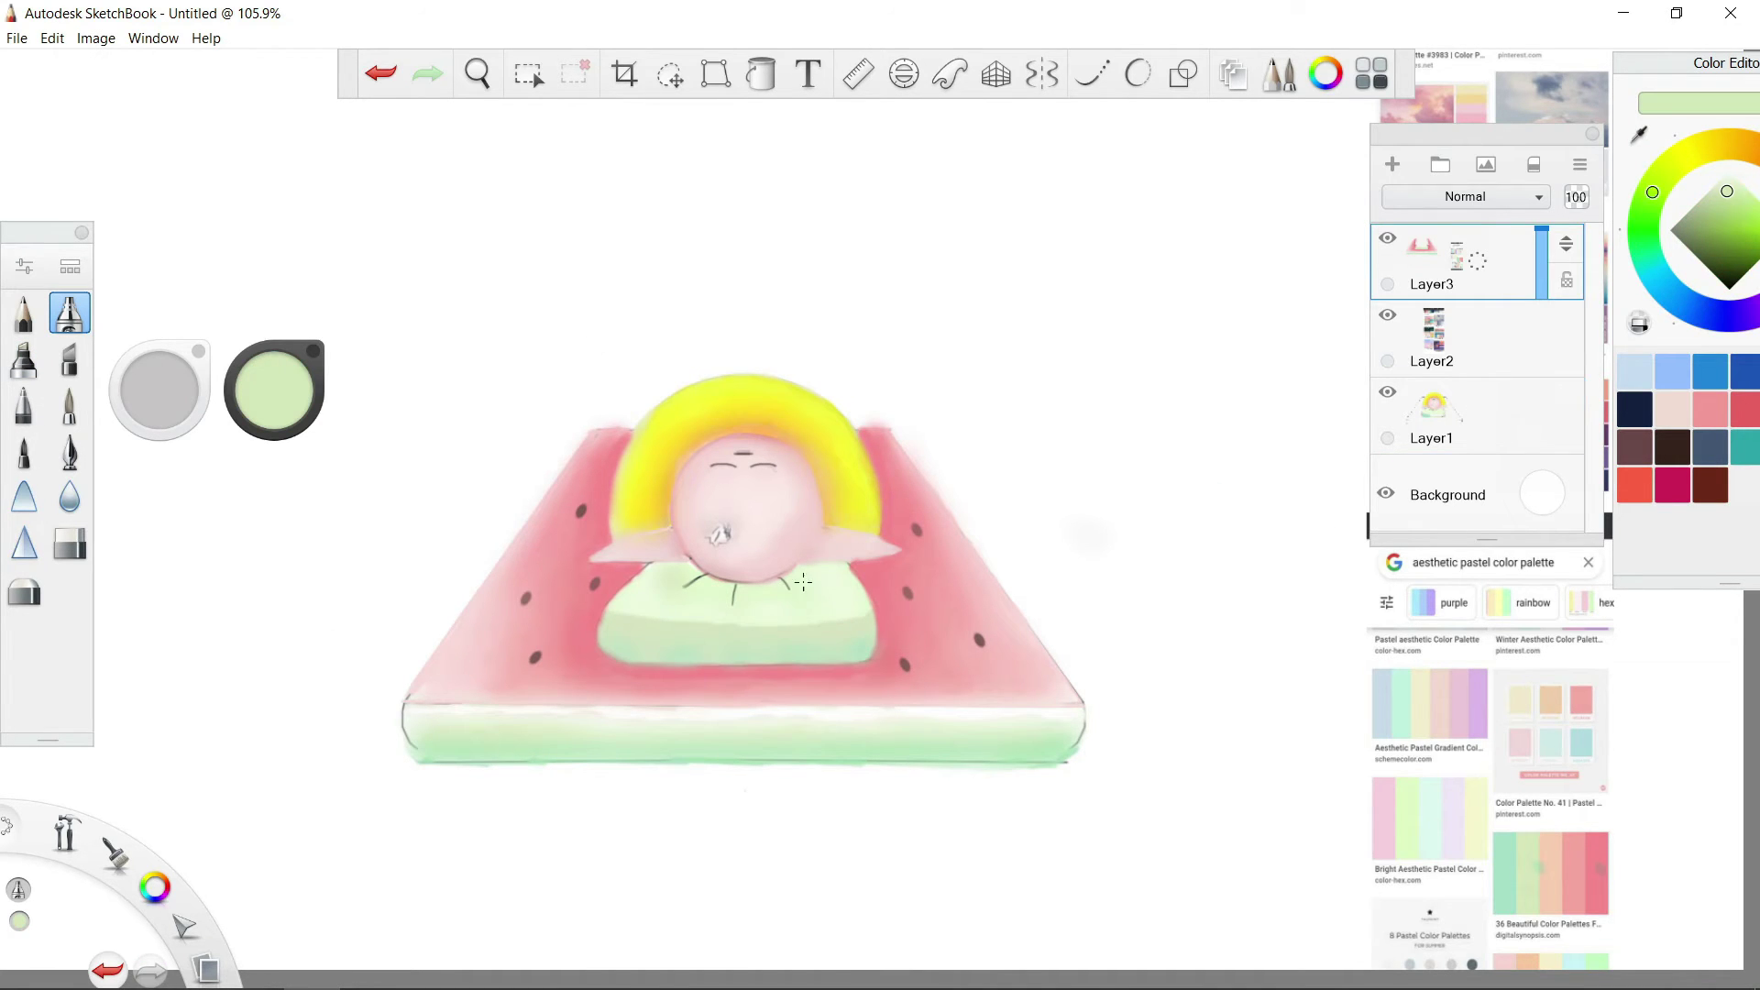
Erase the dark crease lines beneath the character into white streaks and deepen the green on the cushion's front side
key("e")
key("ctrl+y")
left_click_drag(665, 574, 716, 578)
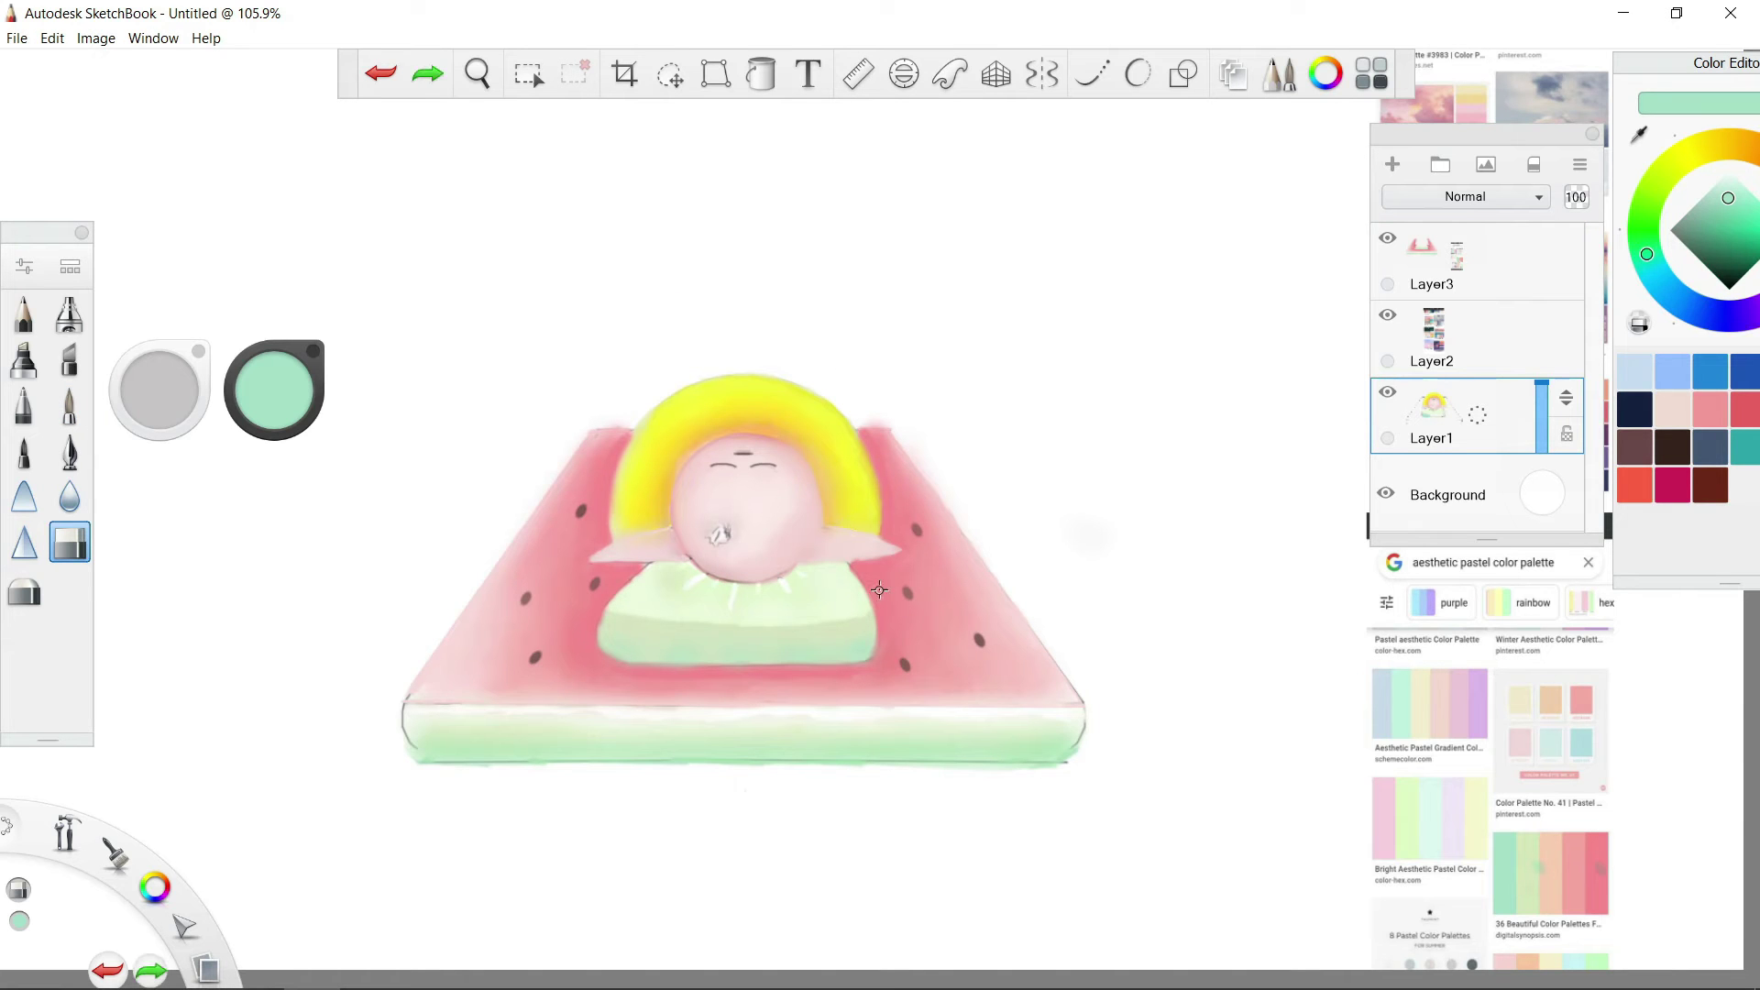
key("e")
key("ctrl+y")
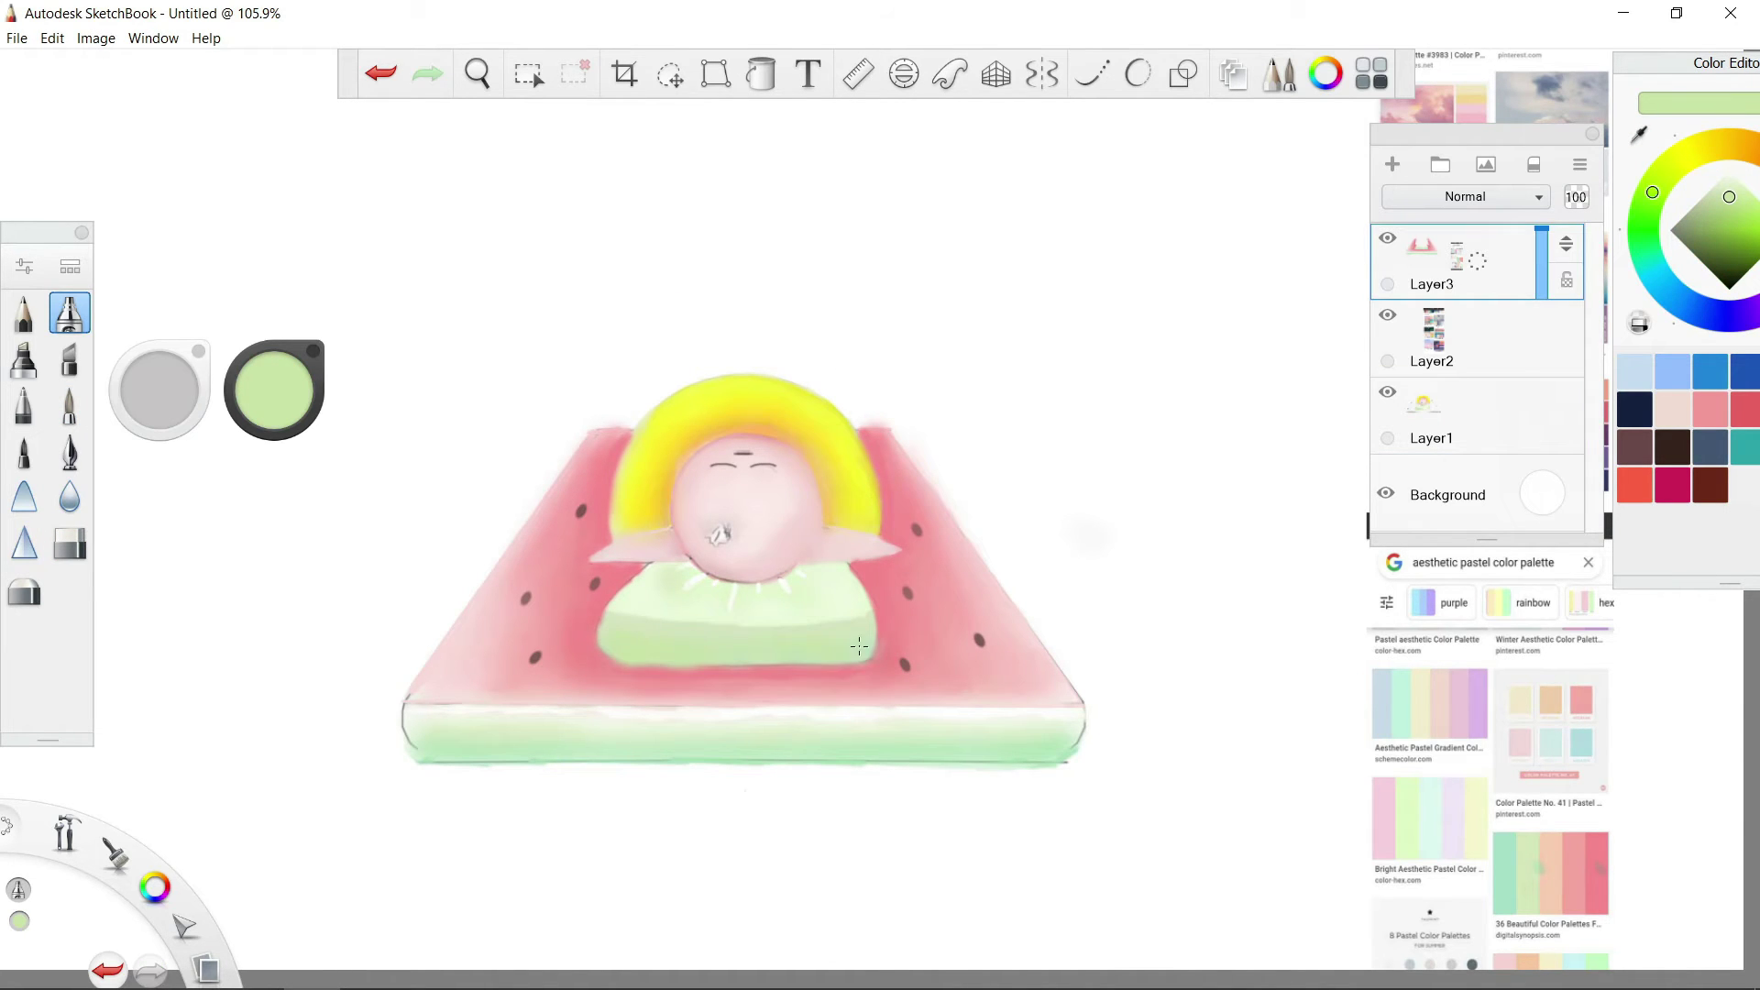
Cover the cushion's remaining dark outline with the surrounding pinkish-red and sharpen its edges with pale green
key("m")
left_click(860, 649, "alt")
scroll(614, 662, "up", 8)
key("p")
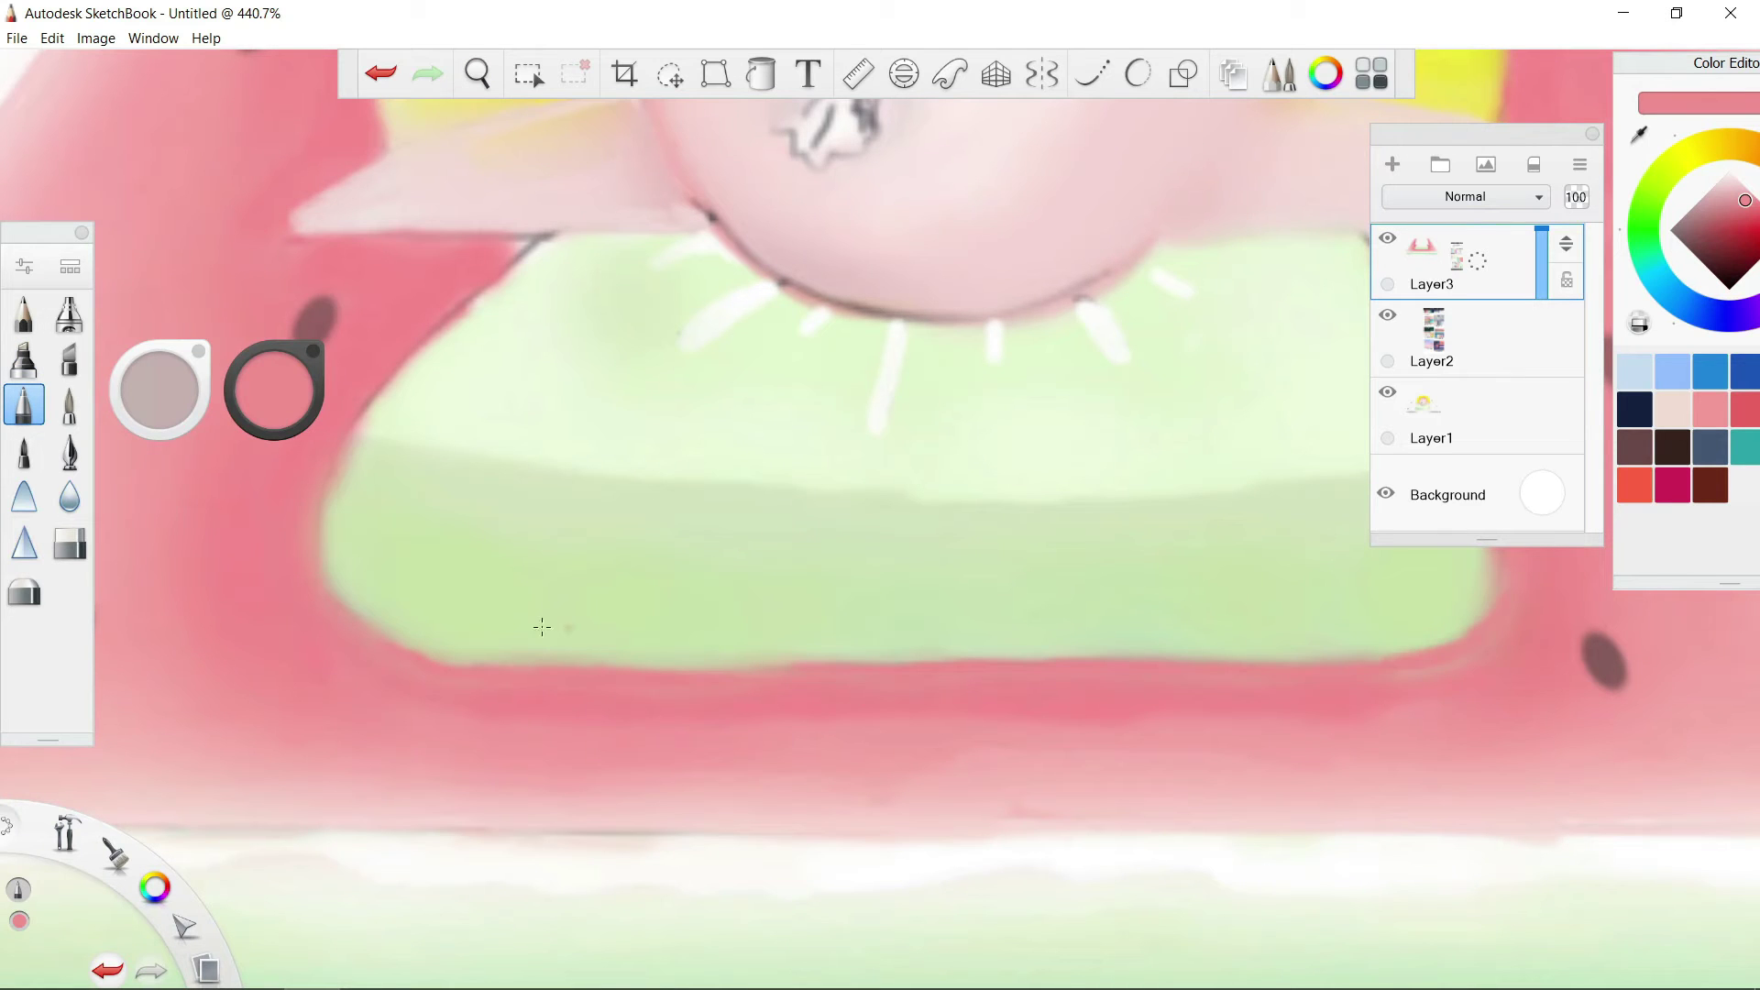
key("ctrl+l")
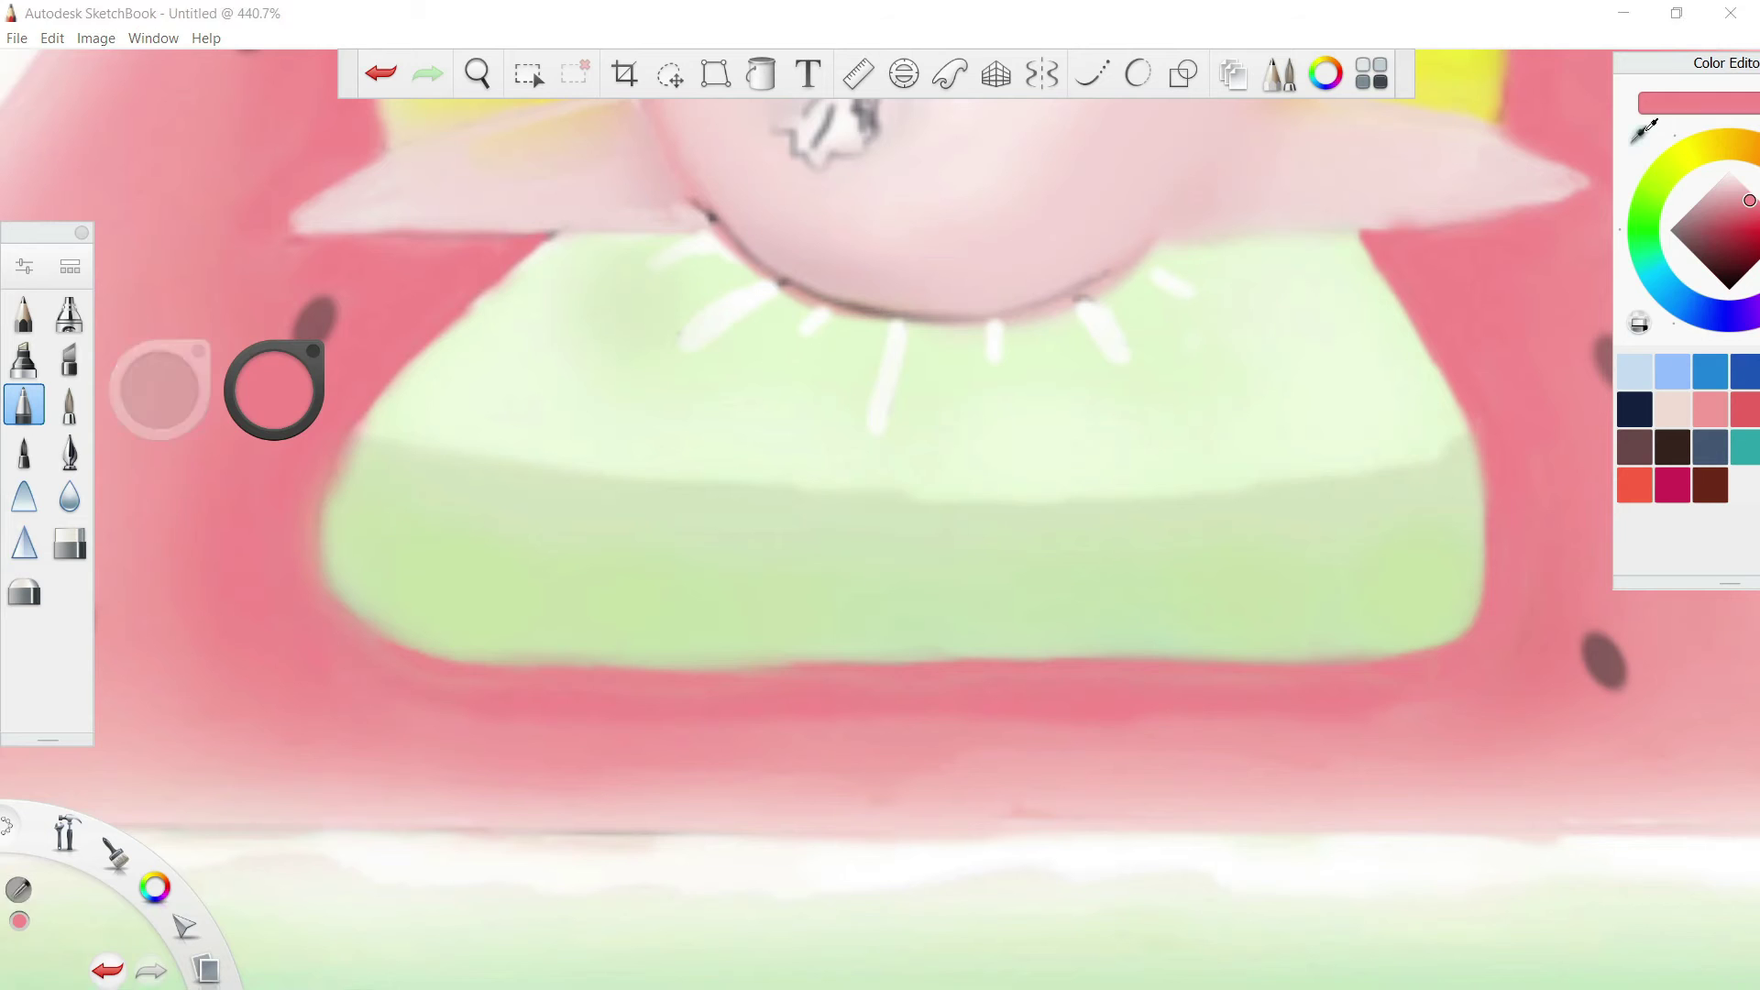
left_click(486, 335, "alt")
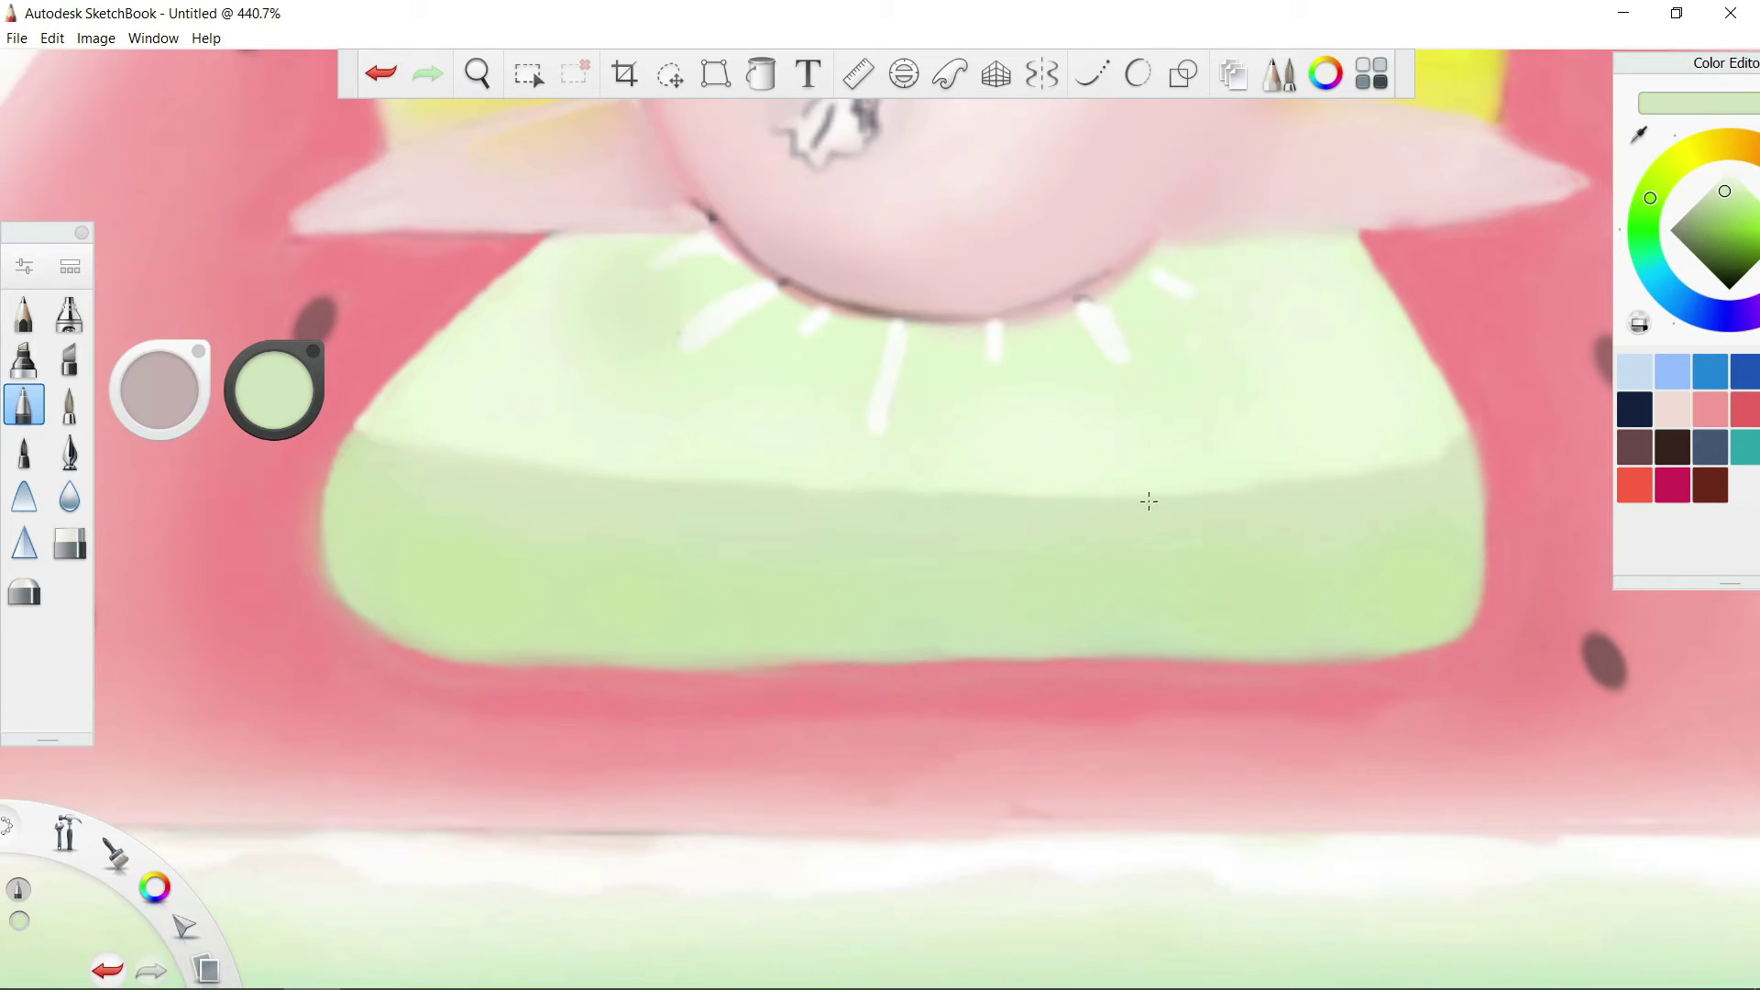
Paint over the dark outlines of the left arm and the underside of the character's body with matching pinks
left_click(610, 141, "alt")
left_click(577, 156, "alt")
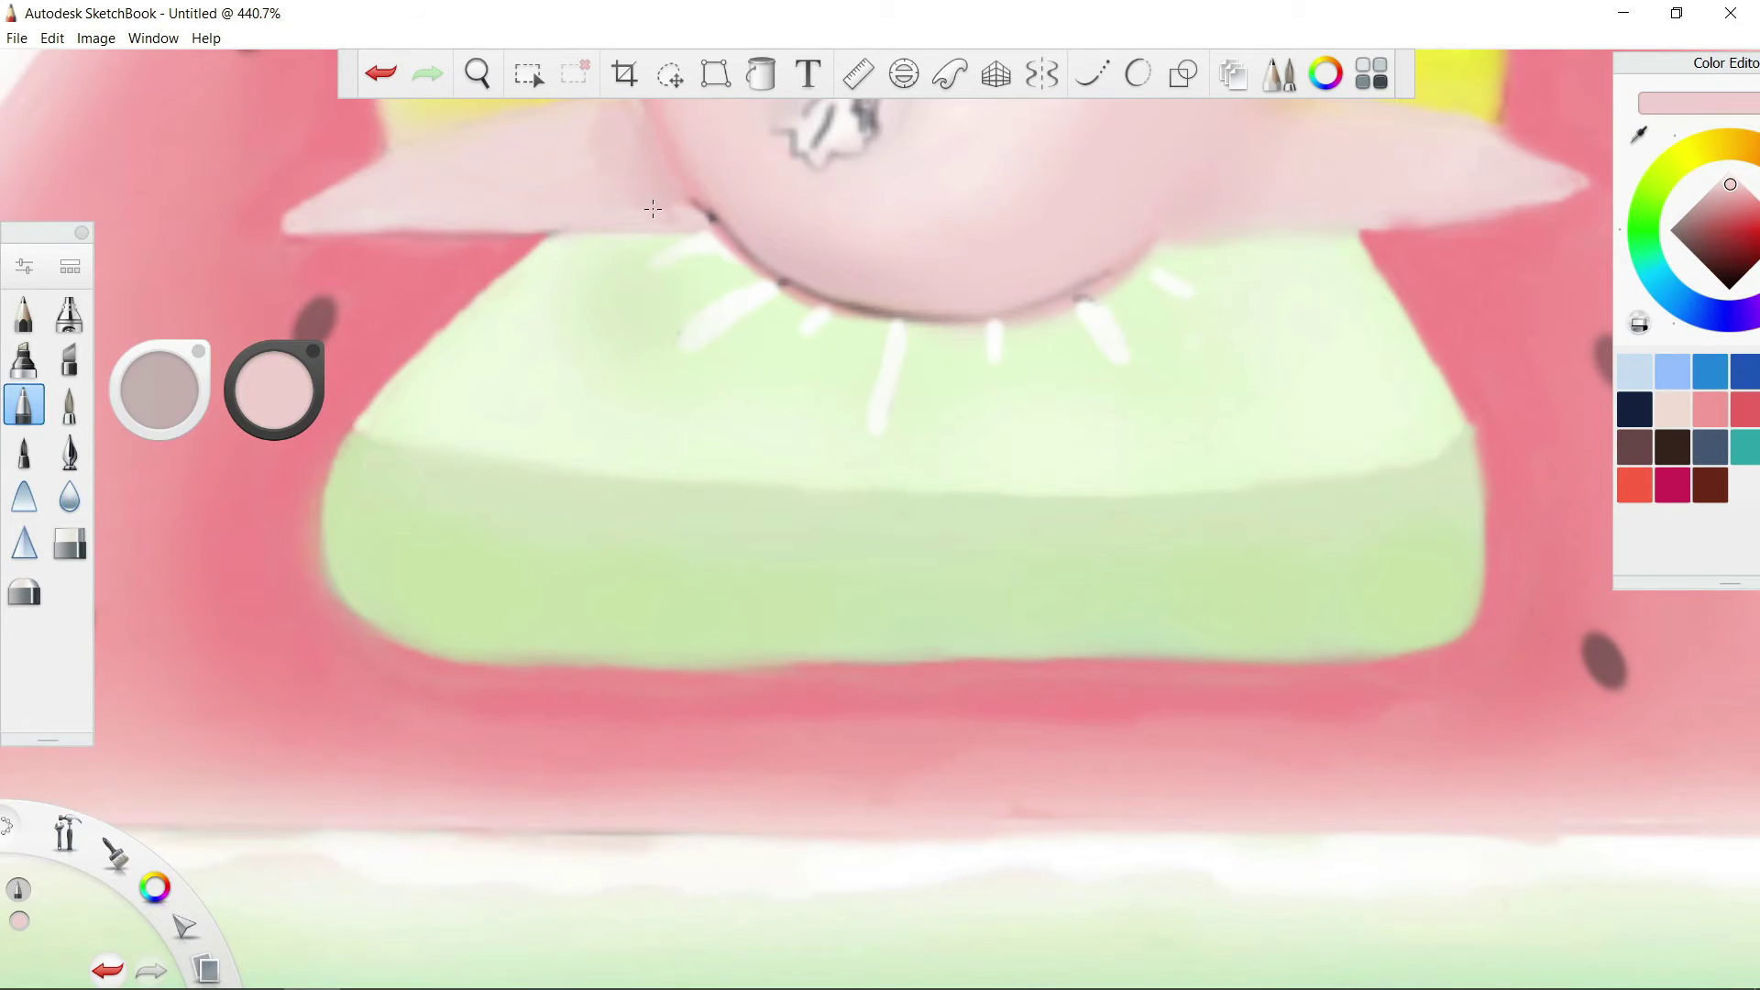
left_click(708, 187, "alt")
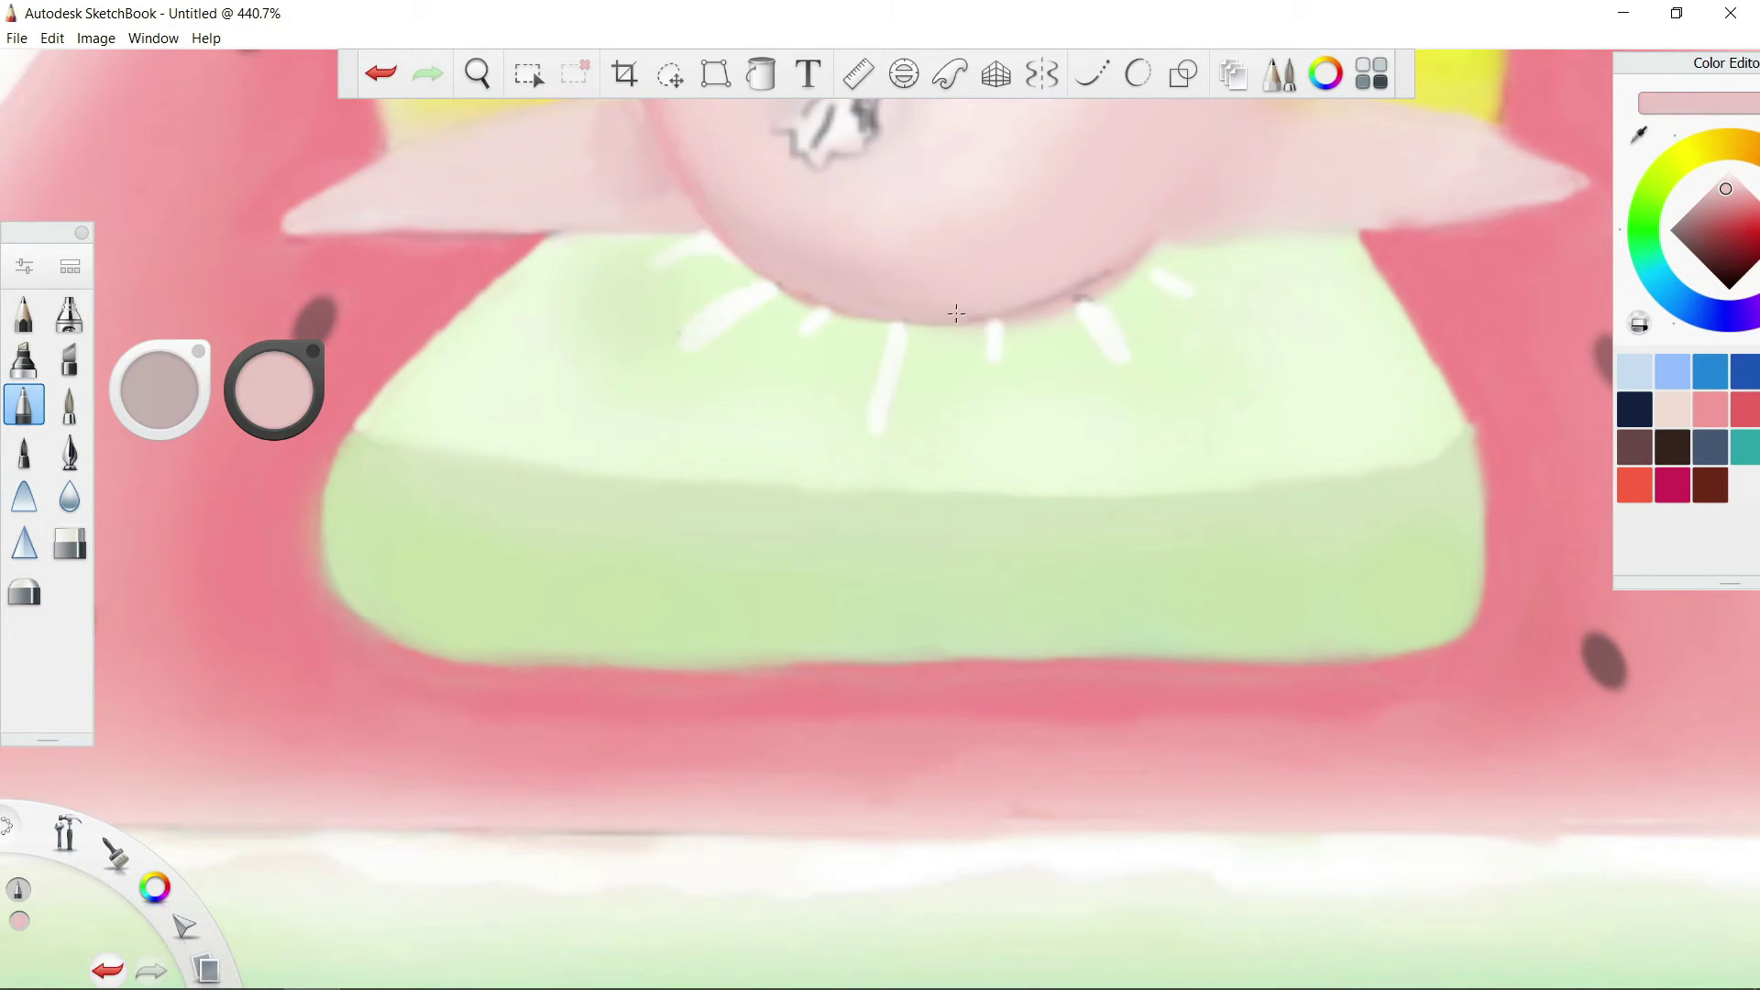
left_click(1083, 246, "alt")
scroll(1083, 247, "up", 3)
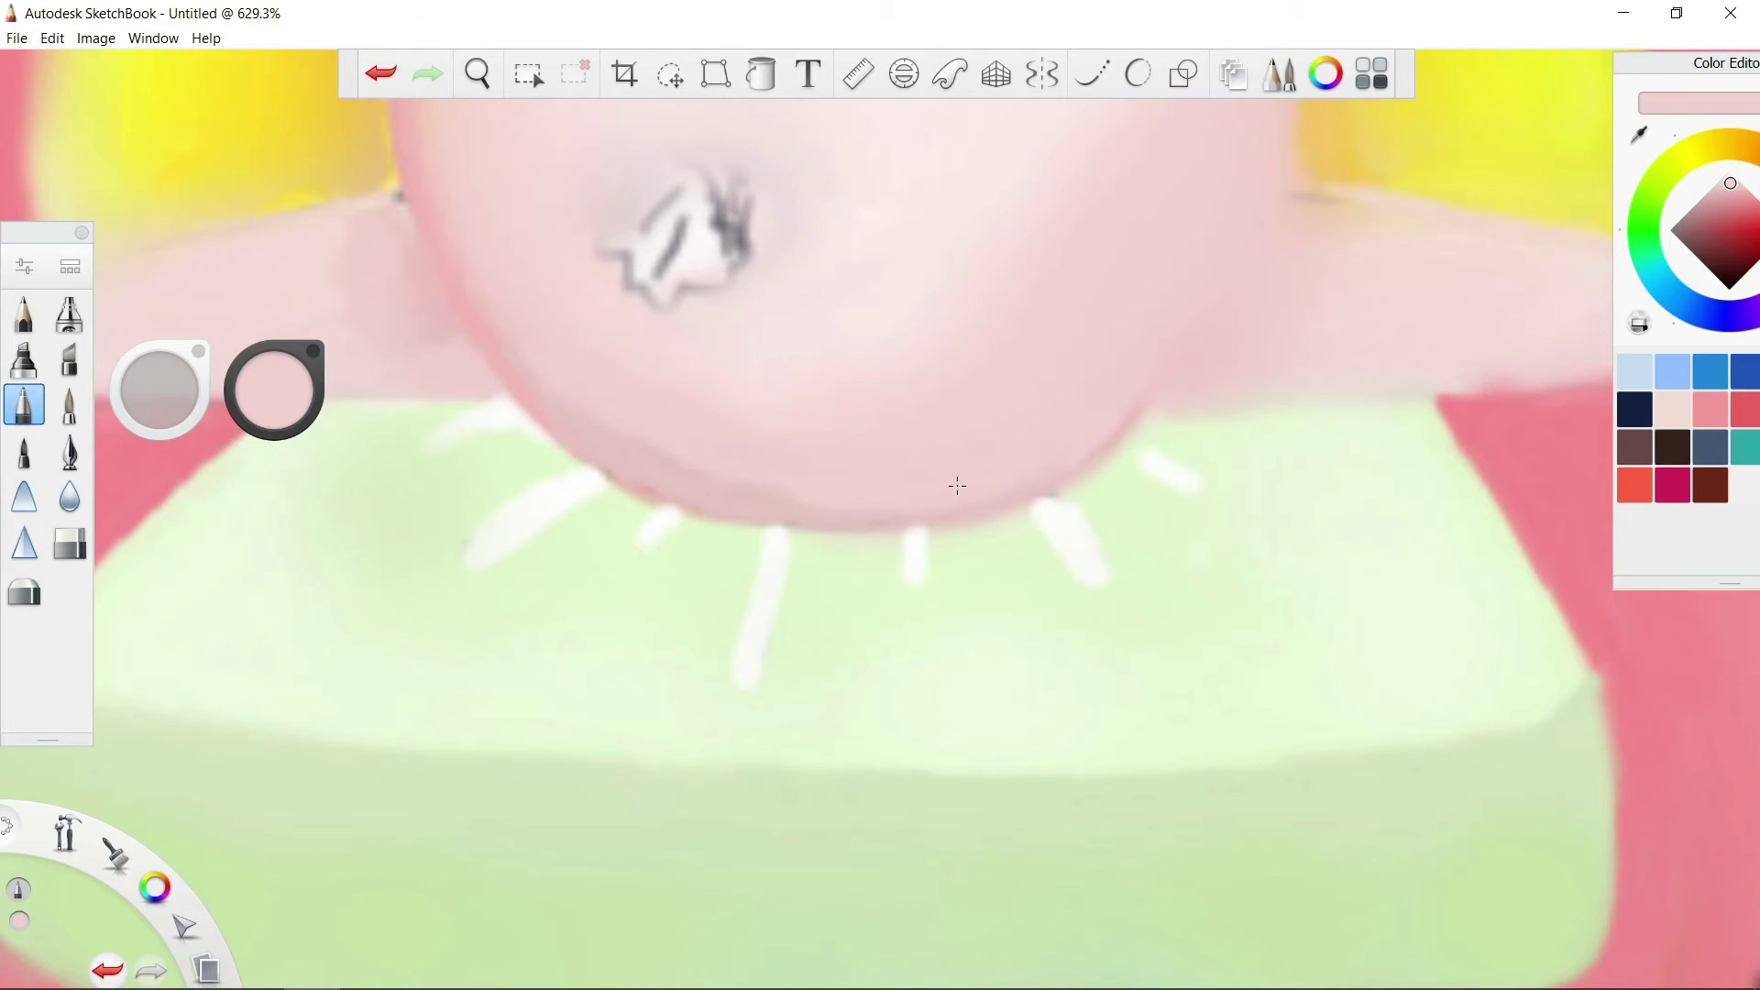
Trace pink over the dark outline of the jagged white mark on the body and clean the right arm's upper edge
left_click(706, 197, "alt")
mouse_move(729, 194)
left_mouse_down()
mouse_move(602, 248)
mouse_move(744, 190)
left_mouse_up()
left_click(1326, 198, "alt")
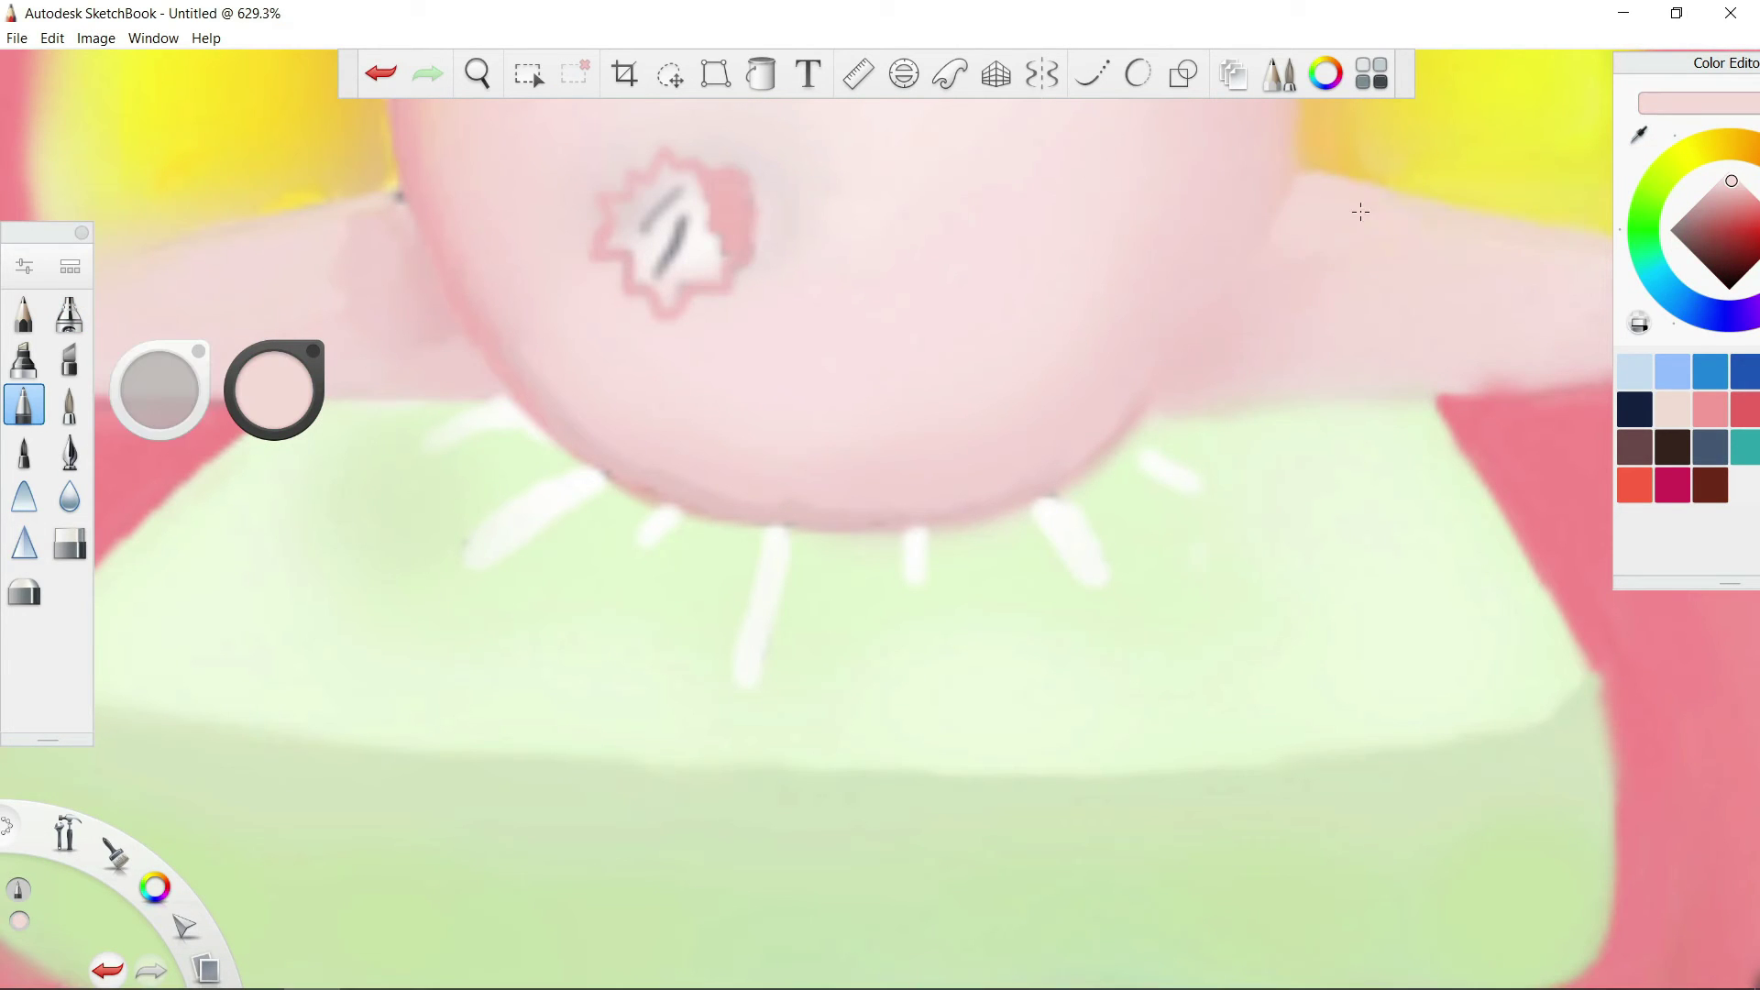
Replace the jagged white mark on the body with a soft round pink spot, blending its edges into the skin
left_click(692, 231, "alt")
mouse_move(667, 194)
left_mouse_down()
mouse_move(717, 244)
mouse_move(674, 286)
left_mouse_up()
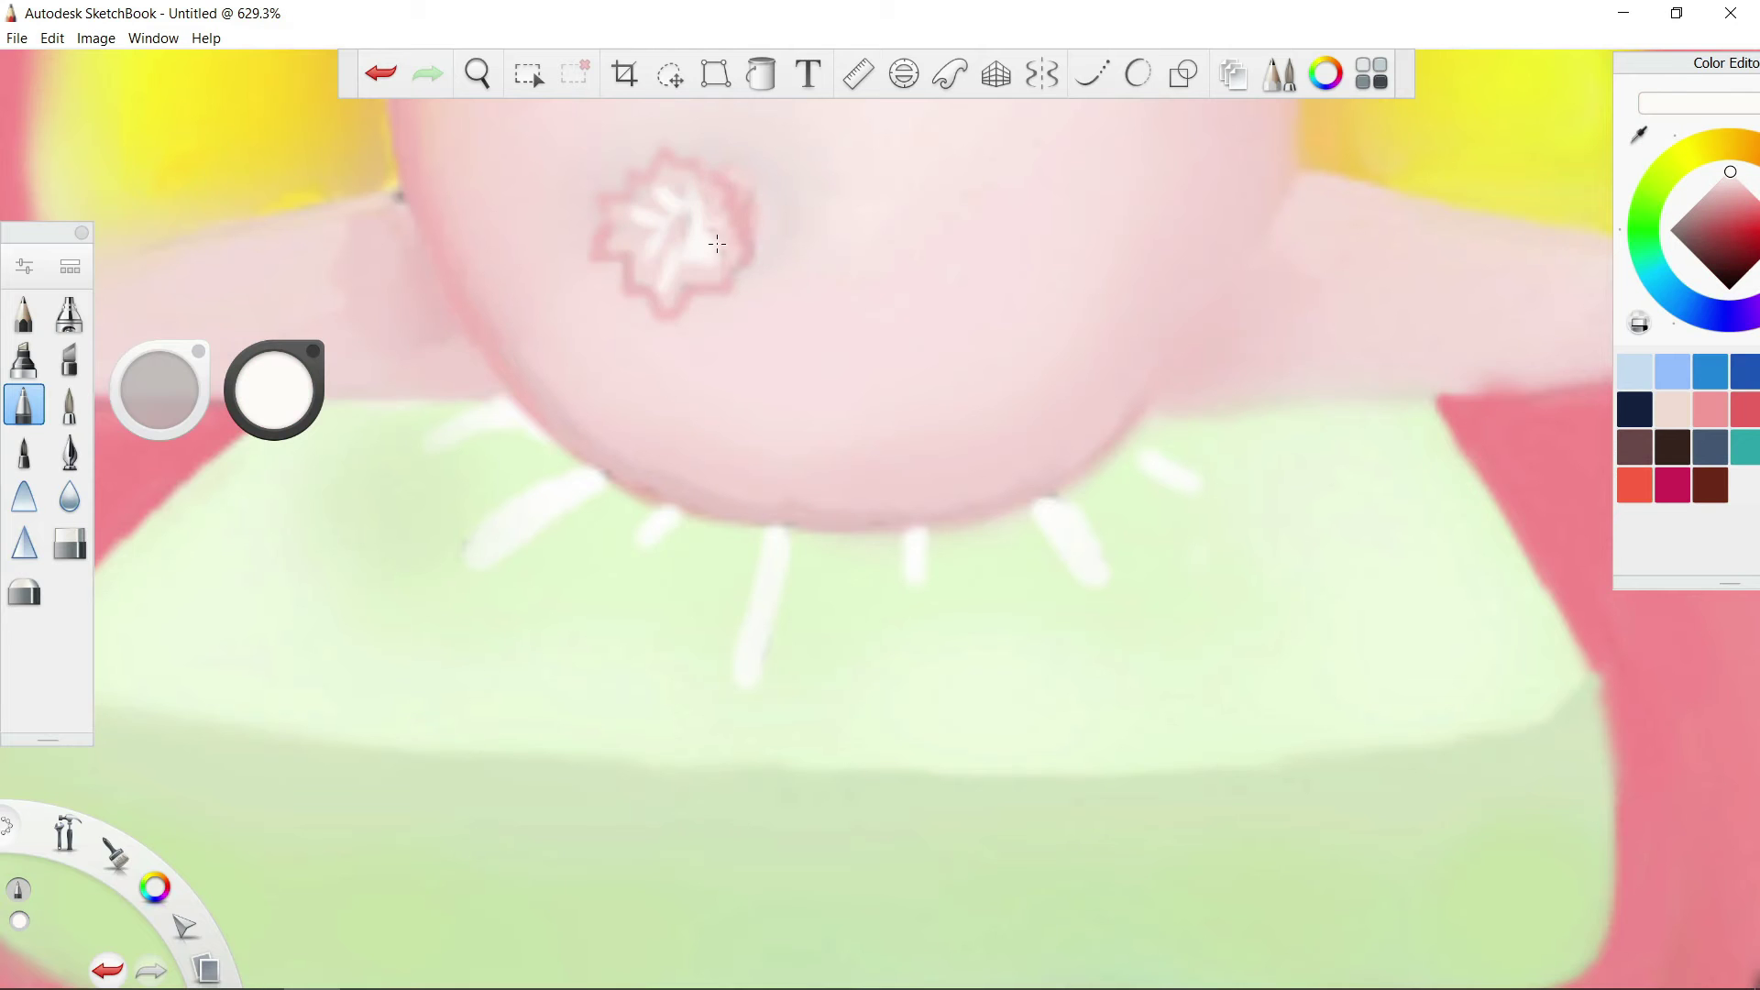
scroll(667, 240, "down", 2)
key("ctrl+z")
scroll(681, 260, "up", 2)
left_click(680, 260, "alt")
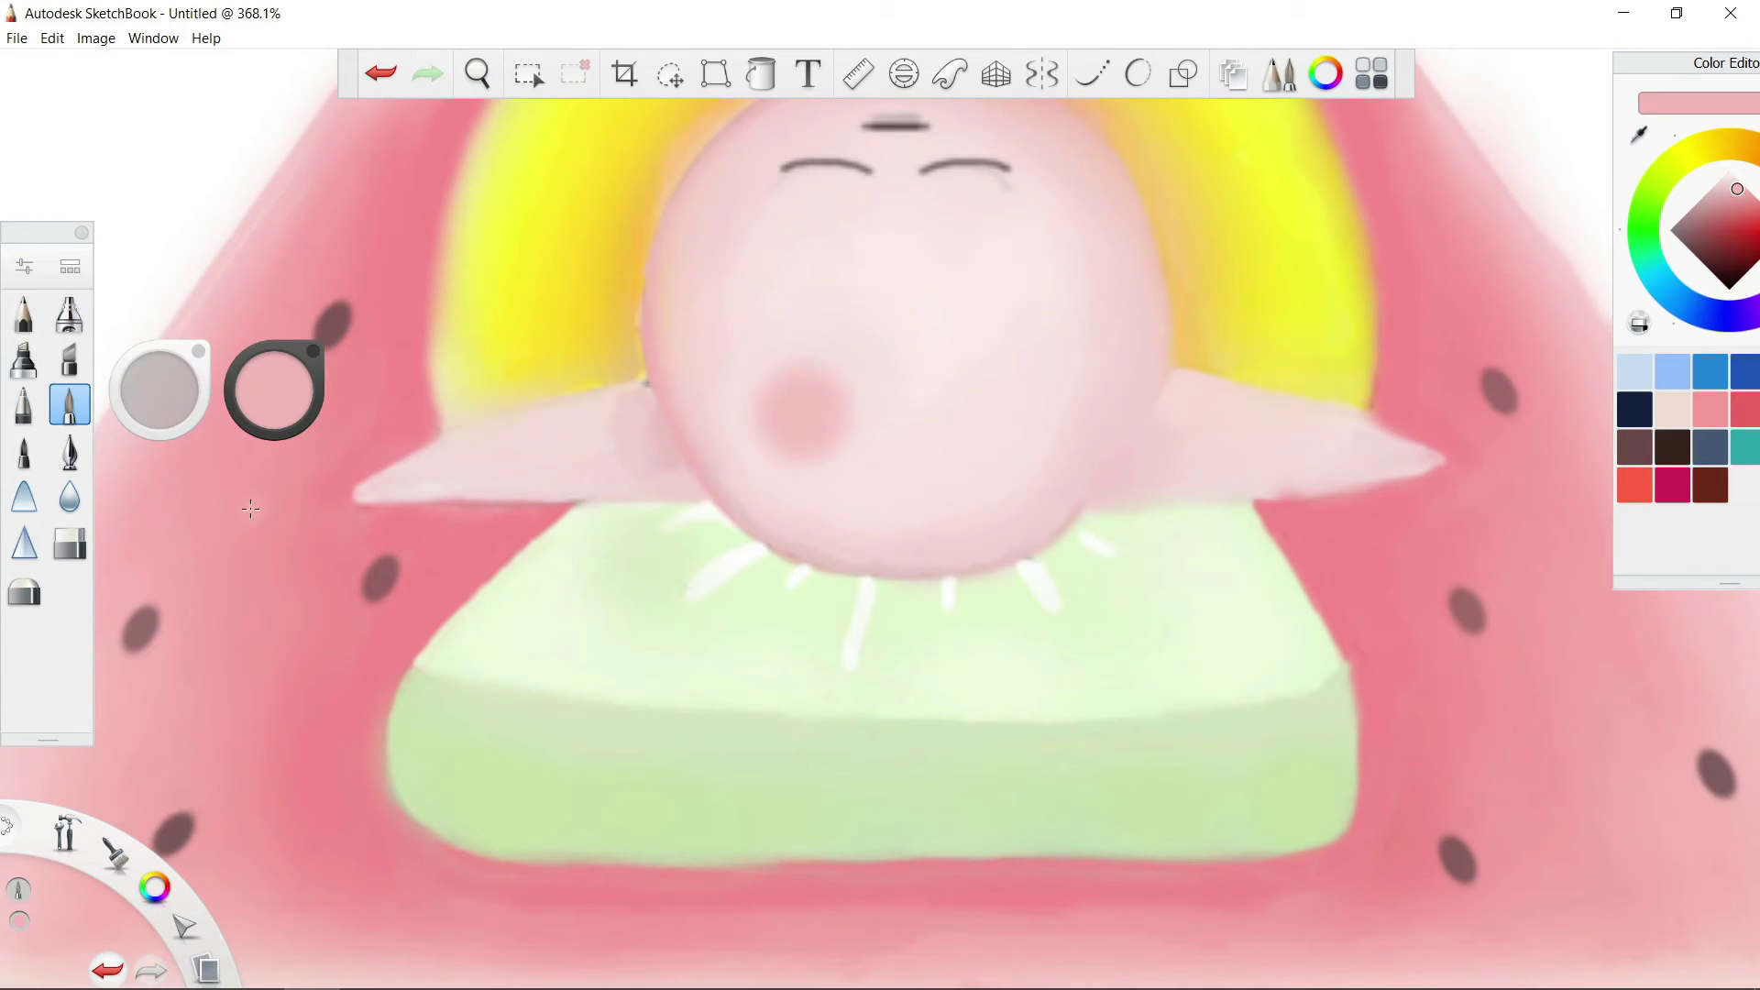
mouse_move(807, 403)
left_mouse_down()
mouse_move(794, 440)
mouse_move(806, 367)
left_mouse_up()
left_click(794, 440, "alt")
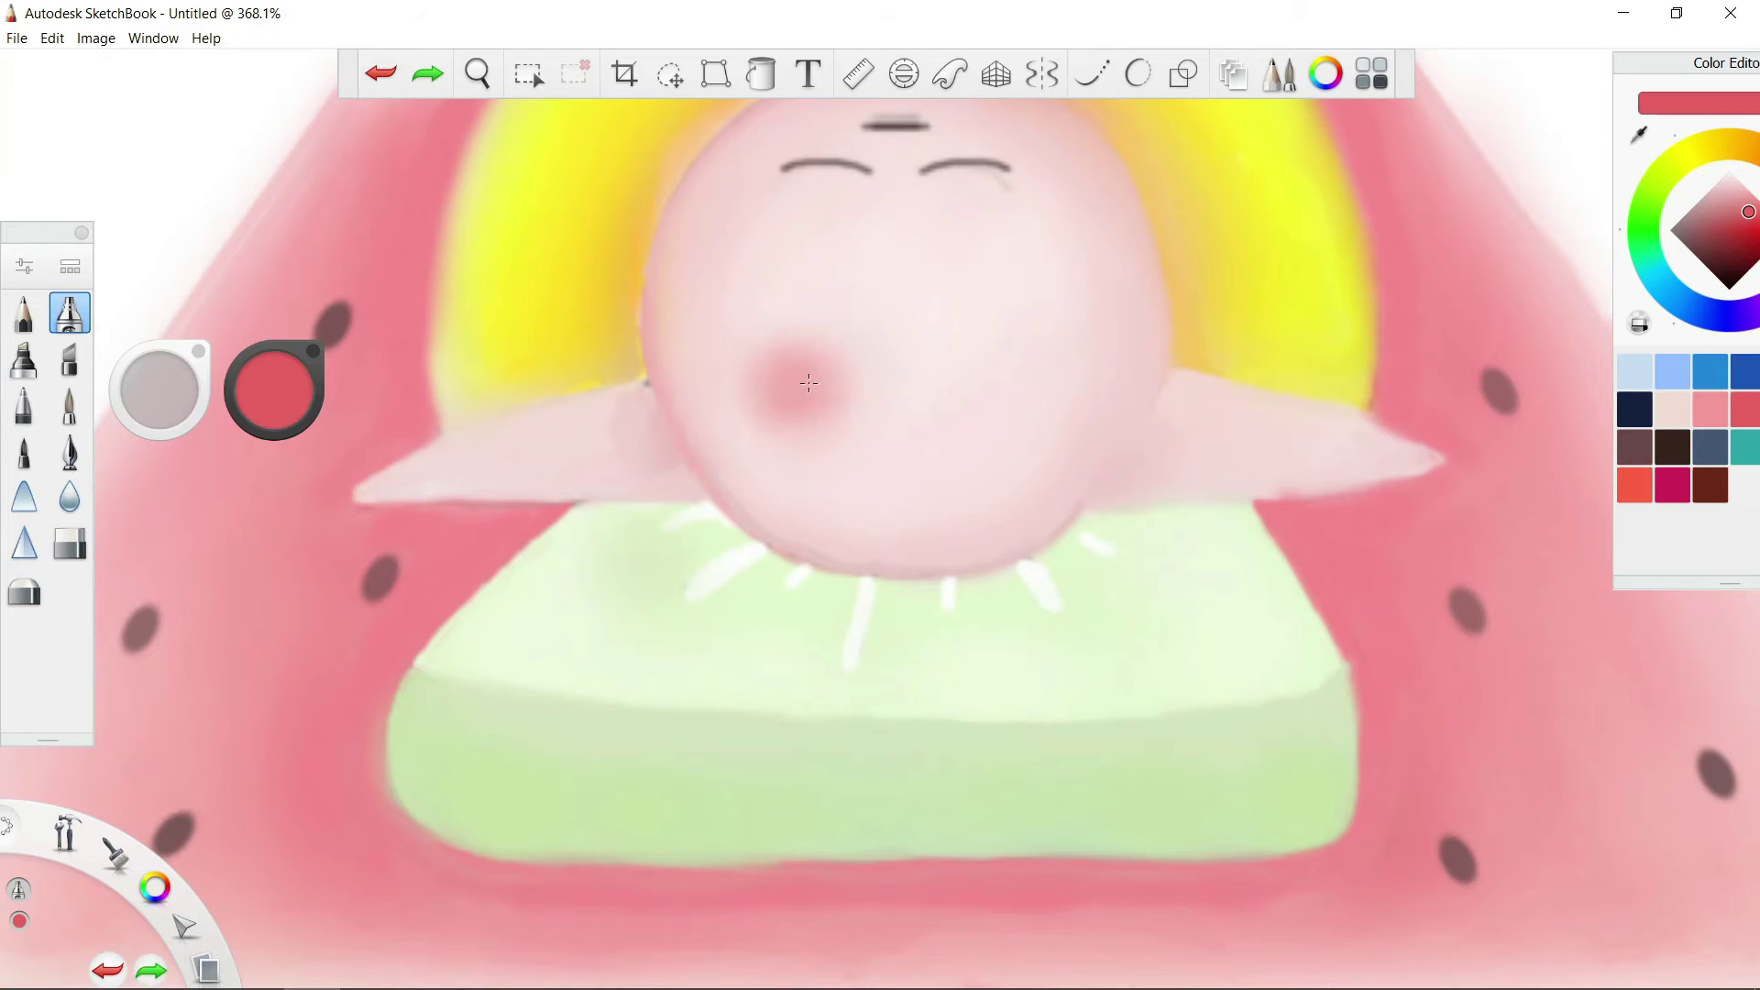
Sharpen the round pink spot on the body and outline it with a thin off-white ring
left_click(1004, 197, "alt")
left_click_drag(1004, 197, 986, 348)
left_click(1687, 211)
left_click(24, 449)
mouse_move(738, 509)
left_mouse_down()
mouse_move(729, 534)
mouse_move(791, 501)
left_mouse_up()
key("ctrl+z")
left_click(728, 522, "alt")
left_click(23, 404)
key("ctrl+z")
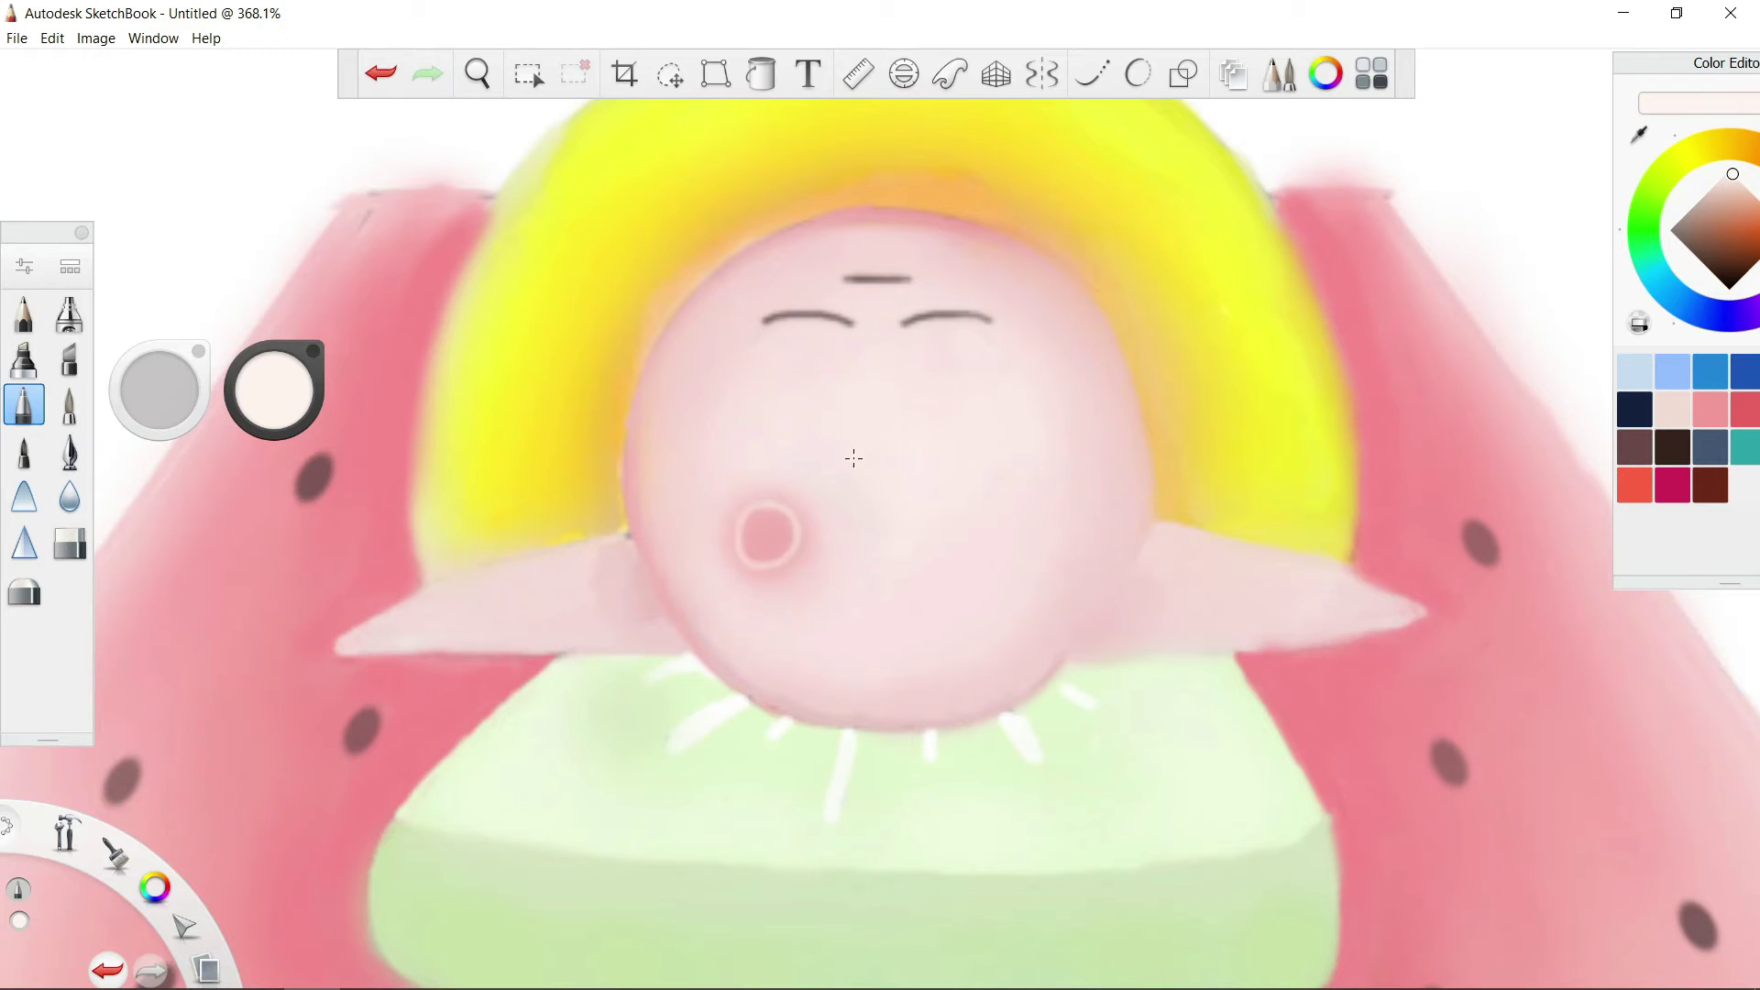
Tint the centre of the ringed pink spot with a soft deeper red
left_click(69, 313)
left_click(771, 412)
key("ctrl+z")
left_click_drag(973, 463, 836, 550)
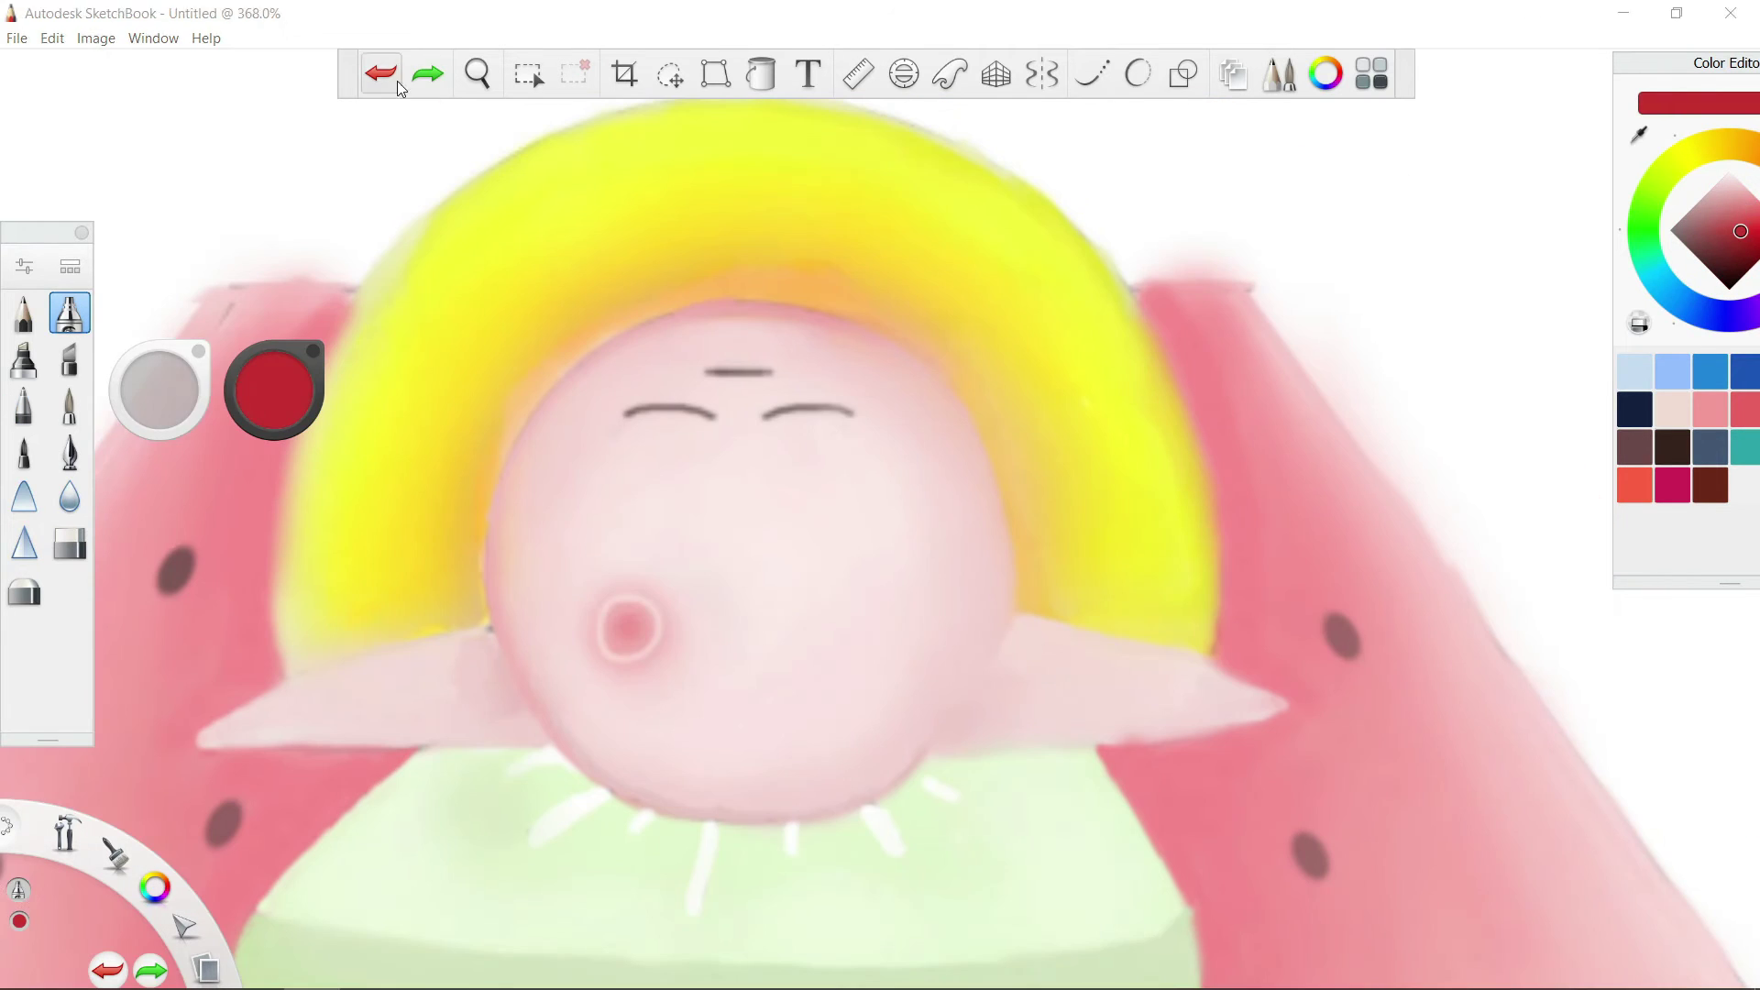
key("ctrl+z")
key("ctrl+z")
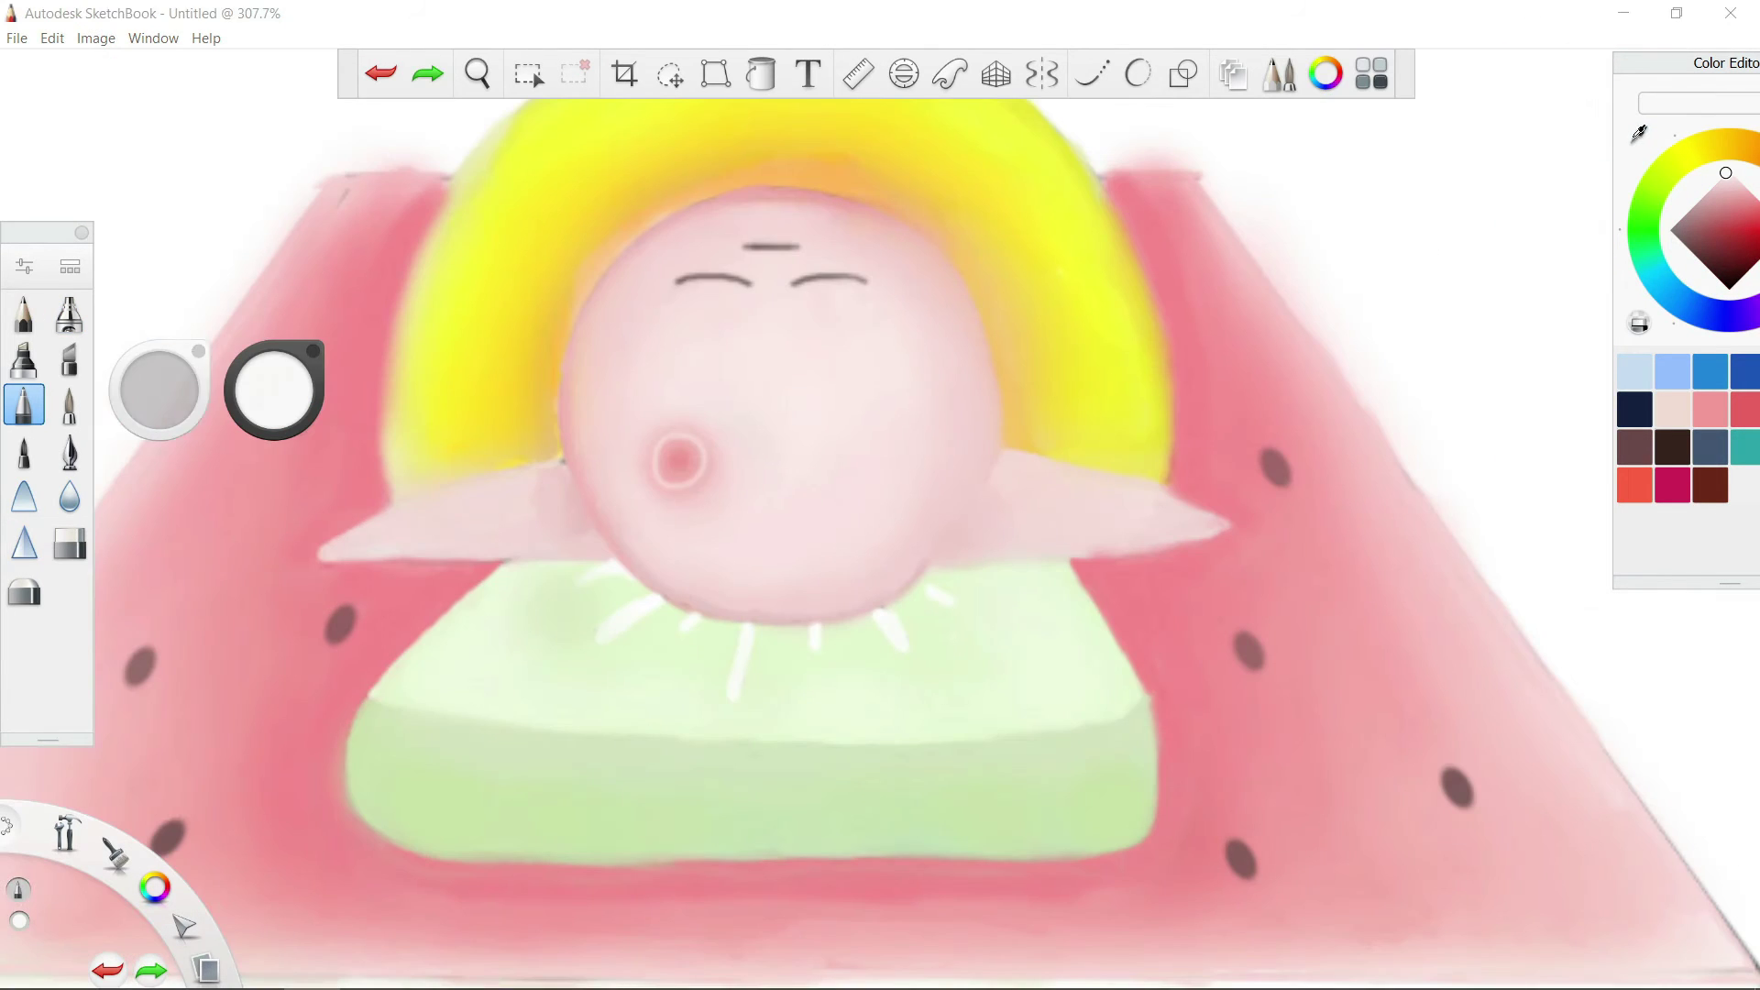
Paint a rounded yellow stub extending from the dome over the left arm and shade its inner part golden
left_click_drag(459, 601, 418, 566)
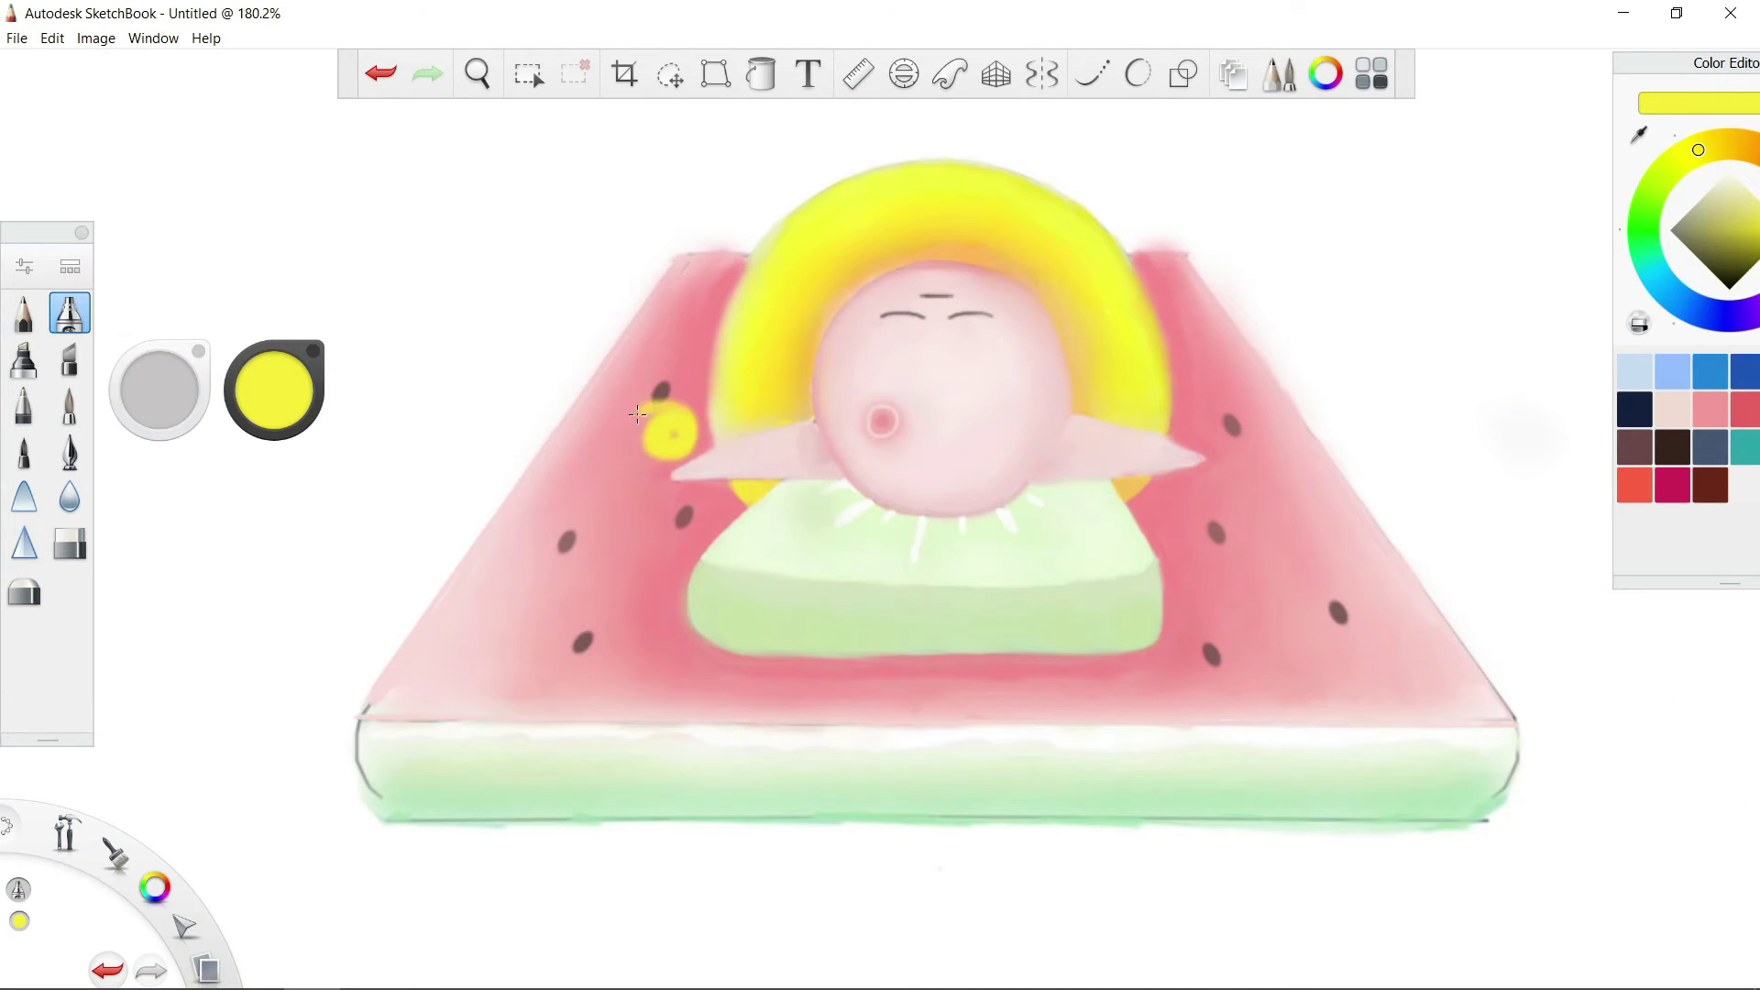
key("ctrl+z")
key("ctrl+z")
key("ctrl+z")
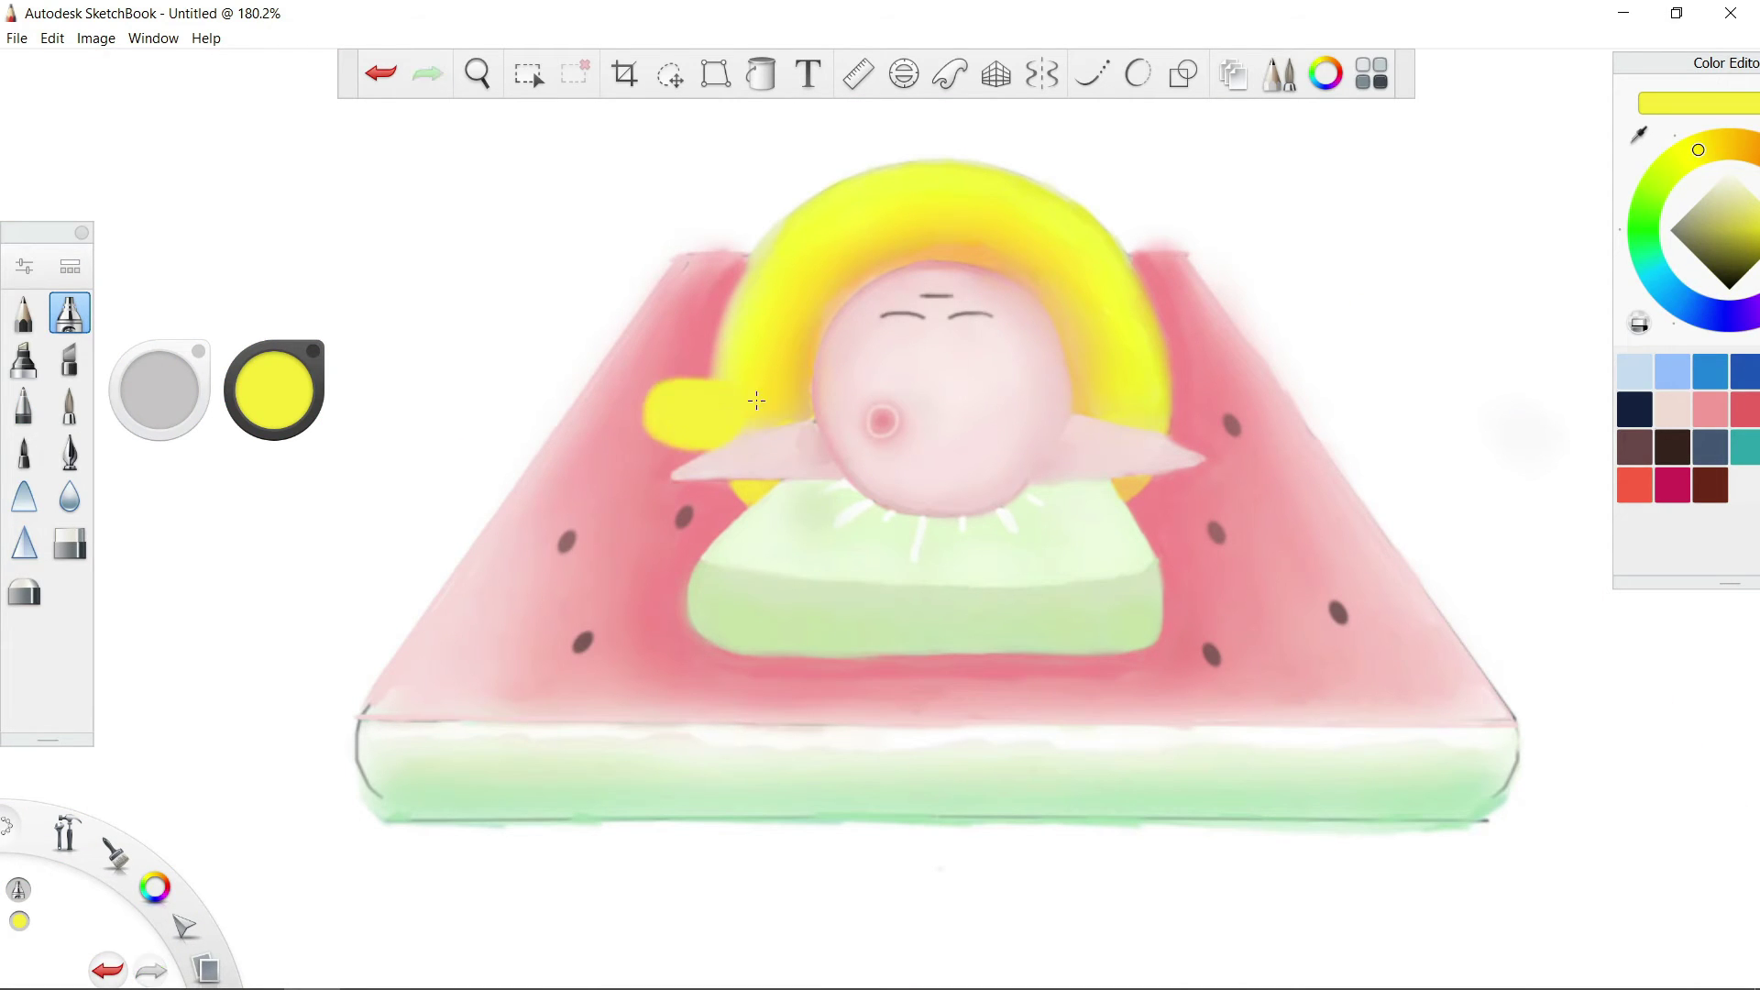
left_click(757, 400, "alt")
left_click(651, 412, "alt")
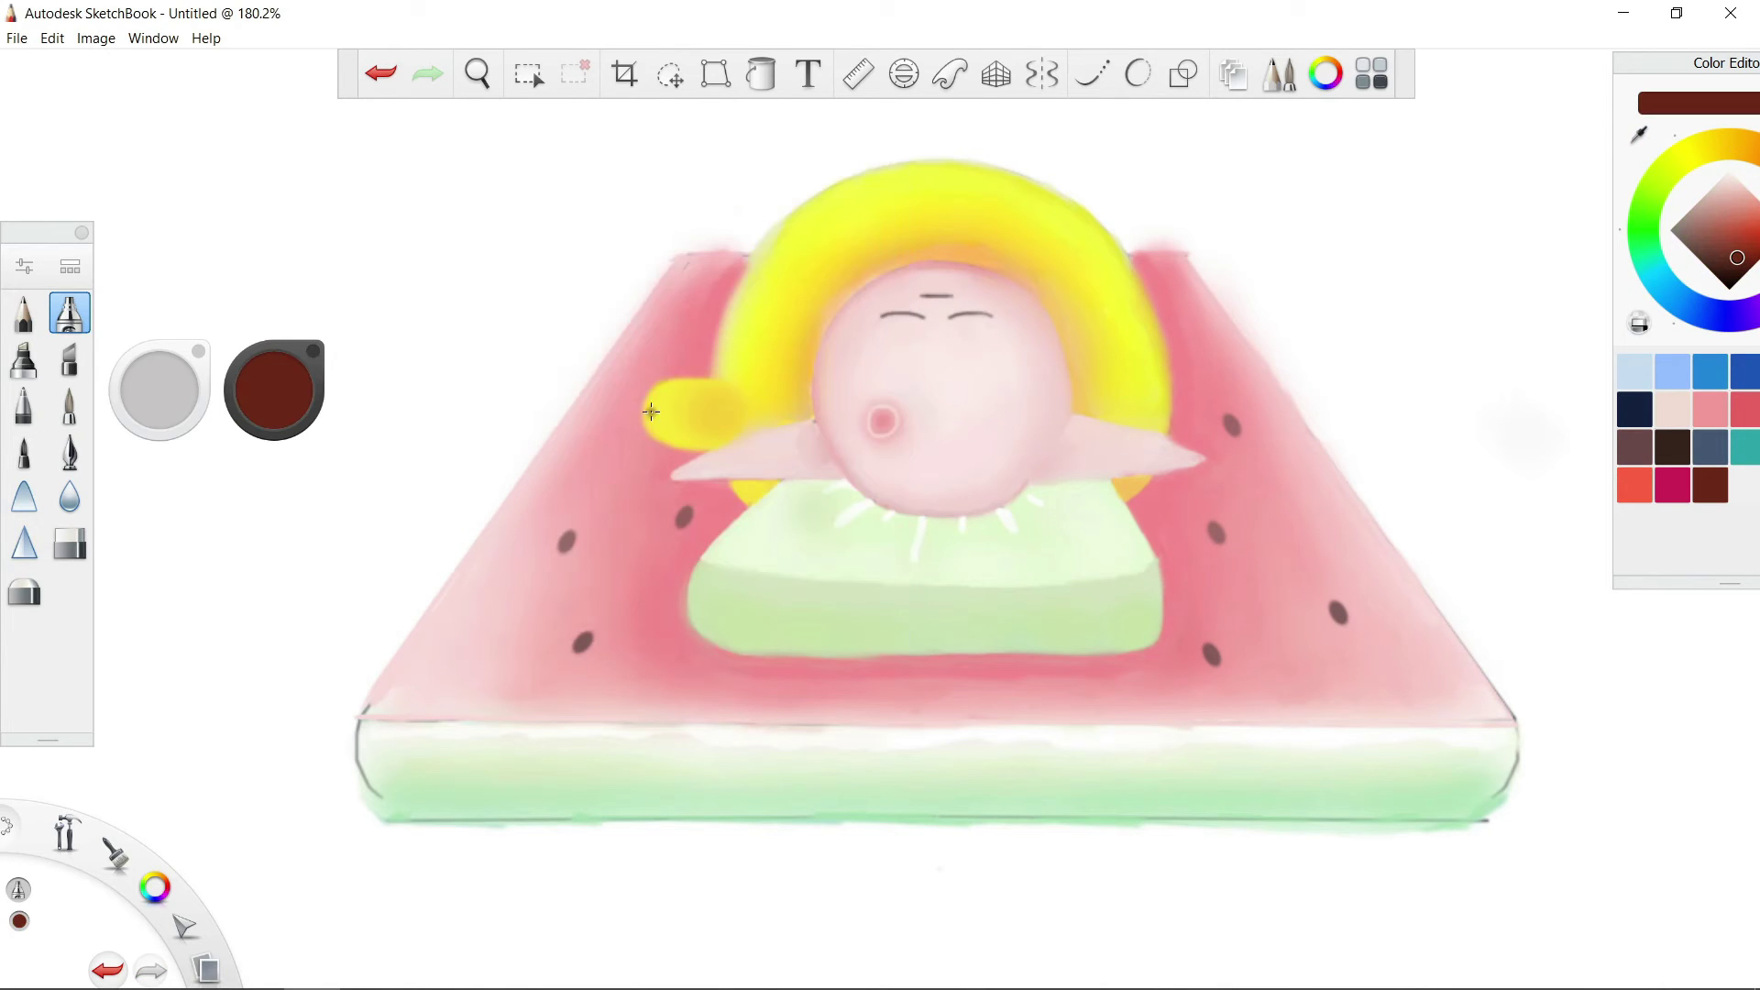
Add a dark brown tip to the end of the yellow stub and two small orange dots on it
key("ctrl+z")
mouse_move(620, 397)
left_mouse_down()
mouse_move(648, 391)
mouse_move(630, 420)
left_mouse_up()
left_click(648, 390, "alt")
left_click(674, 414, "alt")
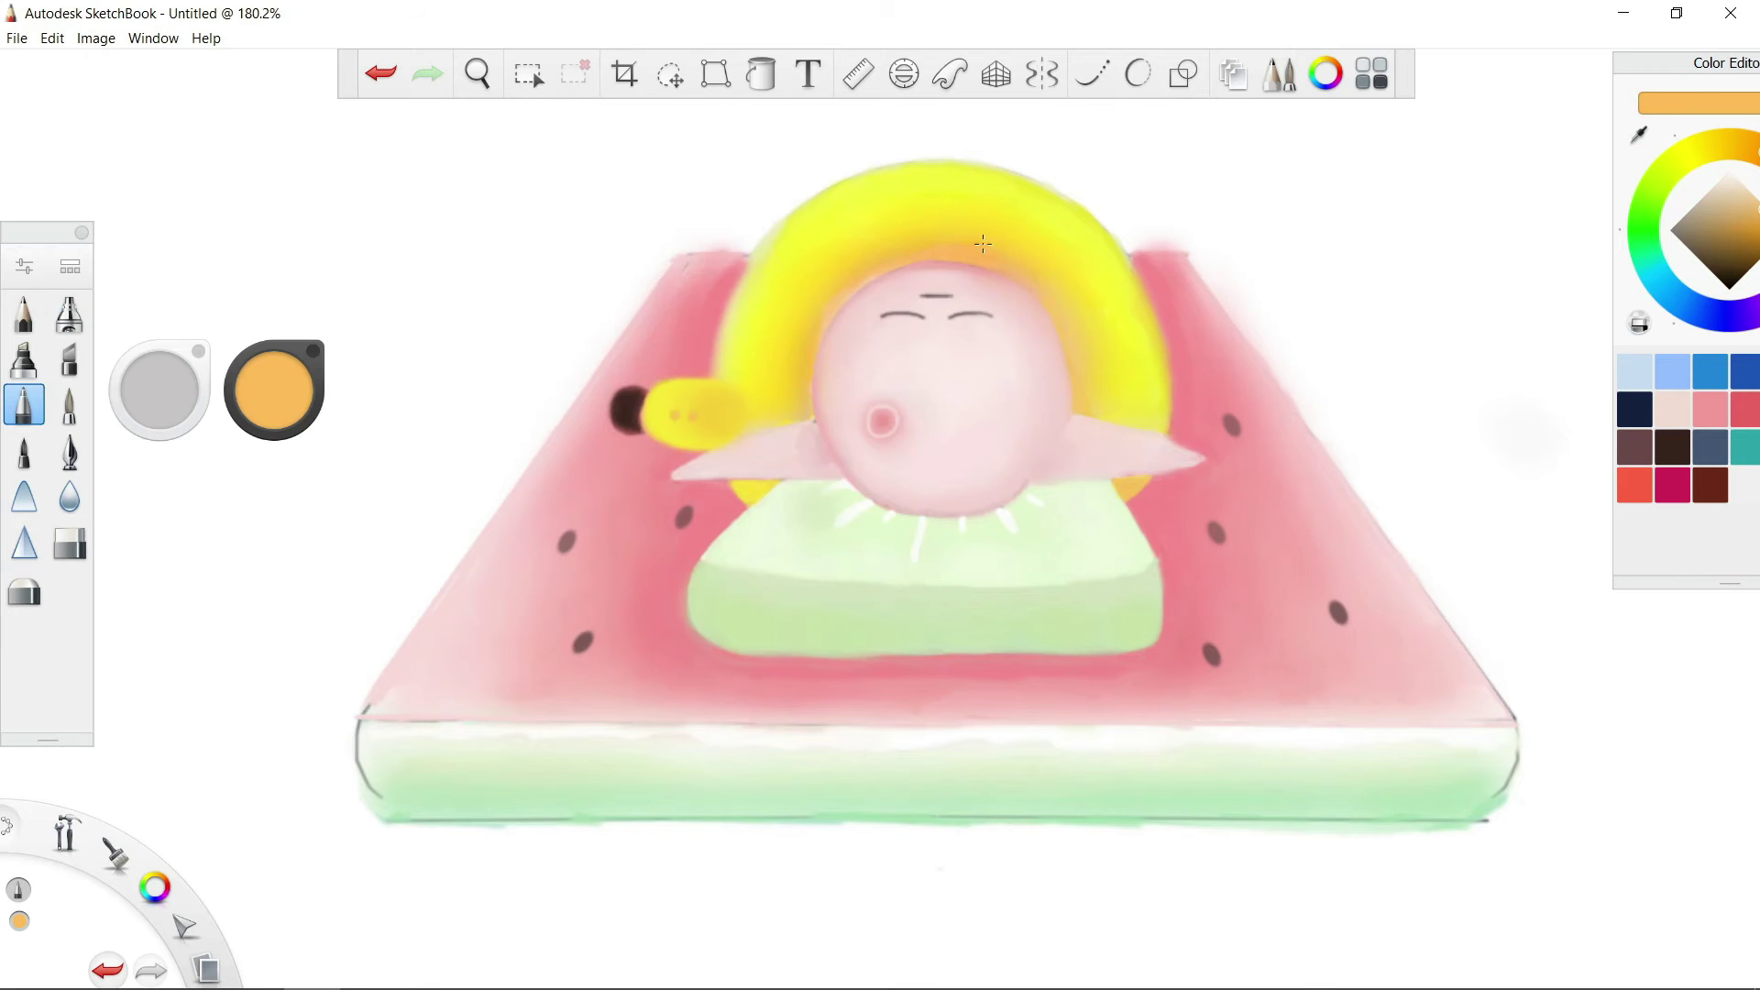
left_click(629, 410, "alt")
key("ctrl+z")
scroll(1260, 540, "down", 2)
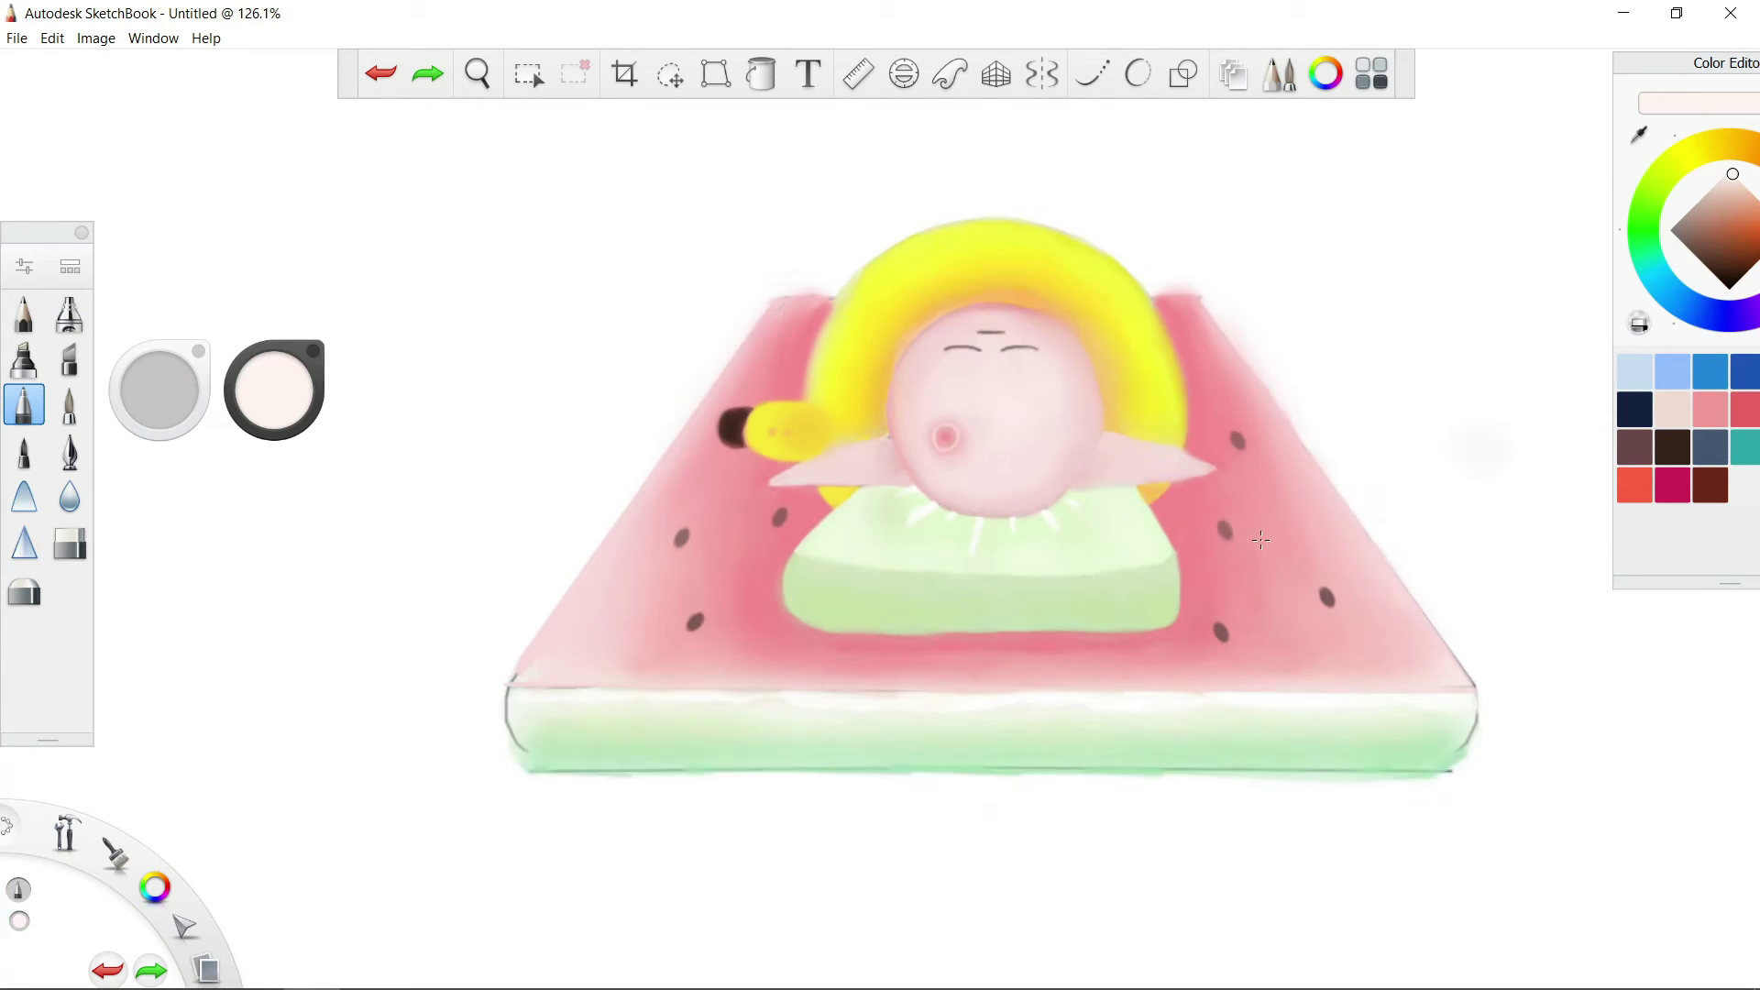
Clear the dark outline from the watermelon rind on Layer3 and paint a white band along the rind's upper edge
scroll(1260, 540, "down", 1)
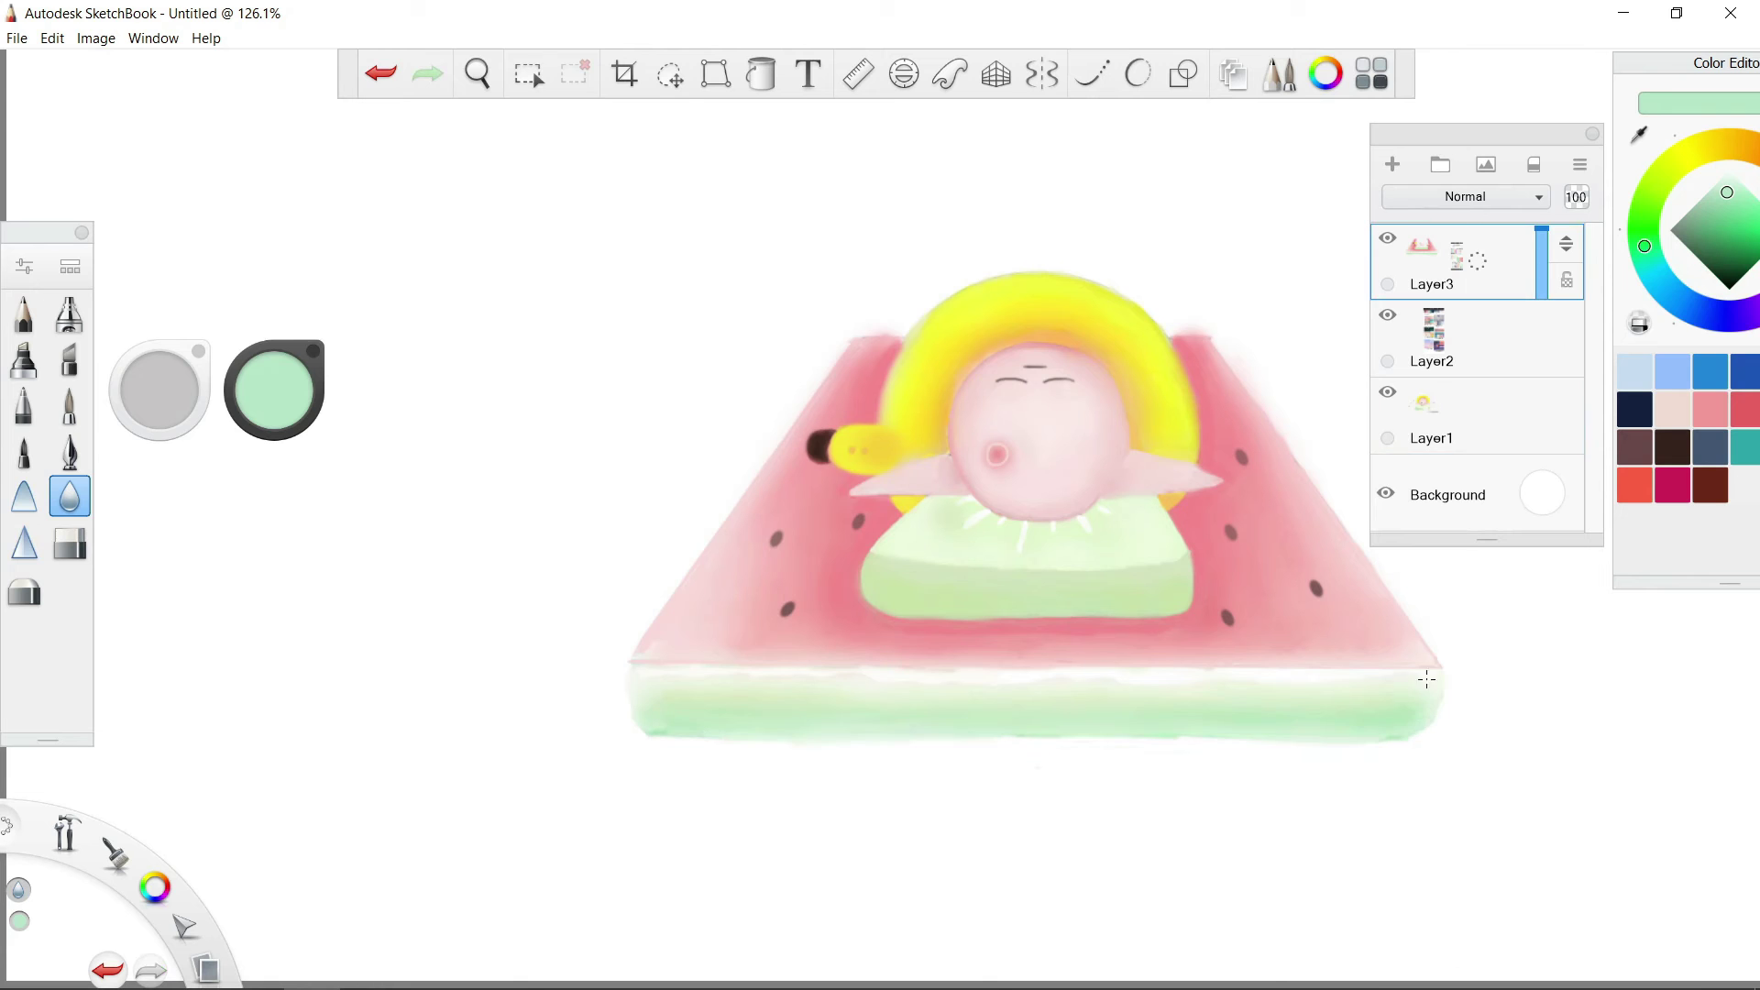
left_click_drag(1426, 680, 1321, 682)
left_click(1494, 409)
left_click(1431, 275)
left_click_drag(667, 680, 1248, 677)
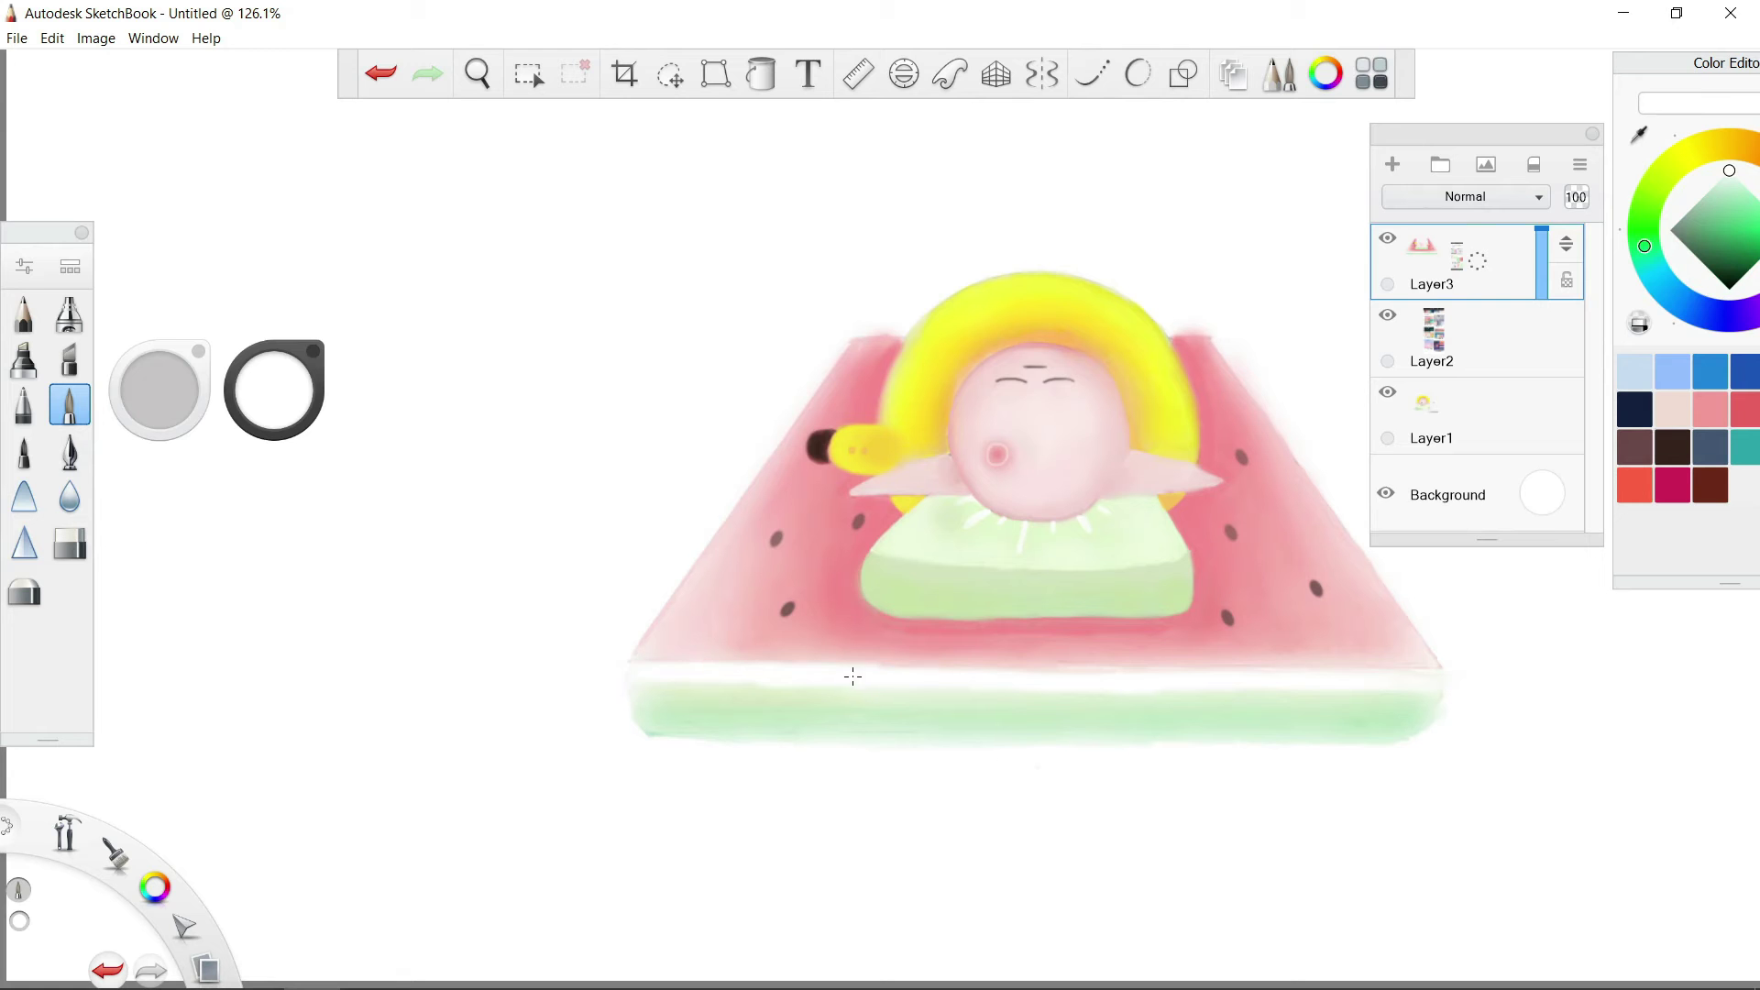
Delete Layer2 and darken the character's closed eyes and mouth with near-black strokes
scroll(1214, 278, "up", 4)
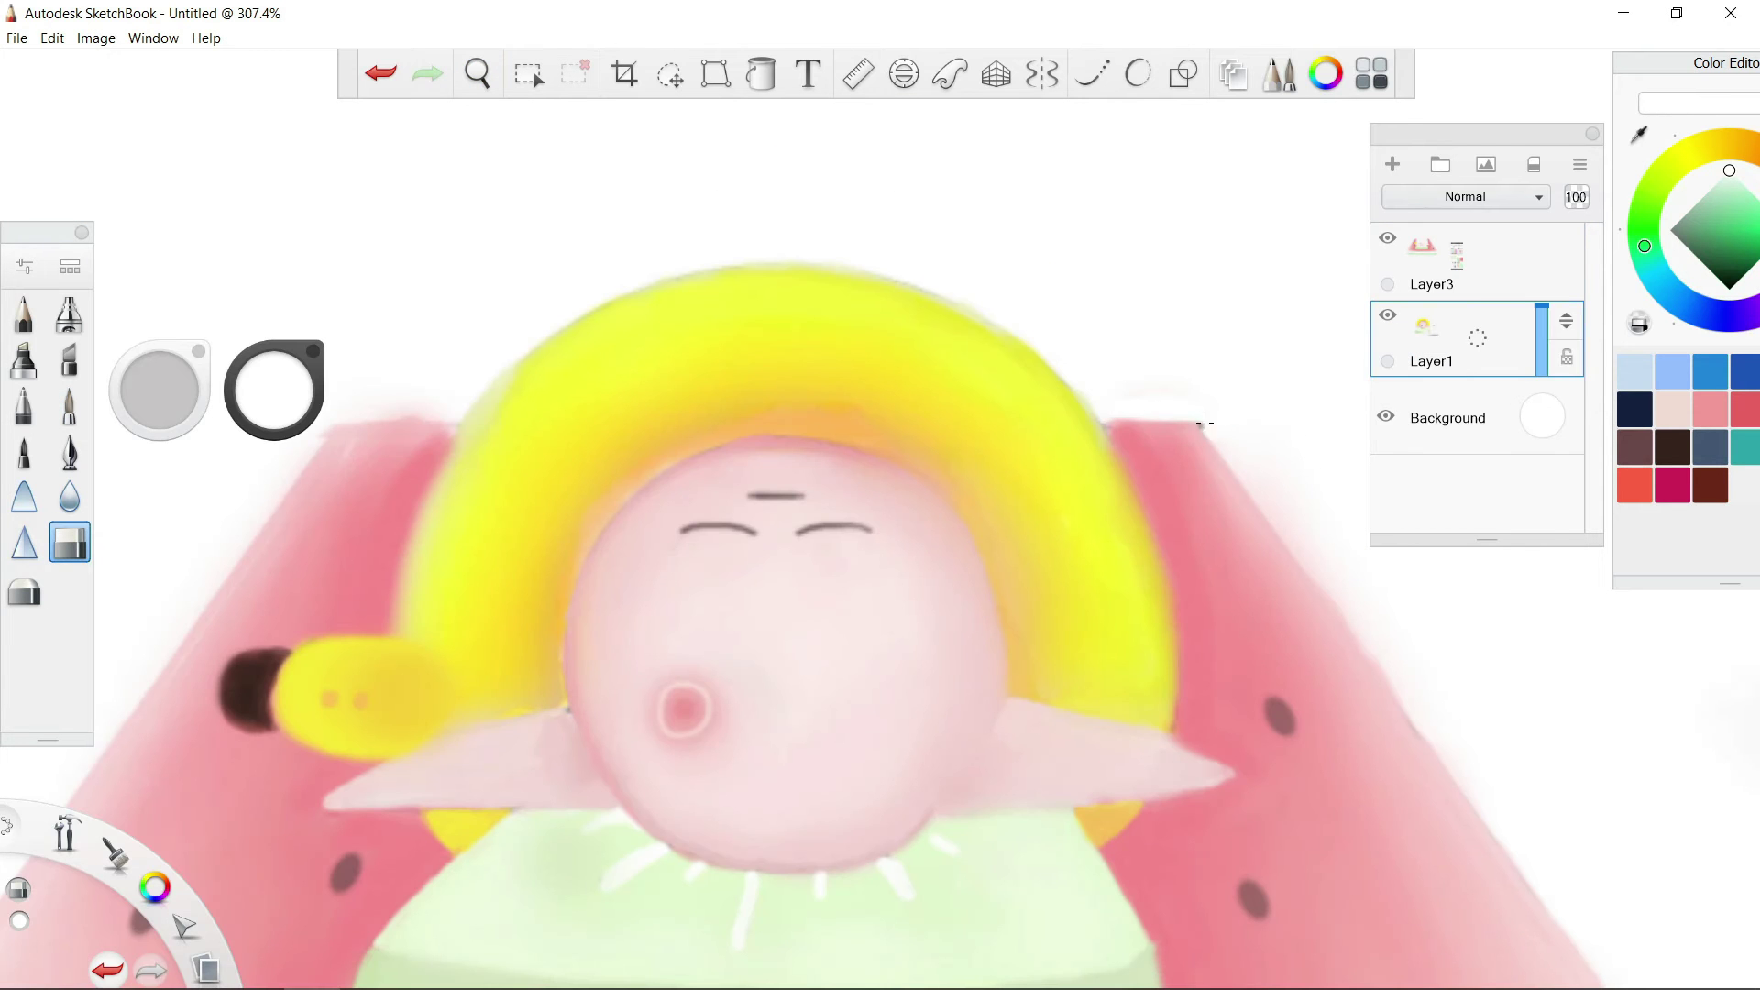
scroll(410, 409, "down", 2)
scroll(731, 354, "up", 6)
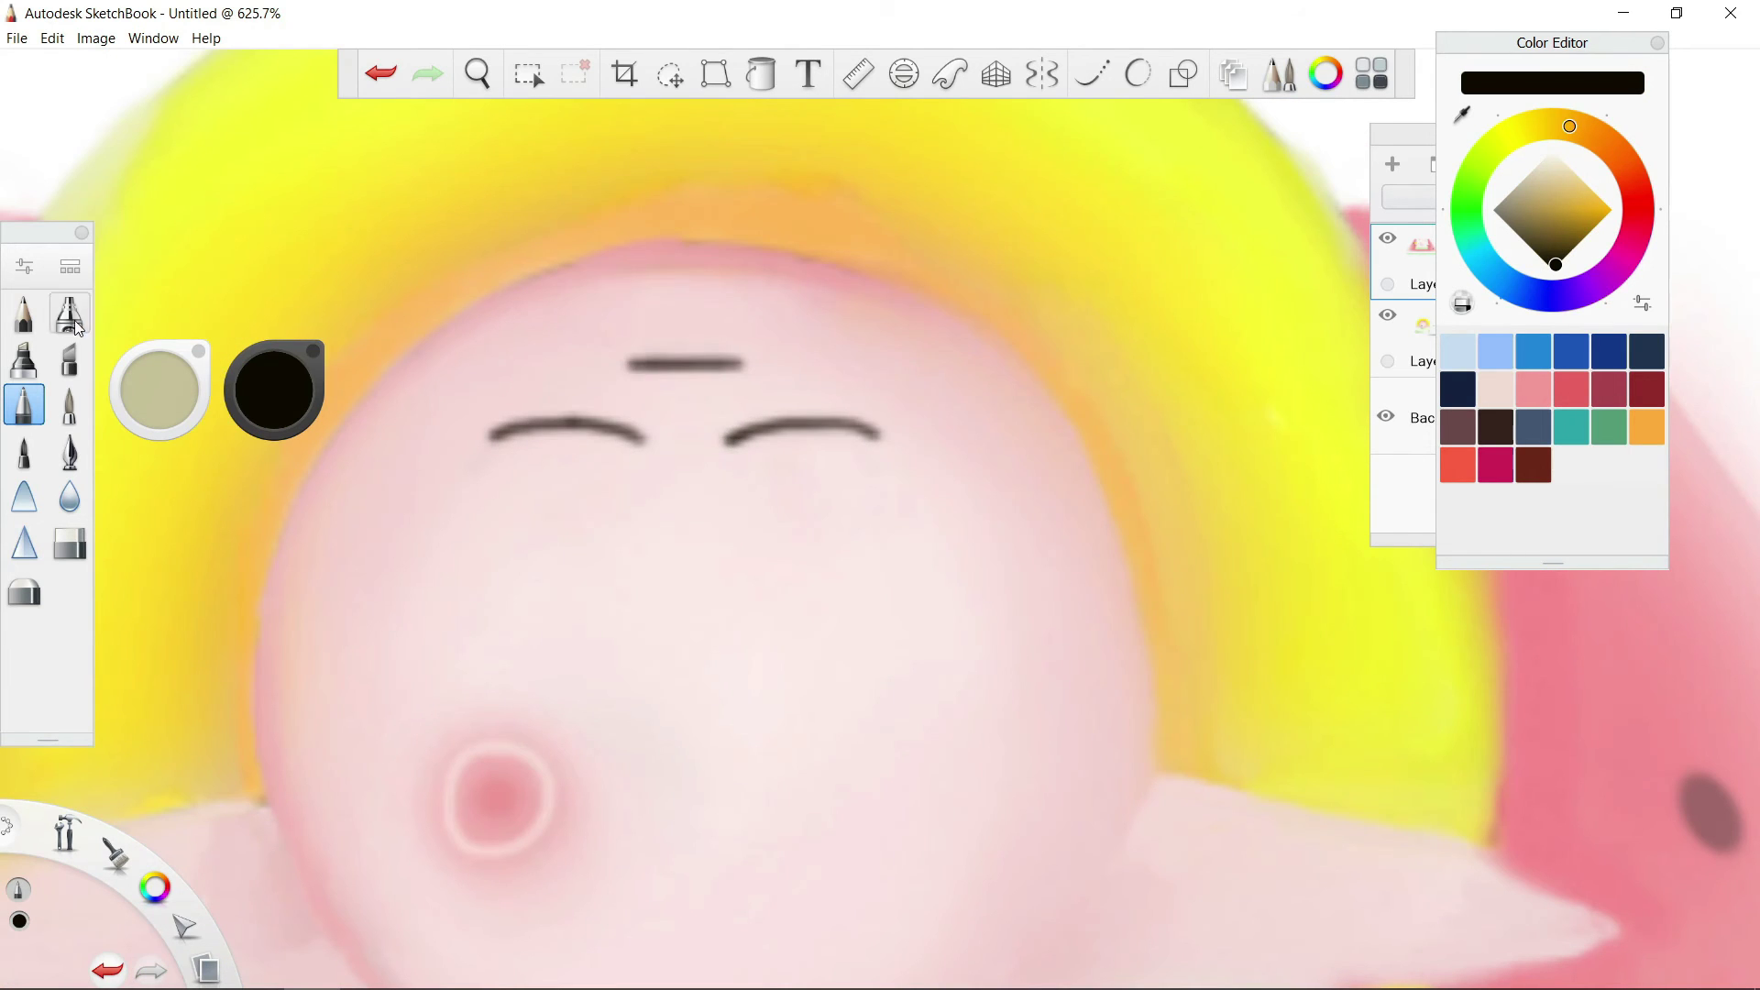
double_click(74, 321)
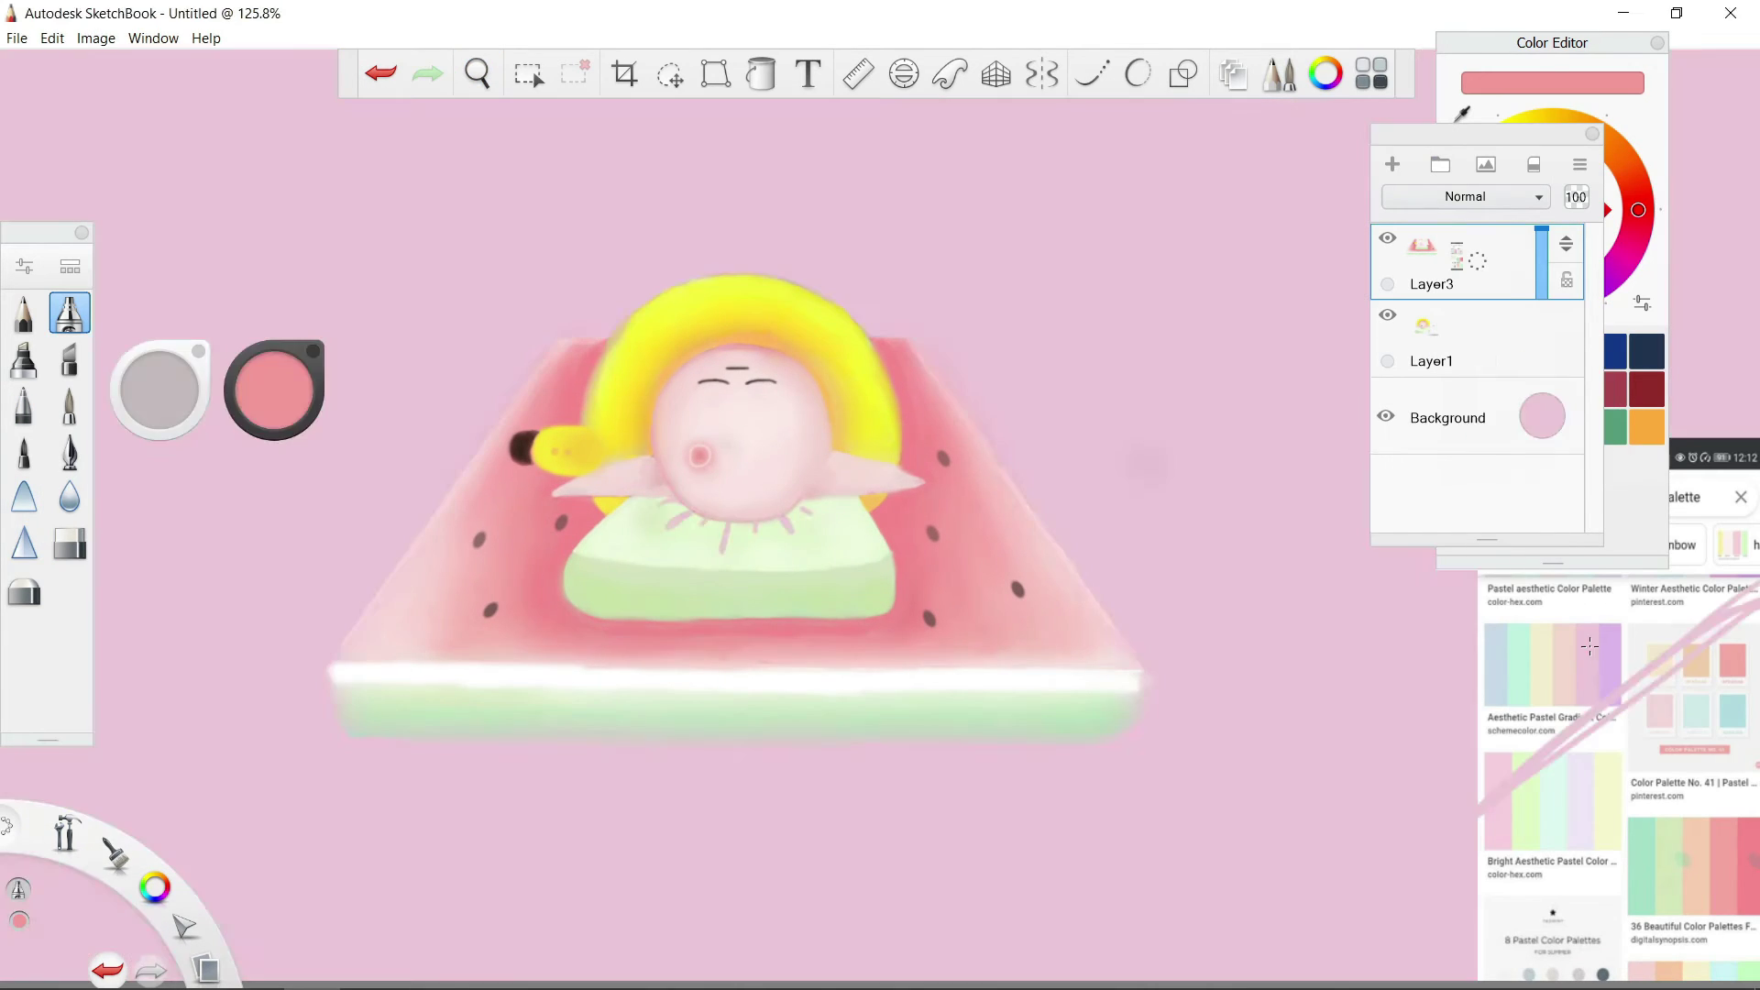
Try light pink and peach tones for the canvas background
mouse_move(1543, 417)
left_mouse_down()
mouse_move(1531, 444)
mouse_move(1533, 420)
mouse_move(1710, 542)
mouse_move(1696, 660)
mouse_move(1550, 387)
left_mouse_up()
key("e")
key("ctrl+z")
scroll(1348, 848, "up", 4)
scroll(825, 747, "down", 4)
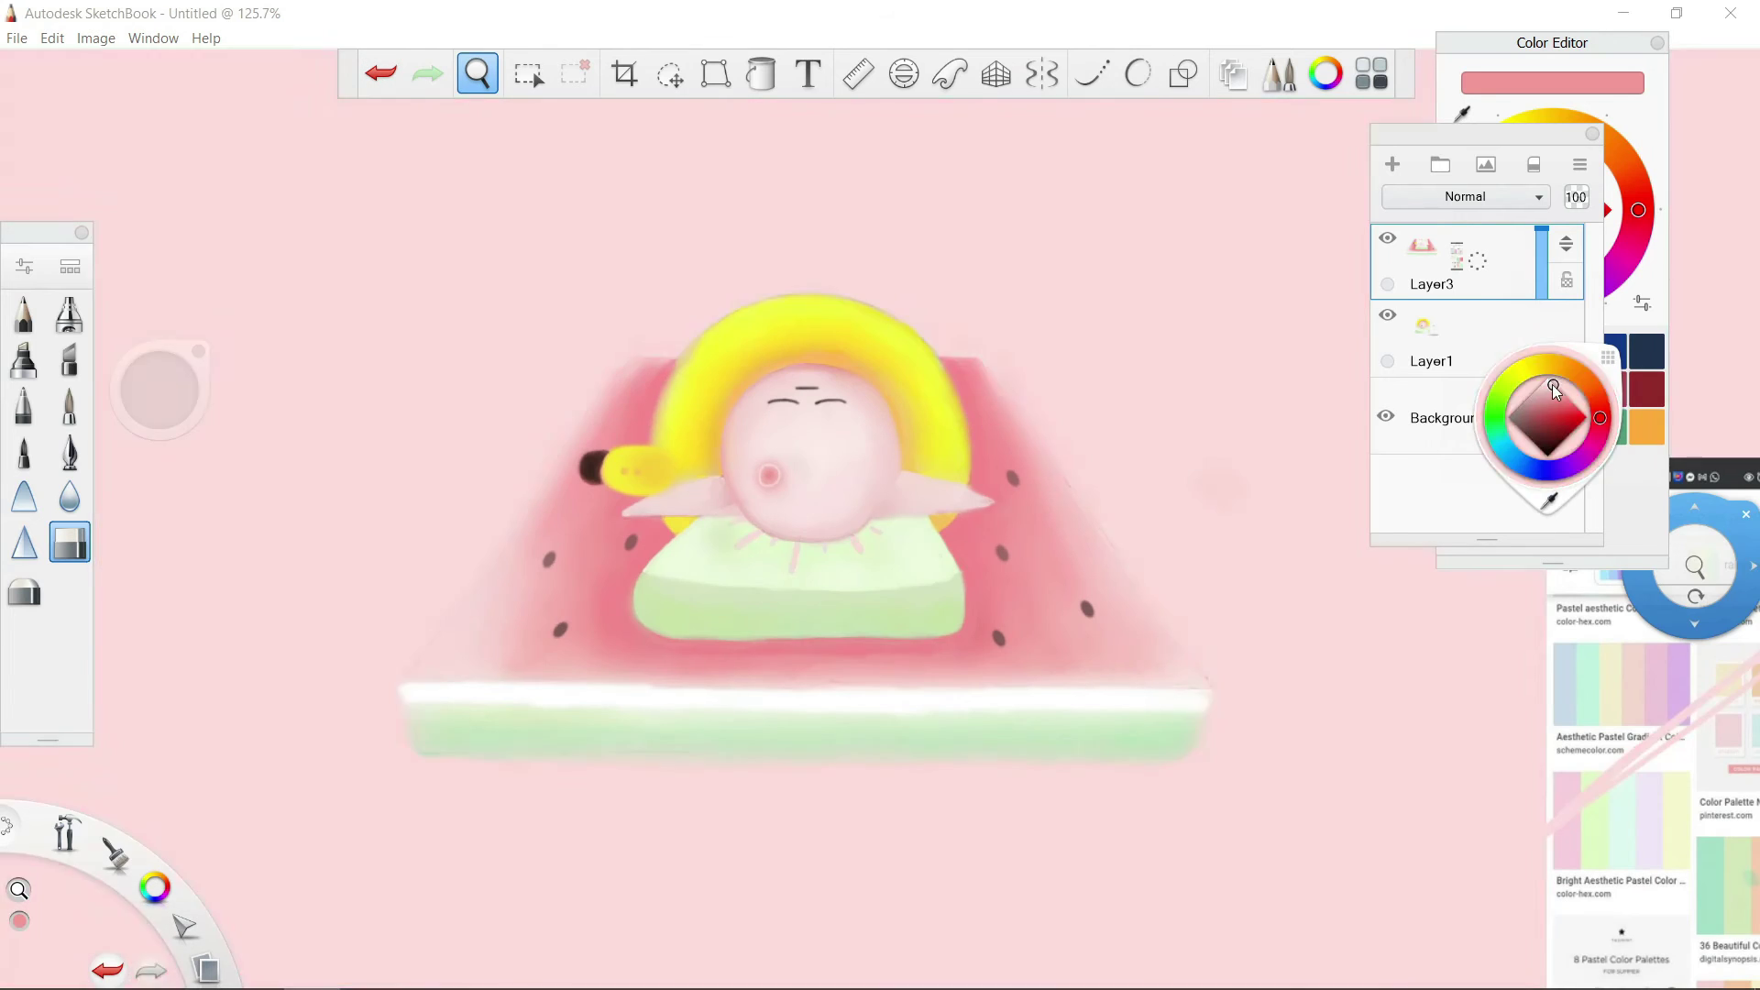
left_click_drag(1553, 384, 1550, 385)
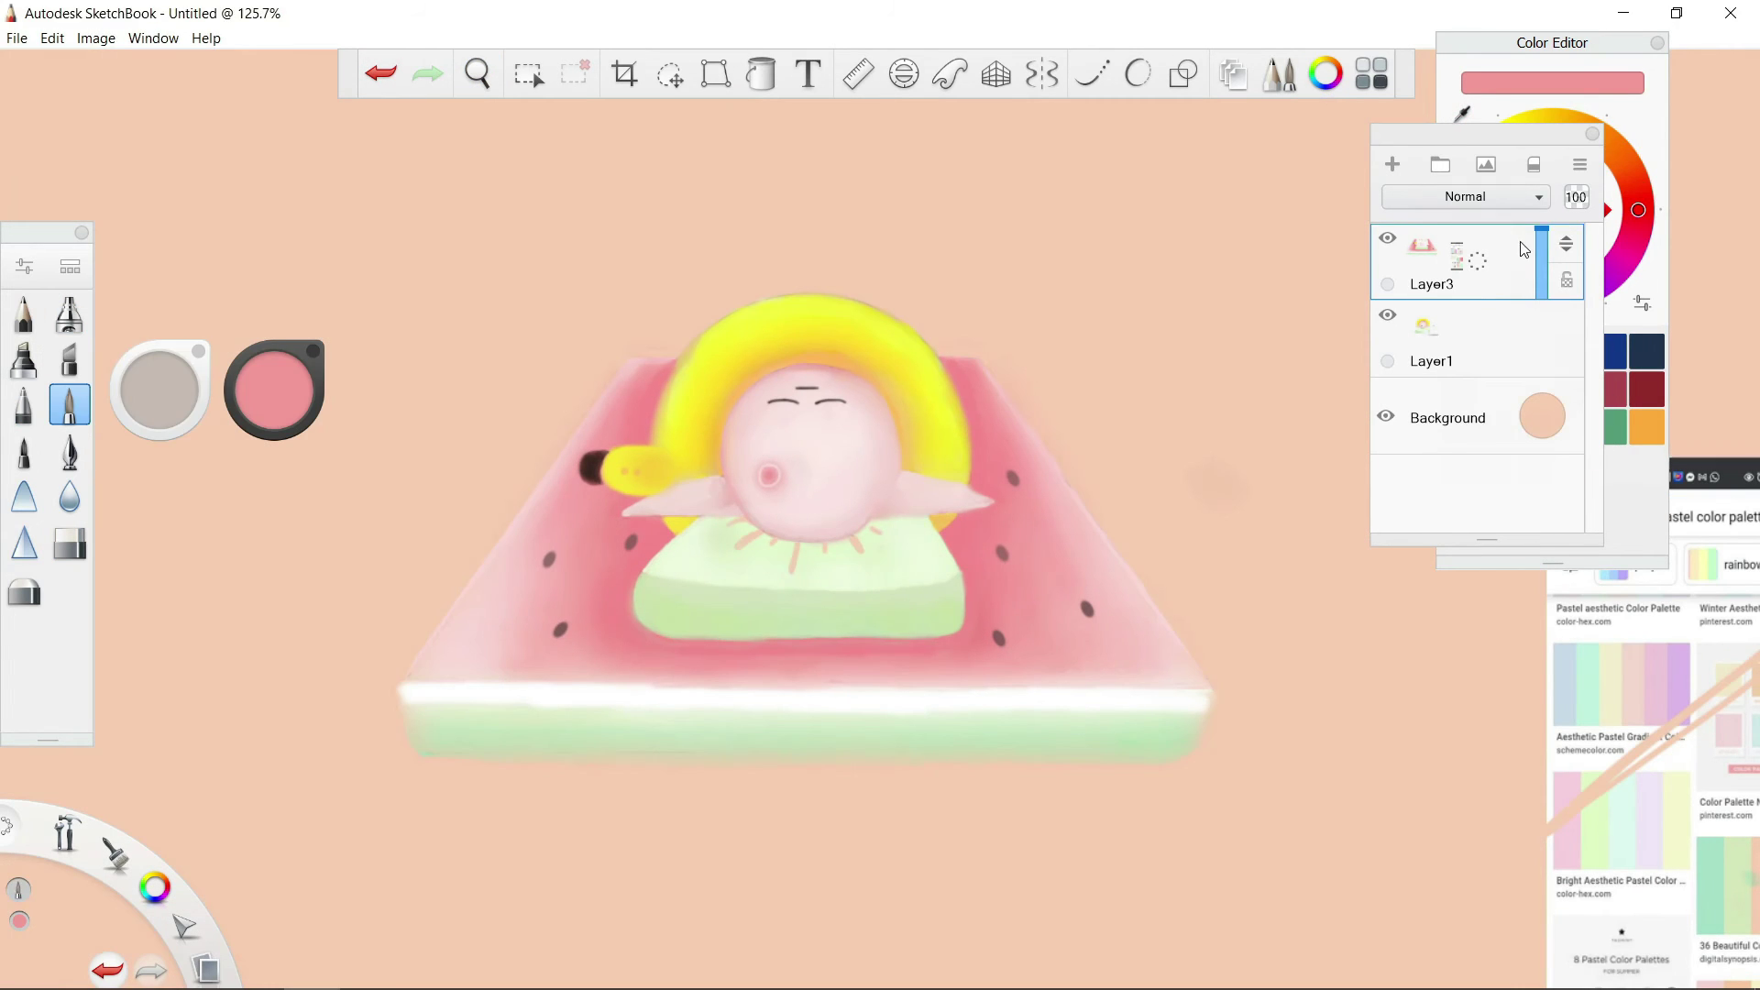
Sharpen the dome's outer edge with its own bright yellow and change the canvas background to pale pink
left_click(750, 312, "alt")
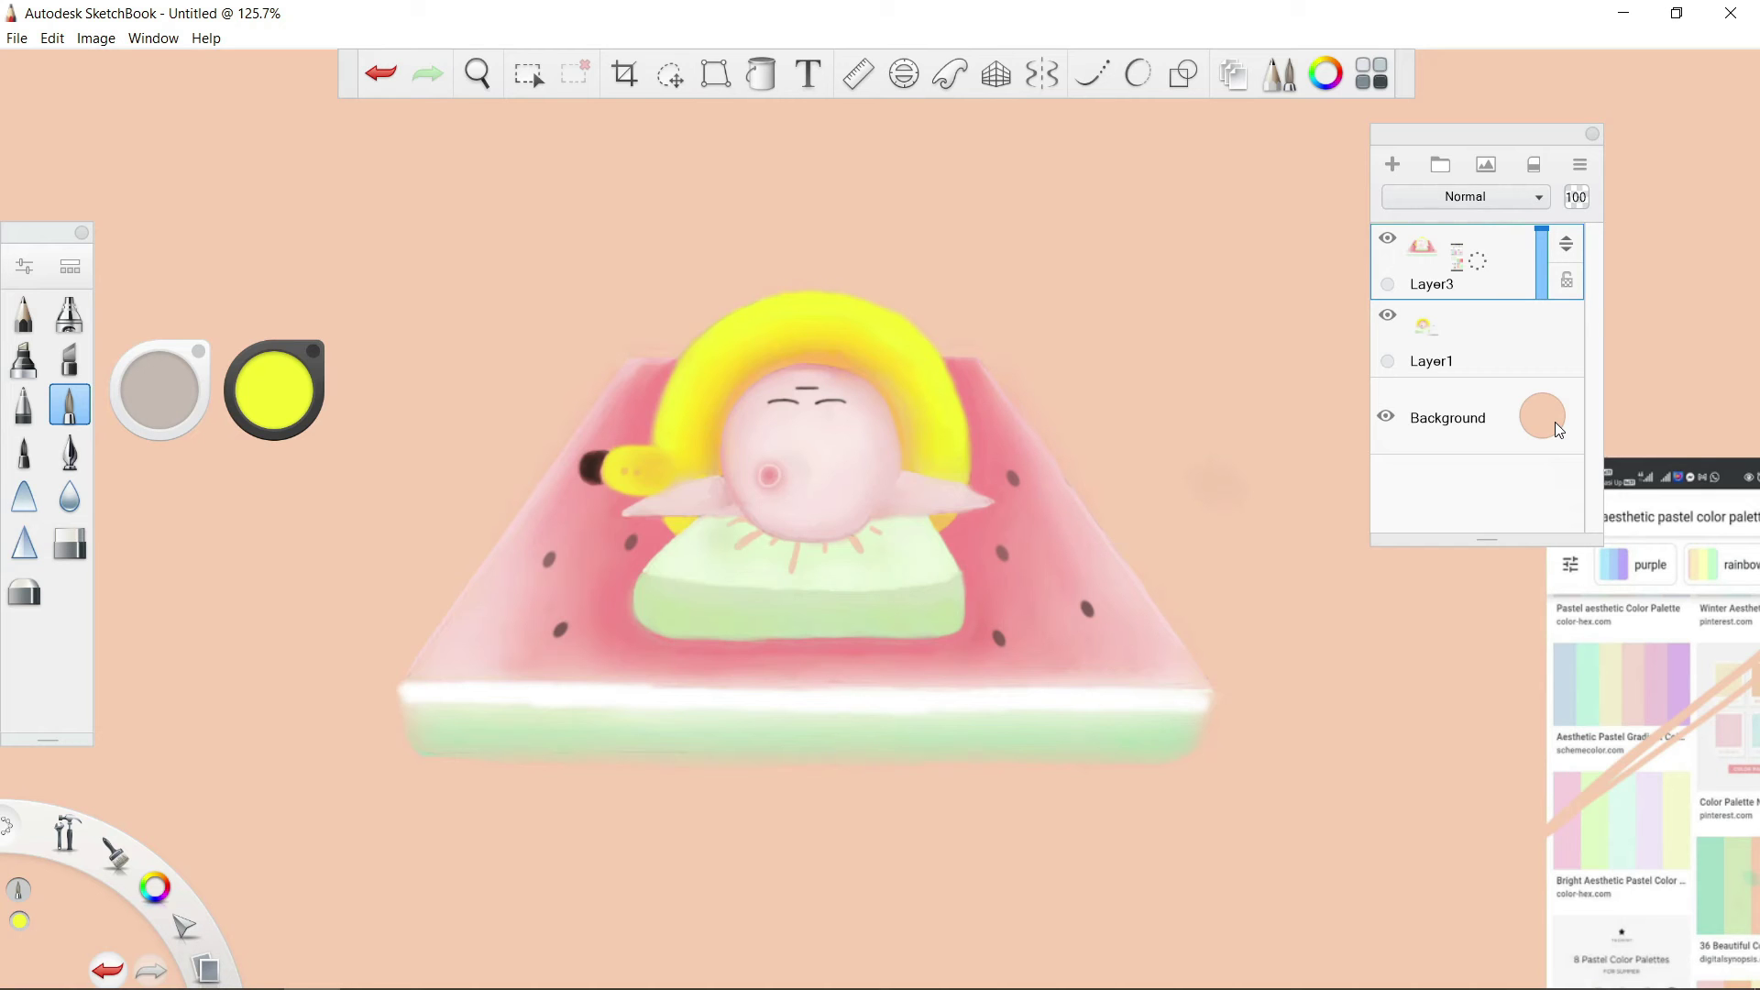
left_click(1555, 422)
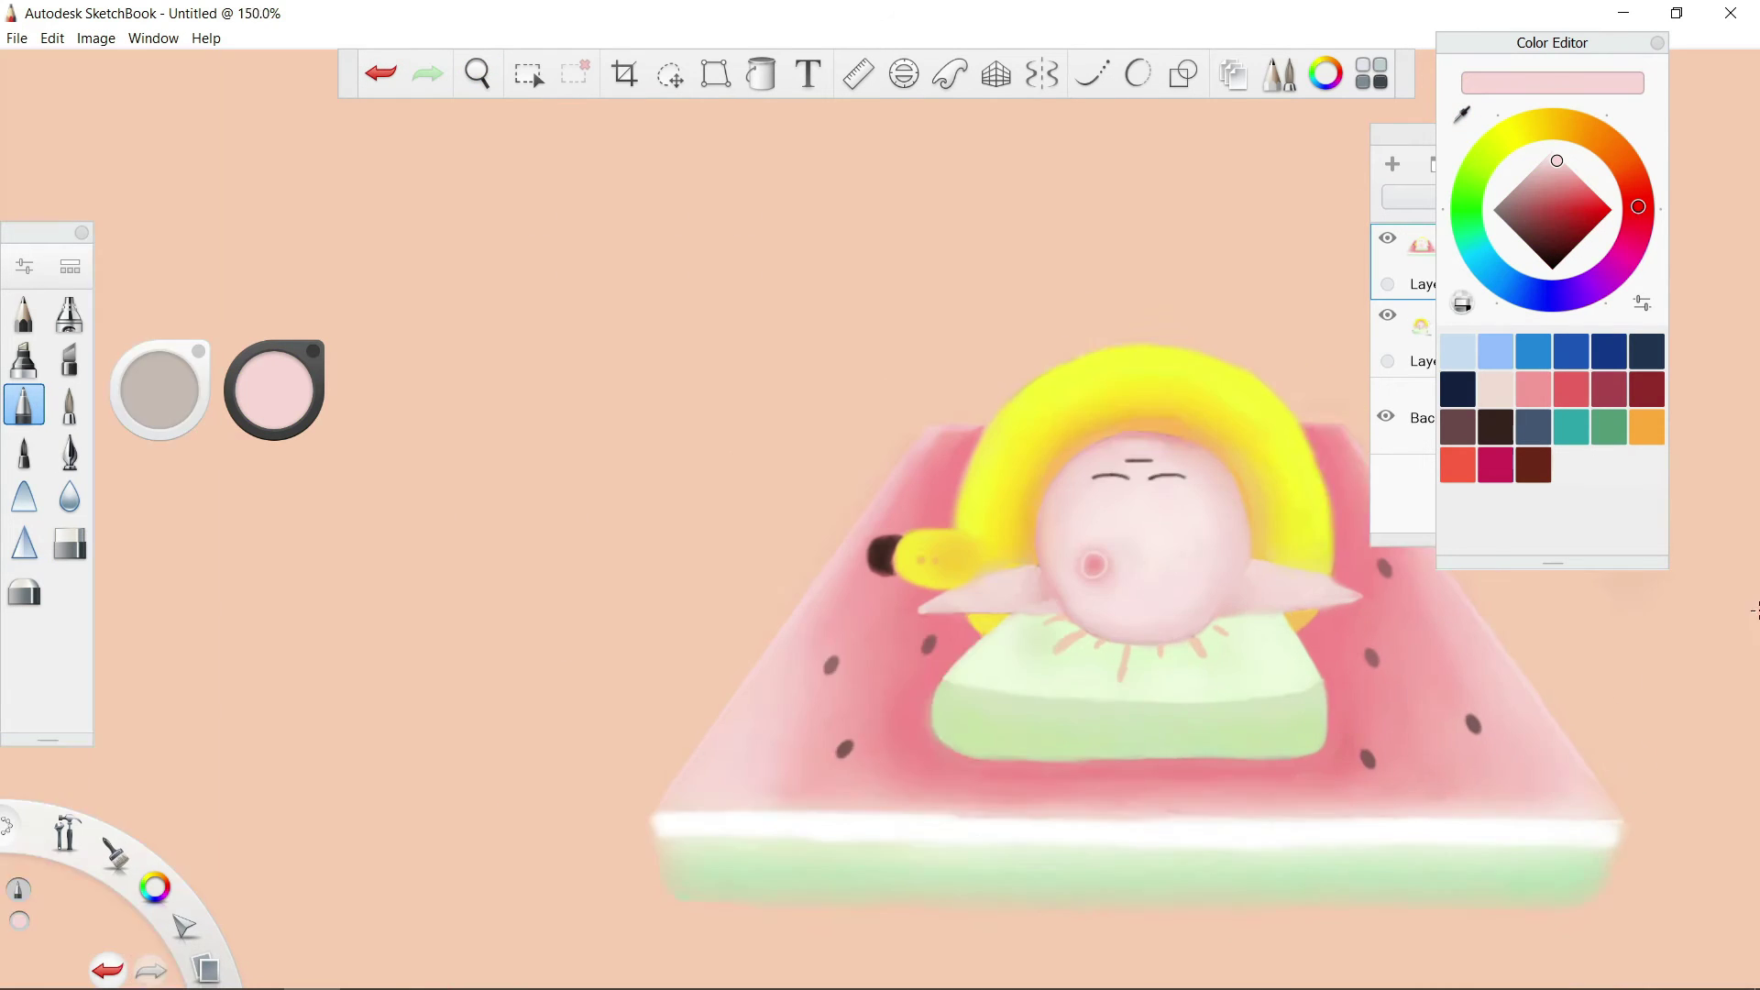
left_click(70, 404)
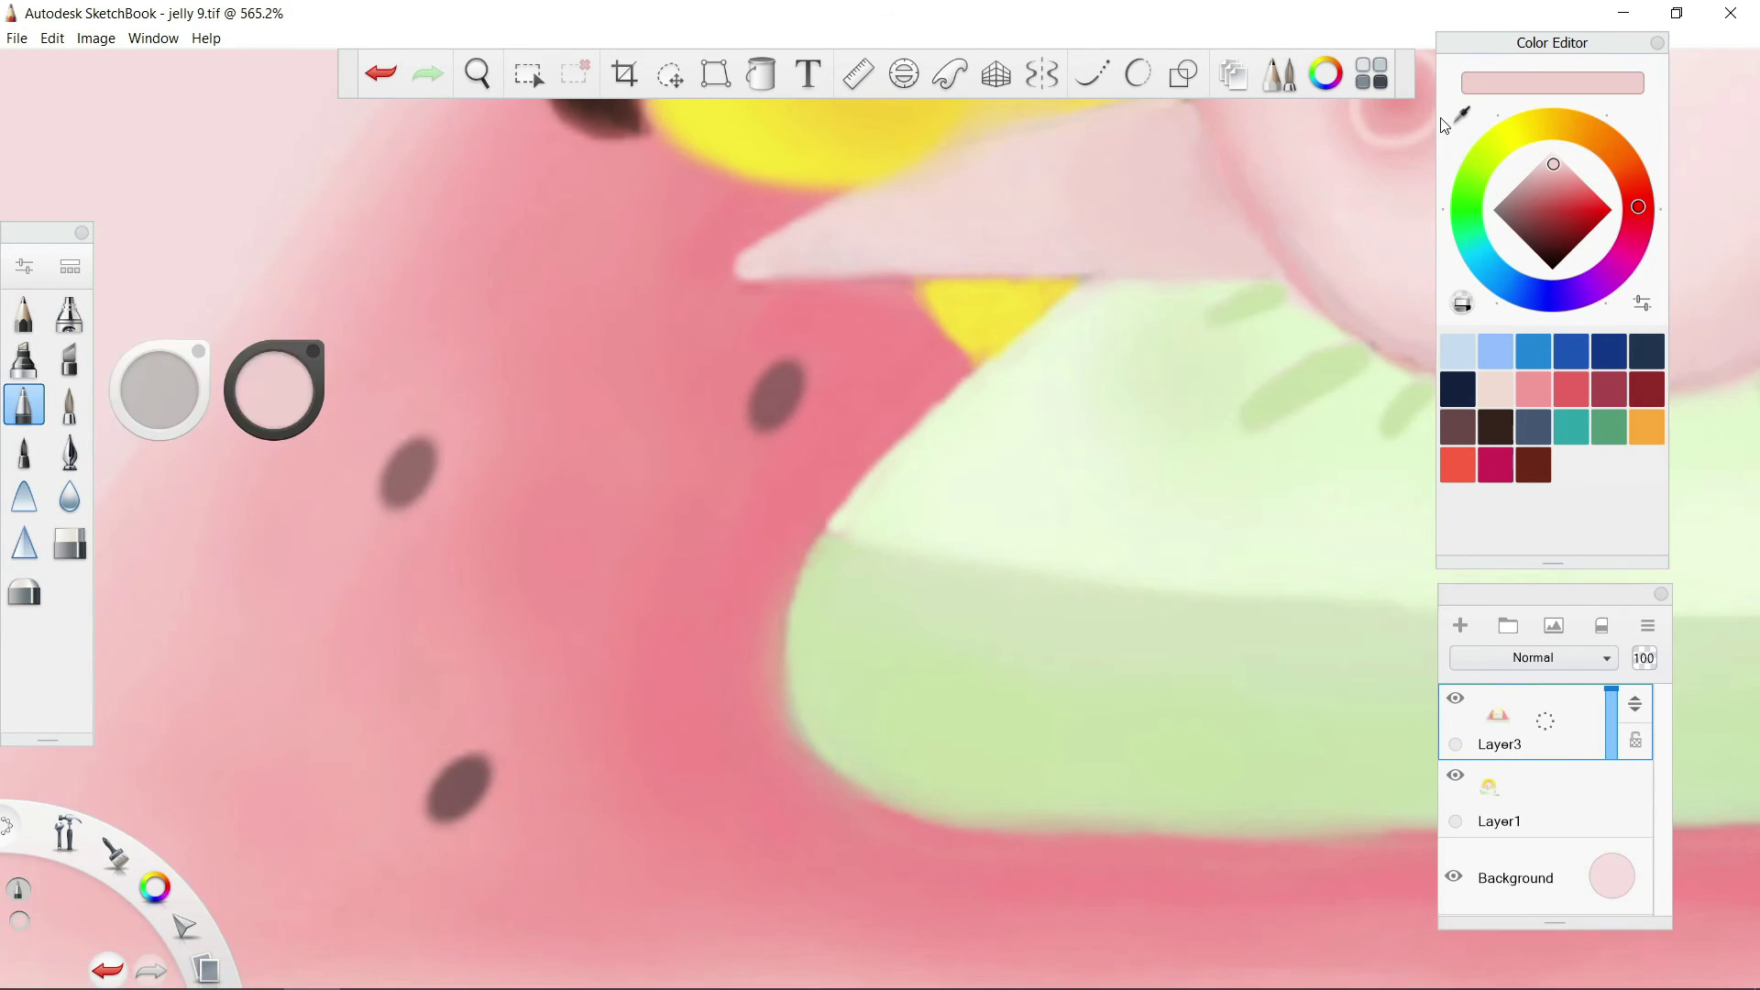
Shade the watermelon seeds on both sides of the cushion with lighter brown centres and dark brown edges
left_click(396, 468, "alt")
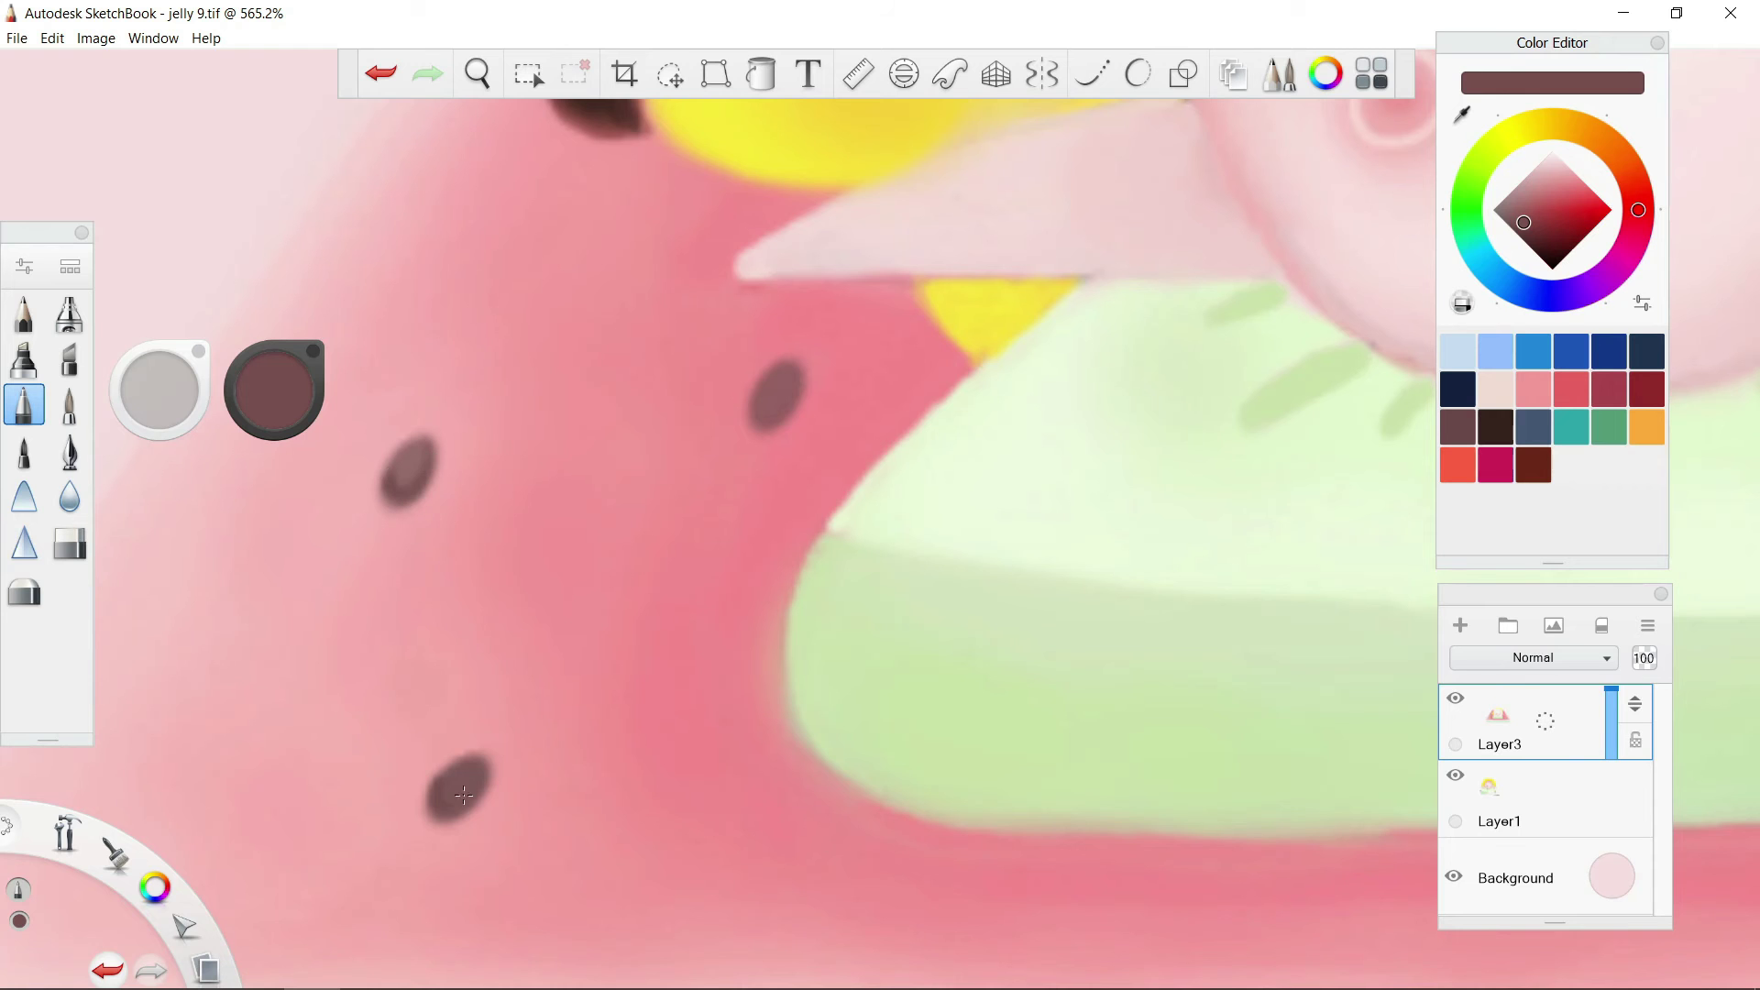
left_click_drag(803, 328, 189, 492)
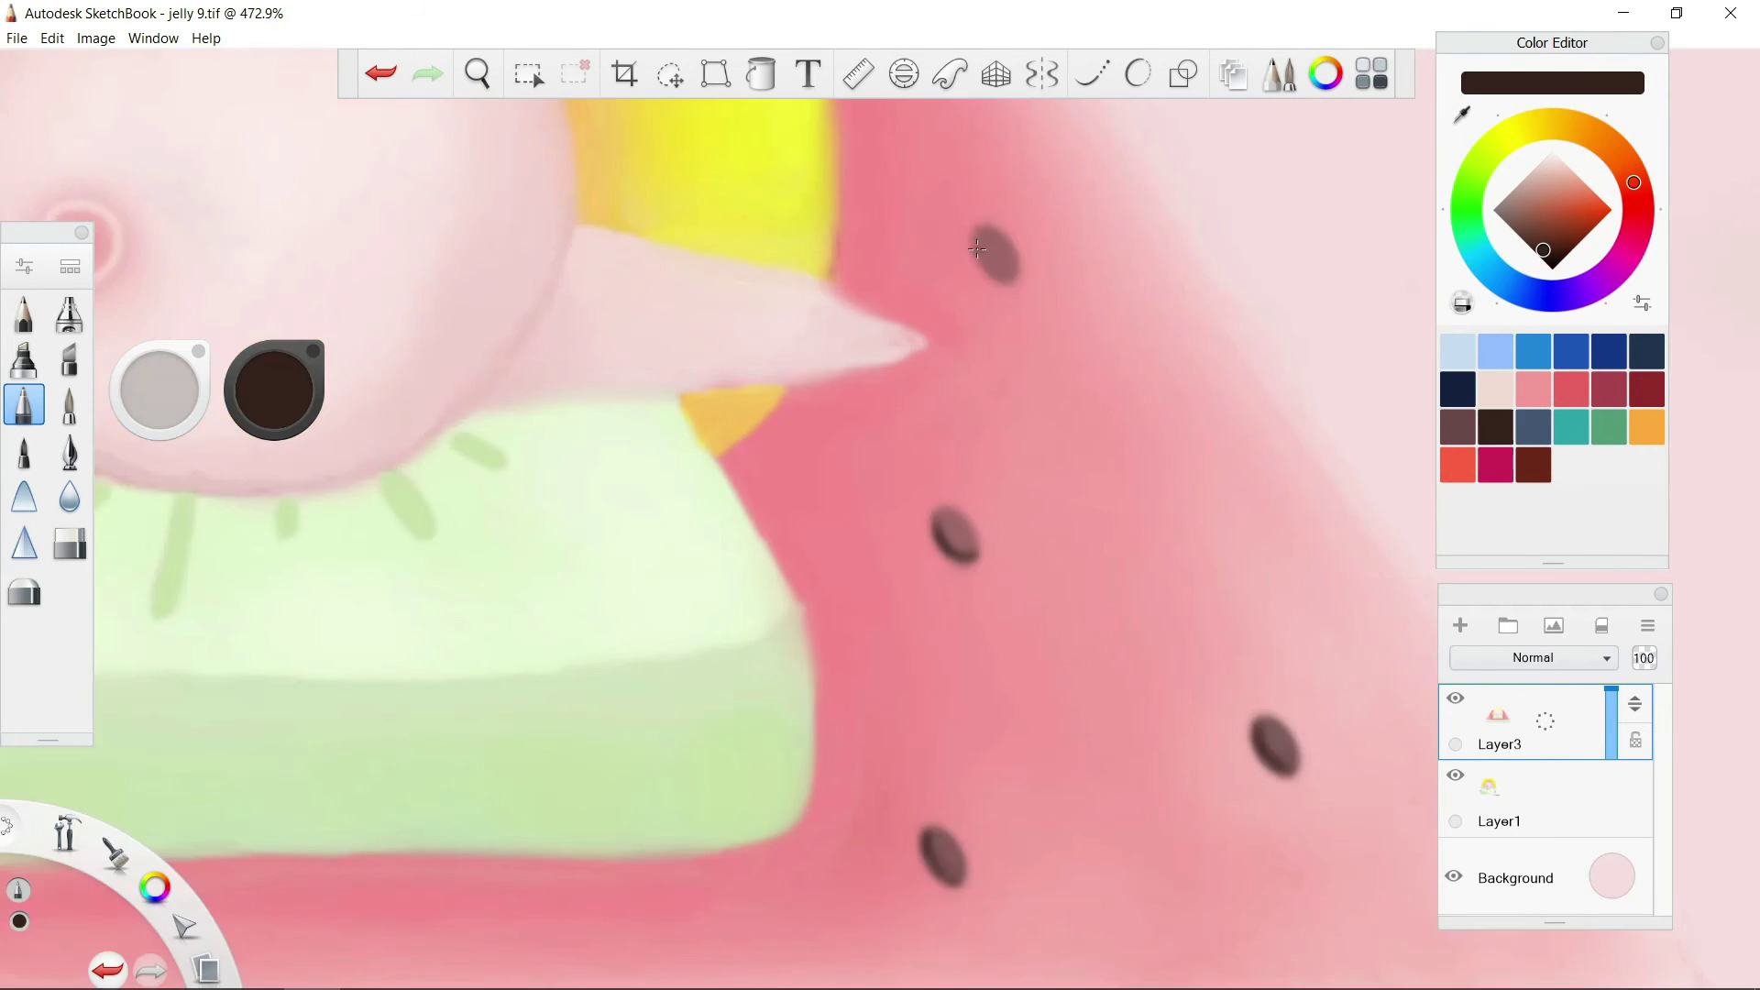
left_click_drag(878, 511, 476, 606)
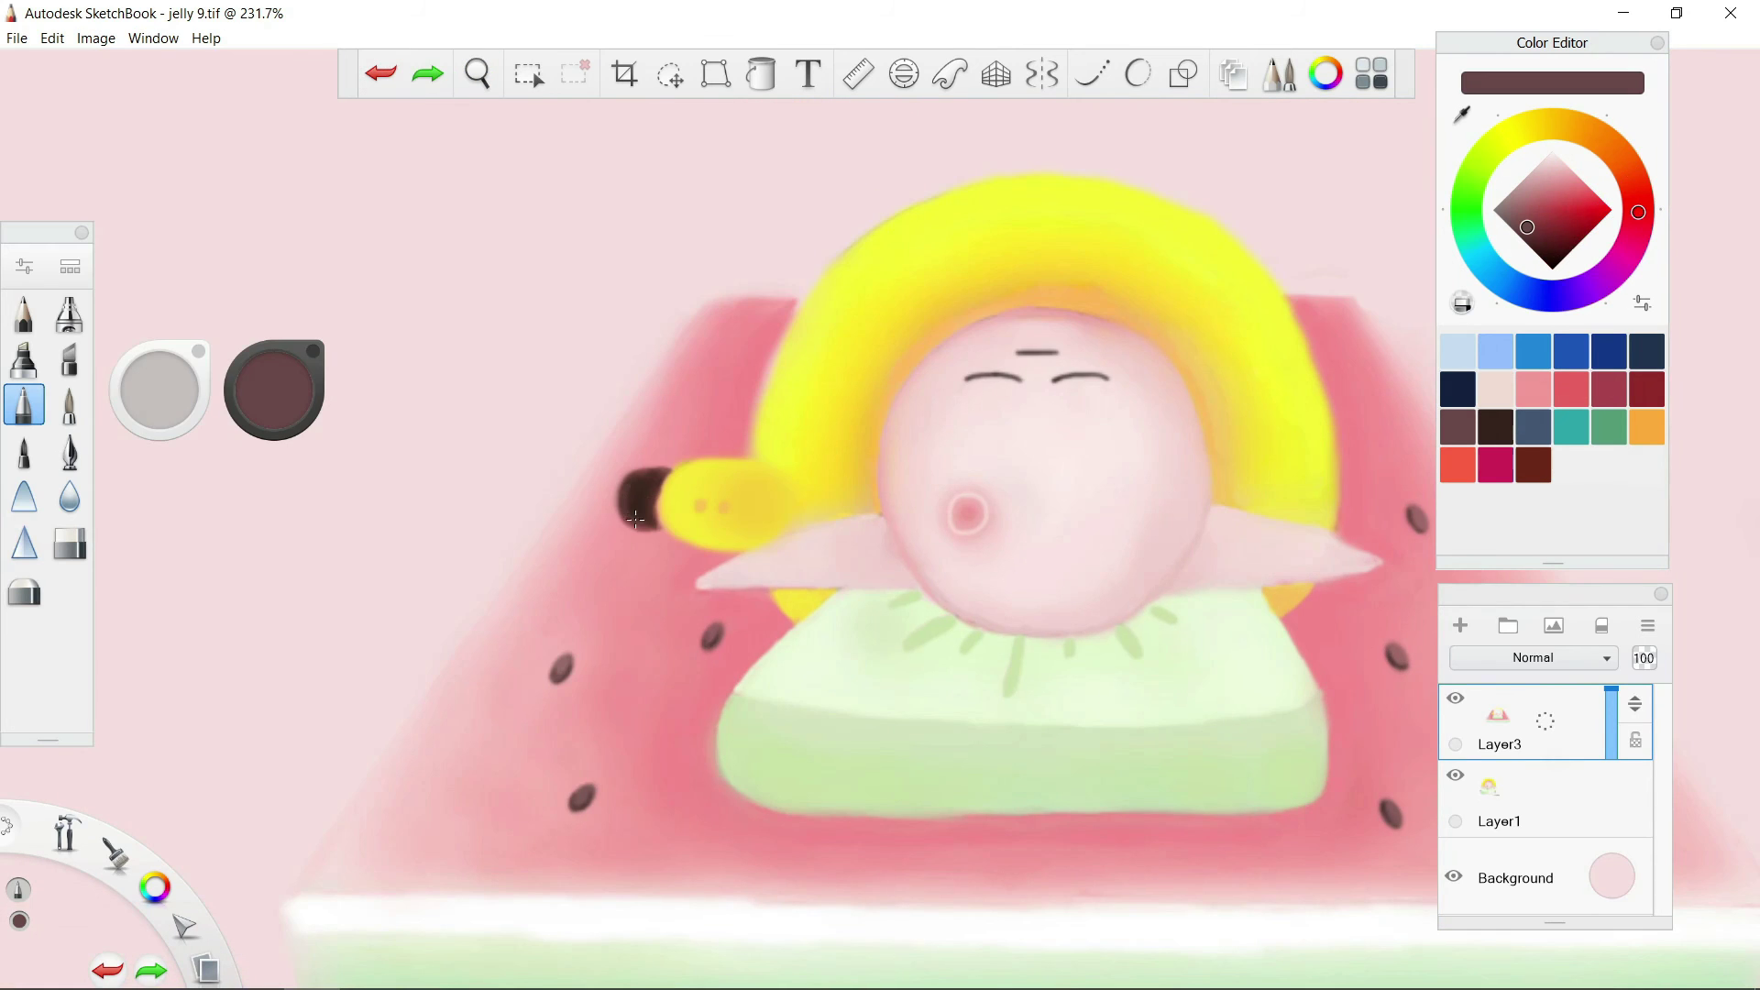
Shade the yellow stub and the dome's inner edge beside the body with a deeper golden yellow
left_click(68, 313)
left_click(1067, 259, "alt")
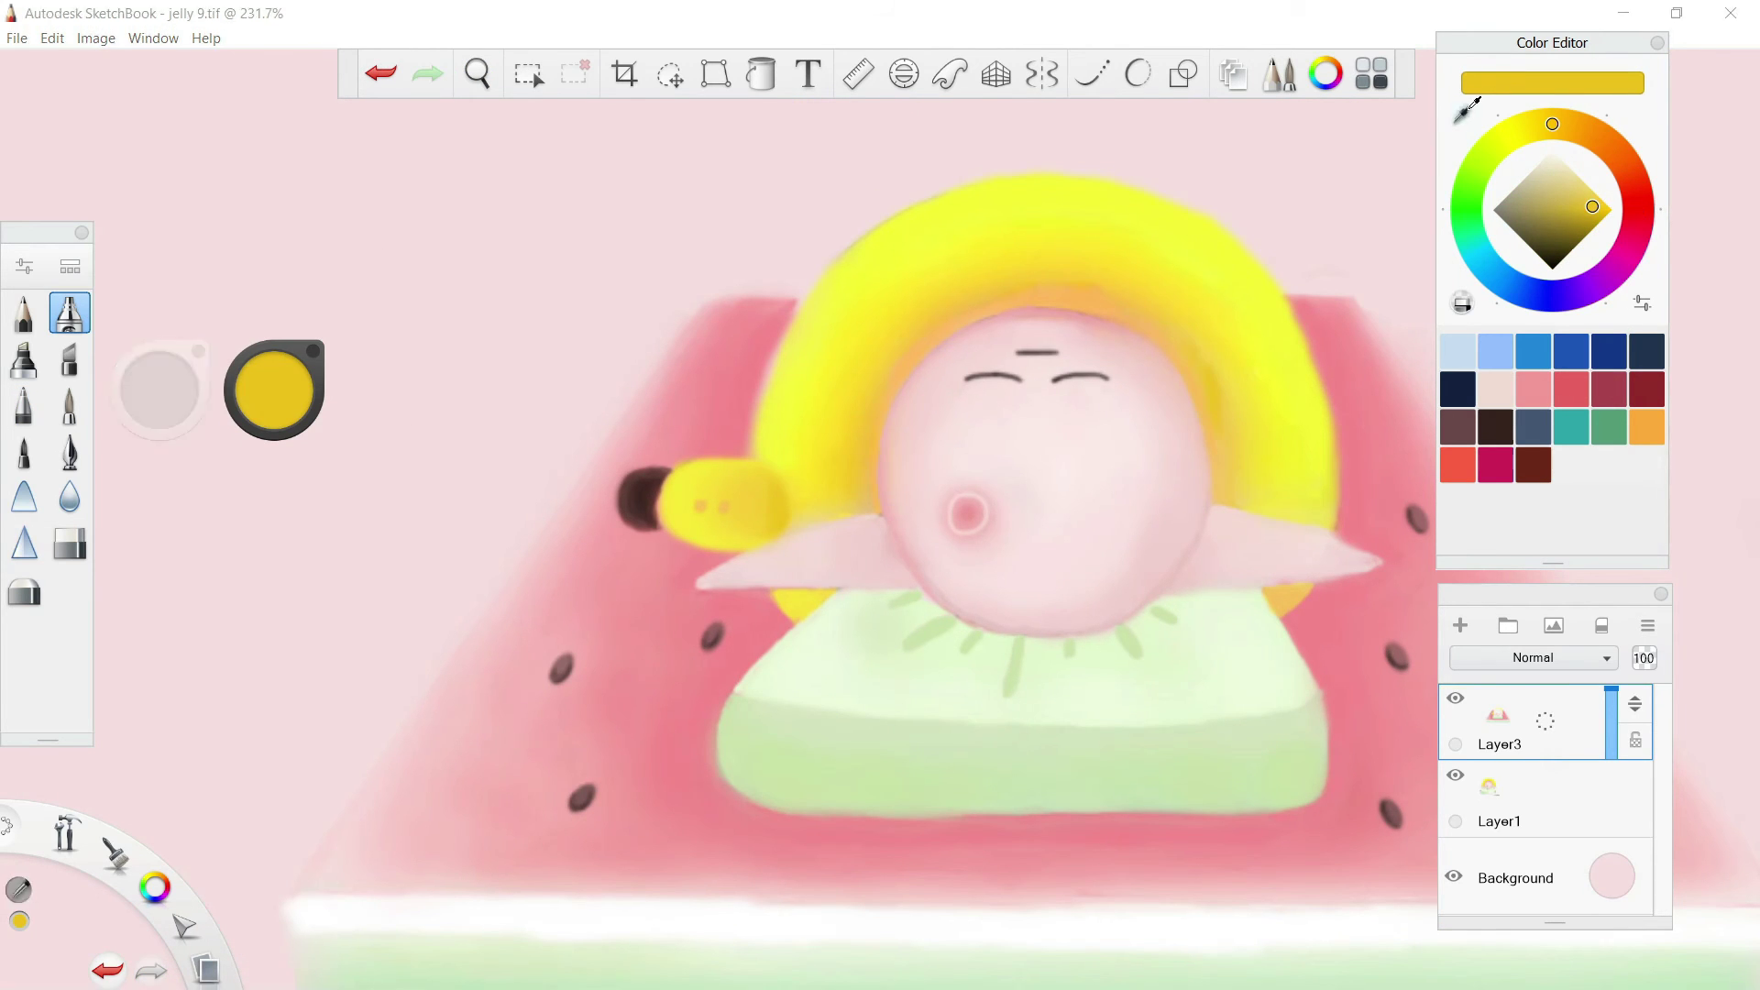
left_click(24, 404)
Highlight the cushion's upper front edge with pale green and deepen its lower front with a more saturated green
left_click(739, 702, "alt")
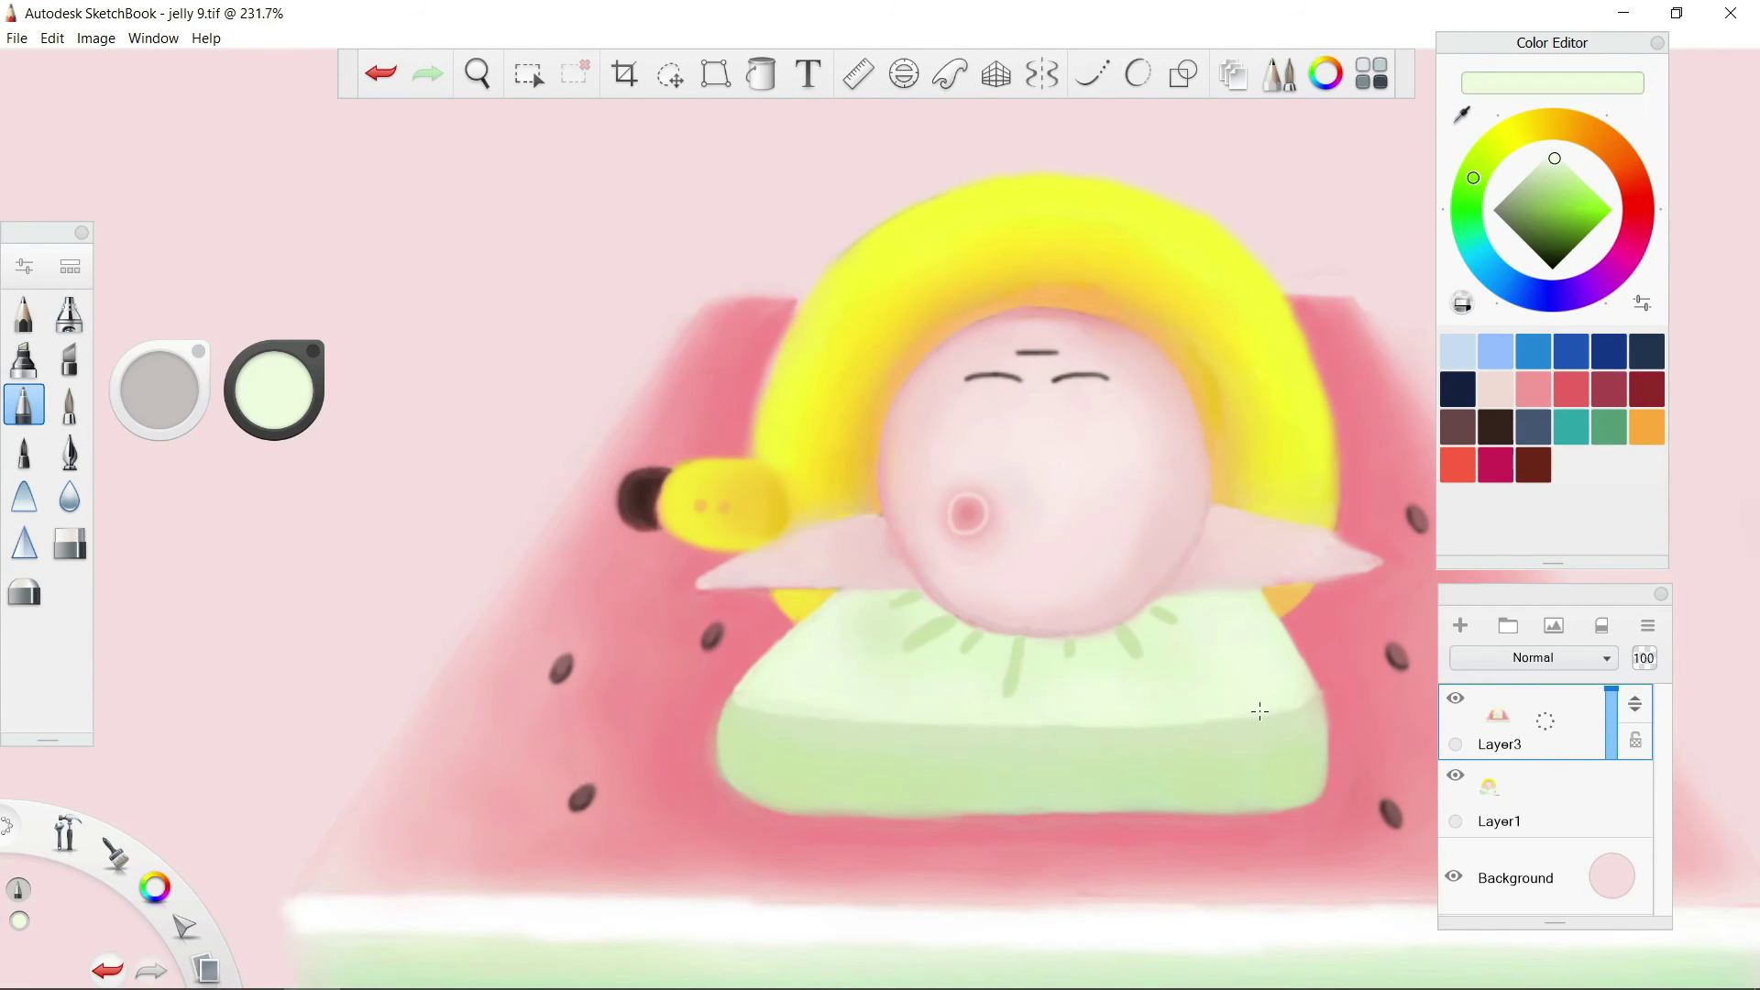
left_click(1173, 610, "alt")
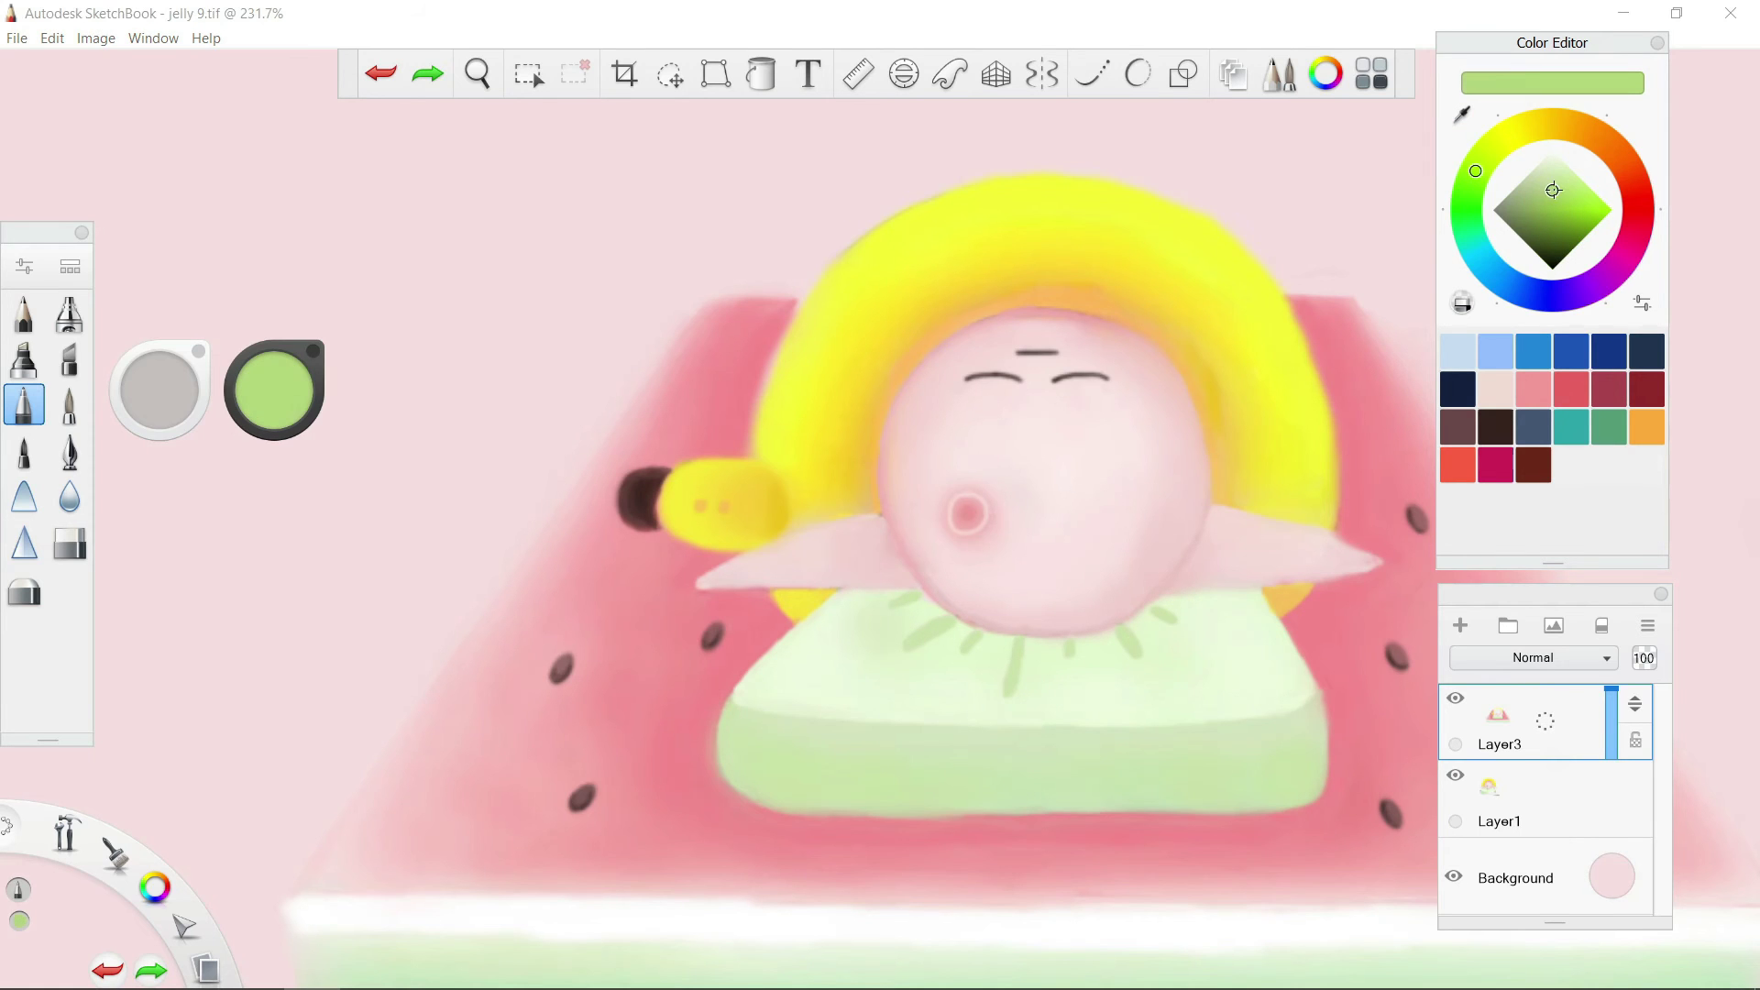
left_click(69, 313)
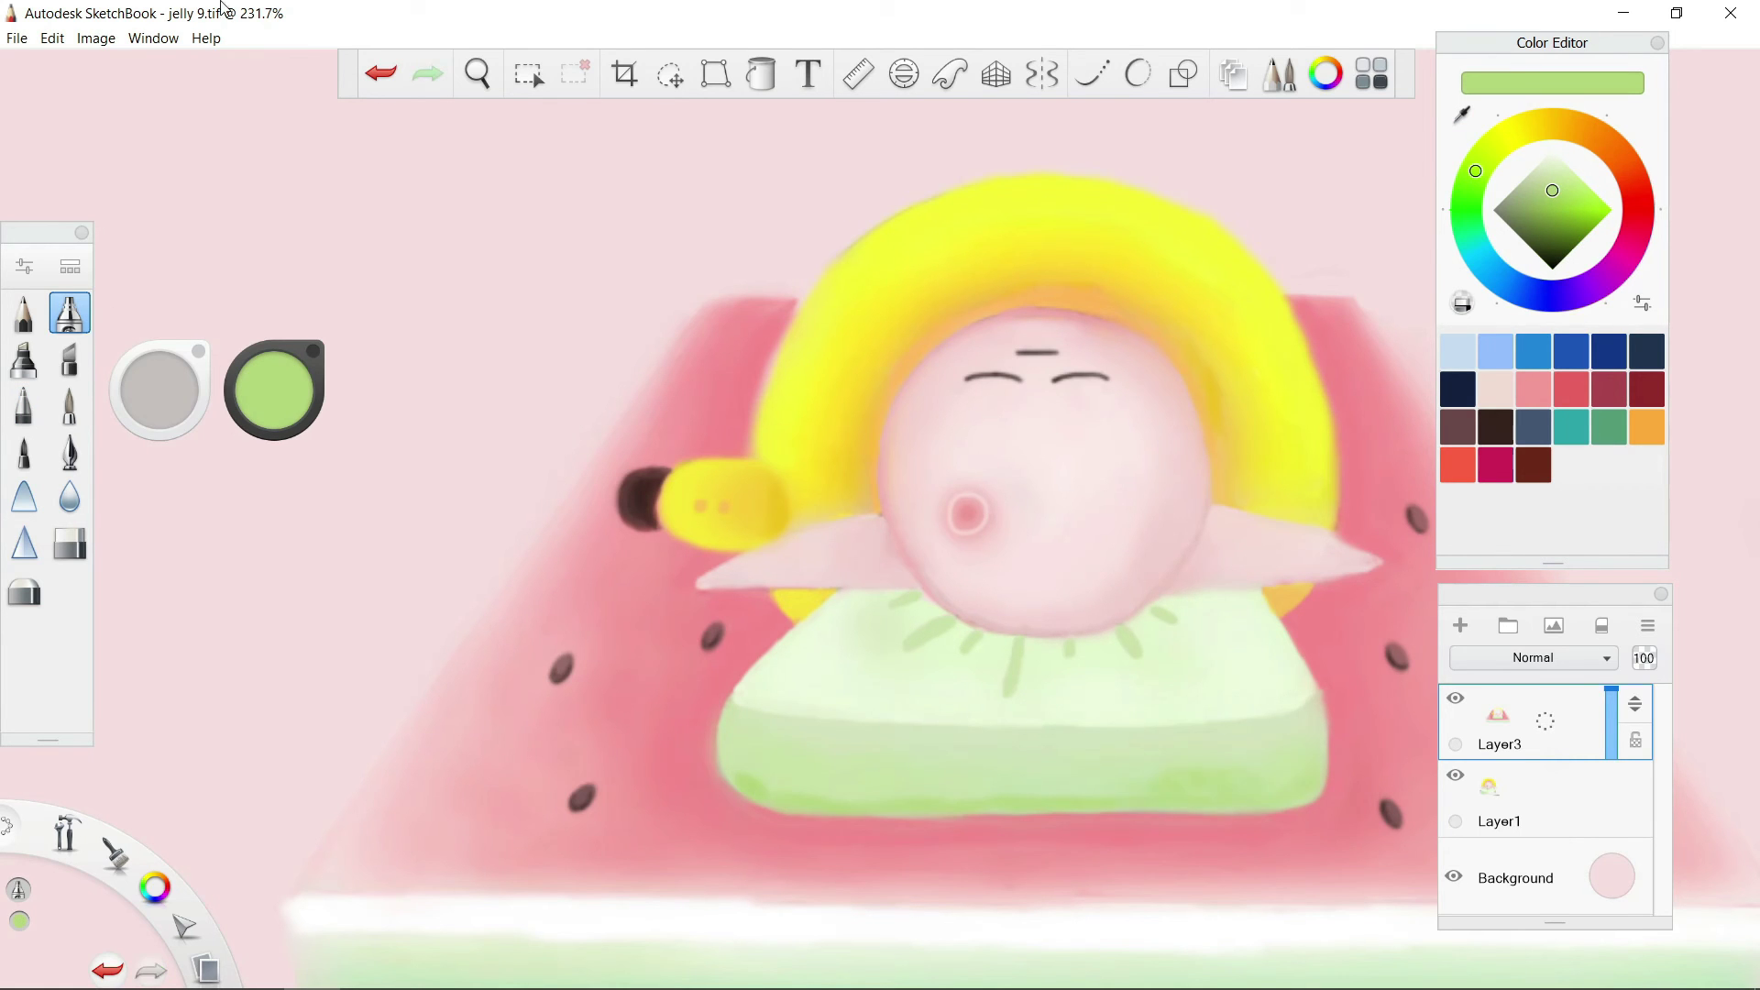
left_click(380, 74)
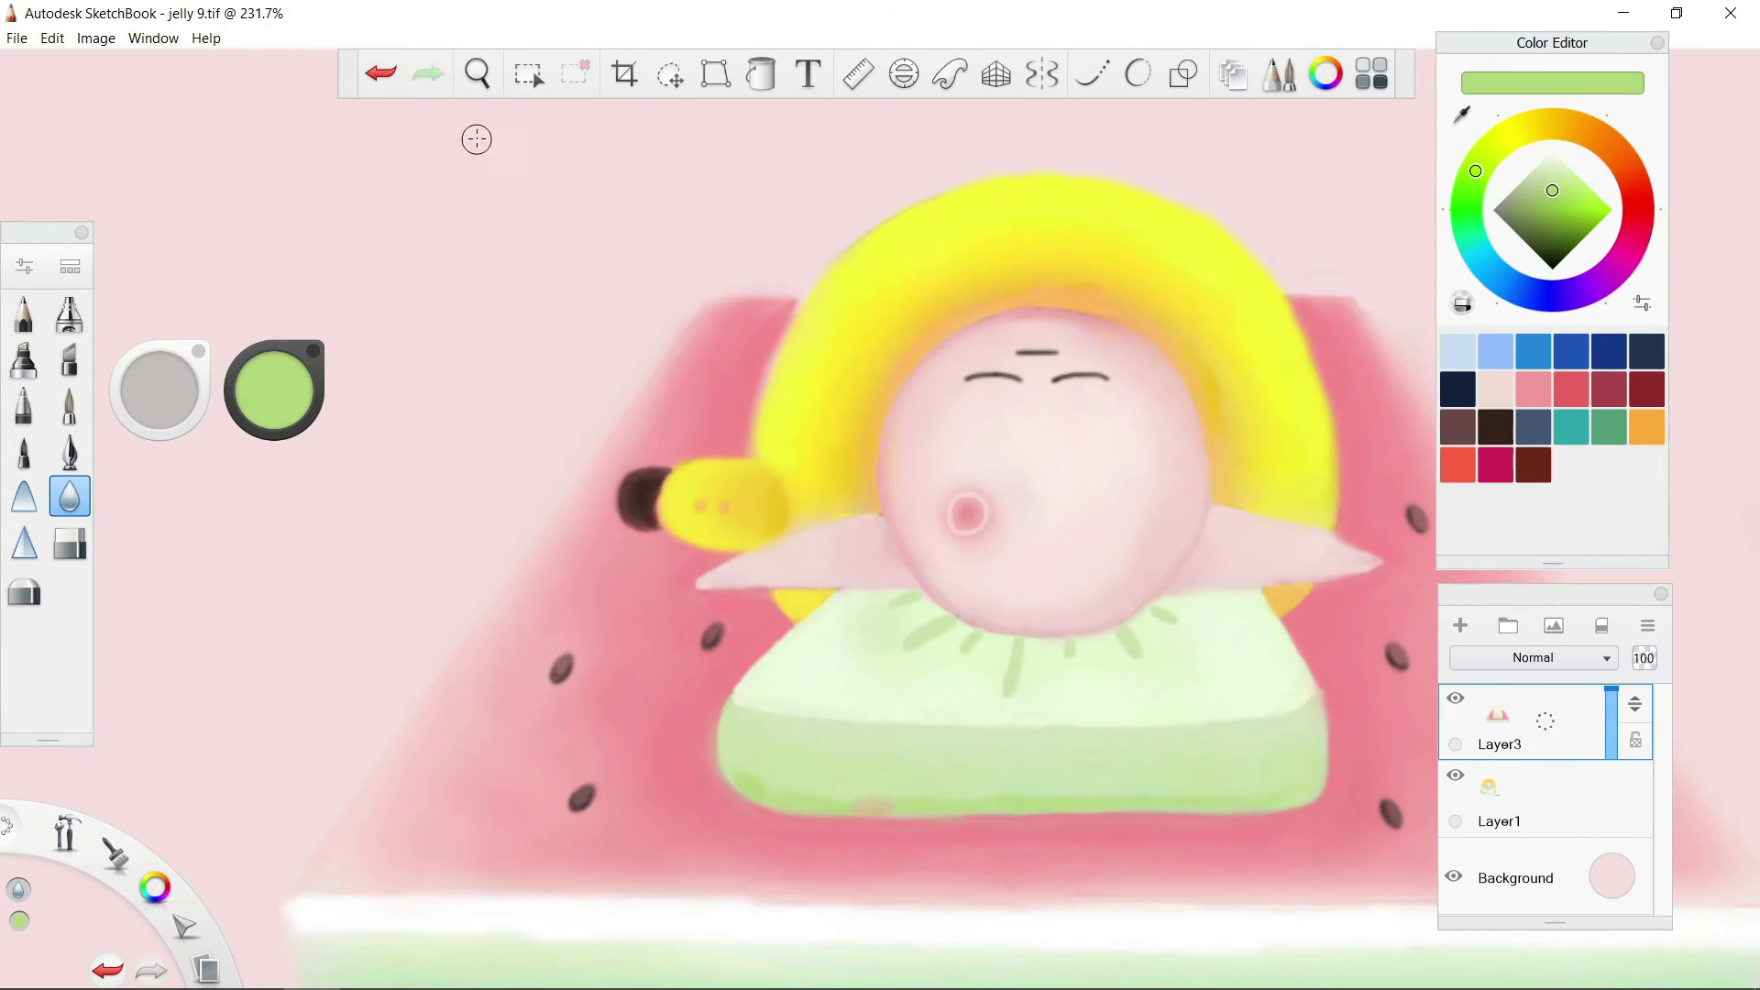
left_click(770, 777, "alt")
Draw a straight mint-green edge along the bottom of the rind with the Marker and ruler, and blend it upward
scroll(771, 811, "down", 3)
double_click(24, 358)
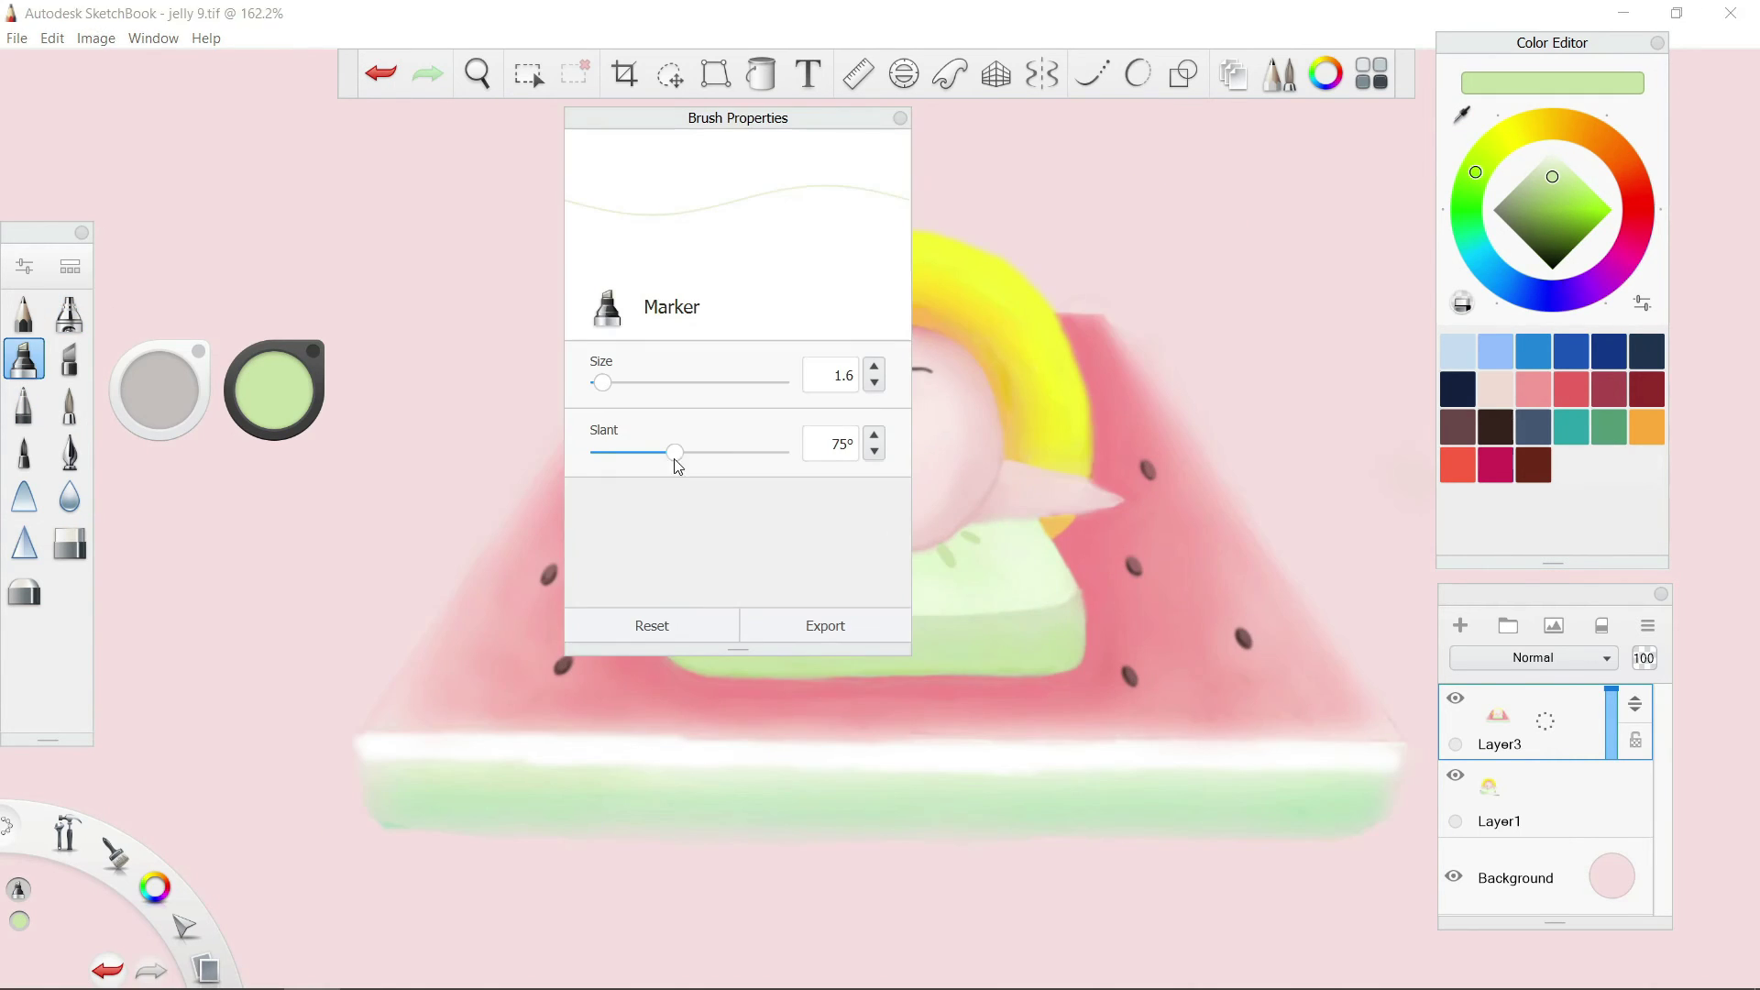
key("space")
left_click_drag(860, 177, 872, 852)
key("r")
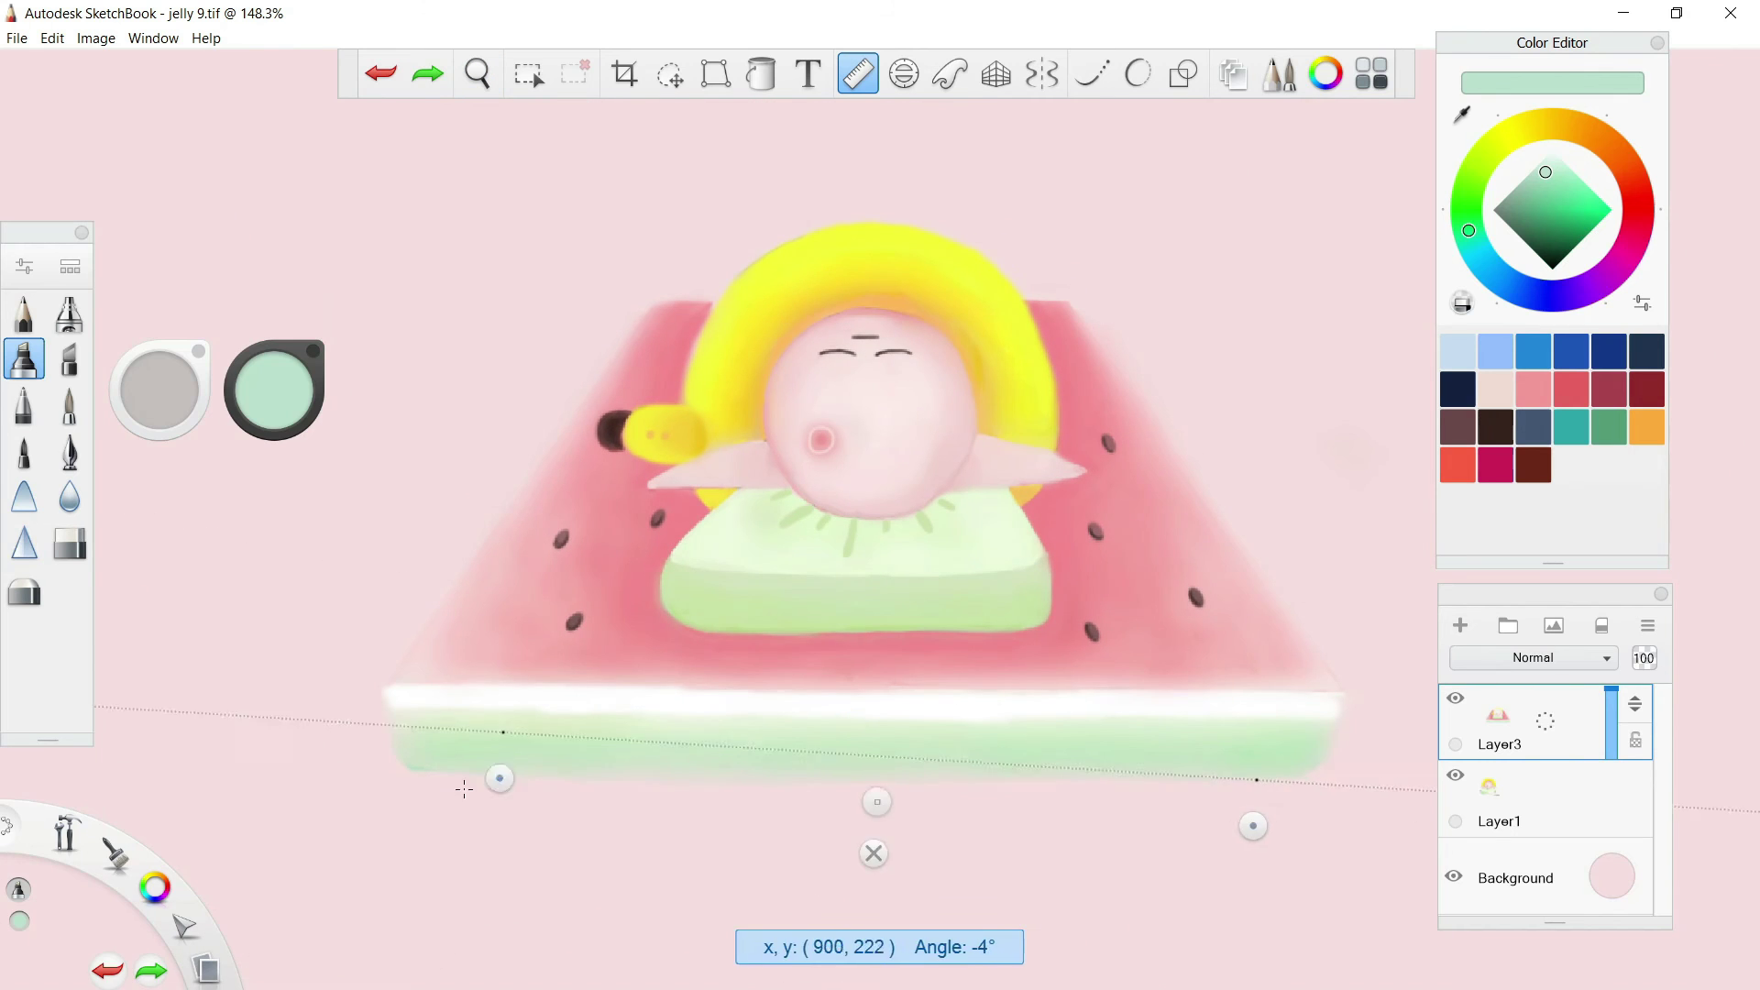
left_click_drag(417, 773, 1288, 781)
key("r")
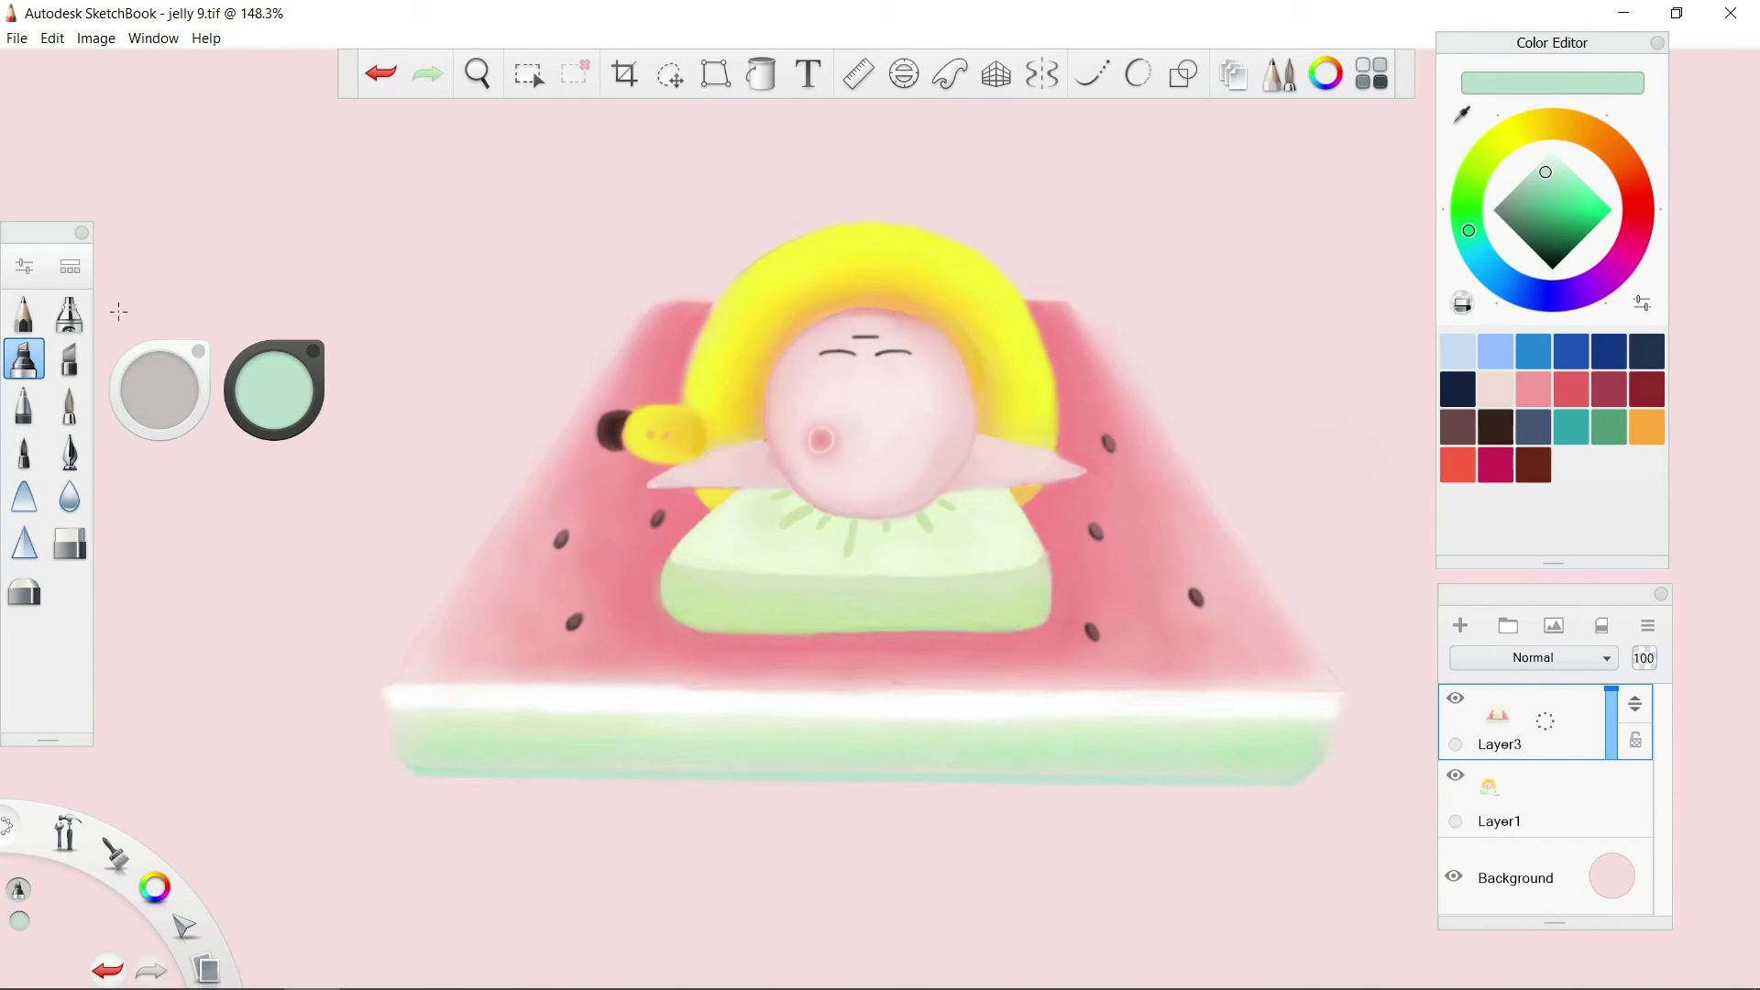
left_click(69, 313)
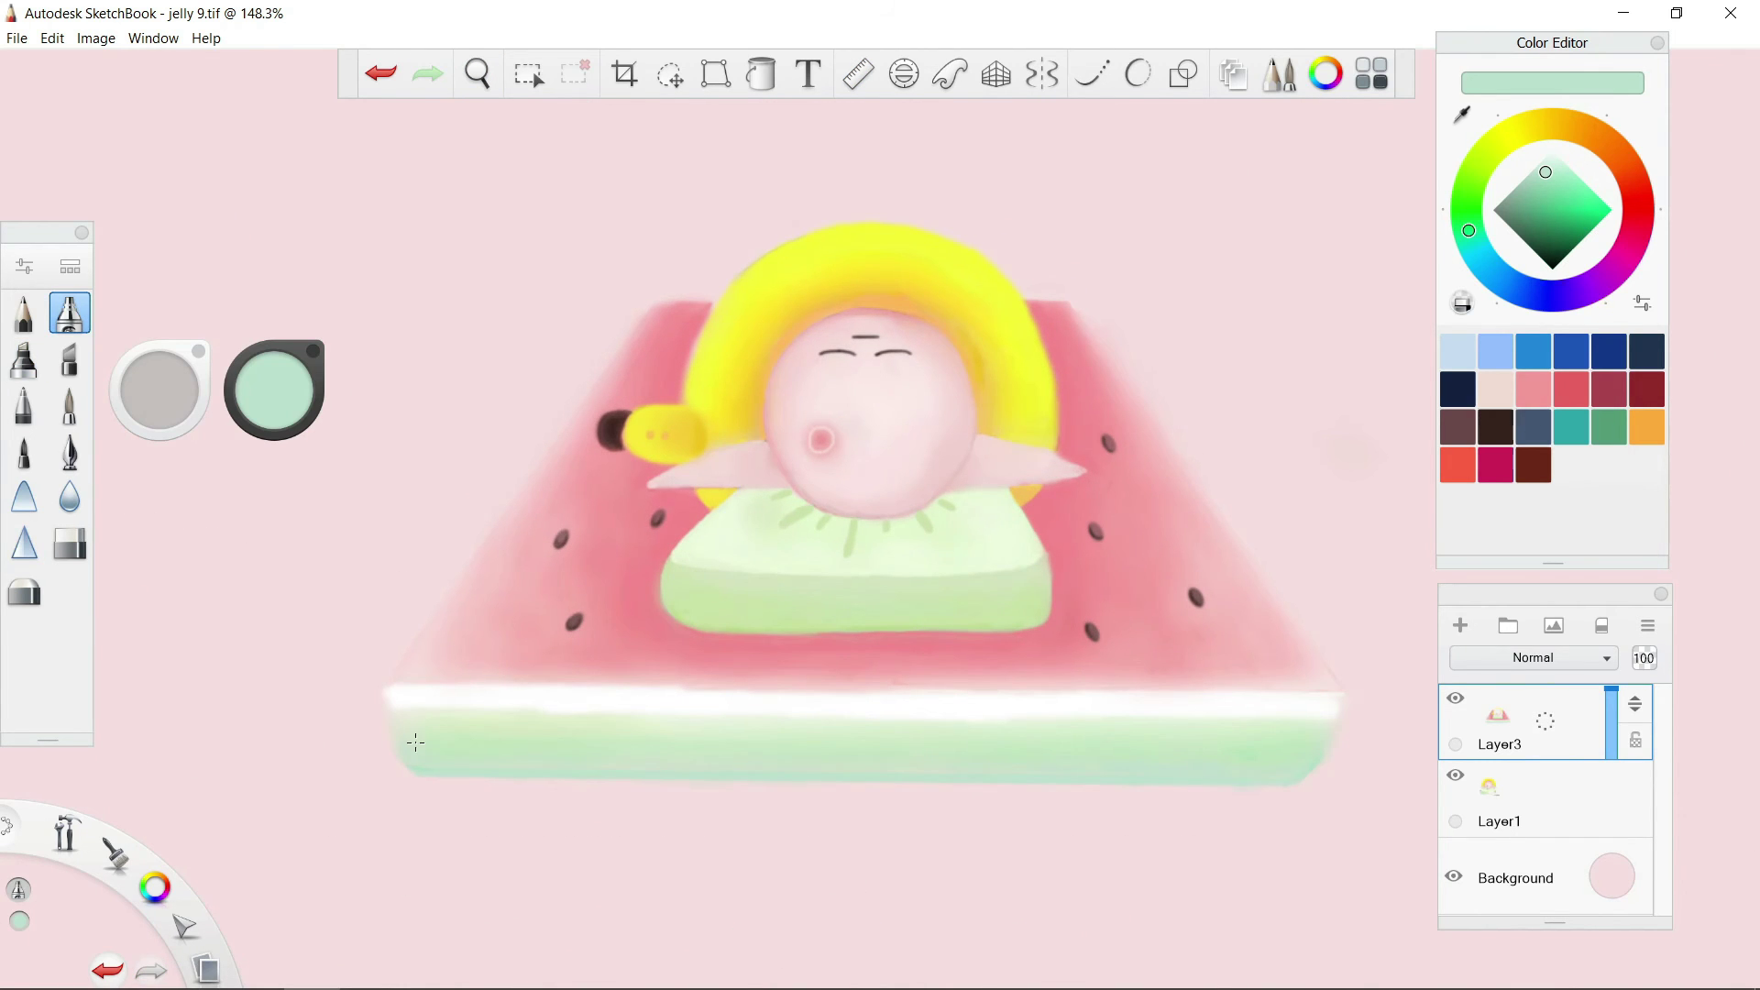
Erase the blurry overflow at both ends of the rind to leave clean slanted edges
scroll(415, 742, "up", 5)
key("e")
key("ctrl+z")
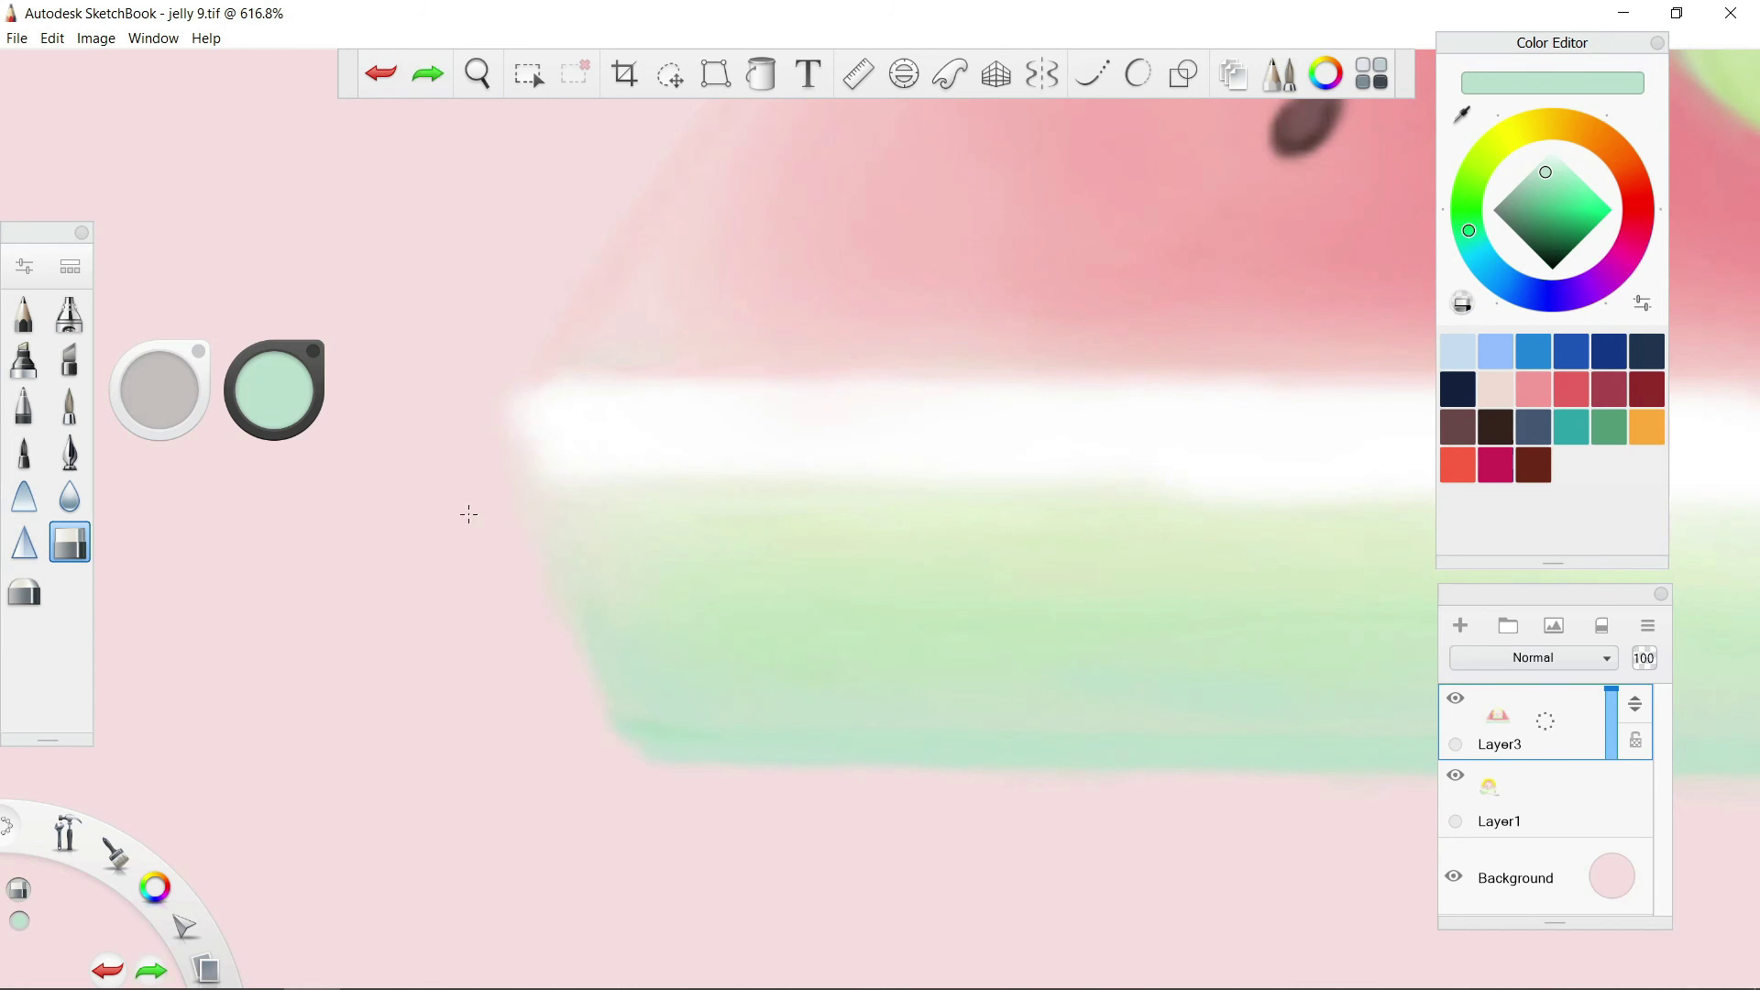
scroll(651, 842, "down", 4)
key("e")
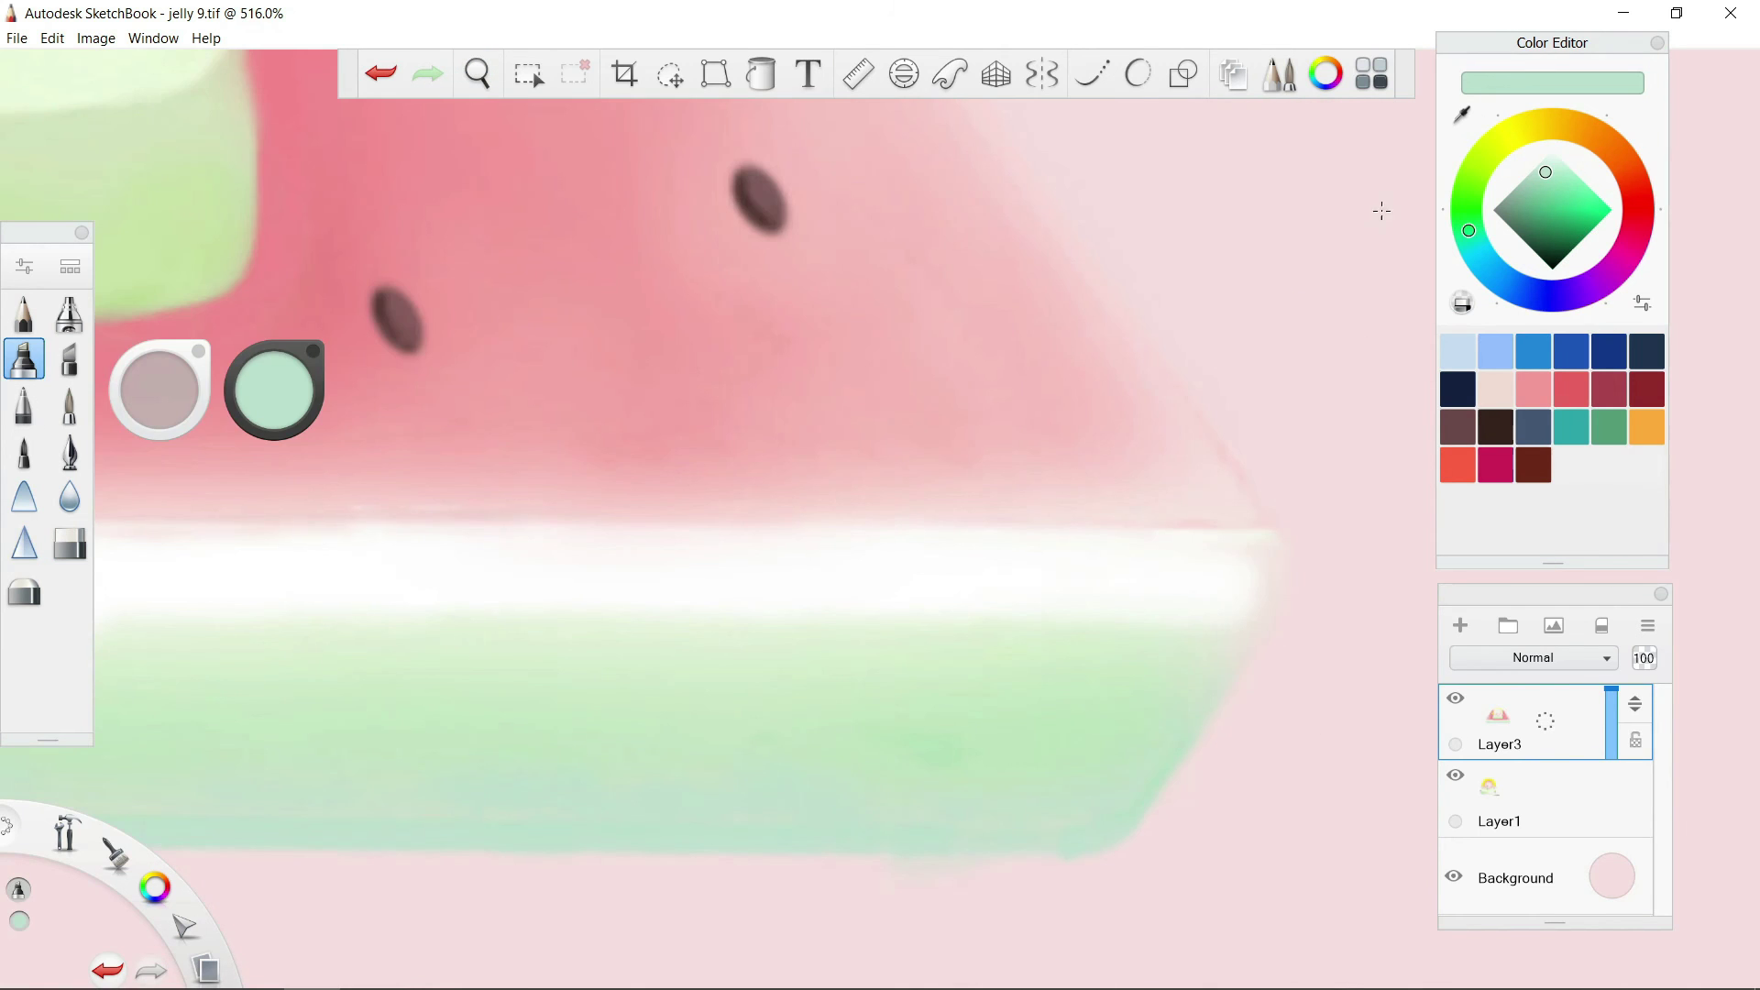
Touch up the rind's white strip and lower green edge with white and pale green sampled from the painting, tidying the ends
left_click(962, 557, "alt")
scroll(202, 470, "up", 2)
scroll(202, 470, "down", 3)
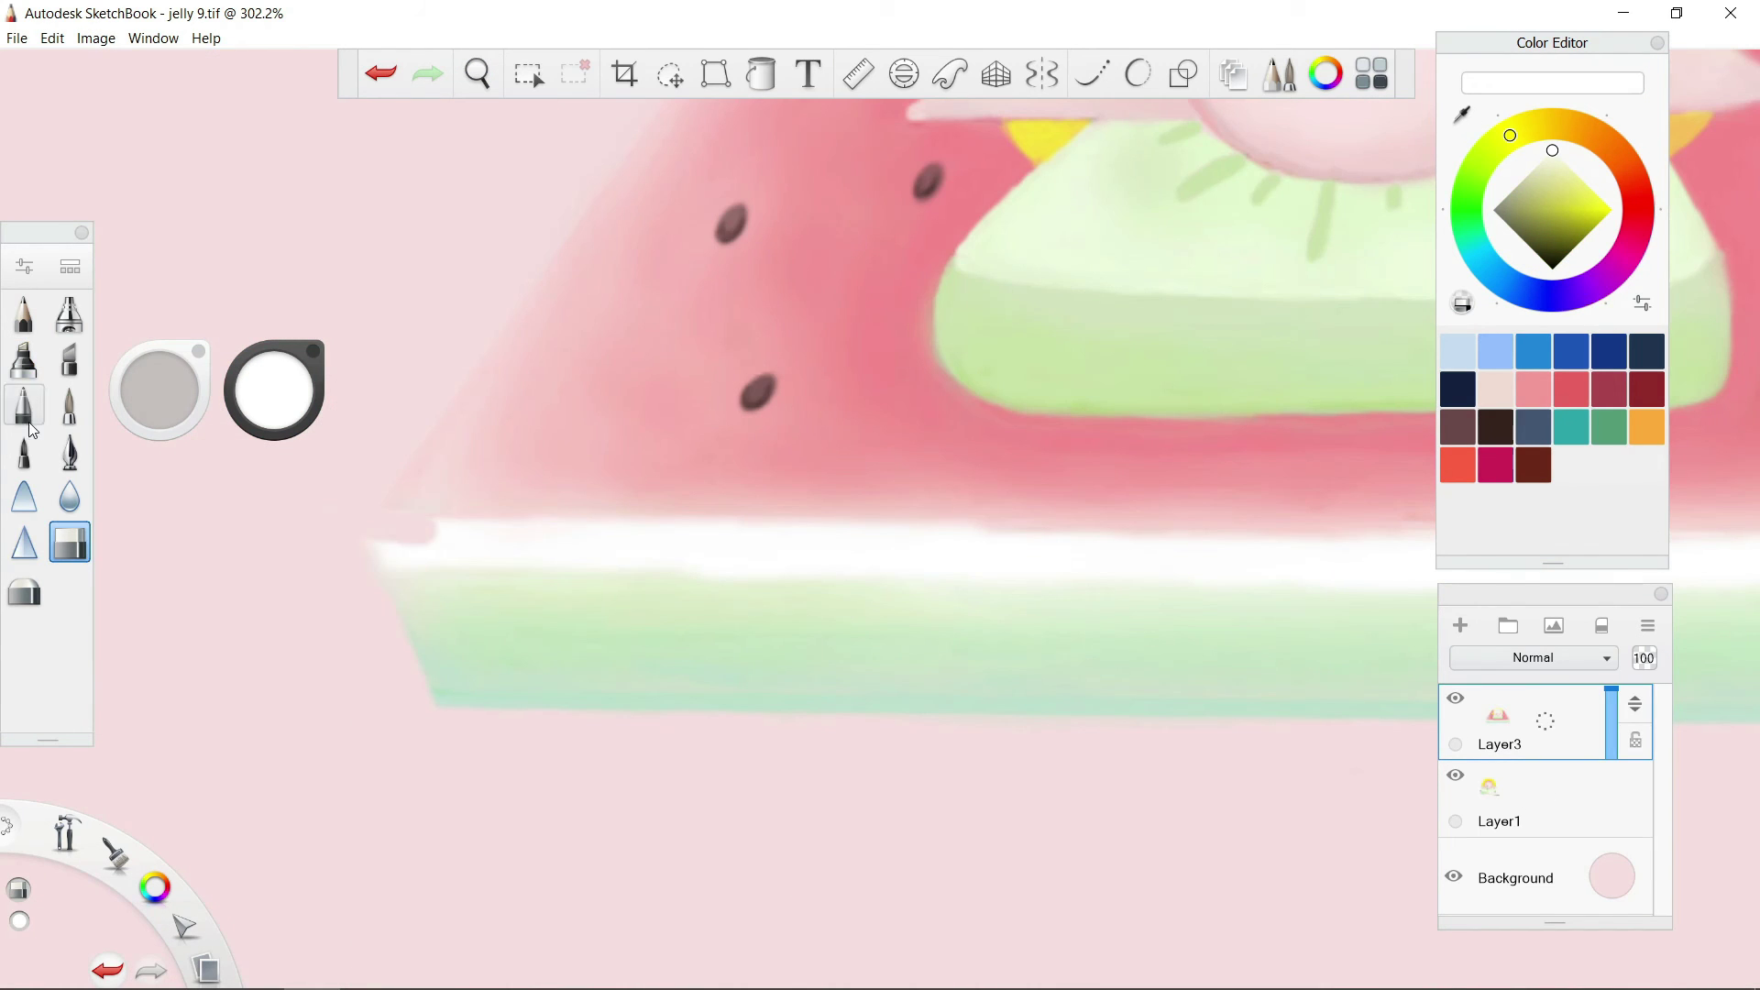
scroll(374, 522, "down", 3)
left_click_drag(1202, 159, 1458, 159)
left_click(731, 686, "alt")
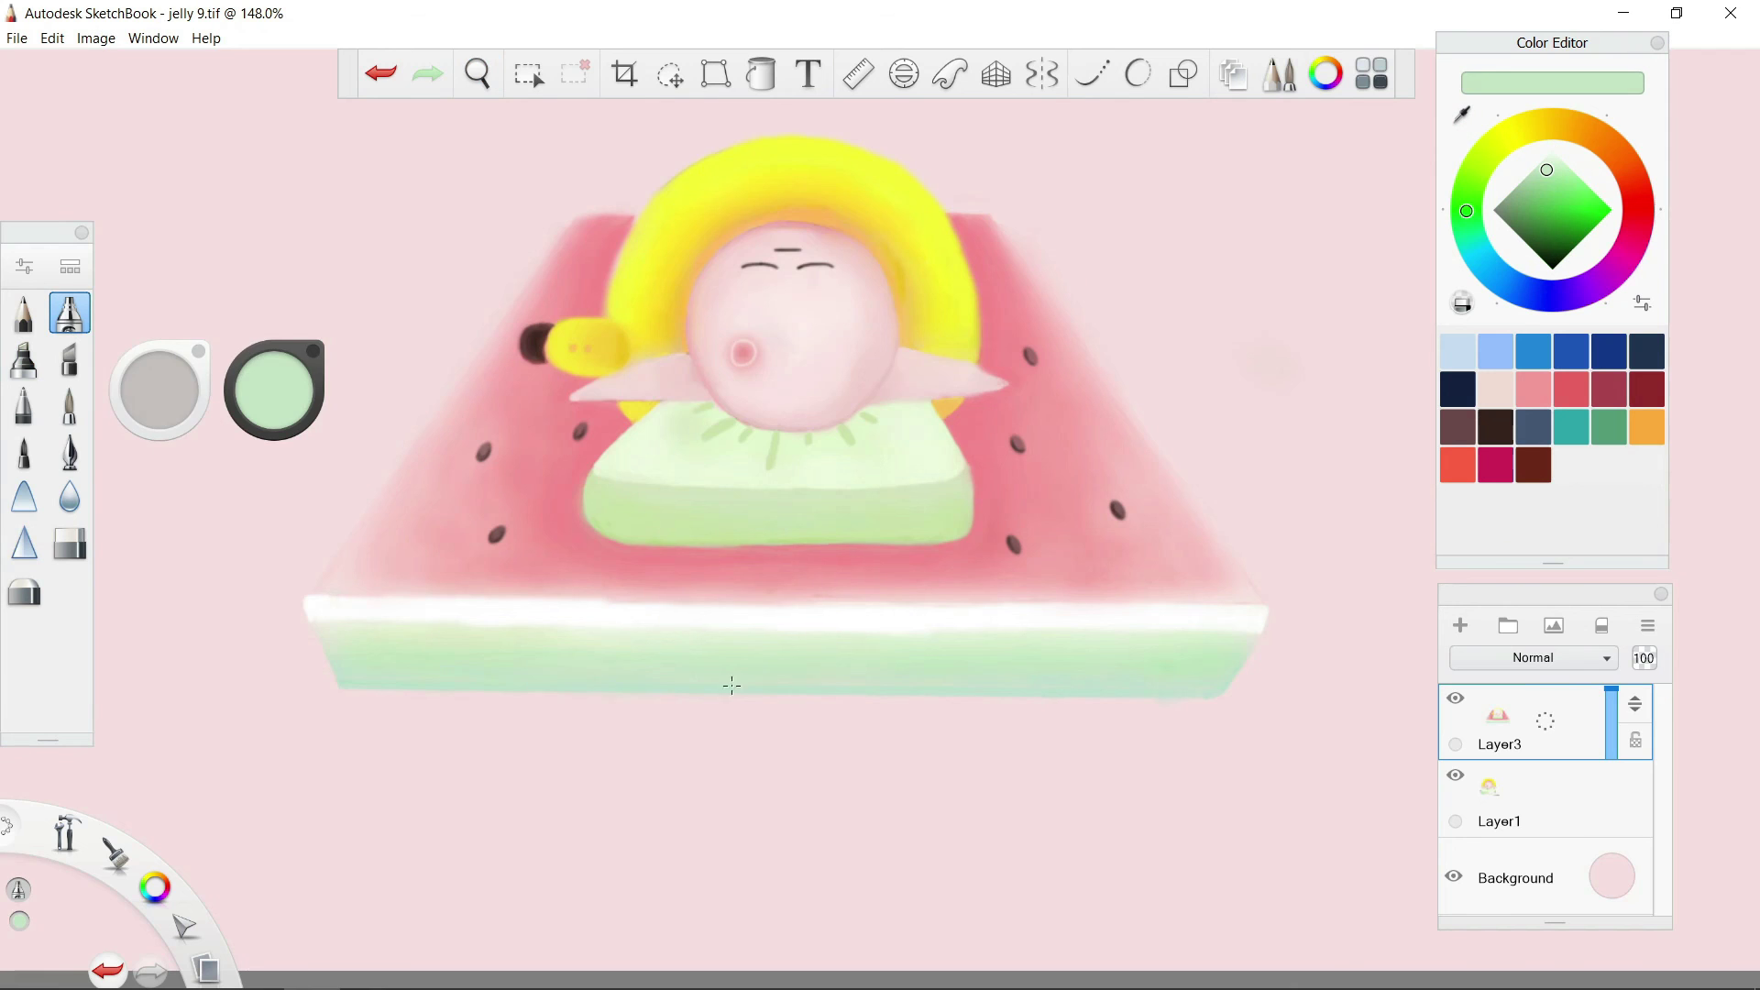
scroll(963, 621, "down", 1)
Repaint the yellow stub and blend its inner end into the dome with sampled bright yellow and golden yellow
left_click(856, 393, "alt")
scroll(1008, 378, "down", 2)
scroll(920, 373, "up", 2)
scroll(720, 377, "up", 3)
left_click(575, 387, "alt")
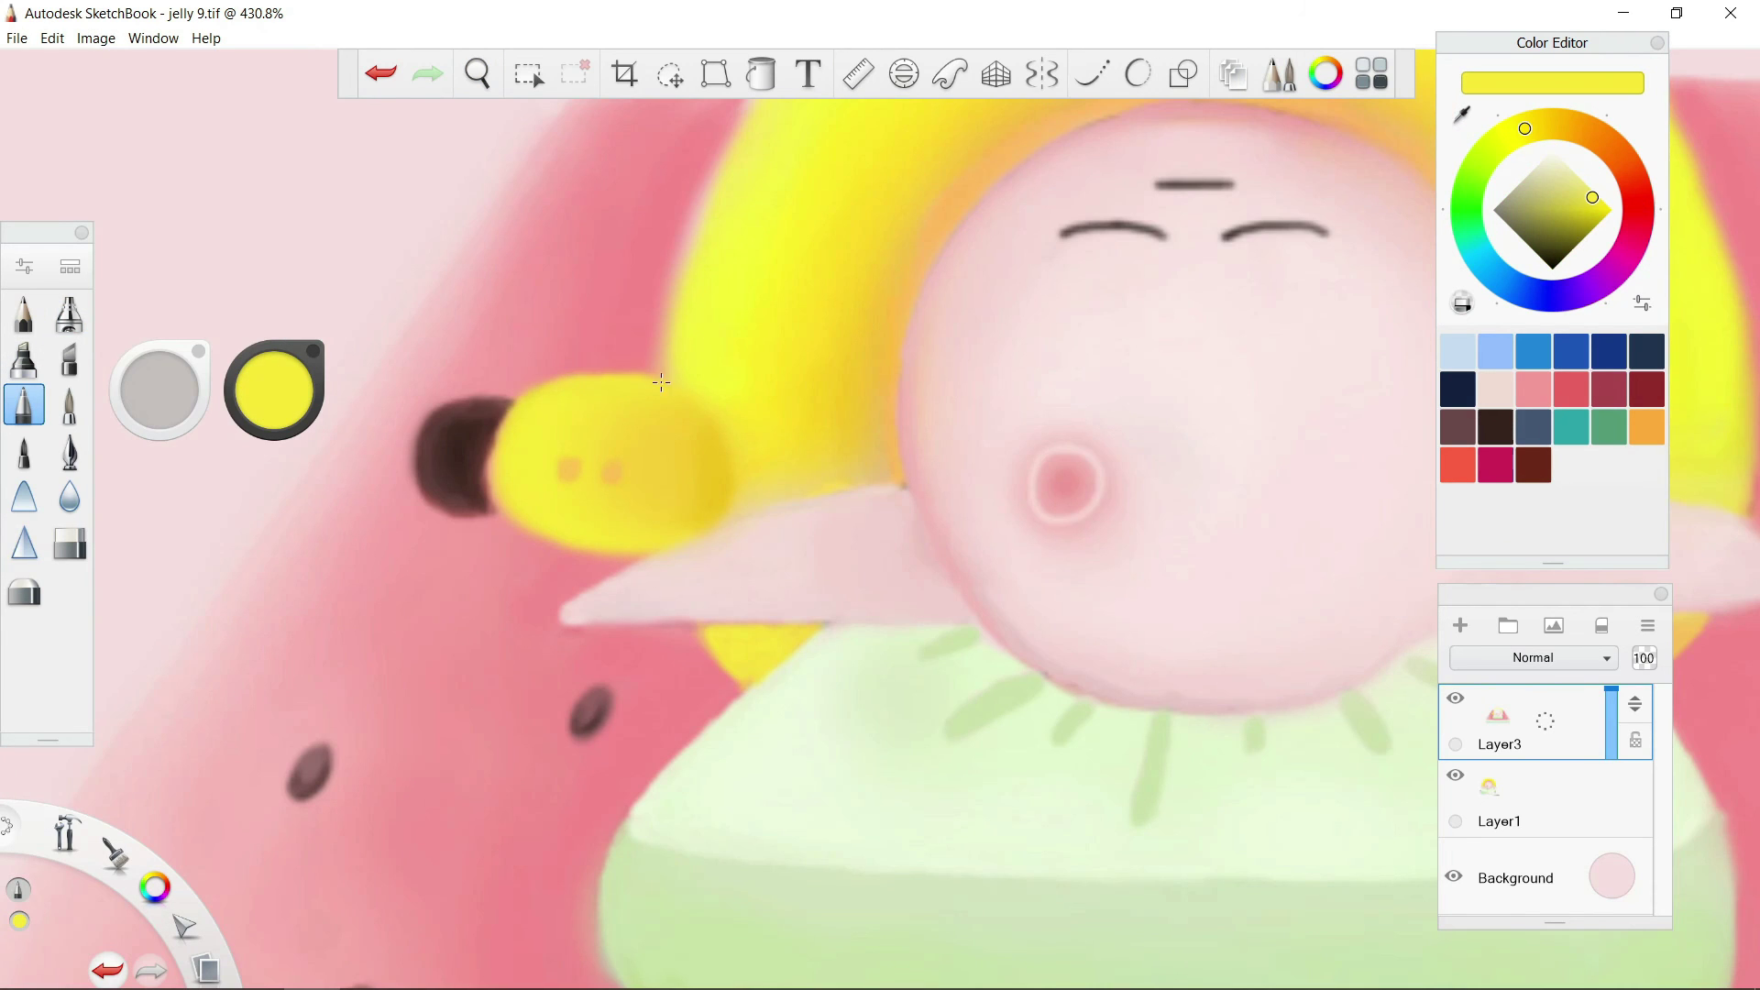
left_click(718, 418, "alt")
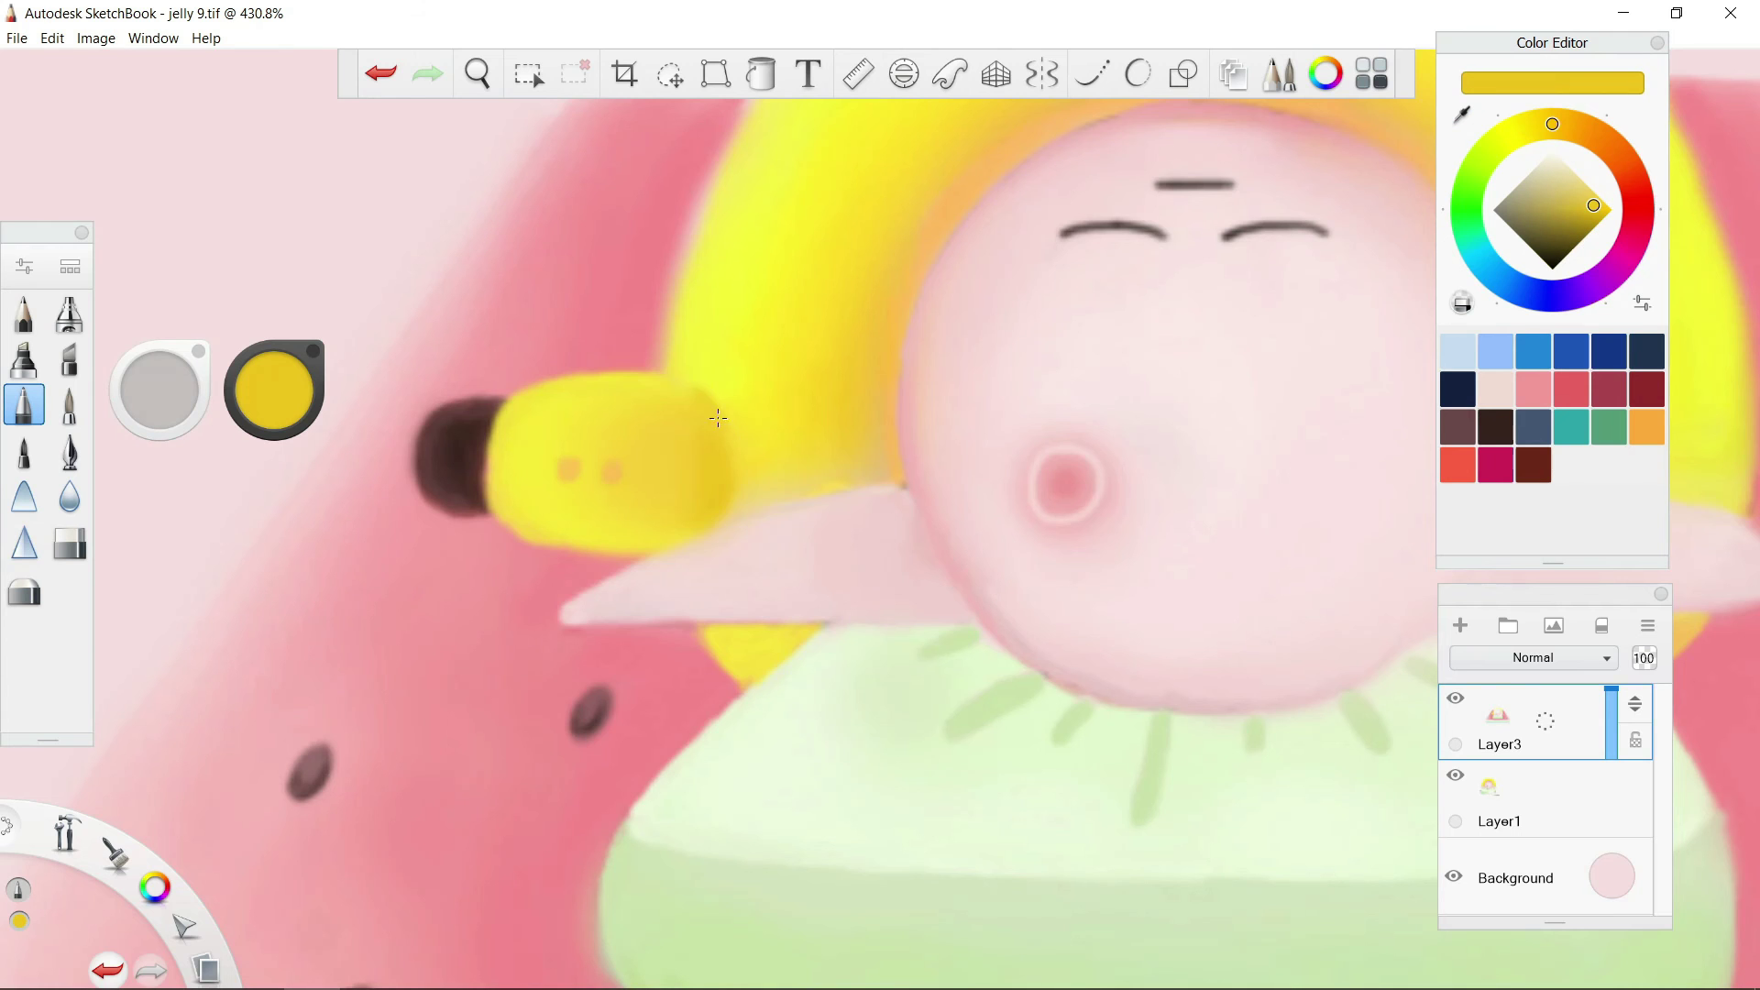
left_click(694, 343, "alt")
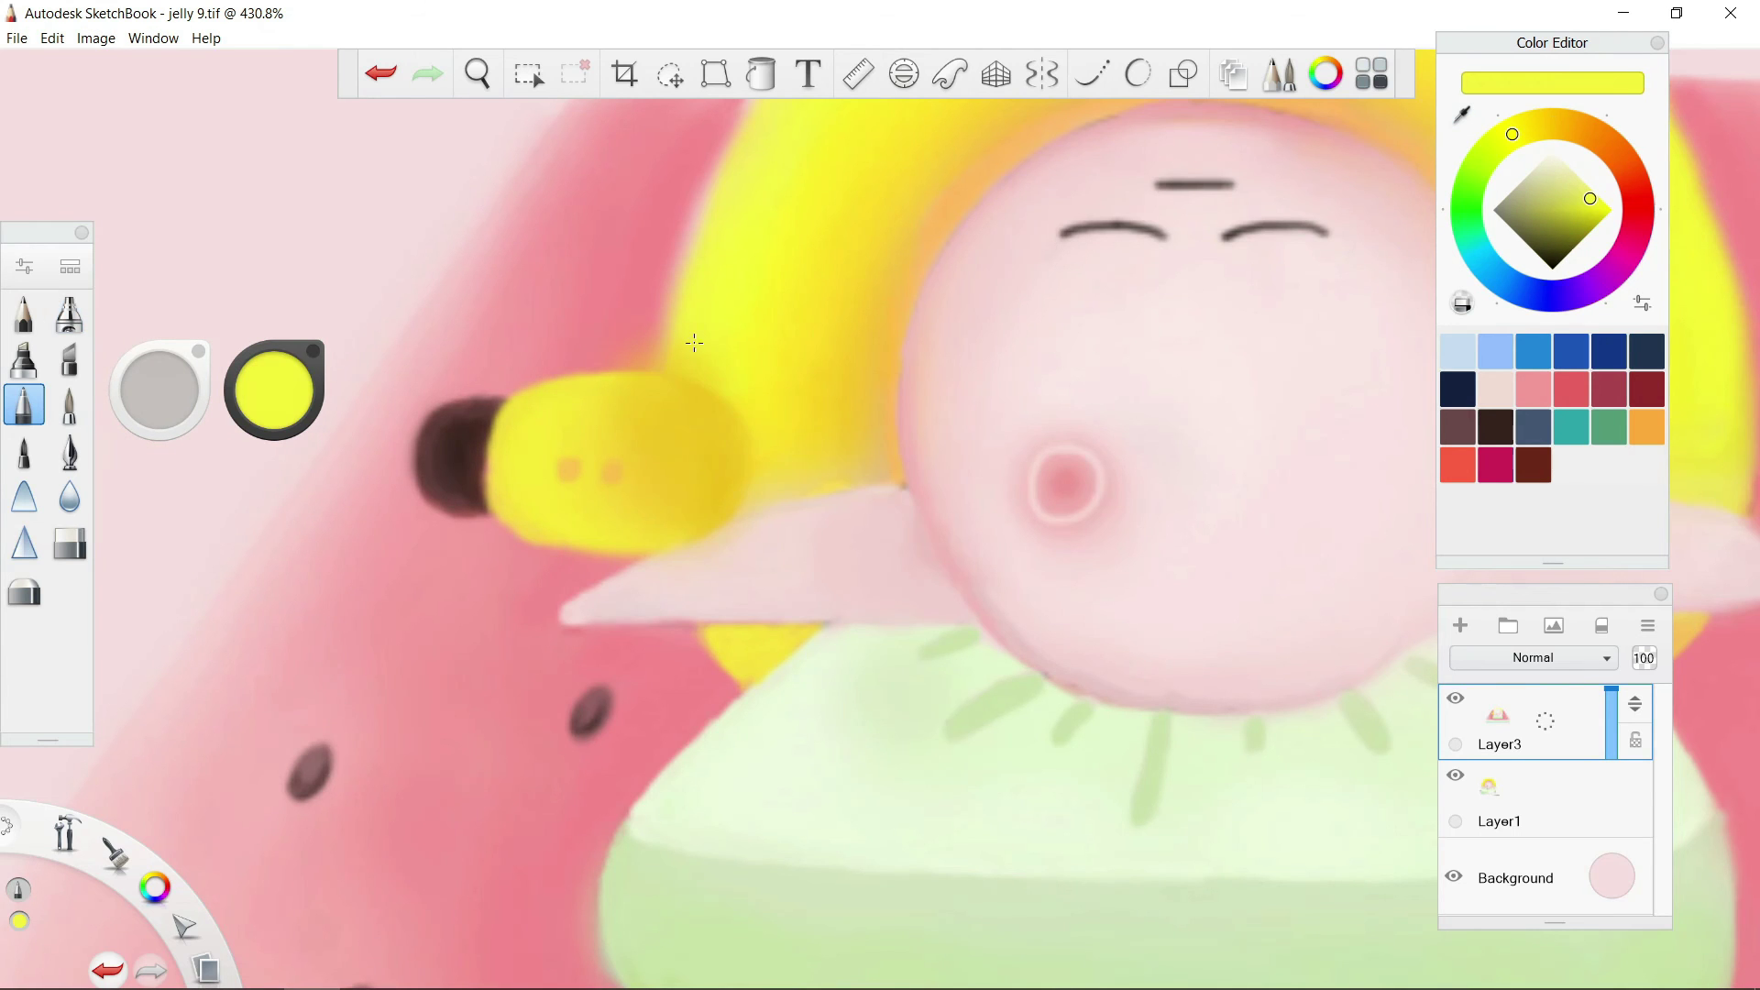
Change the canvas background from pink to a pale blue, trying a cream tone first
scroll(689, 363, "down", 4)
left_click(1612, 875)
left_click_drag(1610, 866, 1609, 833)
mouse_move(1559, 899)
left_mouse_down()
mouse_move(1589, 917)
mouse_move(1583, 830)
mouse_move(1641, 903)
mouse_move(1559, 894)
mouse_move(1587, 828)
mouse_move(1634, 921)
mouse_move(1563, 899)
mouse_move(1618, 819)
mouse_move(1676, 856)
left_mouse_up()
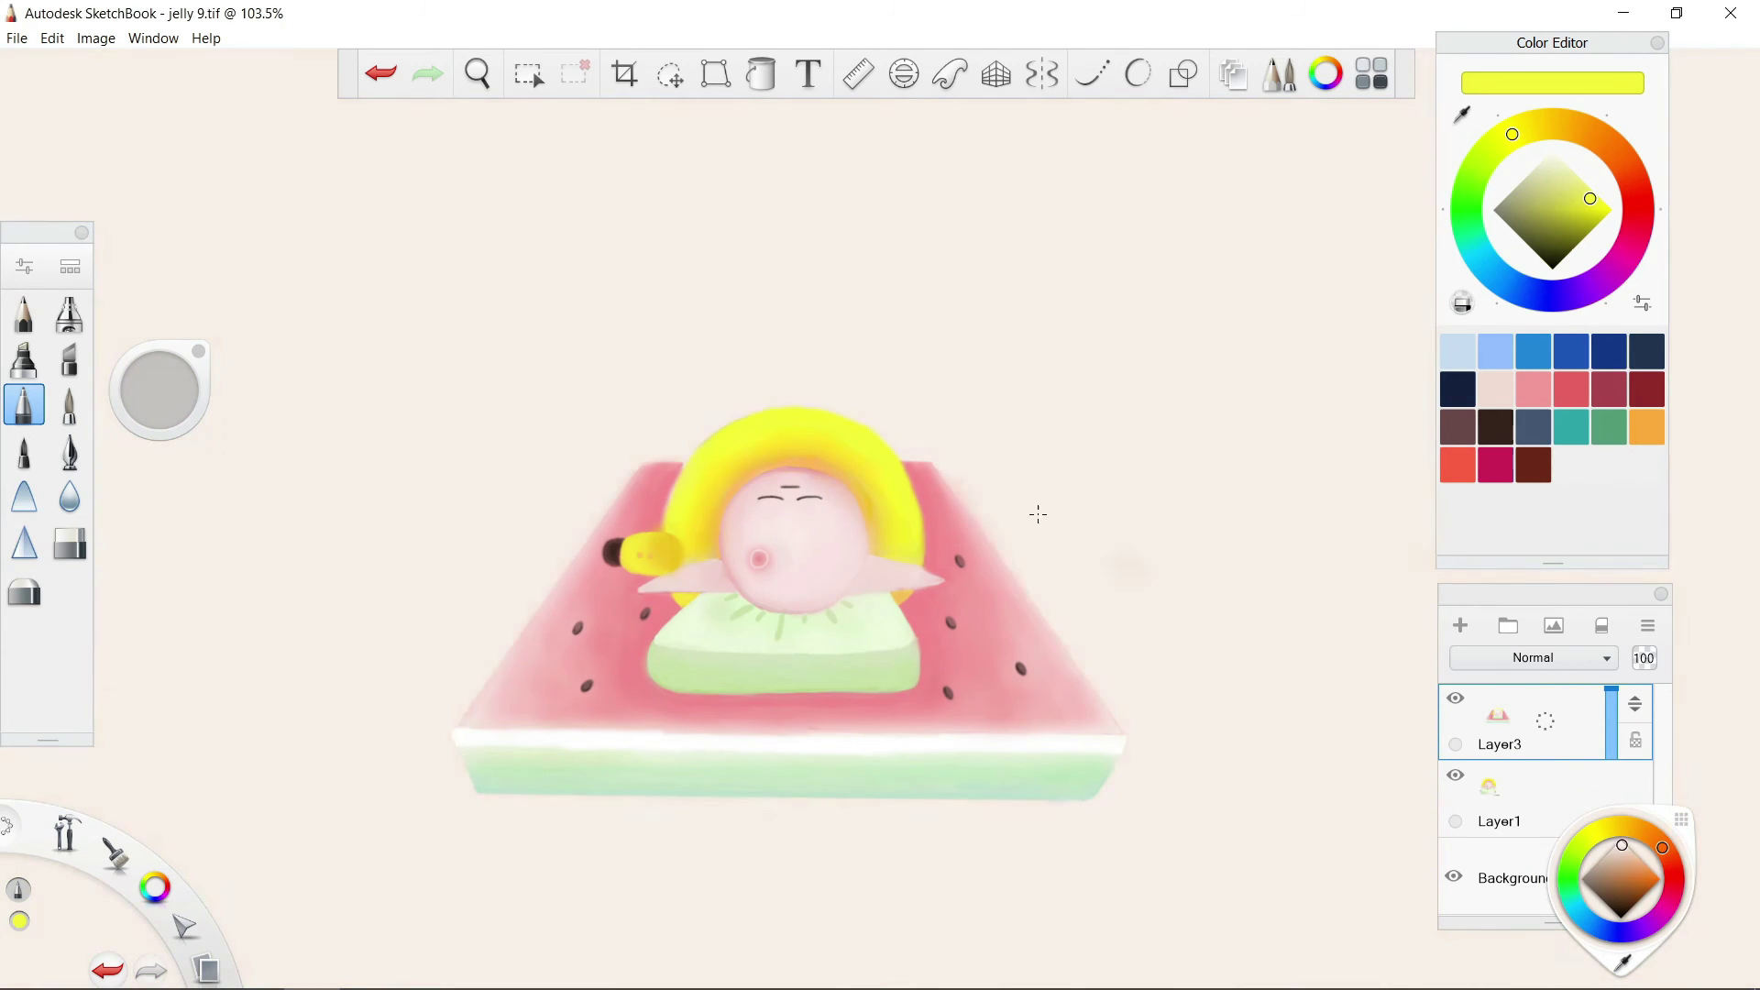
mouse_move(1641, 926)
left_mouse_down()
mouse_move(1576, 905)
mouse_move(1659, 915)
mouse_move(1625, 851)
left_mouse_up()
Choose the Chaotic Wave Spray brush from the Water 1 set in the brush library and make Layer1 active
left_click(69, 266)
scroll(1448, 780, "down", 5)
left_click(1534, 804)
scroll(1448, 779, "down", 10)
left_click(1474, 707)
left_click(1429, 800)
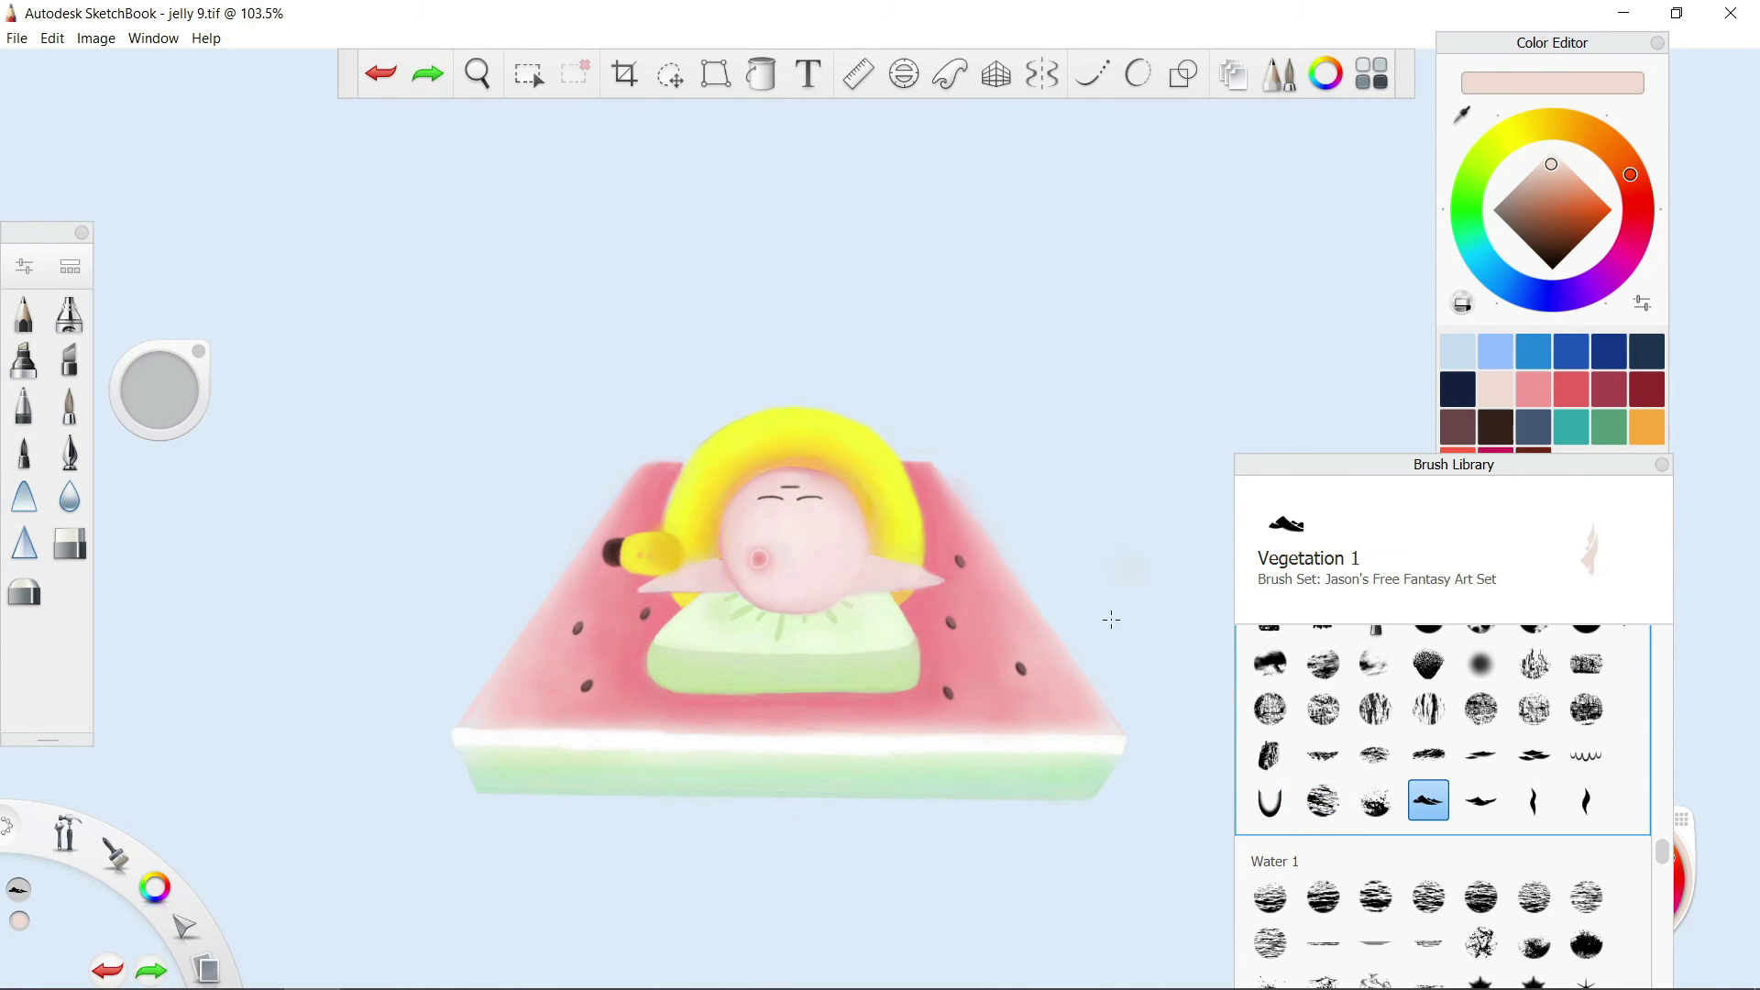
scroll(1448, 780, "down", 3)
left_click(1480, 793)
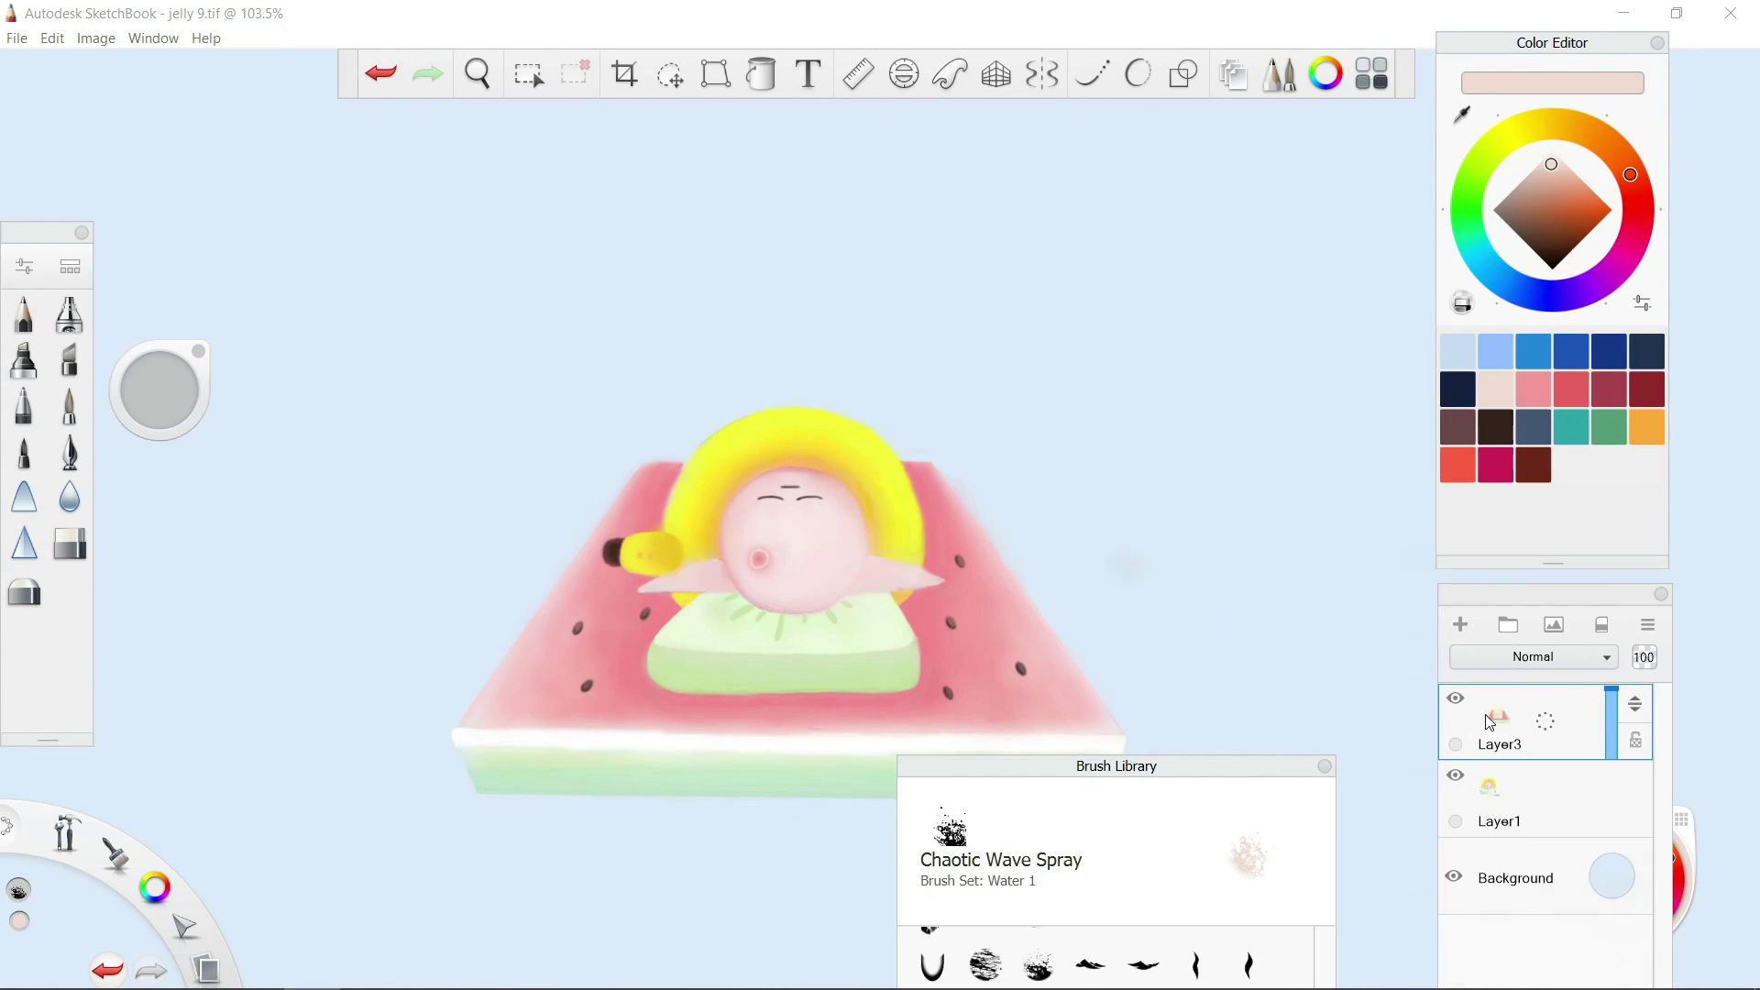
left_click(1550, 781)
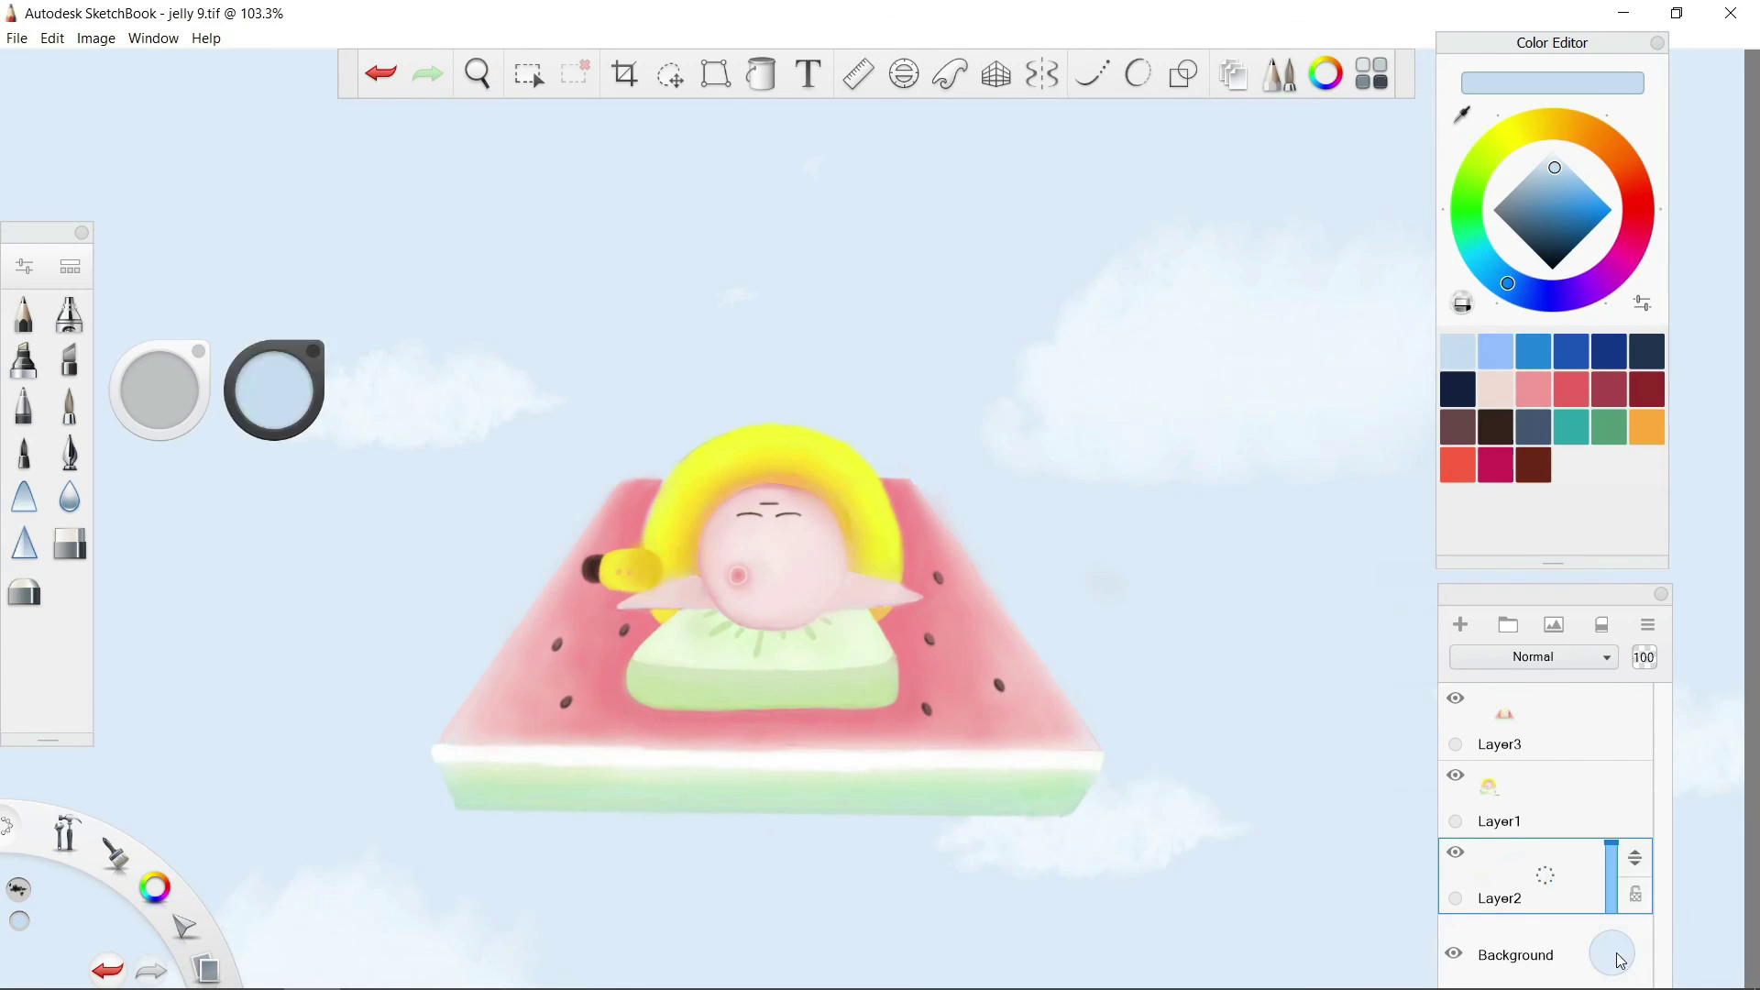
Set the background to a brighter, more saturated sky blue and make the watermelon's Layer3 active
left_click(1621, 961)
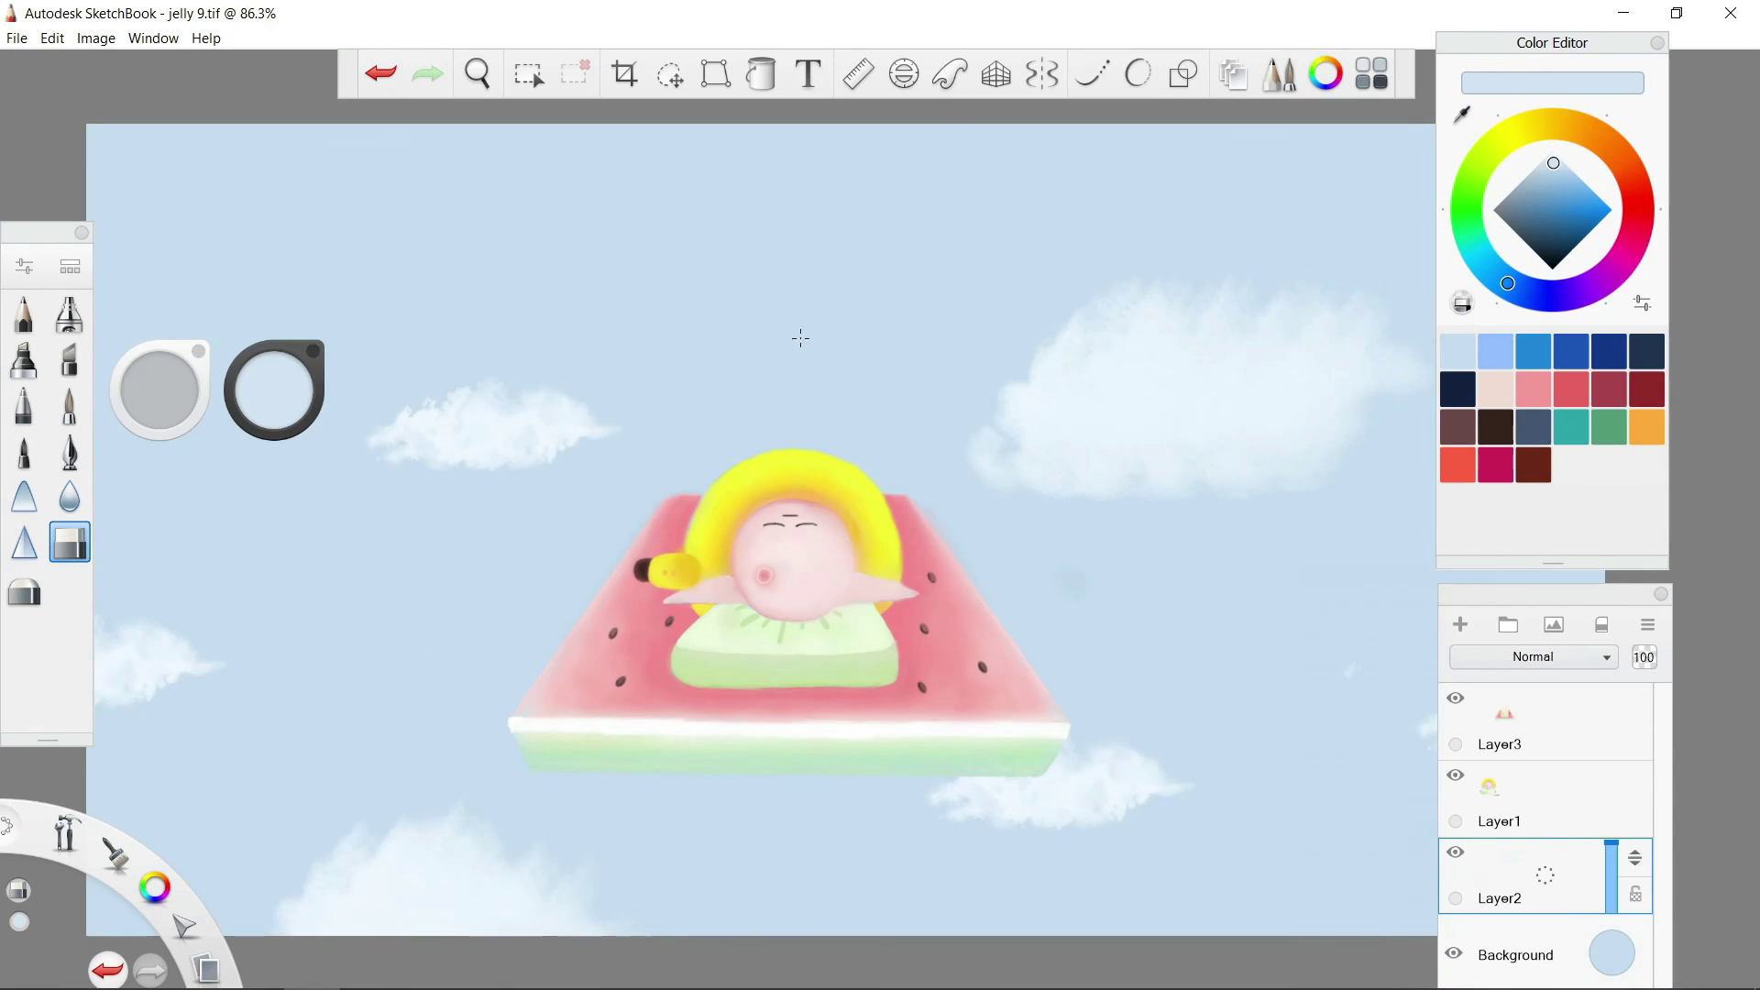
left_click(1611, 954)
left_click(1627, 870)
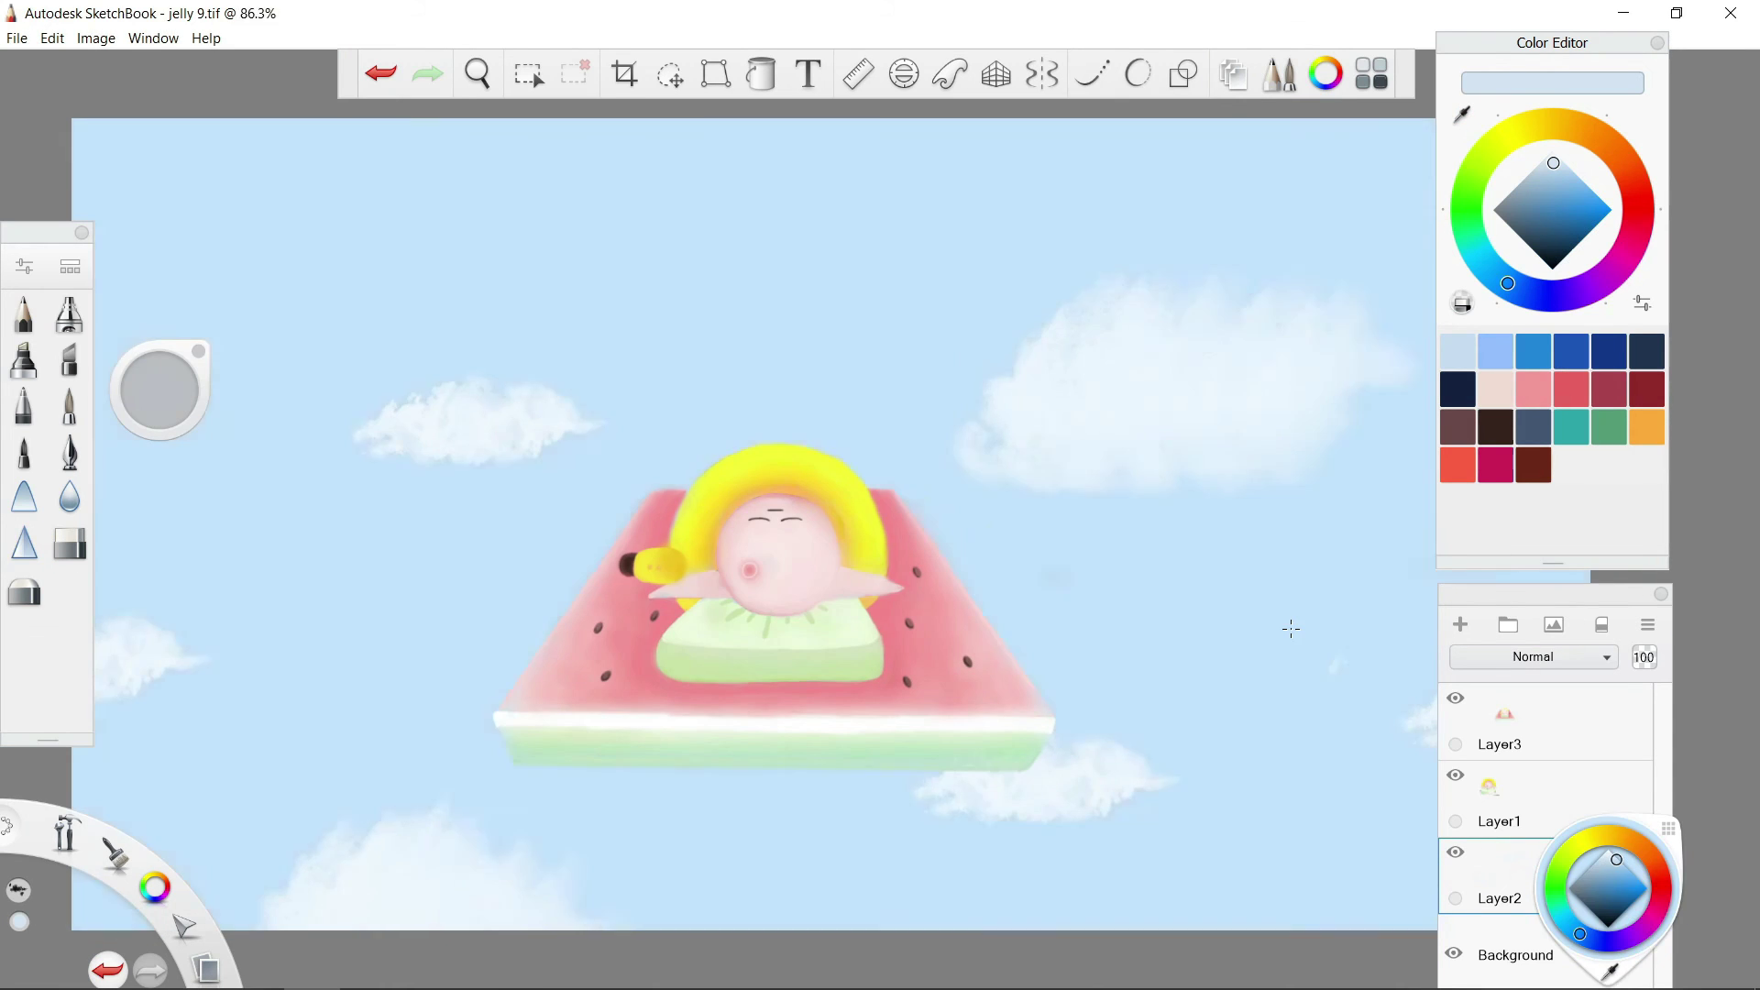
left_click(1549, 724)
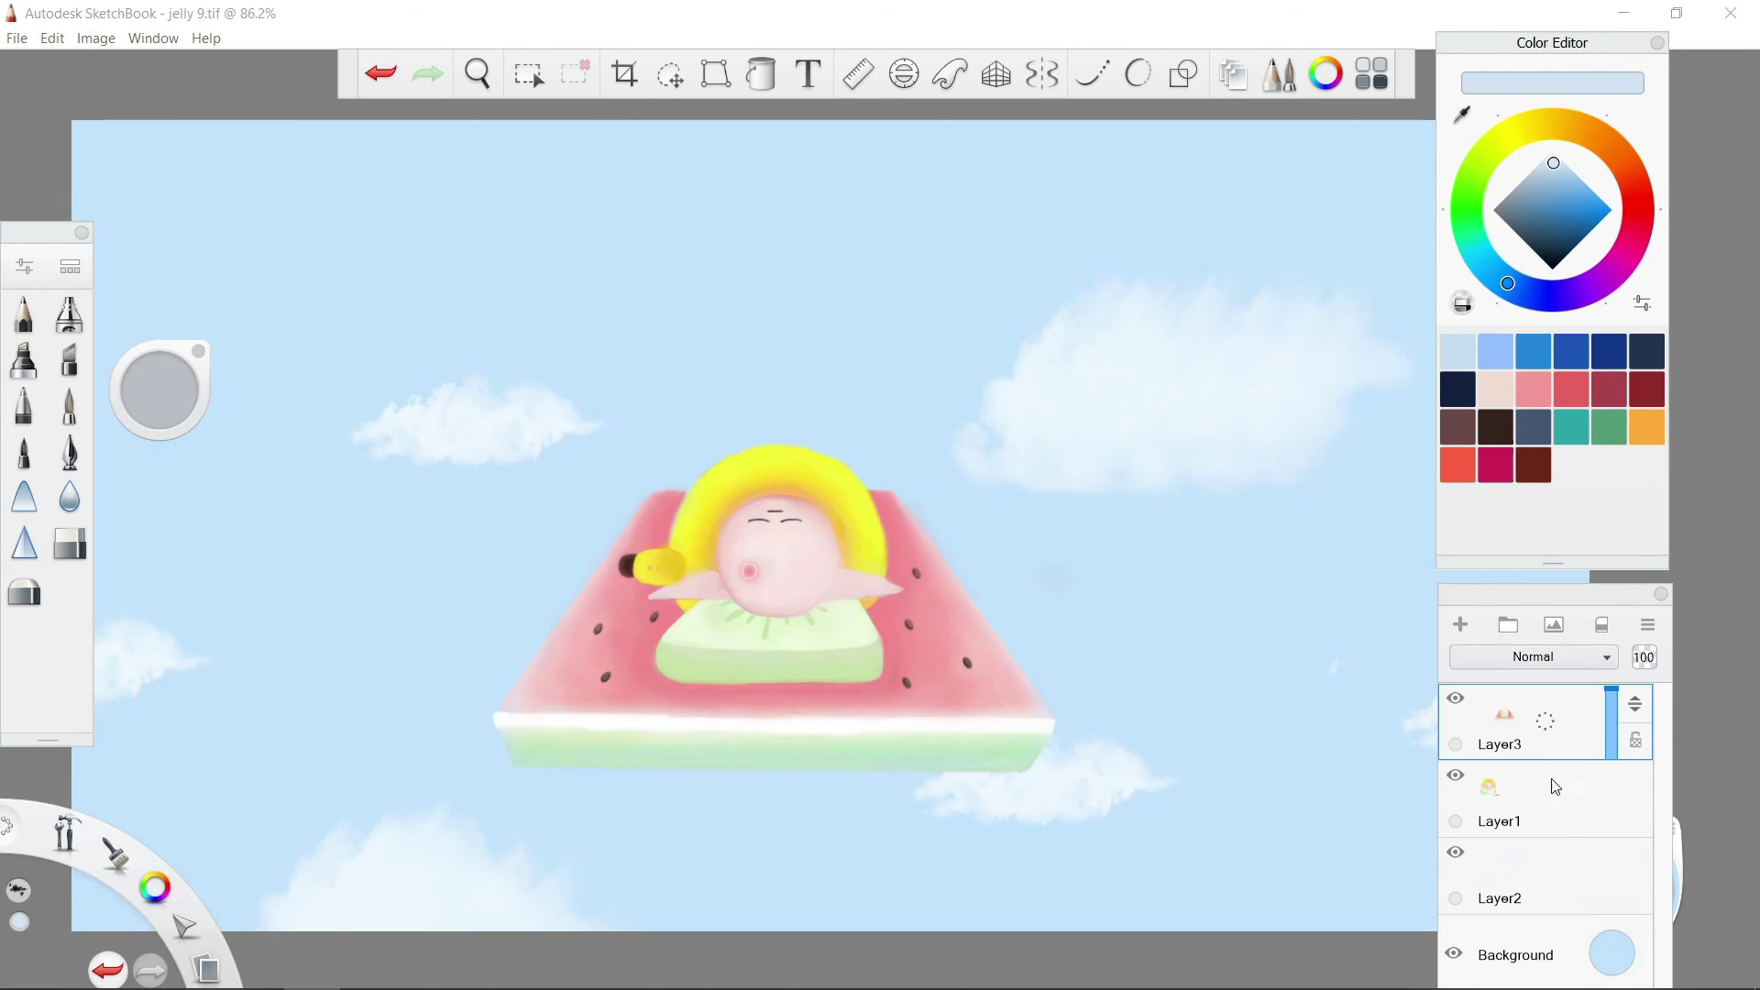